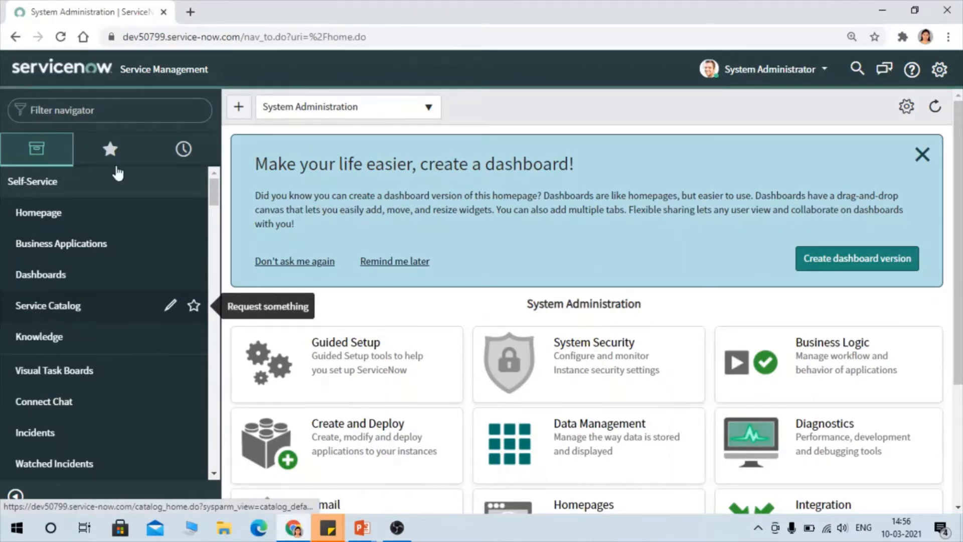
Open the Service Portal by replacing the instance URL's path with sp, and look over its homepage.
{"action": "left_click_drag", "start_coordinate": [247, 38], "coordinate": [536, 31]}
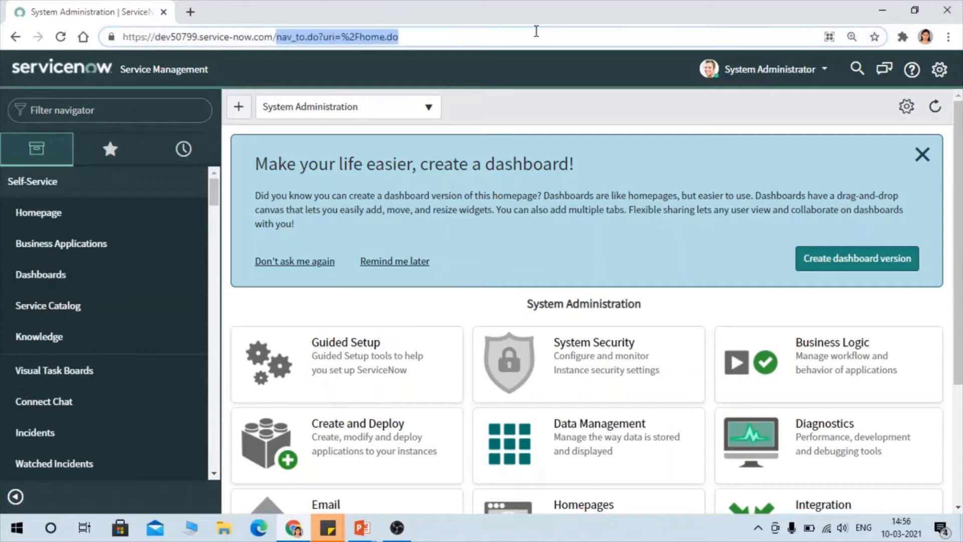
{"action": "type", "text": "sp"}
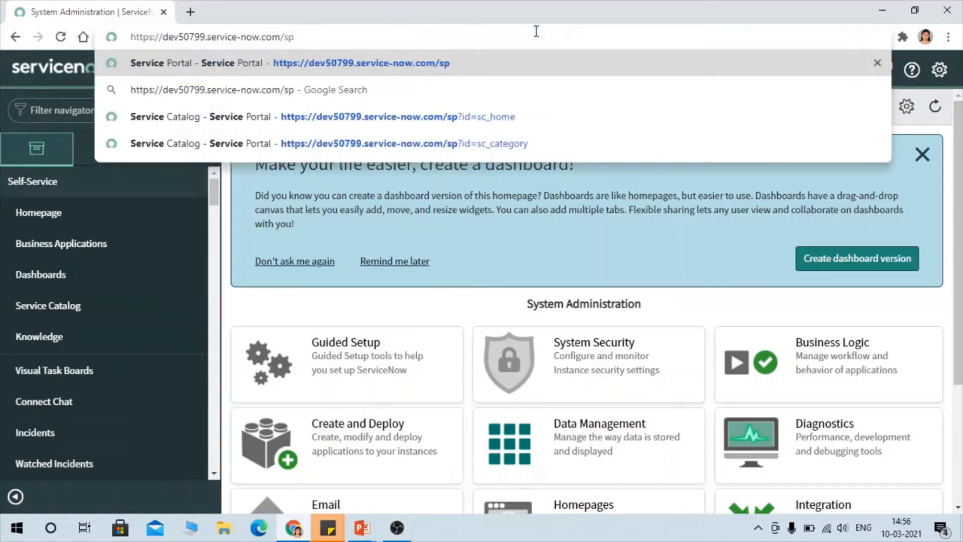
{"action": "key", "text": "Return"}
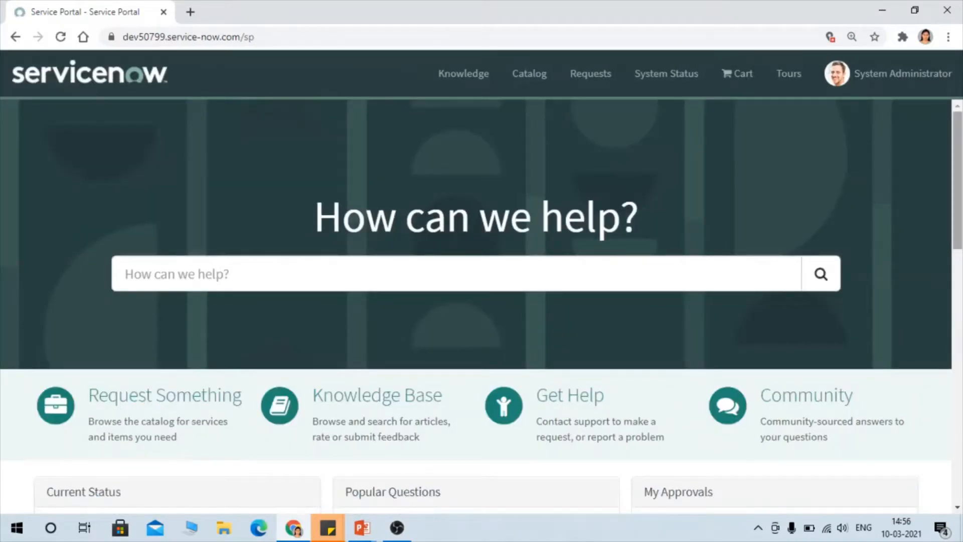
{"action": "scroll", "coordinate": [481, 307], "scroll_direction": "down", "scroll_amount": 1}
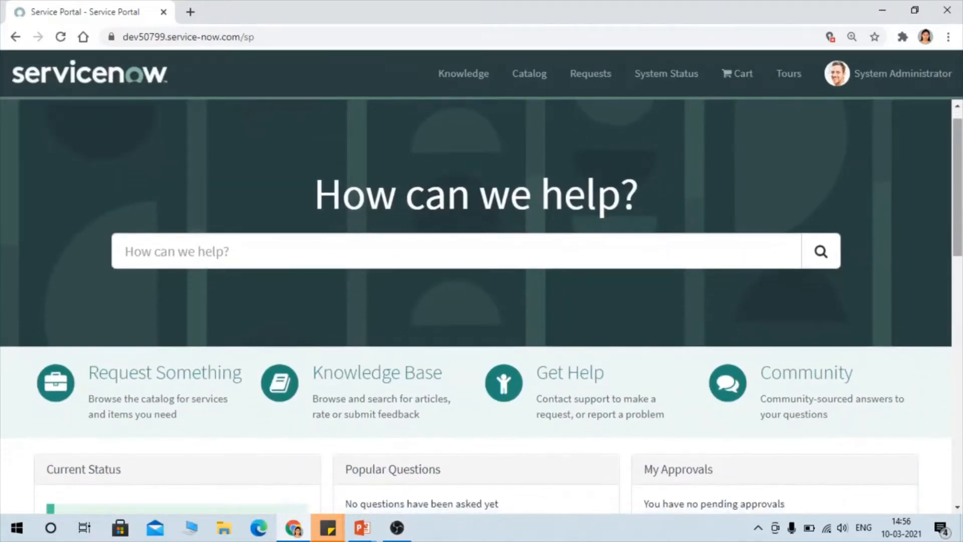
{"action": "scroll", "coordinate": [482, 307], "scroll_direction": "up", "scroll_amount": 1}
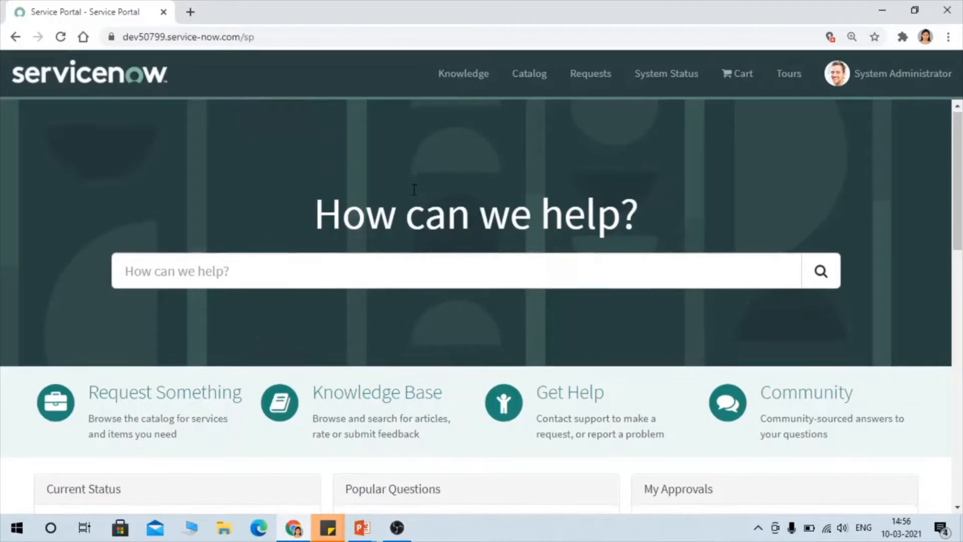
{"action": "scroll", "coordinate": [414, 190], "scroll_direction": "down", "scroll_amount": 3}
{"action": "scroll", "coordinate": [414, 190], "scroll_direction": "up", "scroll_amount": 3}
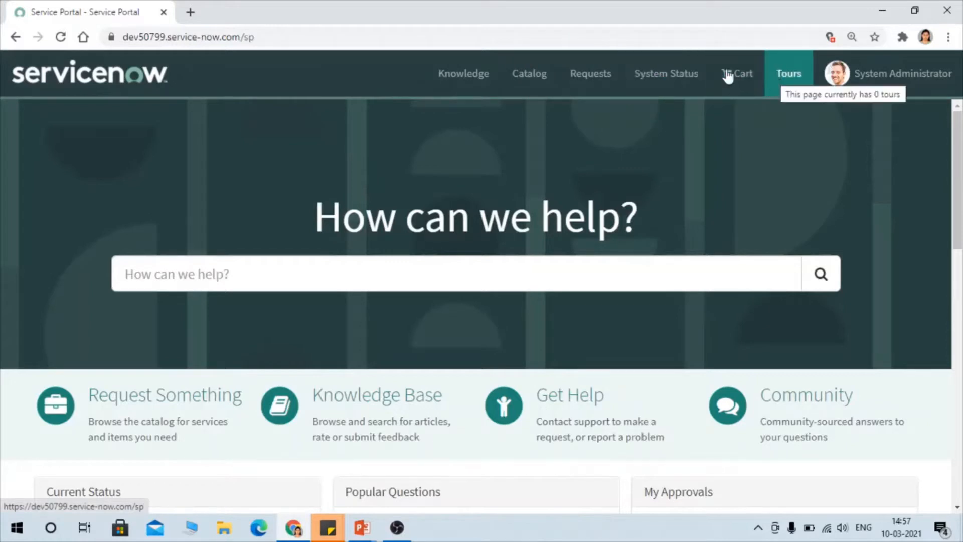
View the portal's user options, open the Catalog page and look through its My Requests list.
{"action": "left_click", "coordinate": [927, 92]}
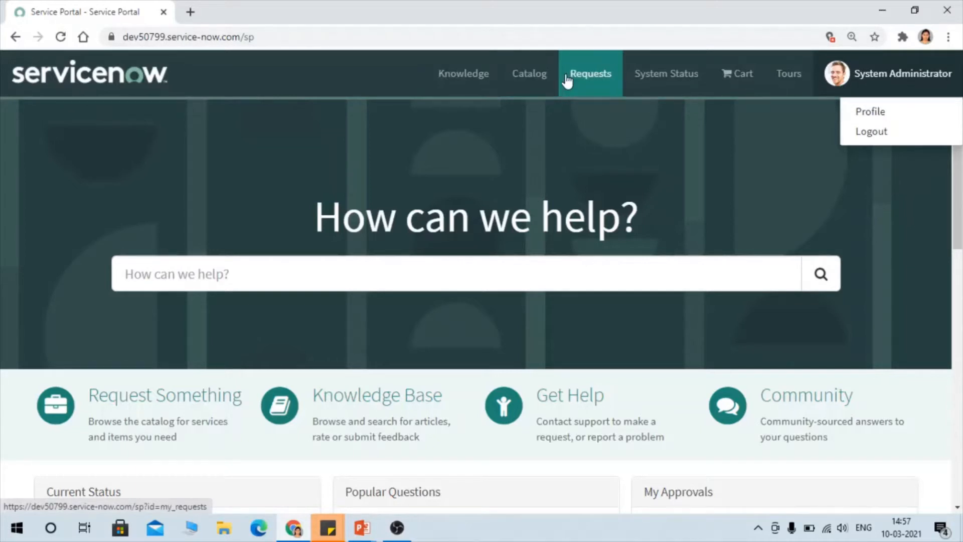
{"action": "left_click", "coordinate": [523, 78]}
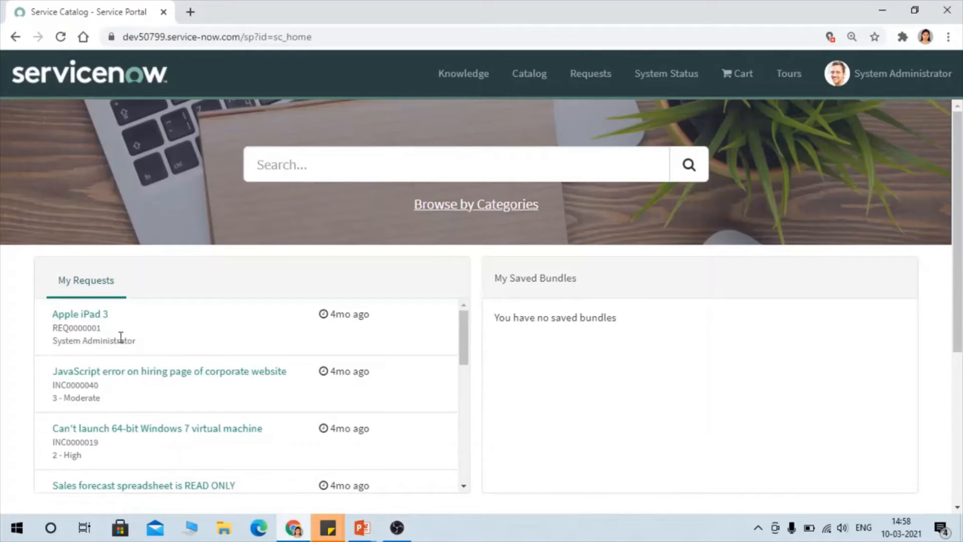
{"action": "scroll", "coordinate": [121, 337], "scroll_direction": "down", "scroll_amount": 1}
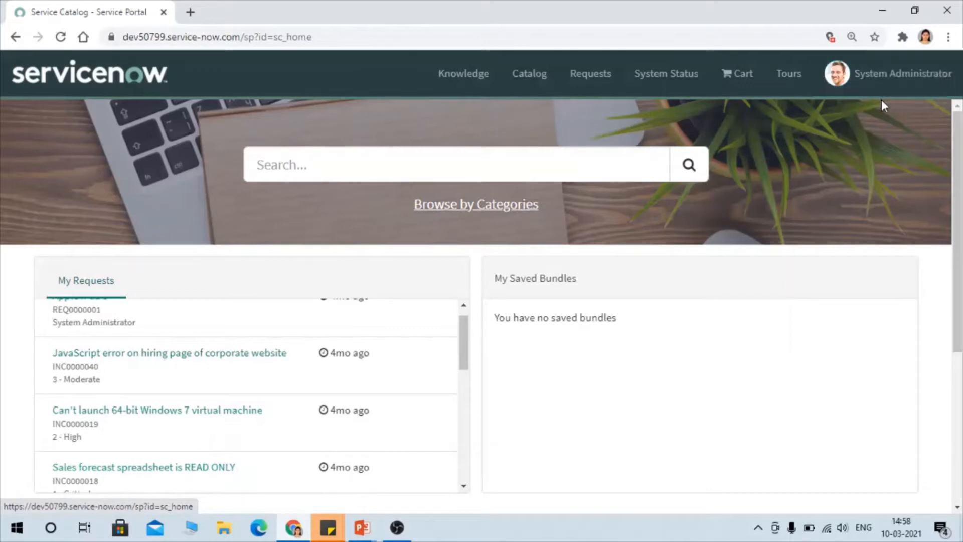
{"action": "scroll", "coordinate": [209, 411], "scroll_direction": "down", "scroll_amount": 3}
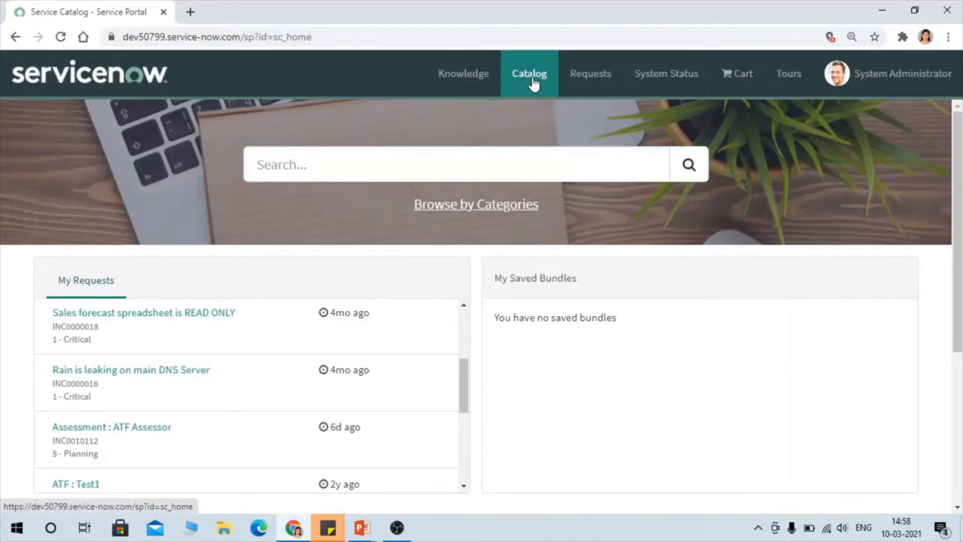
View the open requests on the Requests page and return to the portal home page to view its widgets.
{"action": "left_click", "coordinate": [583, 79]}
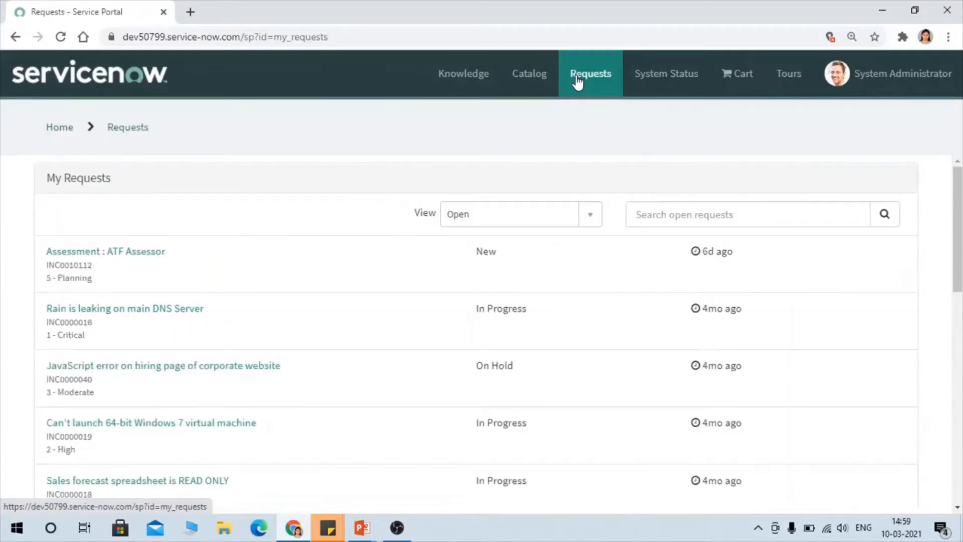
{"action": "left_click", "coordinate": [61, 127]}
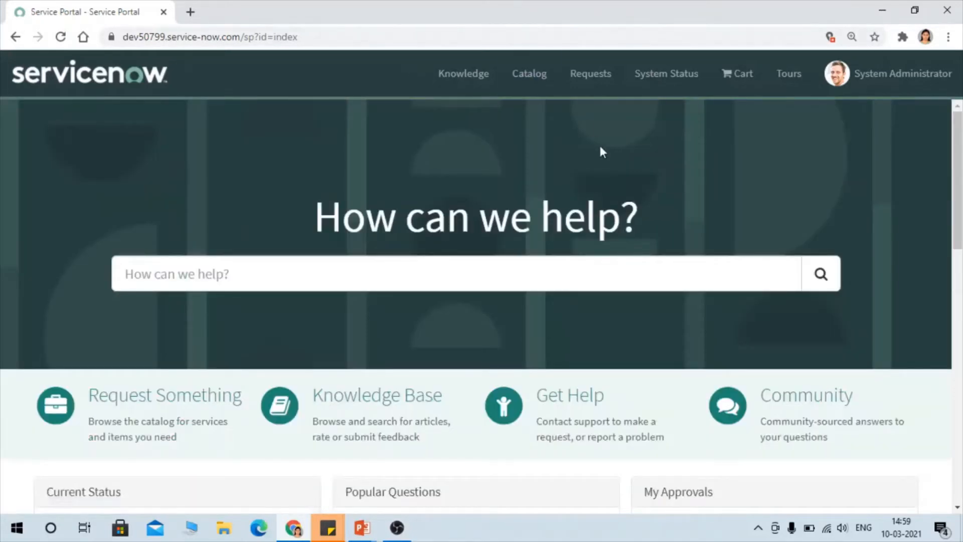
{"action": "scroll", "coordinate": [603, 152], "scroll_direction": "down", "scroll_amount": 2}
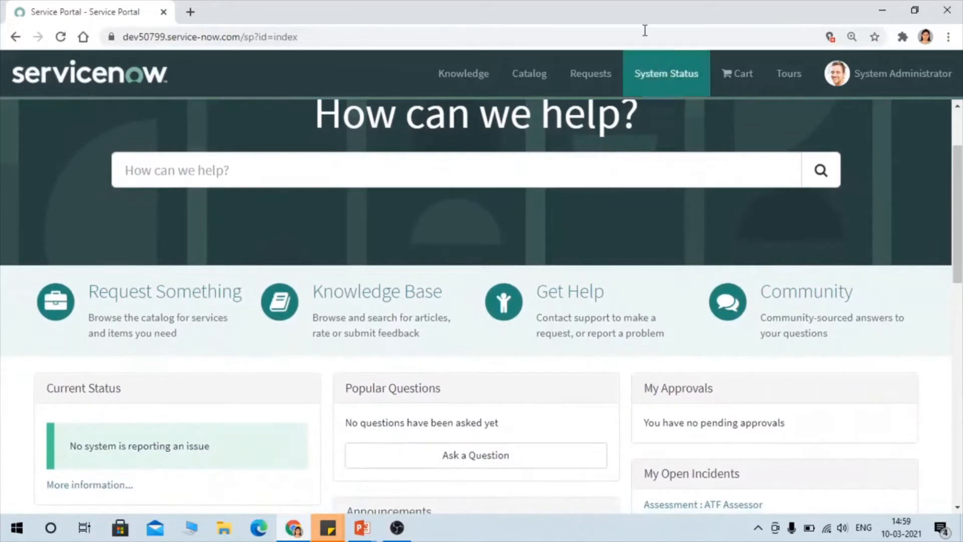
Browse the Request Something catalog through Can We Help You? to Hardware and open the Apple iPad 3 item.
{"action": "left_click", "coordinate": [150, 304]}
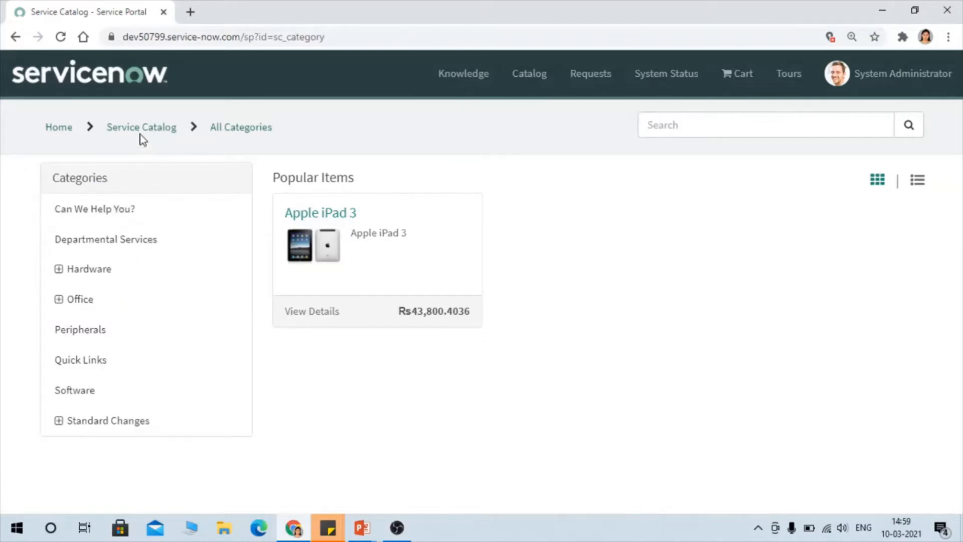
{"action": "left_click", "coordinate": [94, 219]}
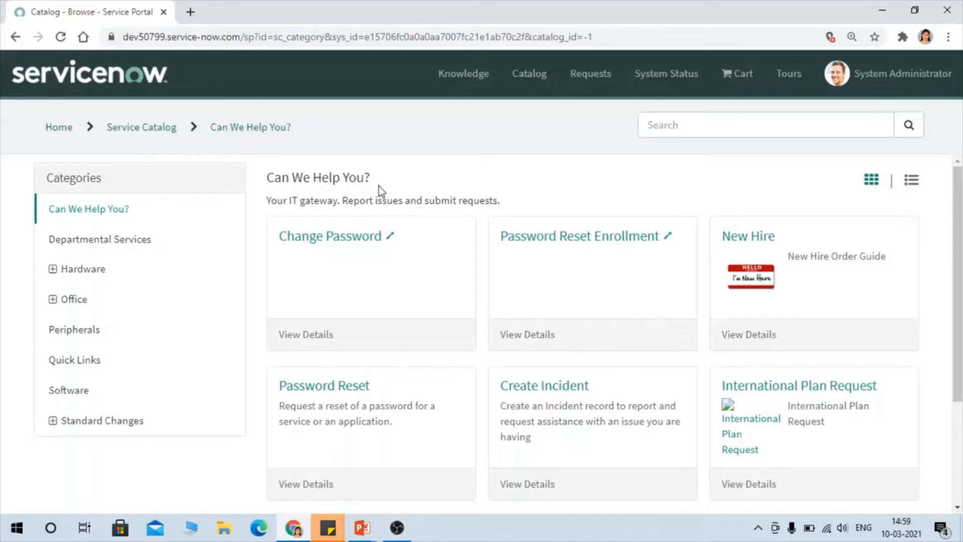
{"action": "left_click", "coordinate": [86, 271]}
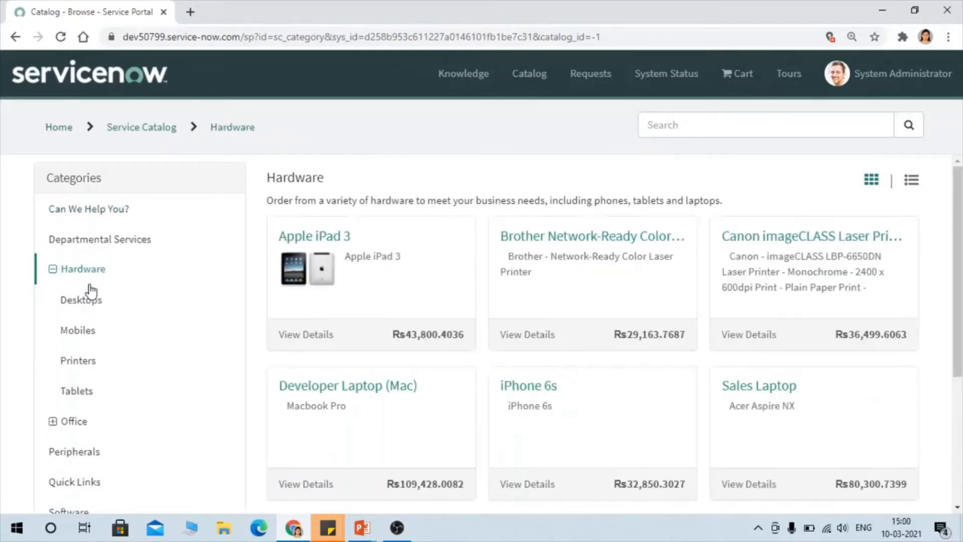
{"action": "left_click", "coordinate": [331, 243]}
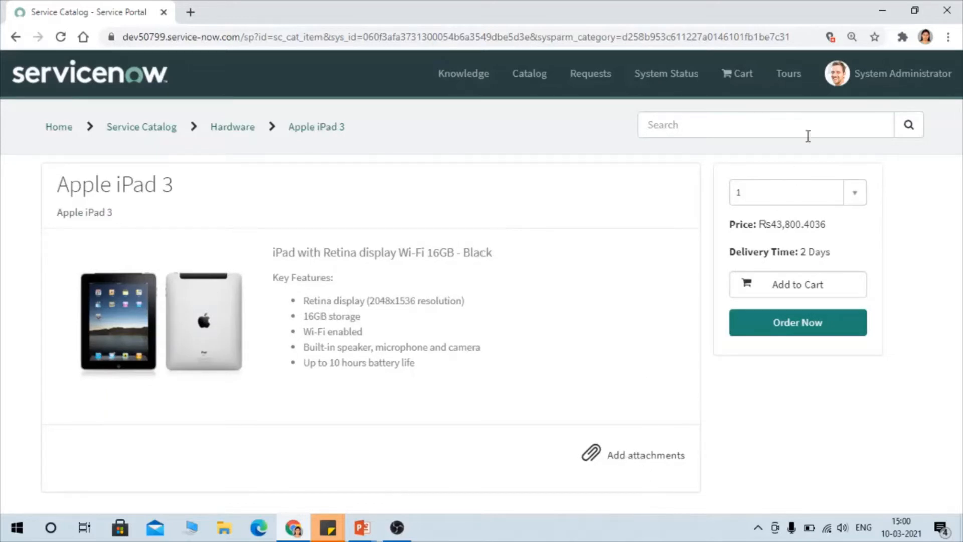
Set the Apple iPad 3 quantity to 2, check its price and delivery time, and add it to the cart.
{"action": "left_click", "coordinate": [784, 194]}
{"action": "left_click", "coordinate": [756, 266]}
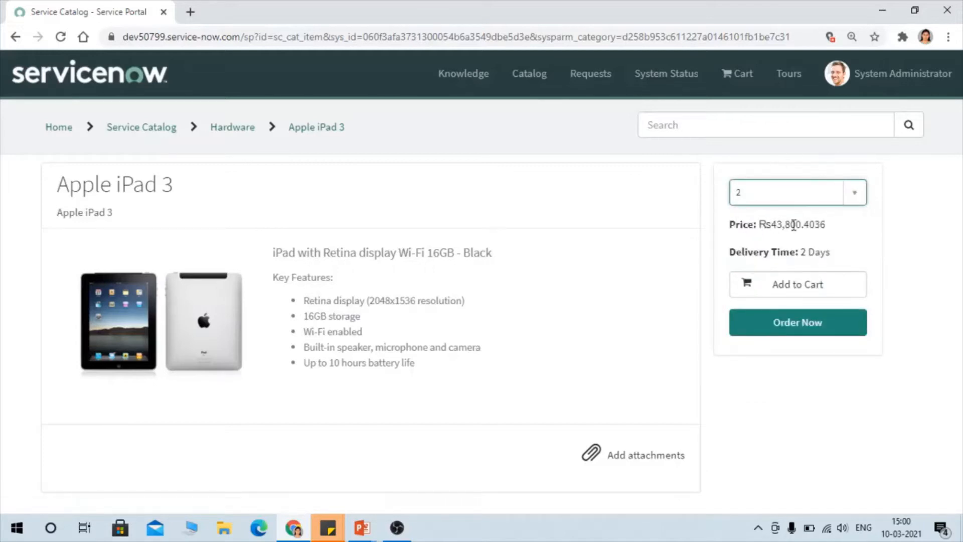
{"action": "left_click_drag", "start_coordinate": [829, 226], "coordinate": [761, 224]}
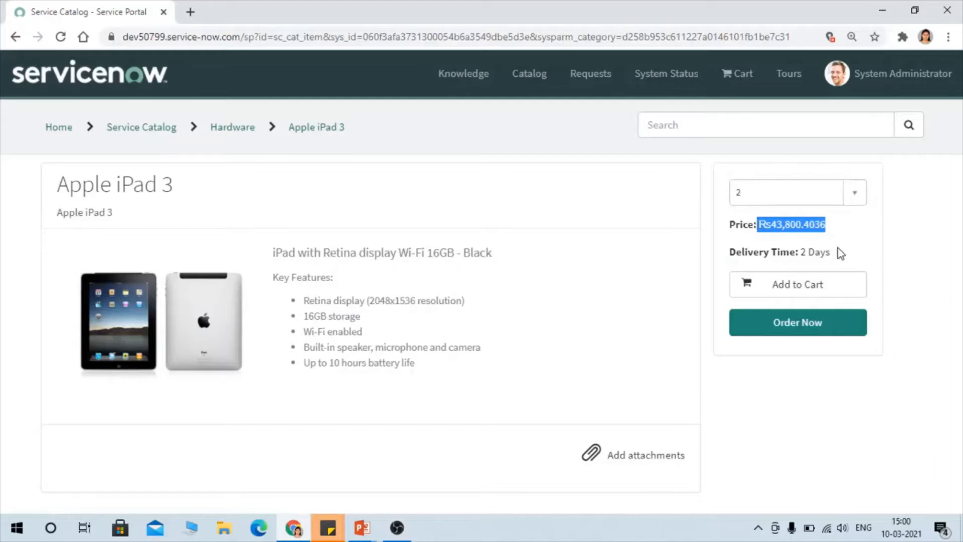
{"action": "left_click_drag", "start_coordinate": [833, 252], "coordinate": [712, 258]}
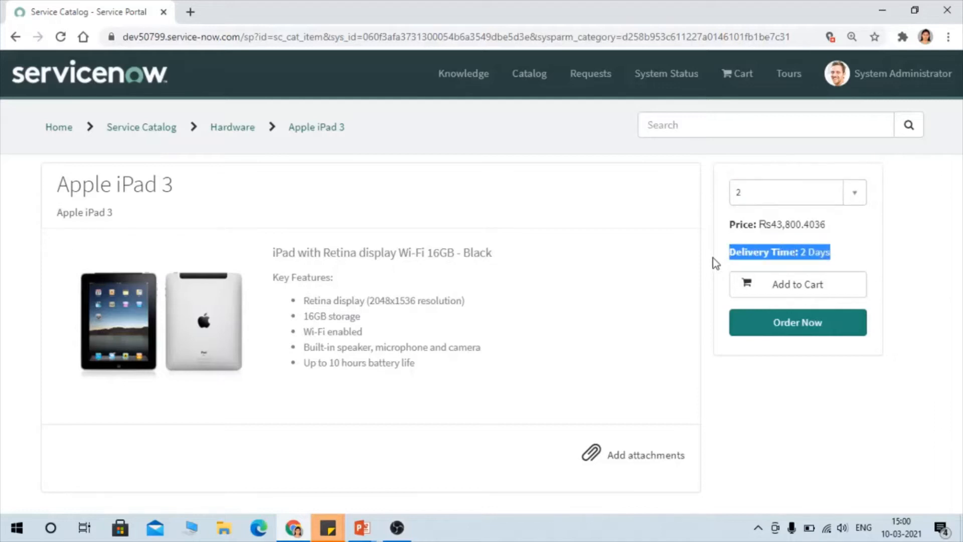
{"action": "left_click", "coordinate": [878, 217]}
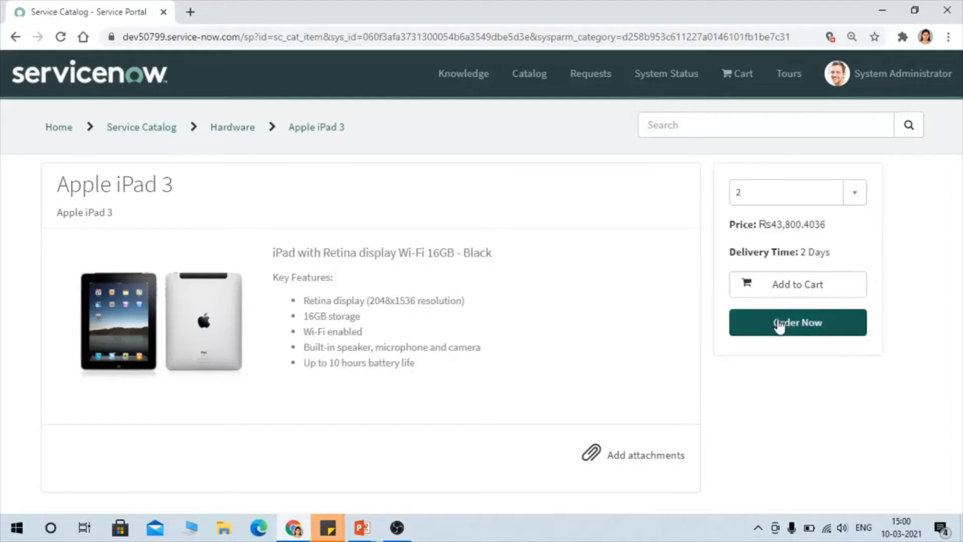
{"action": "left_click", "coordinate": [807, 284]}
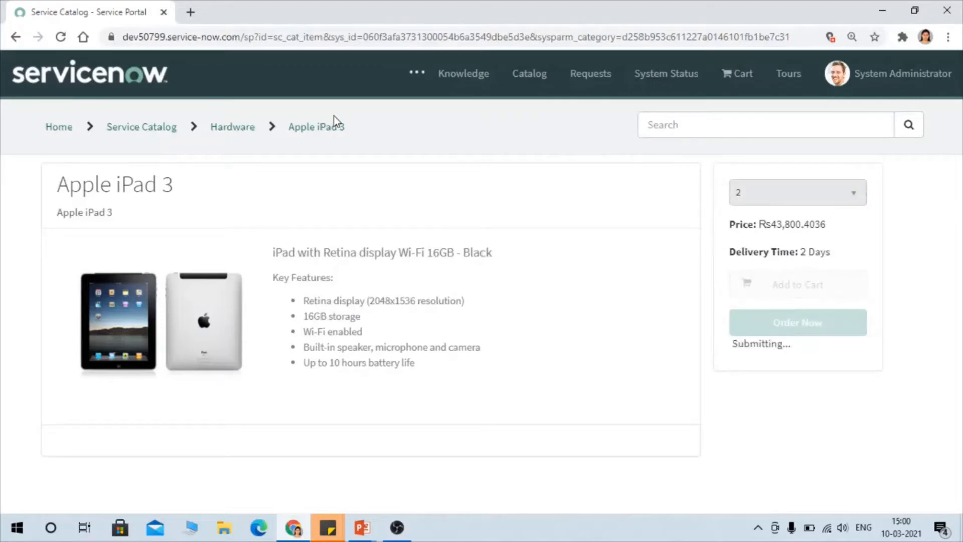
Return to the Hardware category and add one Sales Laptop to the cart.
{"action": "left_click", "coordinate": [235, 130]}
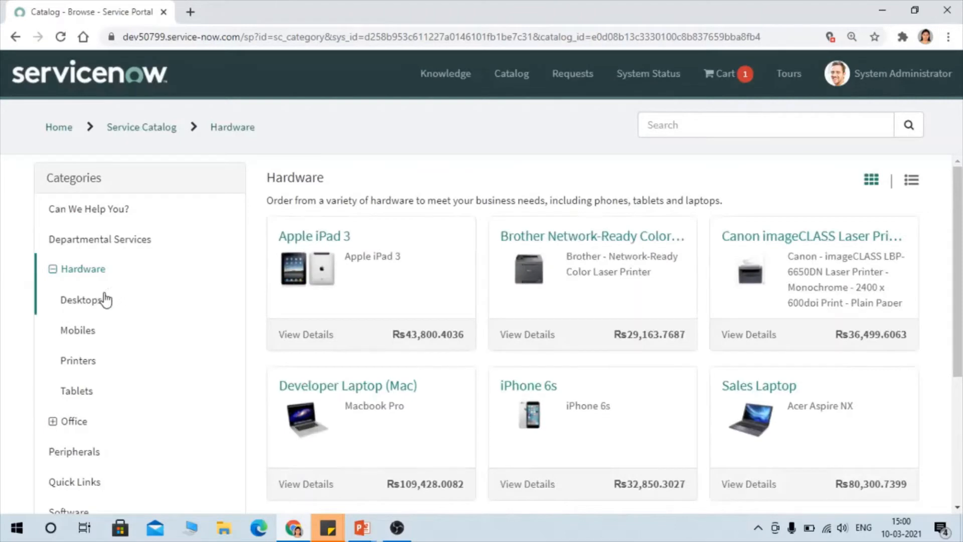
{"action": "left_click", "coordinate": [747, 390]}
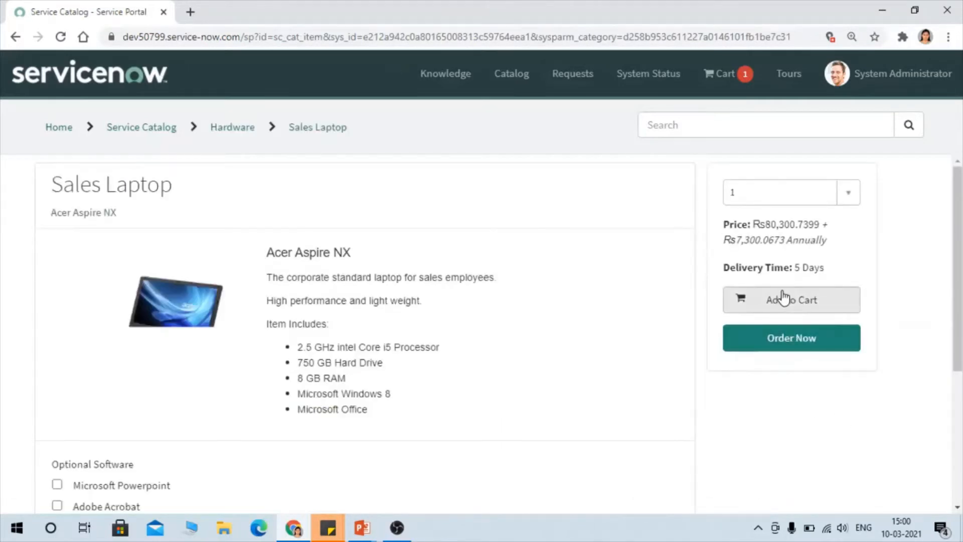
{"action": "left_click", "coordinate": [782, 292]}
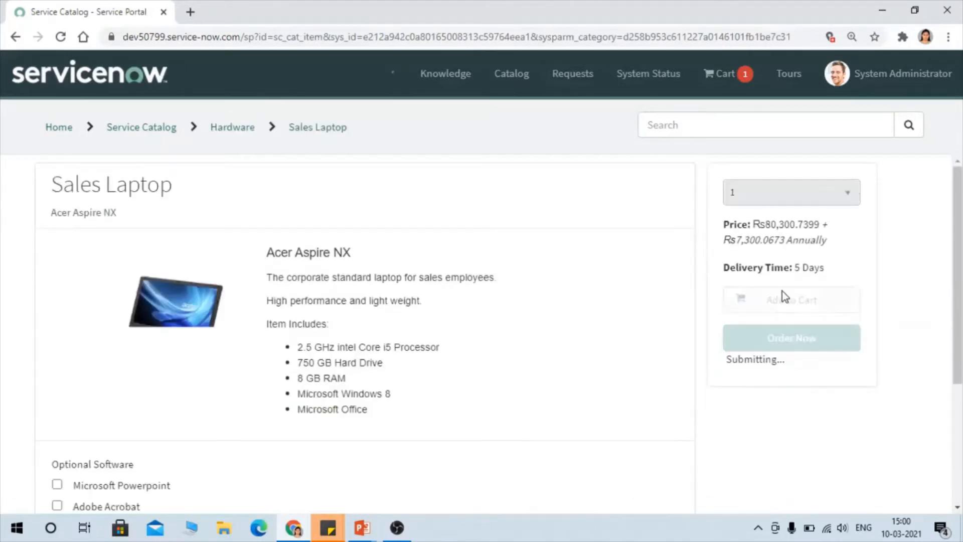
Check out the cart containing the Apple iPad 3 and Sales Laptop, requested for System Administrator.
{"action": "left_click", "coordinate": [729, 75]}
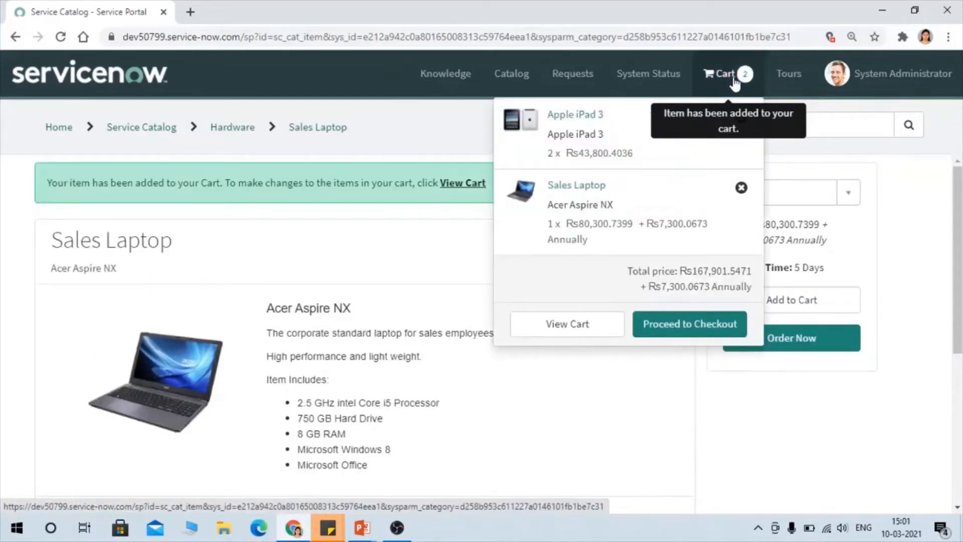
{"action": "left_click", "coordinate": [694, 331]}
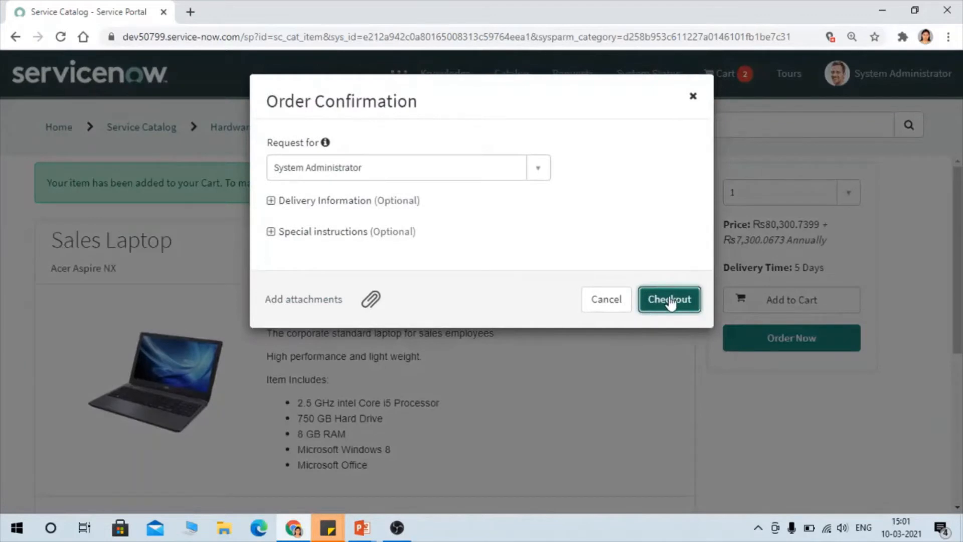
{"action": "left_click", "coordinate": [671, 300]}
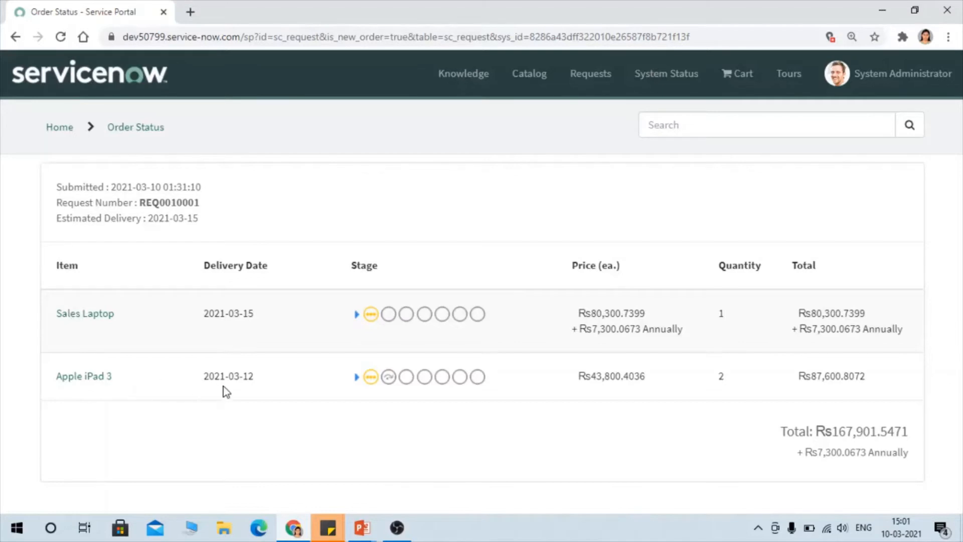
Review the submitted order's request number and item stages, and reopen the order from the Requests page.
{"action": "double_click", "coordinate": [173, 205]}
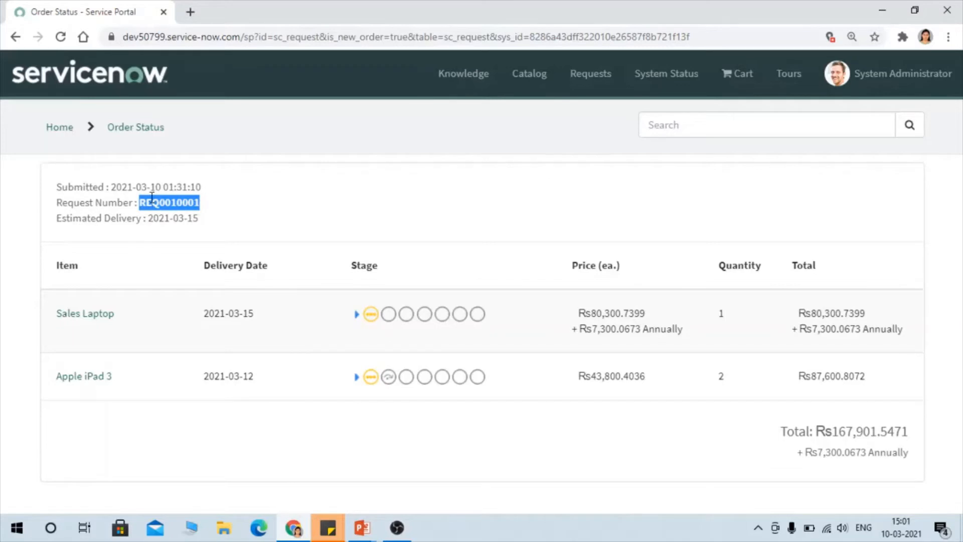
{"action": "left_click", "coordinate": [279, 211]}
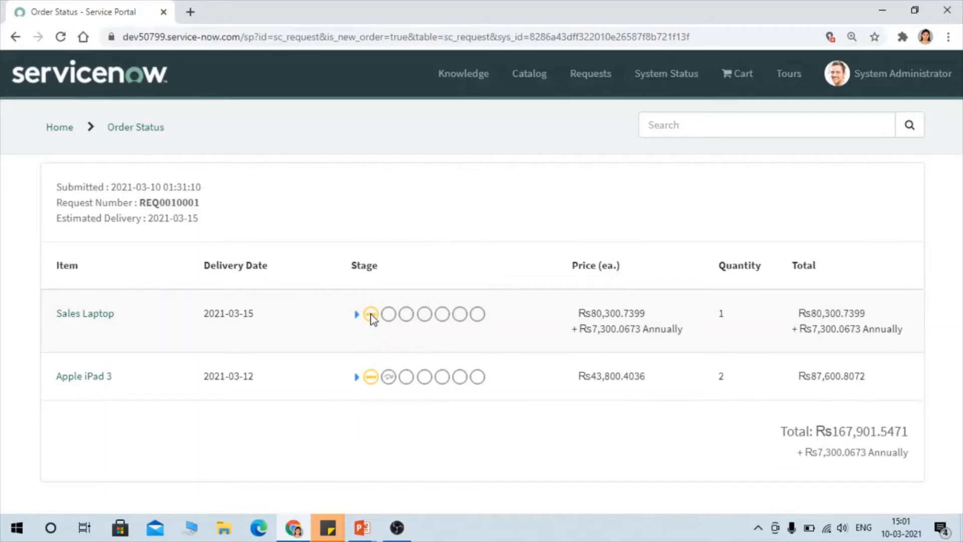
{"action": "mouse_move", "coordinate": [371, 314]}
{"action": "left_click", "coordinate": [588, 77]}
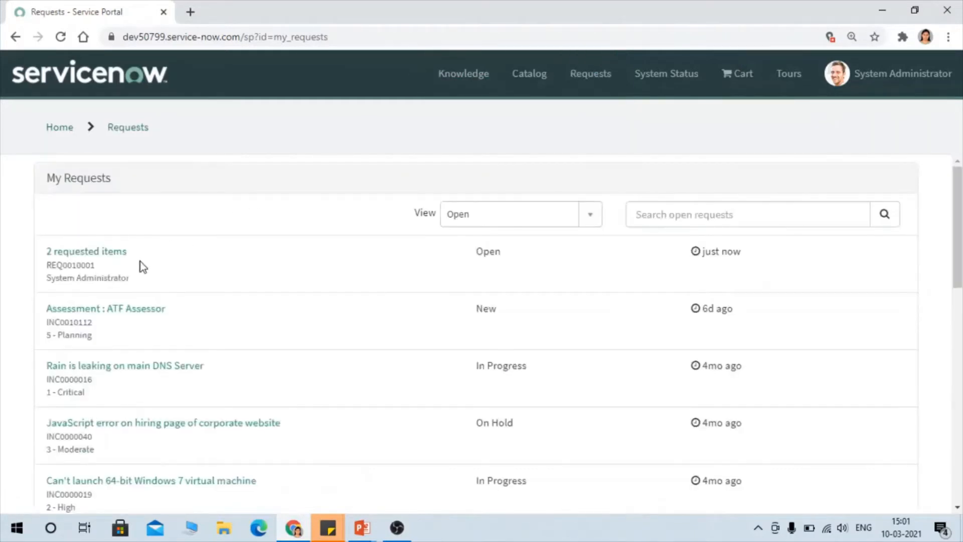
{"action": "left_click", "coordinate": [84, 254]}
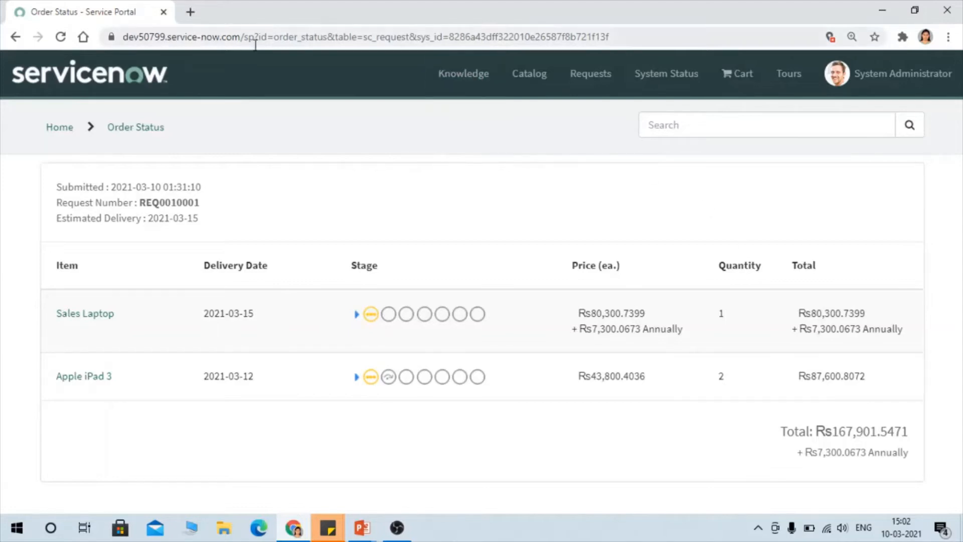
Return to the main instance interface by removing the portal path from the URL, and open the Self-Service Service Catalog.
{"action": "left_click", "coordinate": [250, 39]}
{"action": "left_click_drag", "start_coordinate": [251, 38], "coordinate": [783, 33]}
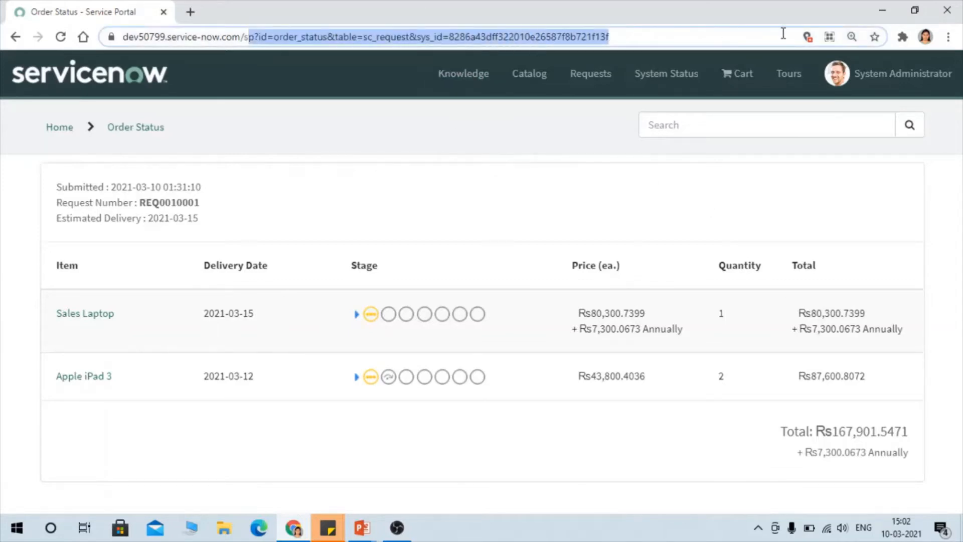
{"action": "key", "text": "BackSpace"}
{"action": "key", "text": "BackSpace"}
{"action": "key", "text": "Return"}
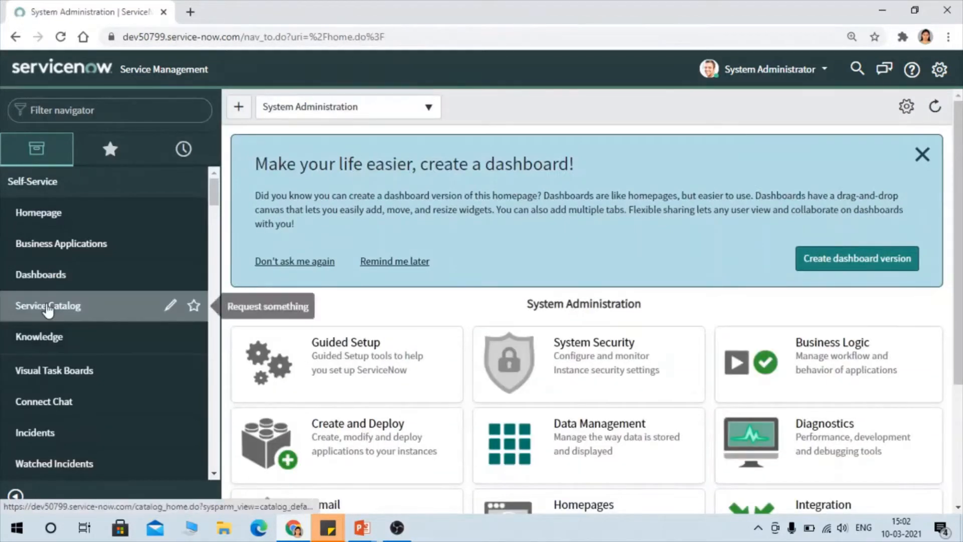
{"action": "left_click", "coordinate": [48, 307]}
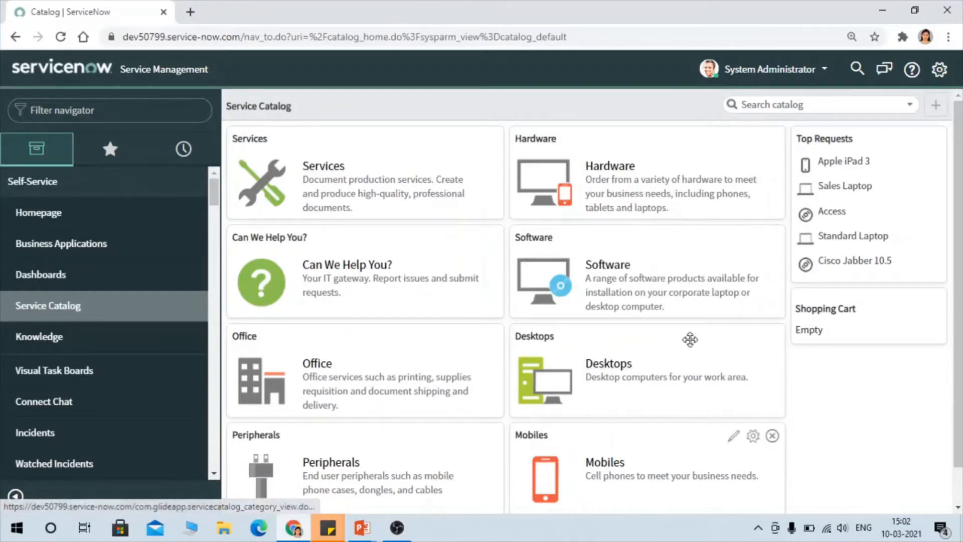
Open the Hardware category of the Service Catalog and browse its listed items.
{"action": "scroll", "coordinate": [652, 387], "scroll_direction": "down", "scroll_amount": 2}
{"action": "scroll", "coordinate": [639, 390], "scroll_direction": "up", "scroll_amount": 2}
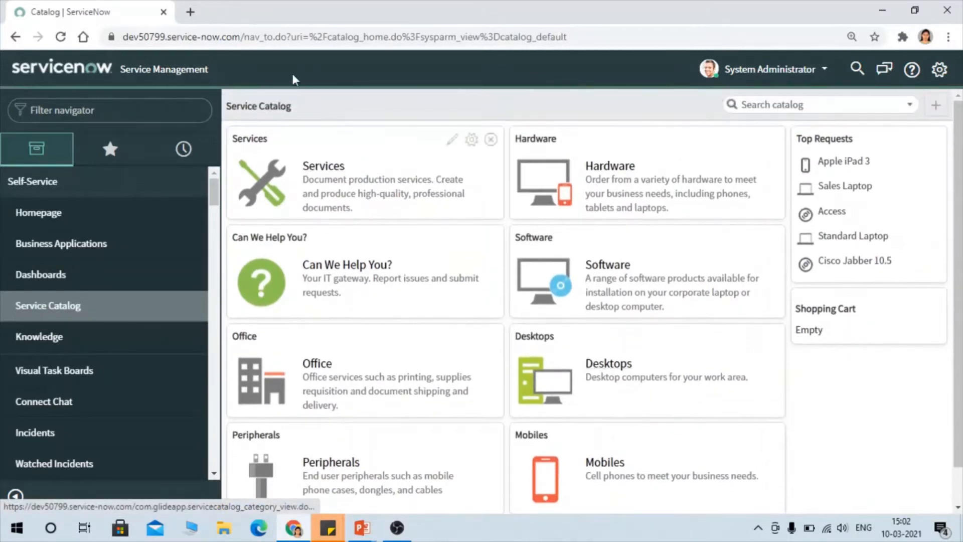
{"action": "left_click_drag", "start_coordinate": [266, 107], "coordinate": [216, 113]}
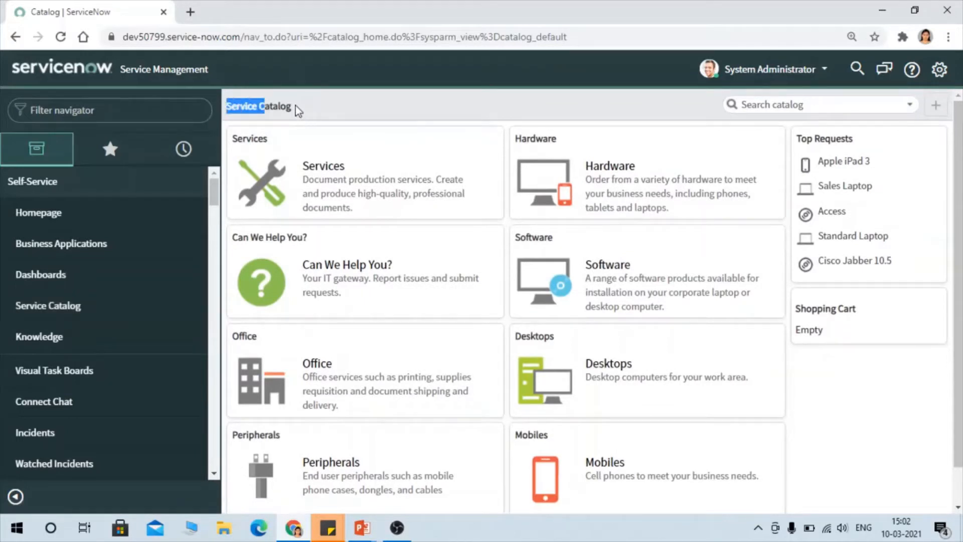
{"action": "left_click_drag", "start_coordinate": [295, 106], "coordinate": [293, 107]}
{"action": "left_click", "coordinate": [295, 107]}
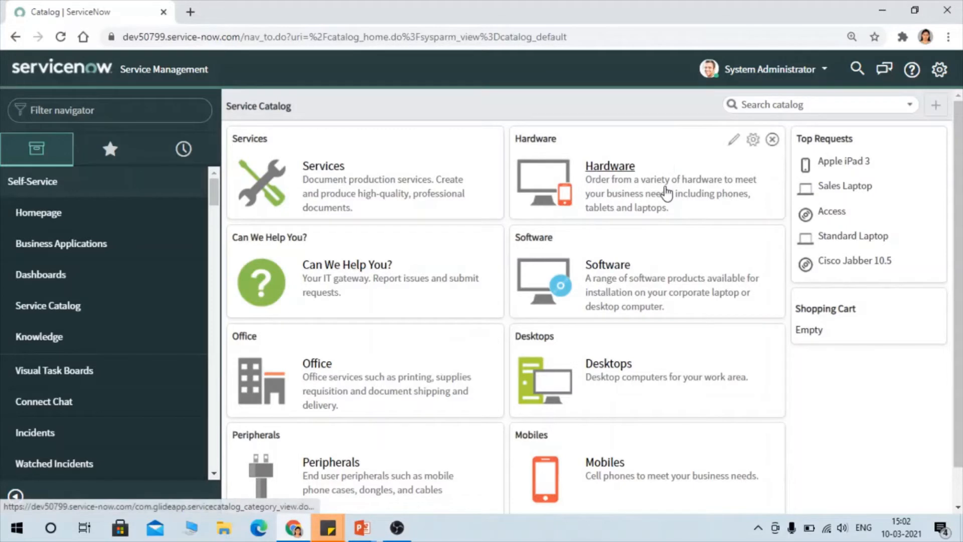
{"action": "left_click", "coordinate": [604, 169]}
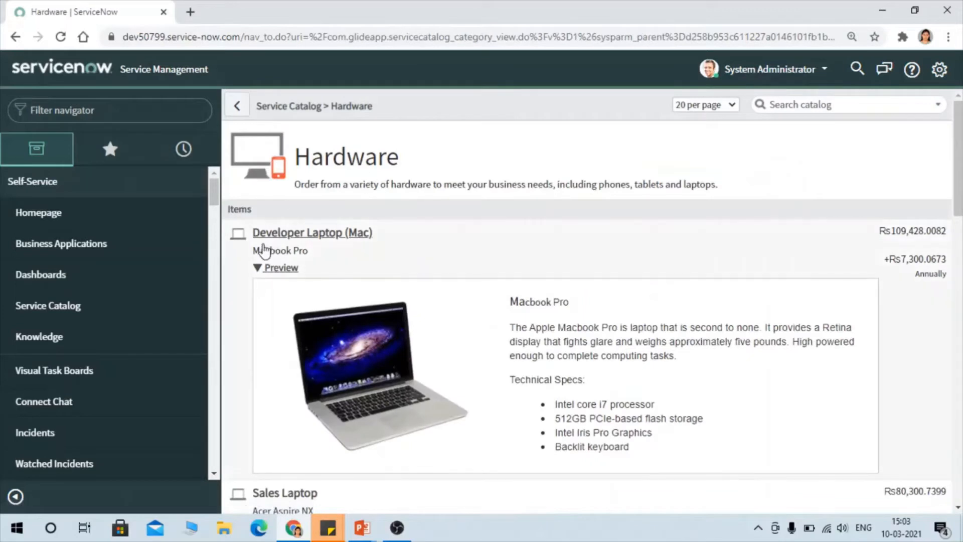
{"action": "scroll", "coordinate": [443, 240], "scroll_direction": "down", "scroll_amount": 1}
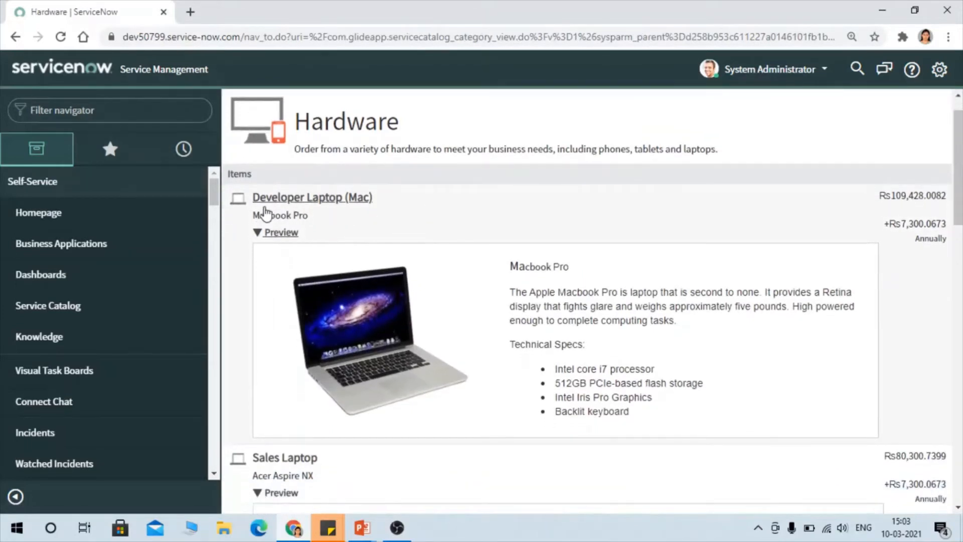
{"action": "scroll", "coordinate": [394, 213], "scroll_direction": "down", "scroll_amount": 6}
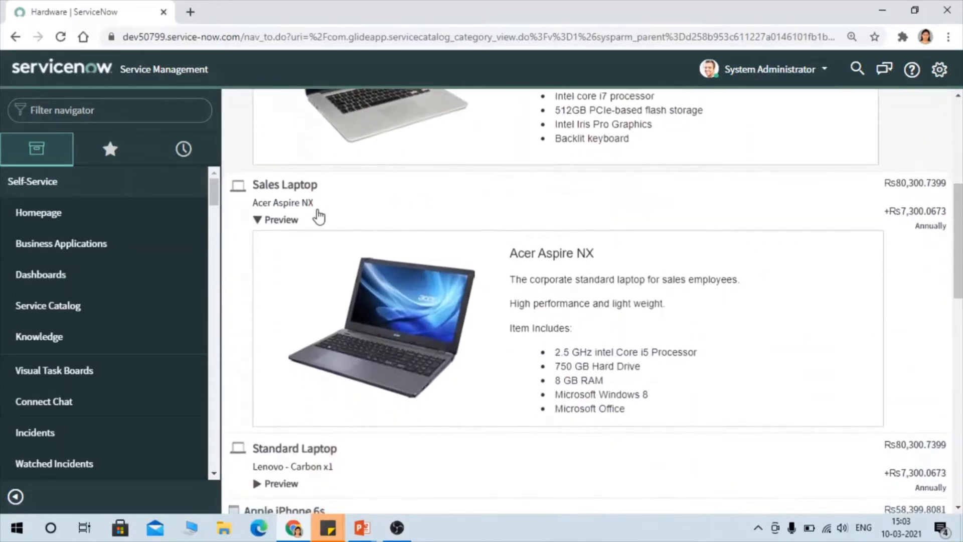
{"action": "scroll", "coordinate": [361, 189], "scroll_direction": "down", "scroll_amount": 5}
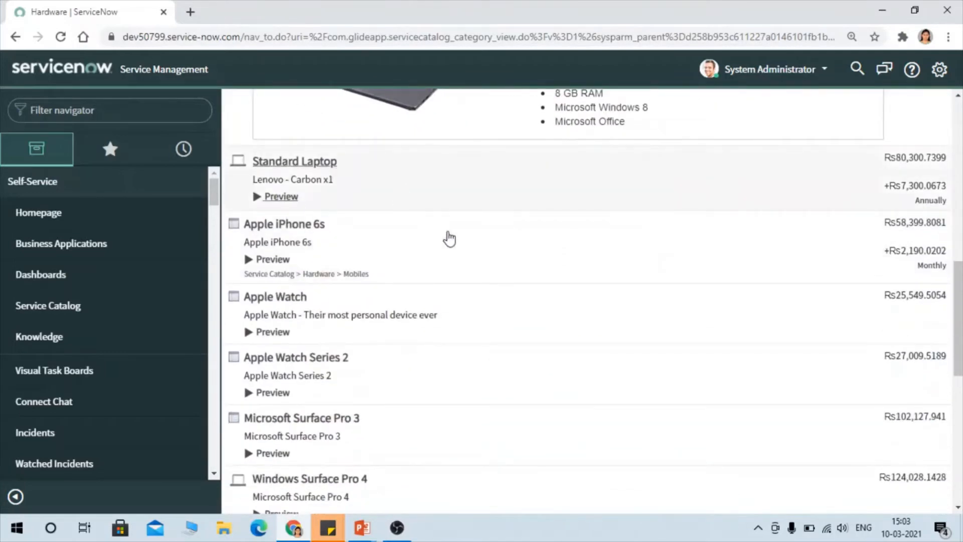
{"action": "scroll", "coordinate": [447, 237], "scroll_direction": "up", "scroll_amount": 12}
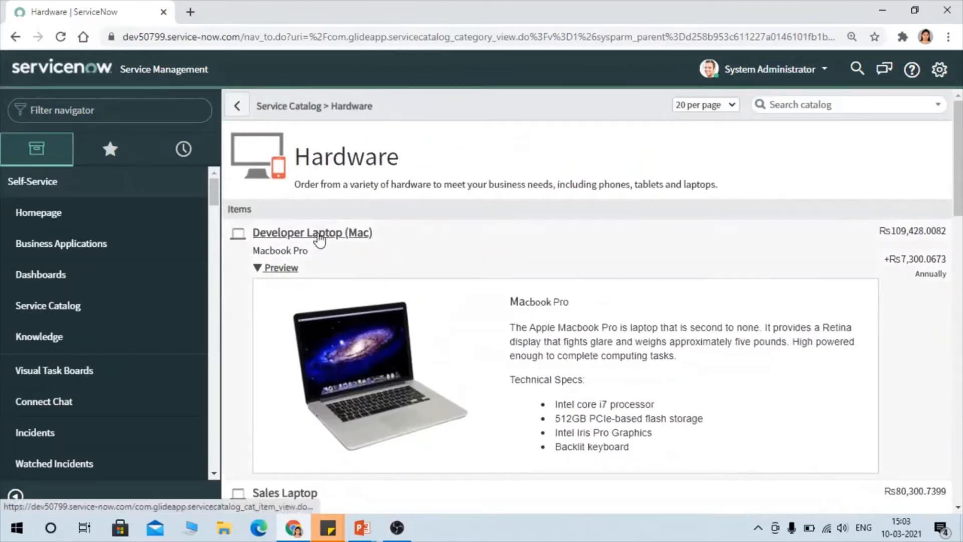
Open the Developer Laptop (Mac) item and examine its technical specs, optional software and ordering options.
{"action": "left_click", "coordinate": [319, 237]}
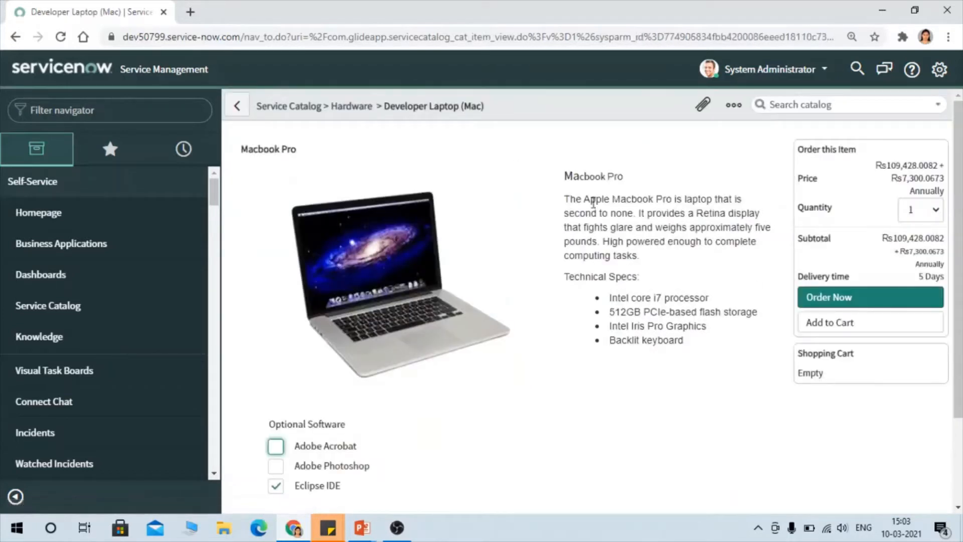
{"action": "scroll", "coordinate": [687, 353], "scroll_direction": "down", "scroll_amount": 2}
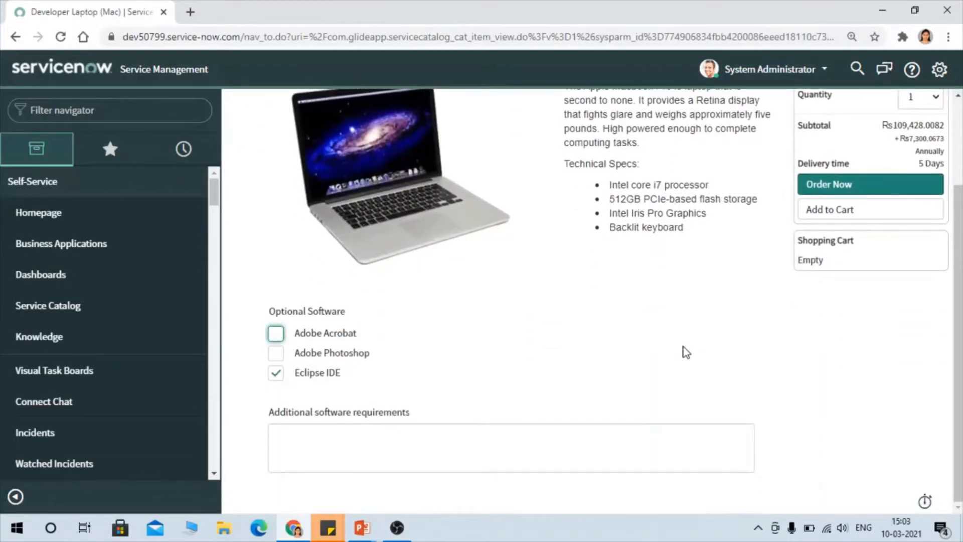
{"action": "scroll", "coordinate": [627, 256], "scroll_direction": "up", "scroll_amount": 2}
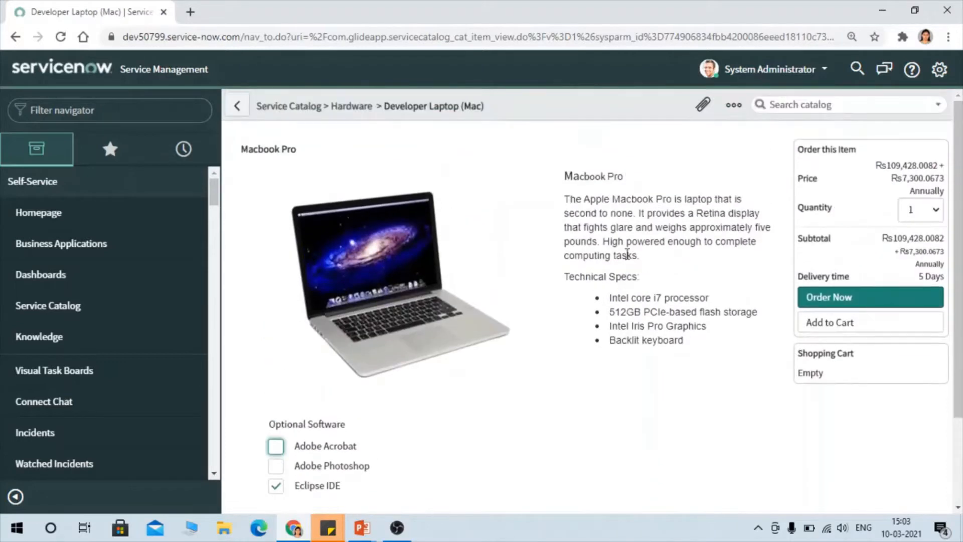
{"action": "scroll", "coordinate": [521, 303], "scroll_direction": "down", "scroll_amount": 2}
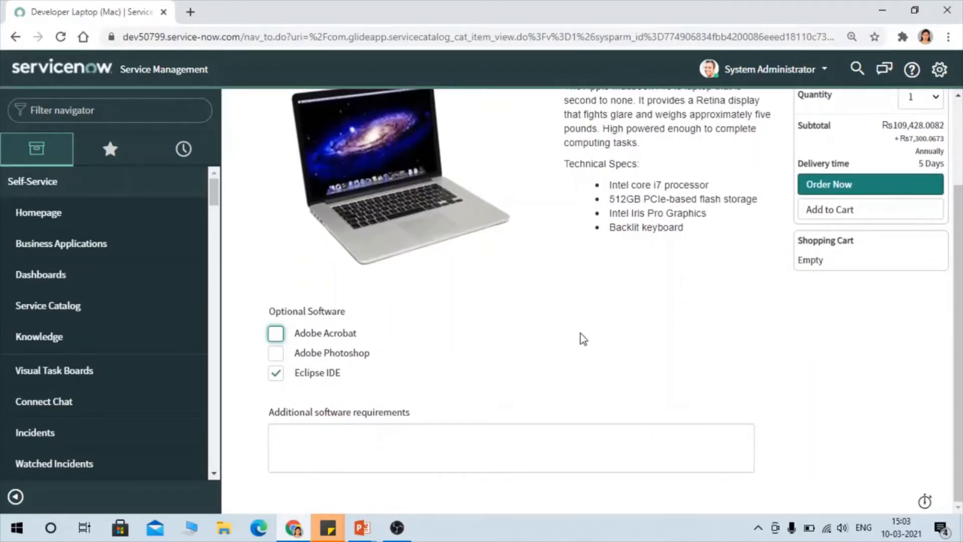
{"action": "scroll", "coordinate": [583, 339], "scroll_direction": "up", "scroll_amount": 2}
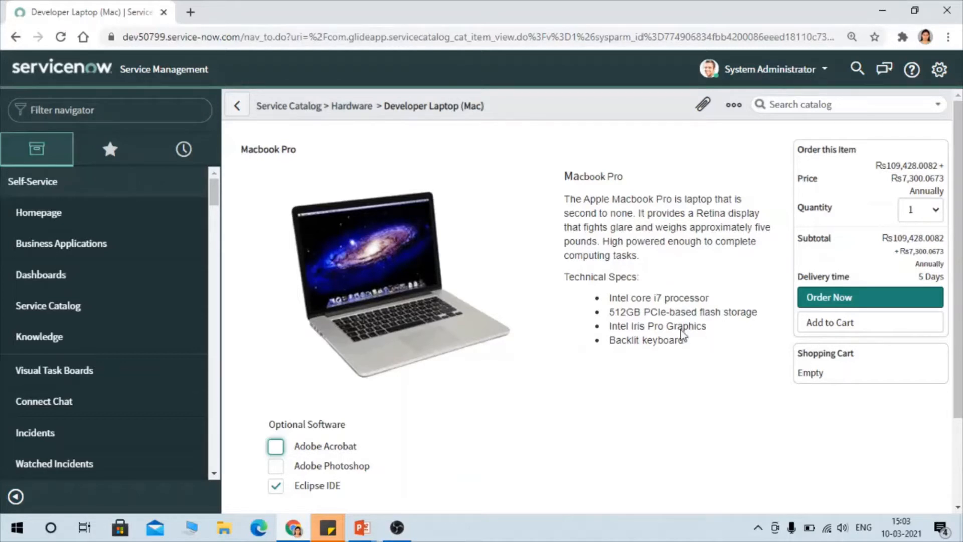
{"action": "key", "text": "ctrl+plus"}
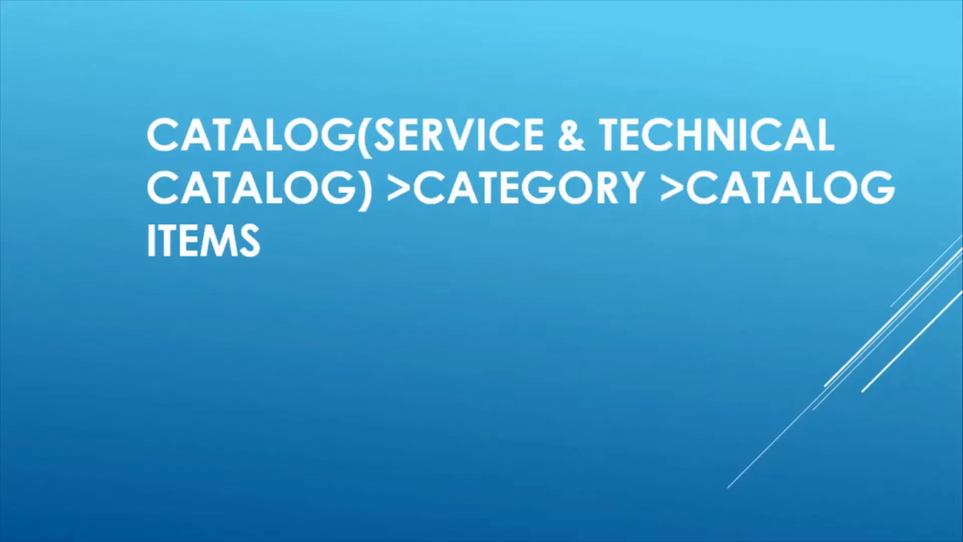
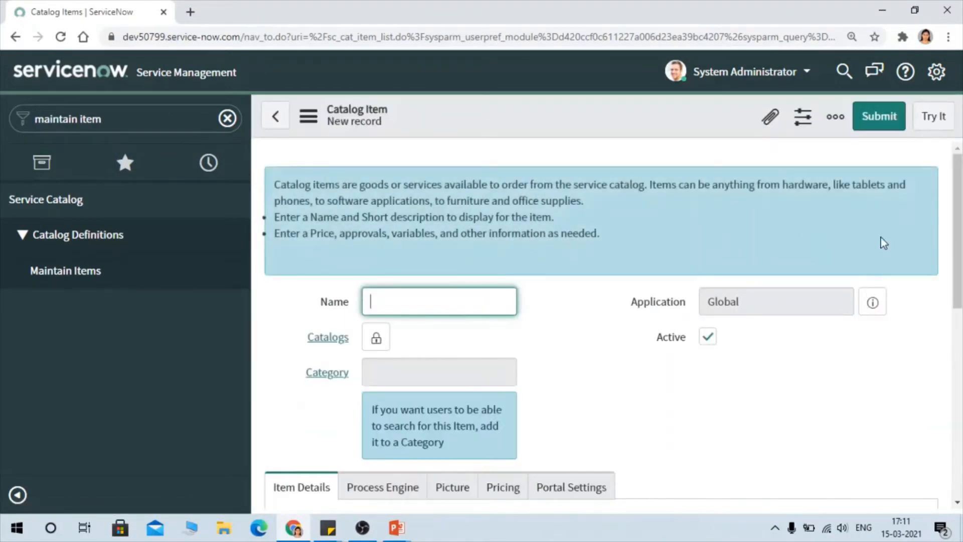
Name the new catalog item New Joiner Request and assign it to the Service Catalog.
{"action": "scroll", "coordinate": [869, 330], "scroll_direction": "down", "scroll_amount": 2}
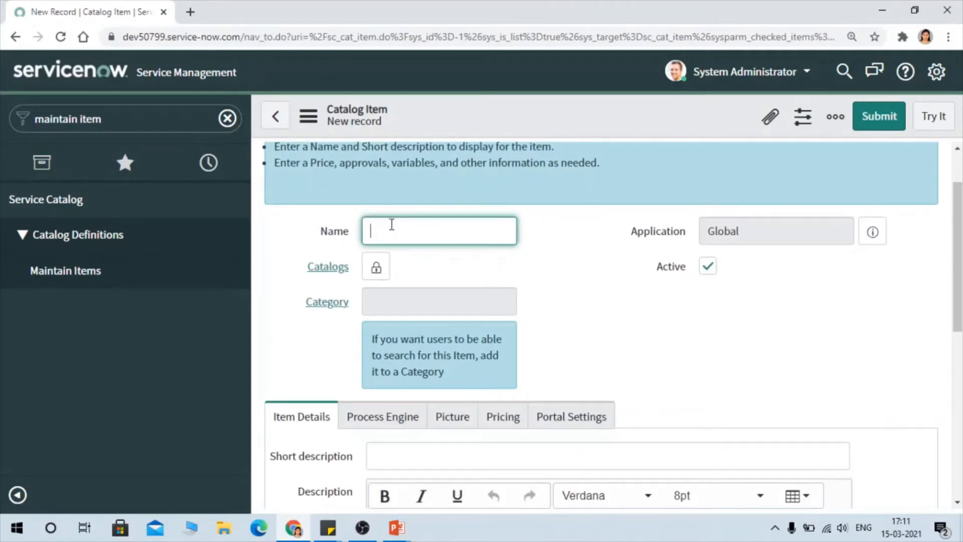
{"action": "type", "text": "New Joiner Request"}
{"action": "left_click", "coordinate": [377, 267]}
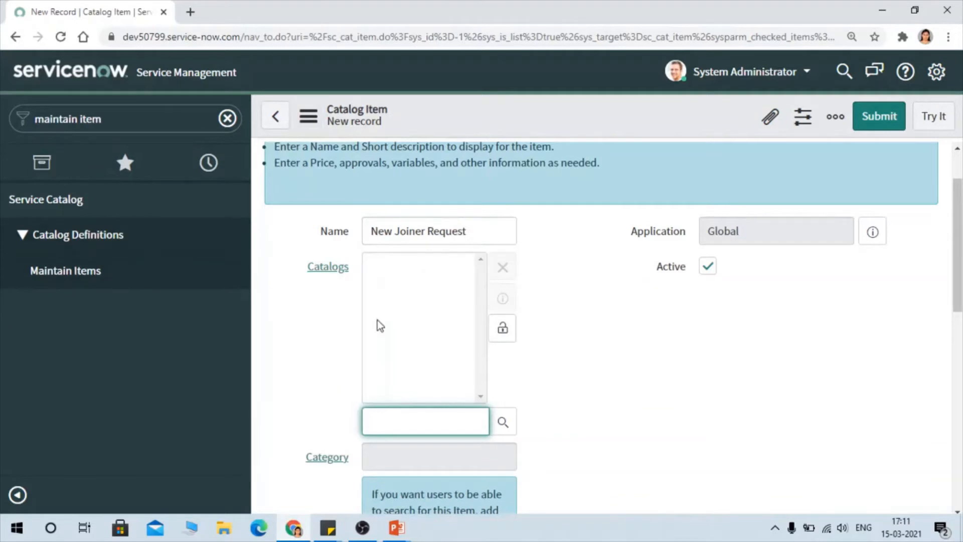
{"action": "left_click", "coordinate": [502, 422]}
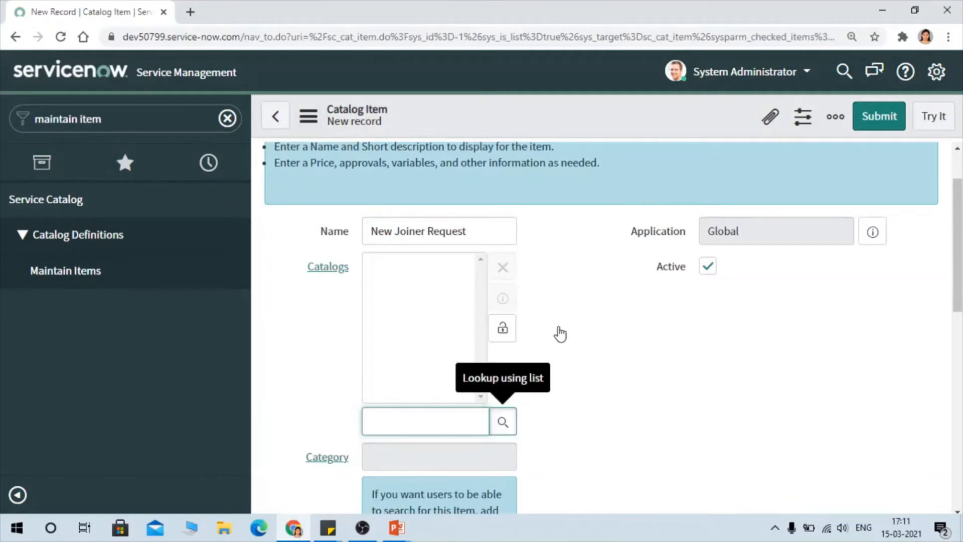
{"action": "left_click", "coordinate": [504, 423]}
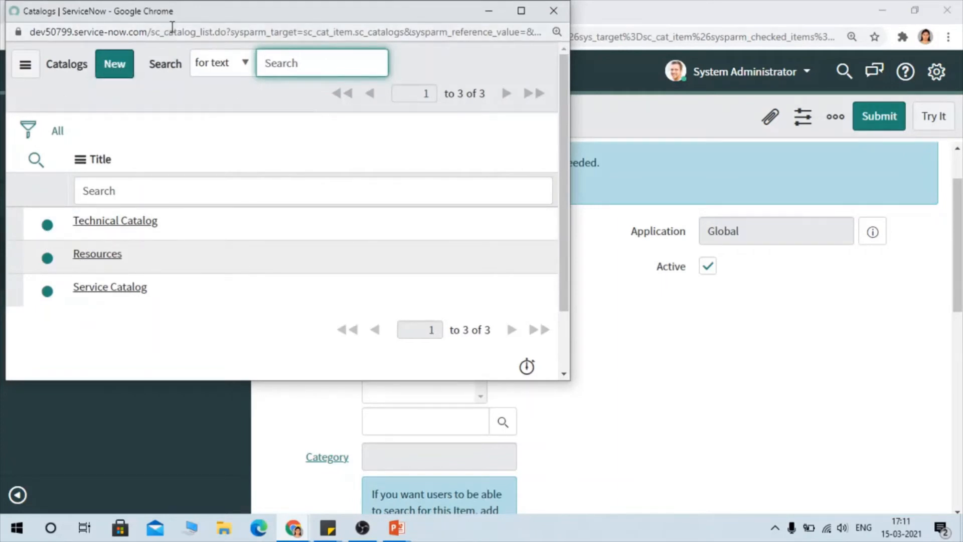
{"action": "double_click", "coordinate": [186, 34]}
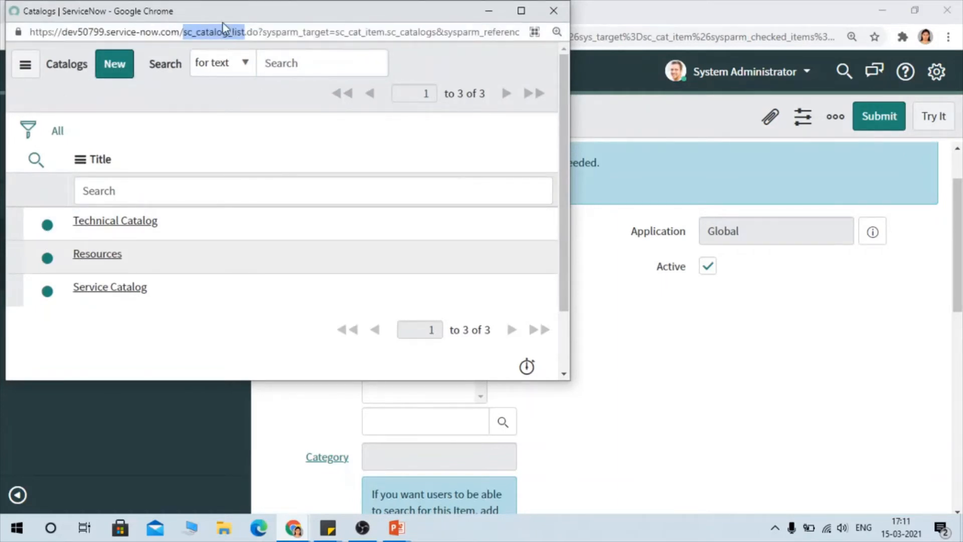
{"action": "left_click", "coordinate": [100, 188]}
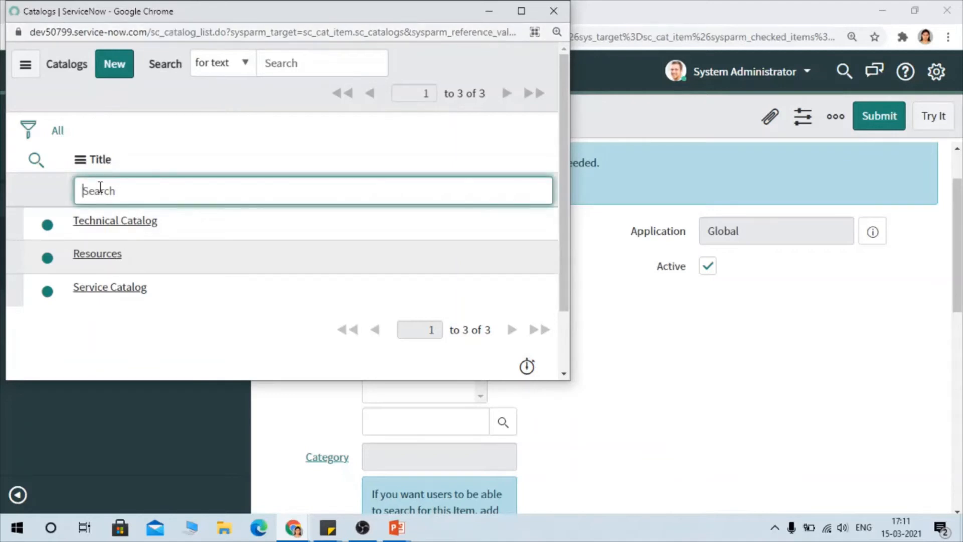
{"action": "left_click", "coordinate": [95, 288]}
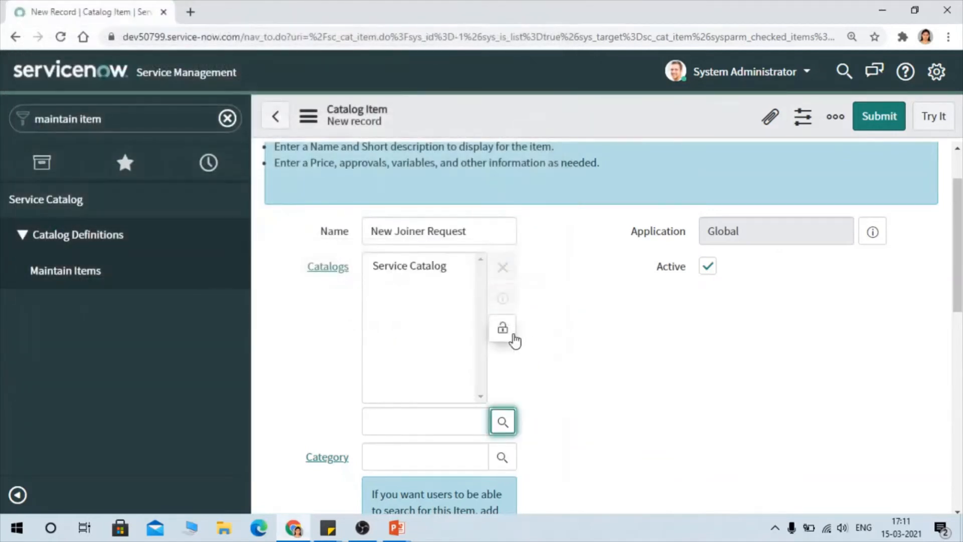
{"action": "left_click", "coordinate": [513, 335]}
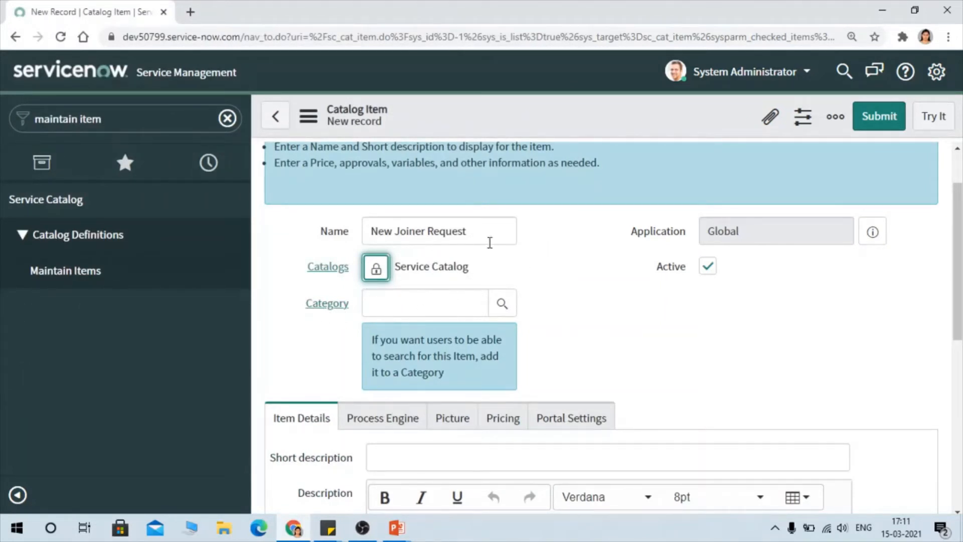
Look up the available categories and set the item's category to Services.
{"action": "left_click_drag", "start_coordinate": [487, 232], "coordinate": [351, 224]}
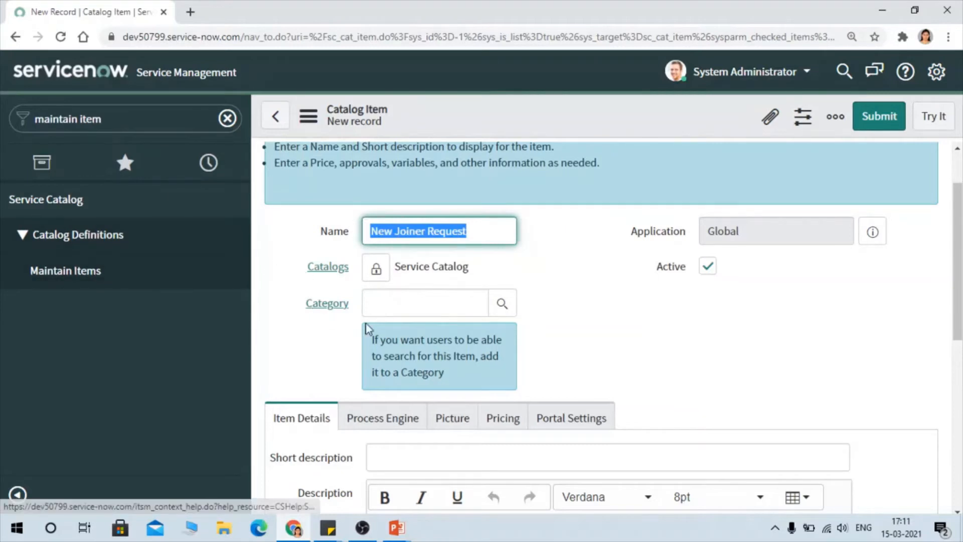
{"action": "left_click", "coordinate": [502, 303]}
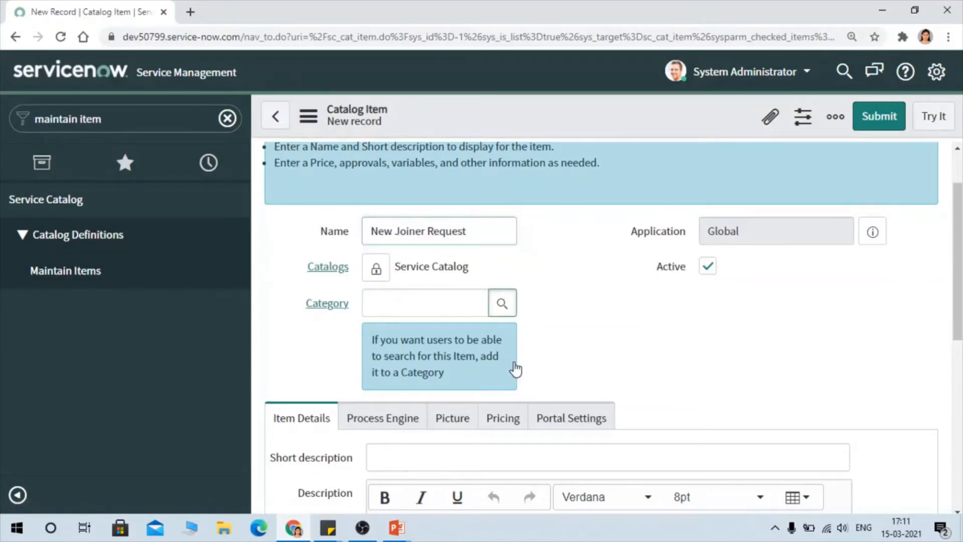
{"action": "left_click", "coordinate": [498, 307]}
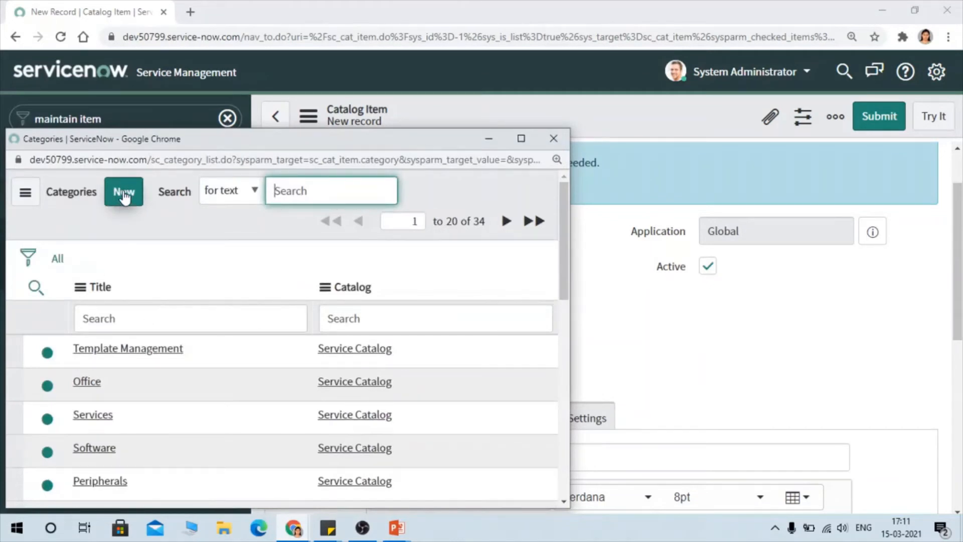
{"action": "left_click", "coordinate": [174, 158]}
{"action": "double_click", "coordinate": [174, 159]}
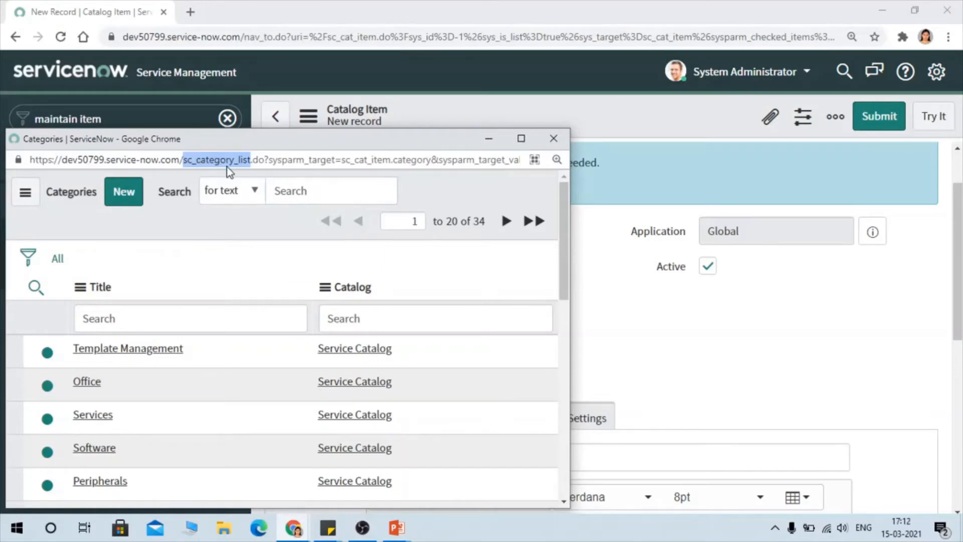
{"action": "left_click", "coordinate": [267, 252]}
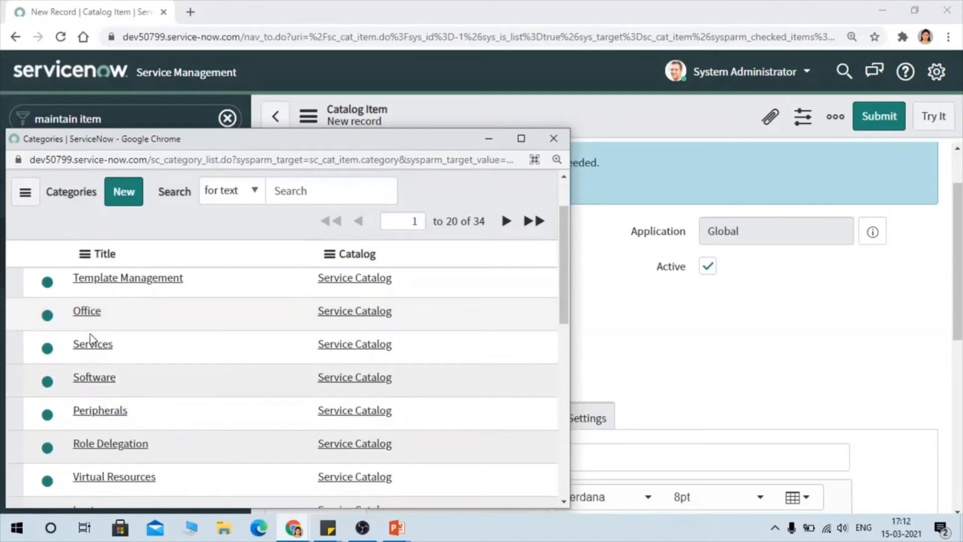
{"action": "left_click", "coordinate": [80, 344]}
Copy the item name New Joiner Request into both the short description and the description.
{"action": "scroll", "coordinate": [636, 260], "scroll_direction": "down", "scroll_amount": 1}
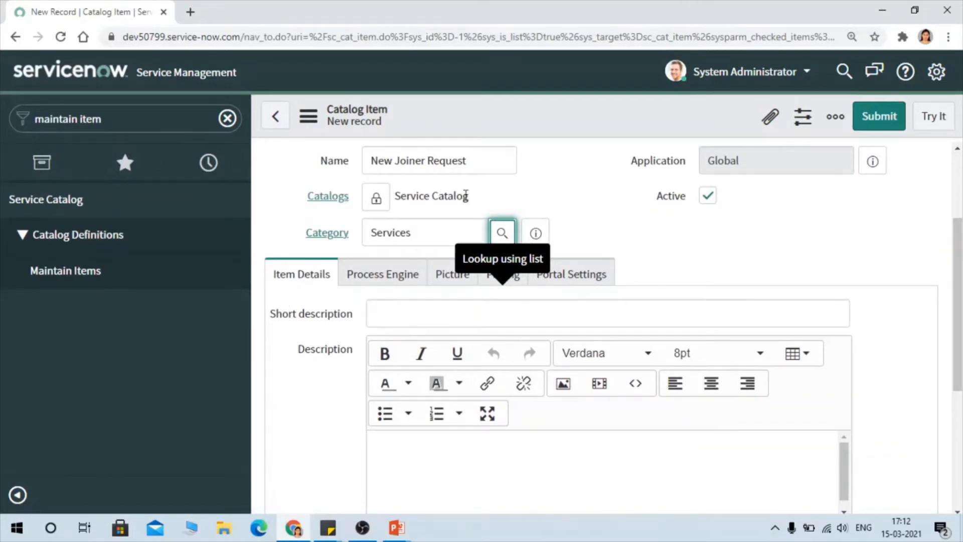
{"action": "triple_click", "coordinate": [484, 161]}
{"action": "key", "text": "ctrl+c"}
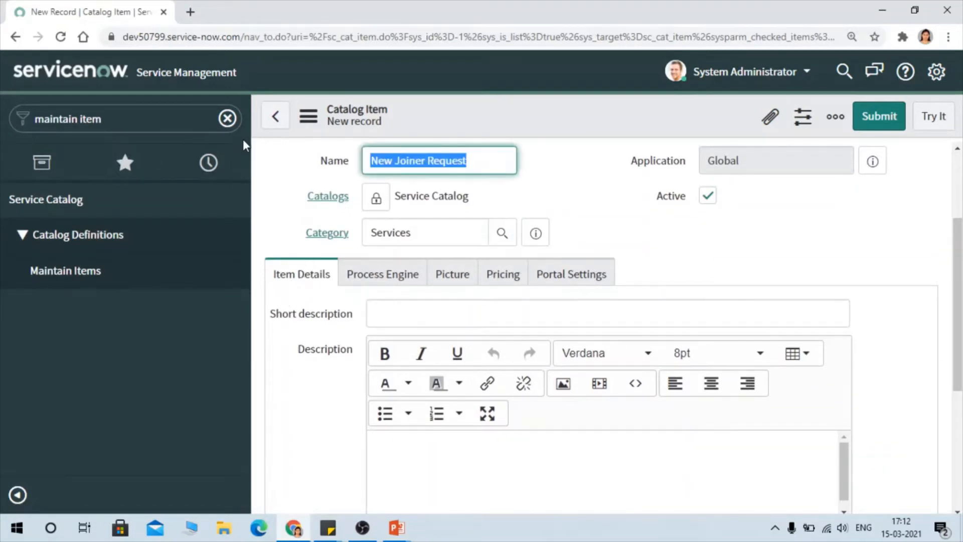
{"action": "left_click", "coordinate": [420, 323]}
{"action": "key", "text": "ctrl+v"}
{"action": "left_click", "coordinate": [428, 447]}
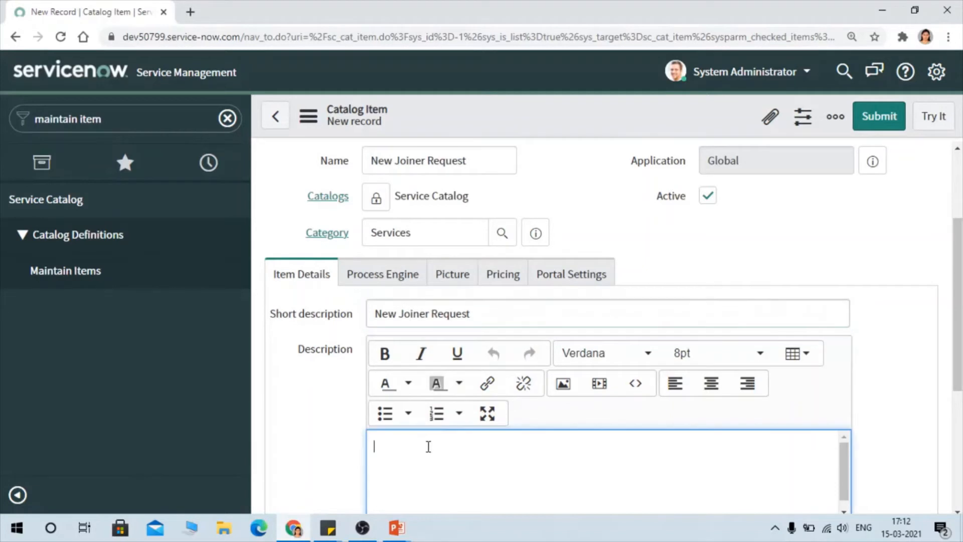
{"action": "key", "text": "ctrl+v"}
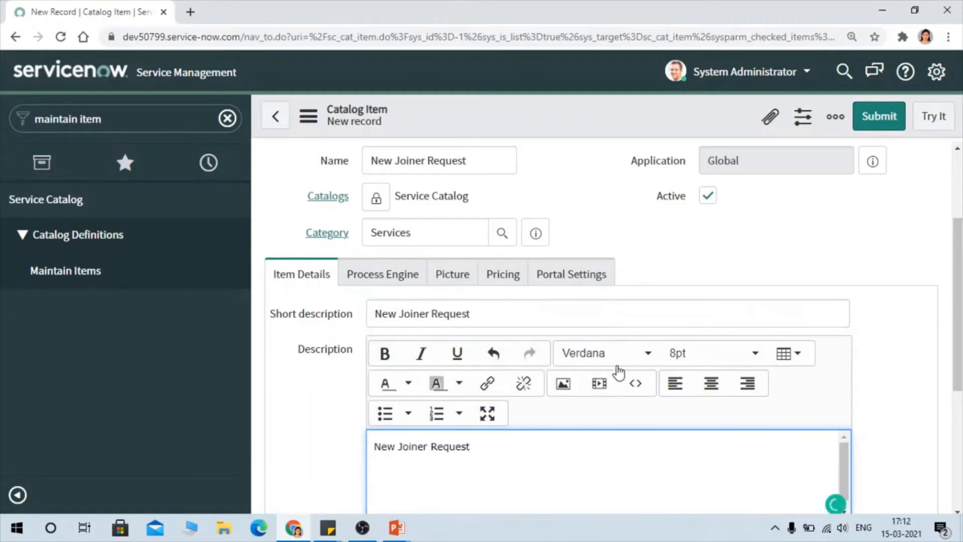
{"action": "scroll", "coordinate": [667, 421], "scroll_direction": "up", "scroll_amount": 3}
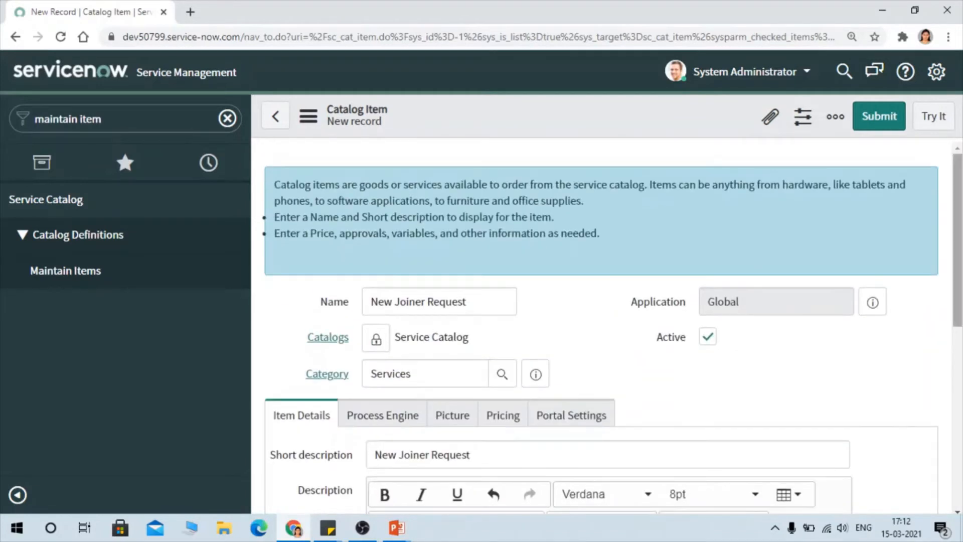
{"action": "scroll", "coordinate": [666, 421], "scroll_direction": "down", "scroll_amount": 4}
{"action": "scroll", "coordinate": [647, 270], "scroll_direction": "down", "scroll_amount": 4}
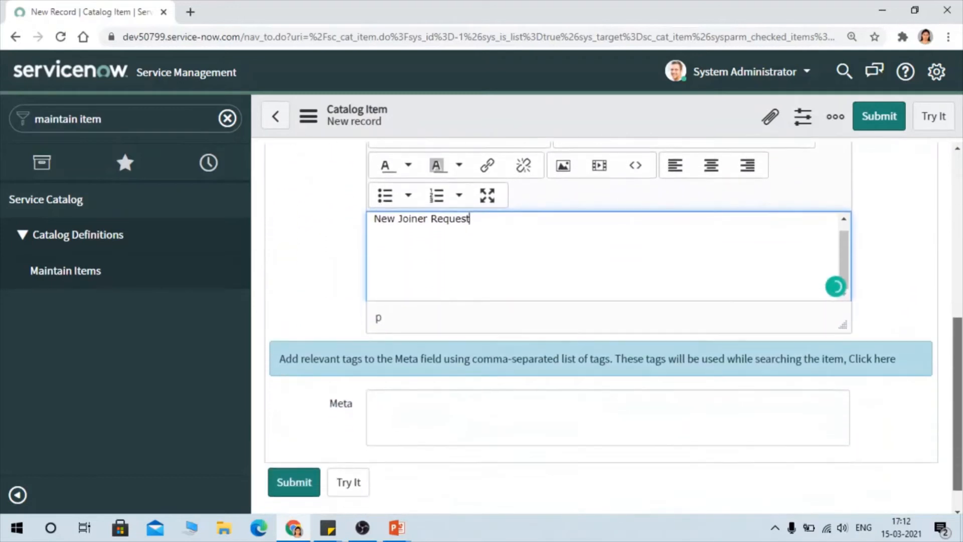
{"action": "scroll", "coordinate": [633, 316], "scroll_direction": "down", "scroll_amount": 1}
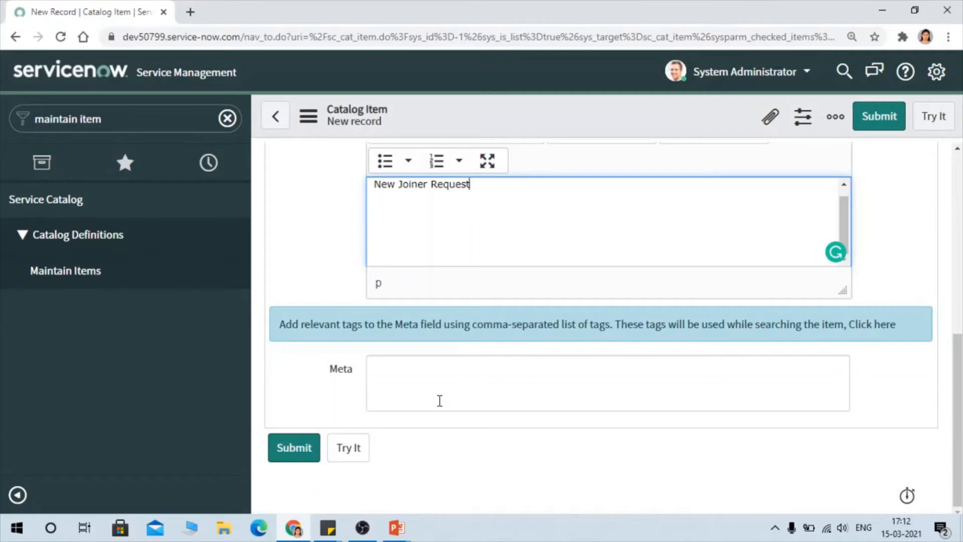
Examine the item's process engine options, including the list of available flows and the Flow and Workflow fields.
{"action": "scroll", "coordinate": [426, 363], "scroll_direction": "up", "scroll_amount": 7}
{"action": "left_click", "coordinate": [389, 380]}
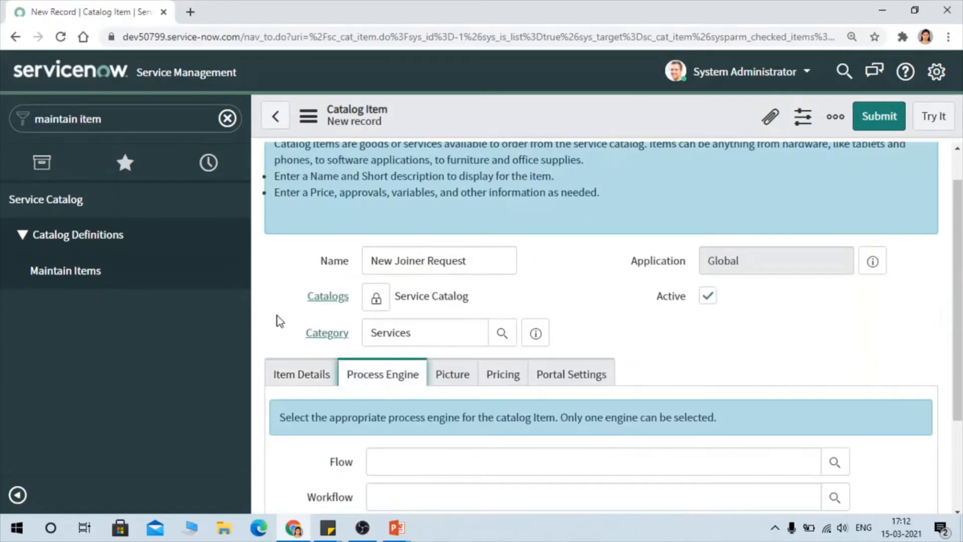
{"action": "scroll", "coordinate": [635, 327], "scroll_direction": "down", "scroll_amount": 2}
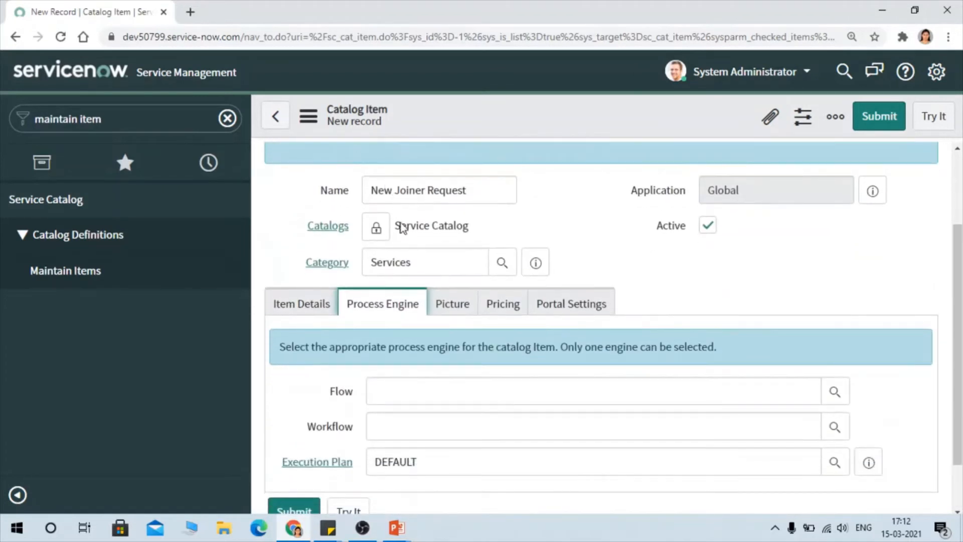
{"action": "scroll", "coordinate": [415, 308], "scroll_direction": "down", "scroll_amount": 1}
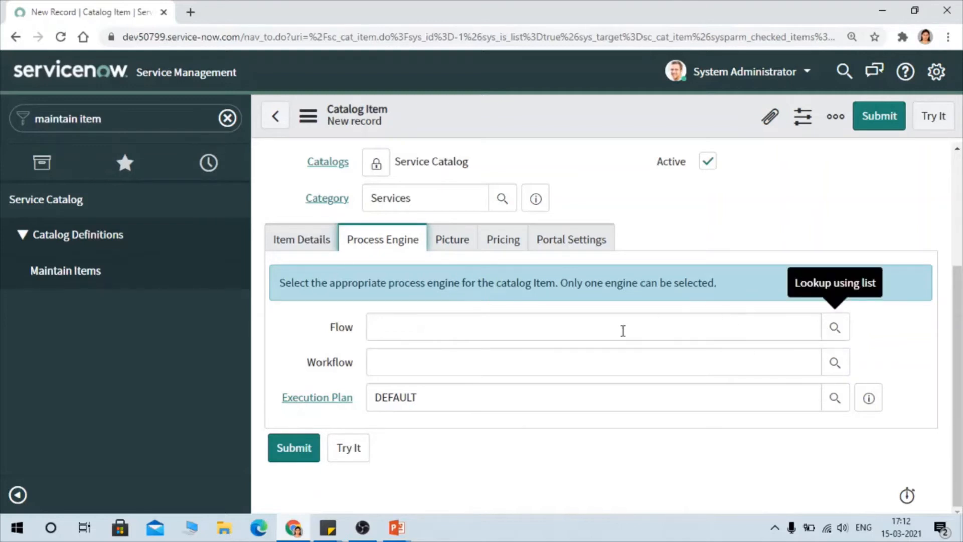
{"action": "left_click", "coordinate": [837, 337]}
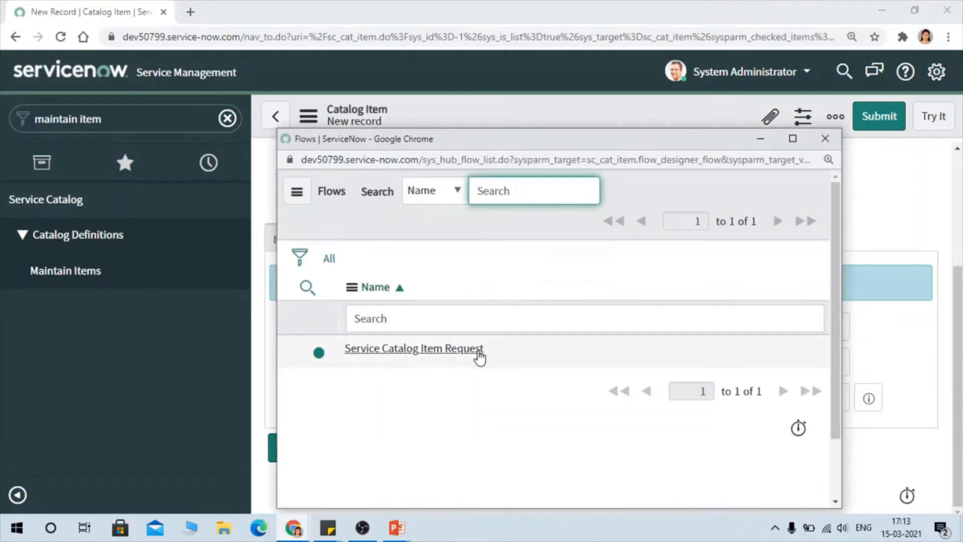
{"action": "double_click", "coordinate": [458, 159]}
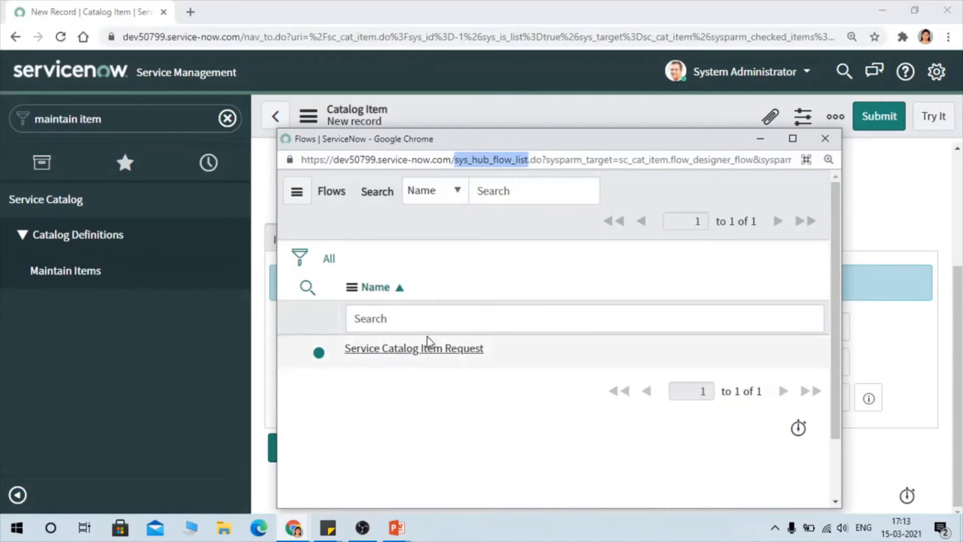
{"action": "left_click", "coordinate": [825, 139]}
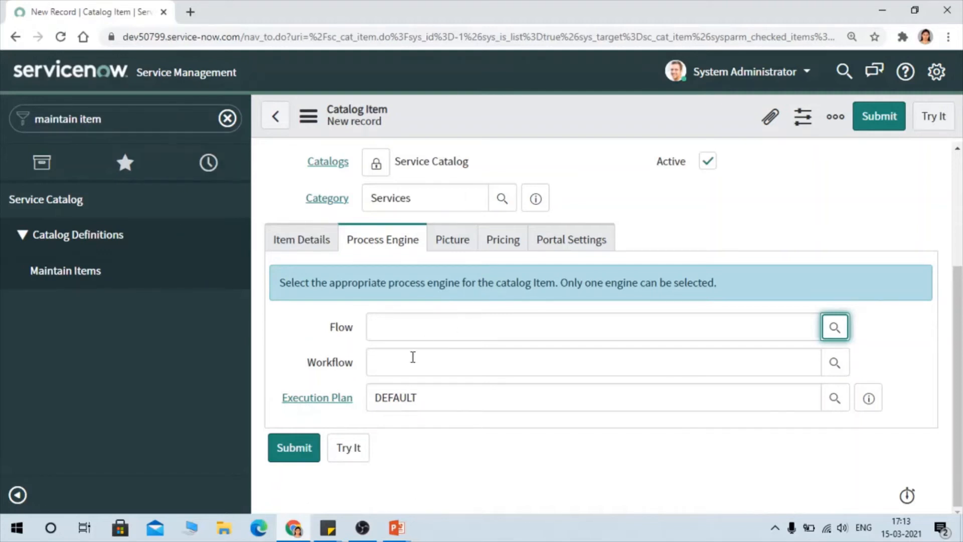
{"action": "left_click", "coordinate": [419, 371]}
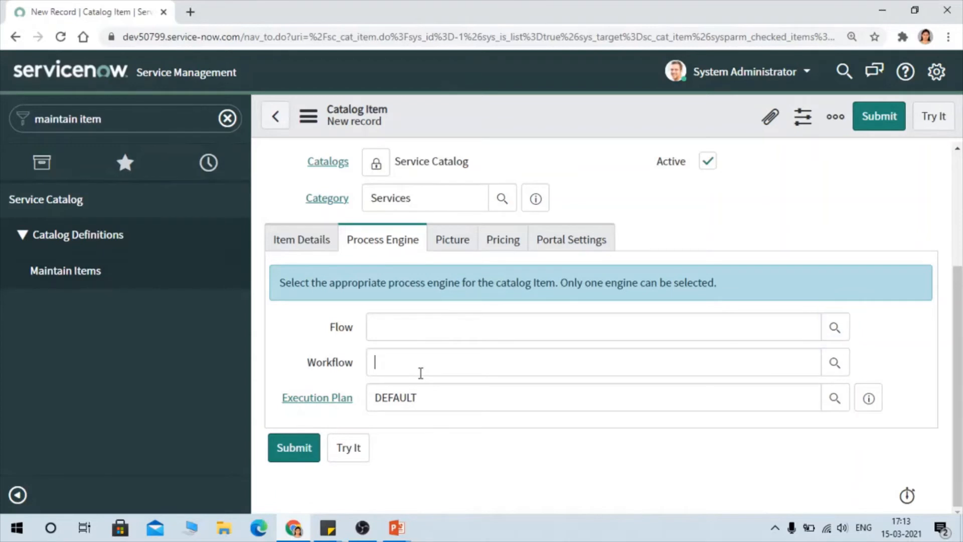
{"action": "left_click", "coordinate": [329, 361]}
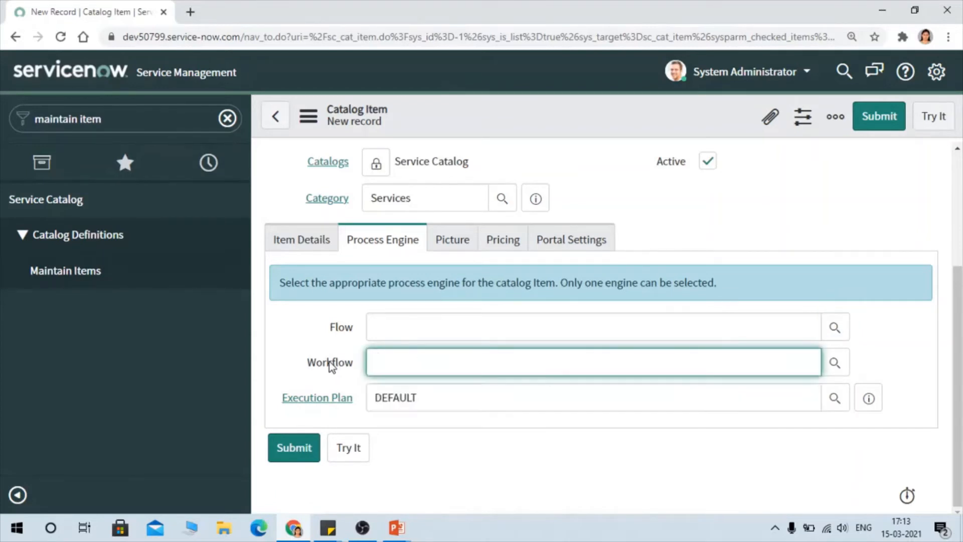
{"action": "left_click", "coordinate": [673, 321]}
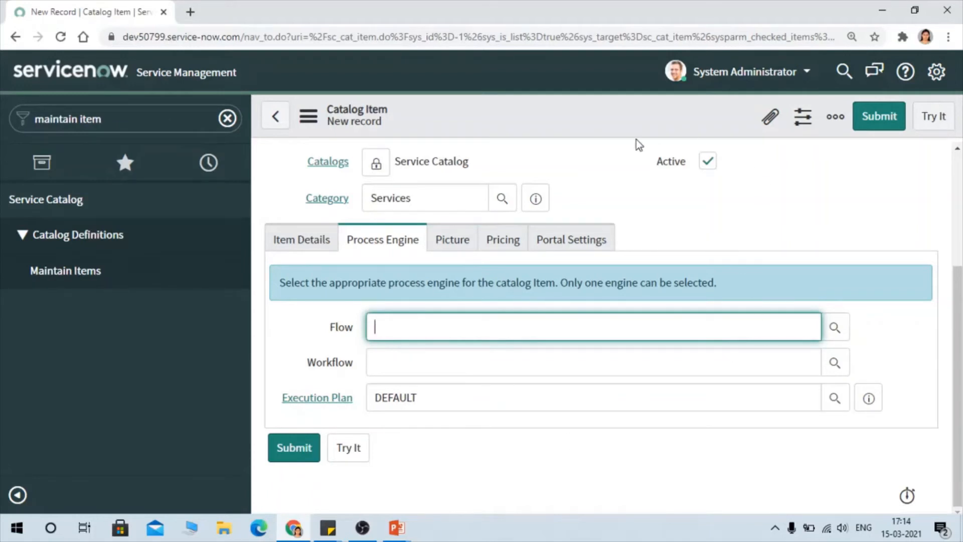
{"action": "left_click", "coordinate": [412, 356]}
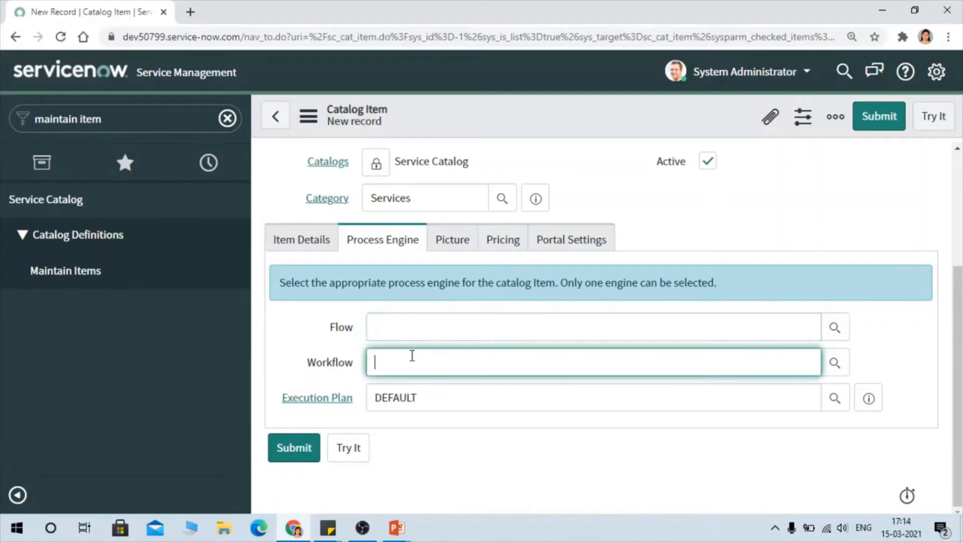
{"action": "left_click", "coordinate": [314, 341]}
Review the item's picture and pricing settings, including the recurring price frequency options.
{"action": "left_click", "coordinate": [448, 244]}
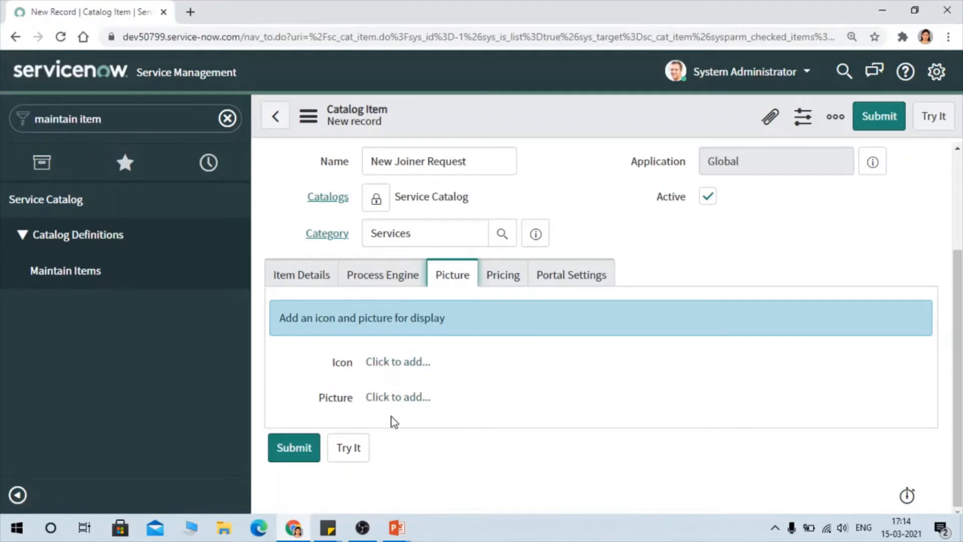
{"action": "left_click", "coordinate": [506, 280]}
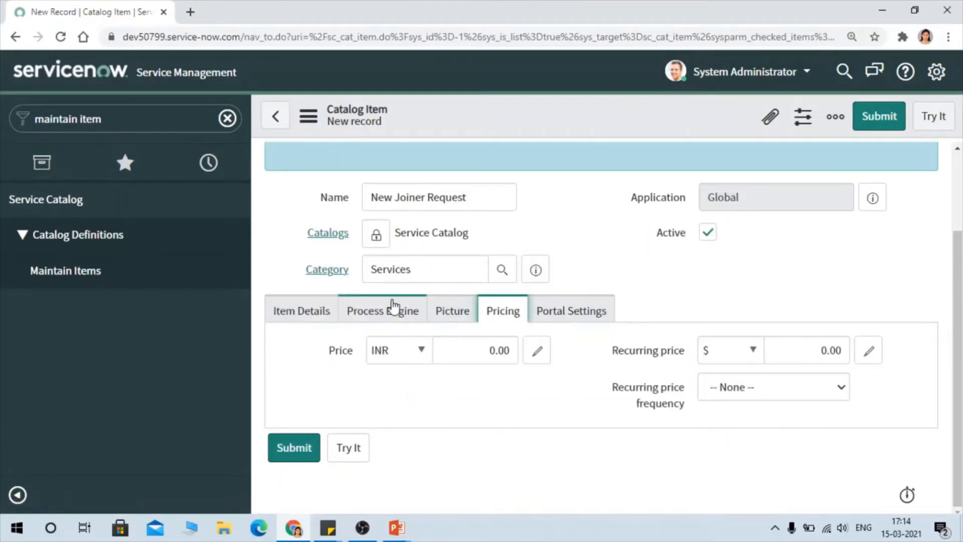
{"action": "left_click", "coordinate": [479, 354]}
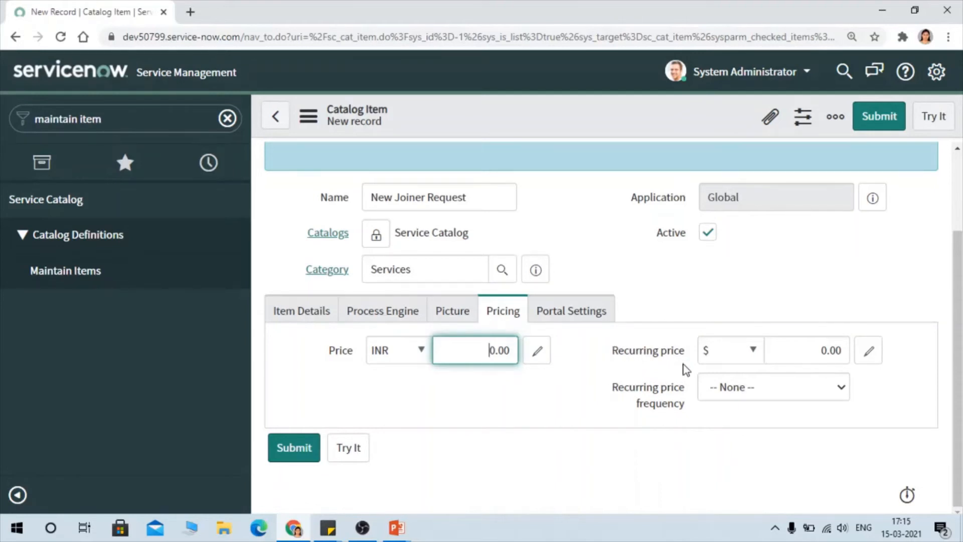
{"action": "left_click", "coordinate": [743, 397]}
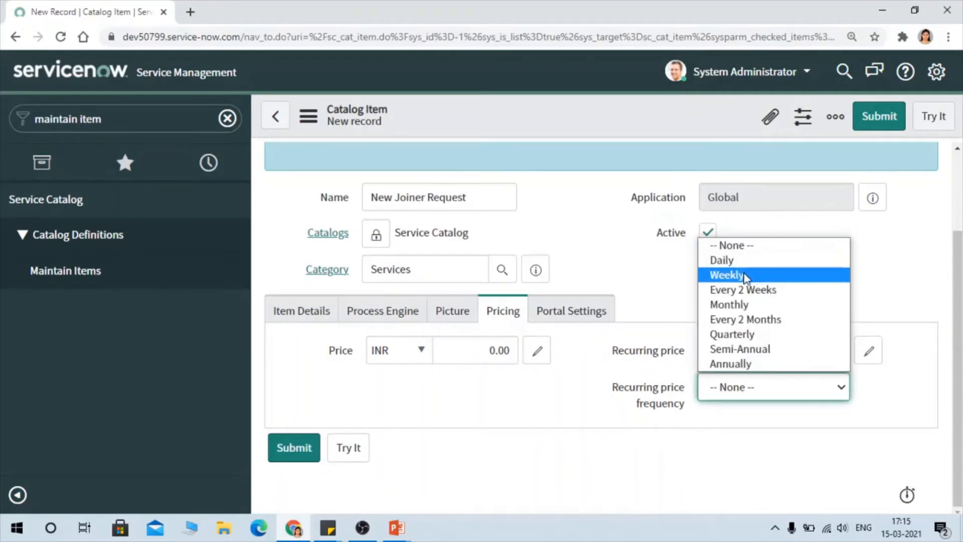
{"action": "left_click", "coordinate": [683, 397]}
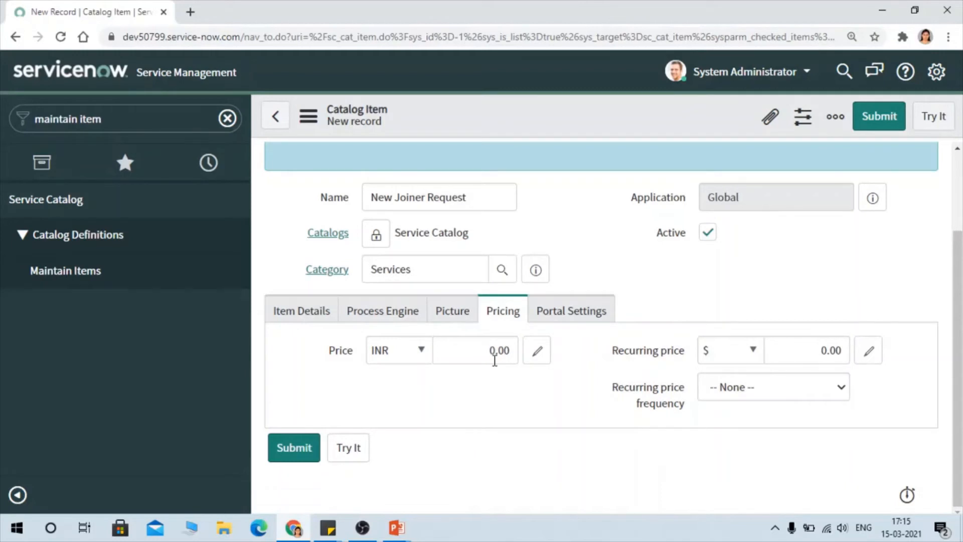
Review the item's portal settings, including the request method choices and the hide and attachment options.
{"action": "left_click", "coordinate": [590, 317]}
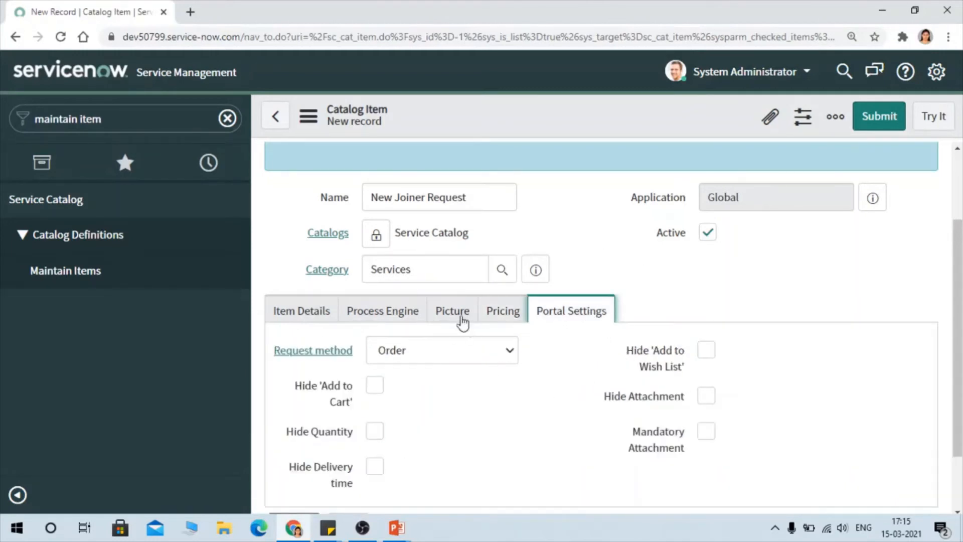
{"action": "scroll", "coordinate": [629, 381], "scroll_direction": "down", "scroll_amount": 2}
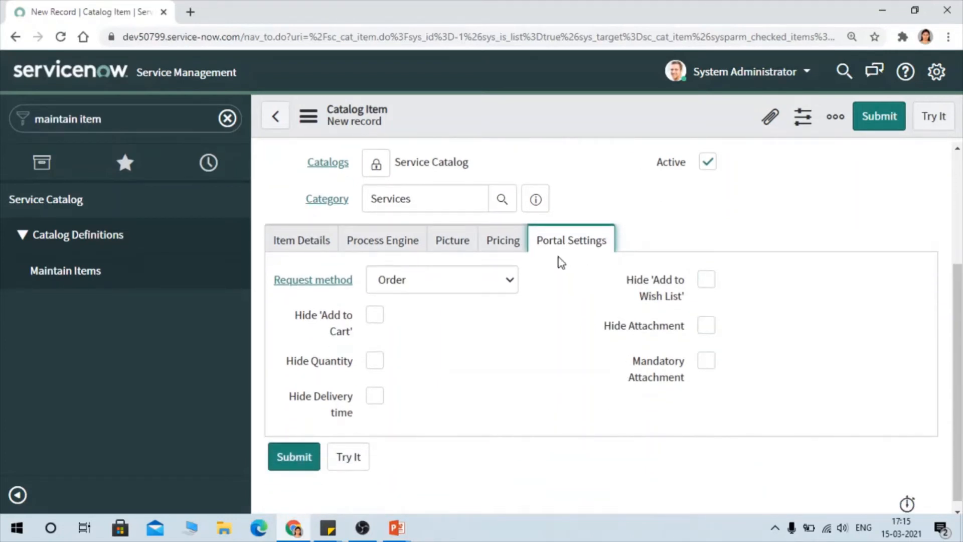
{"action": "left_click", "coordinate": [461, 279]}
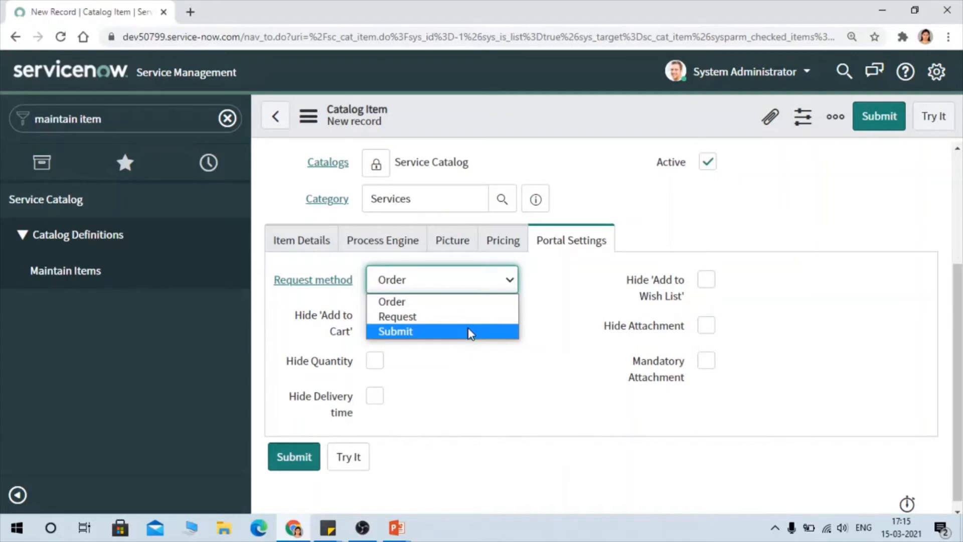
{"action": "left_click", "coordinate": [564, 284]}
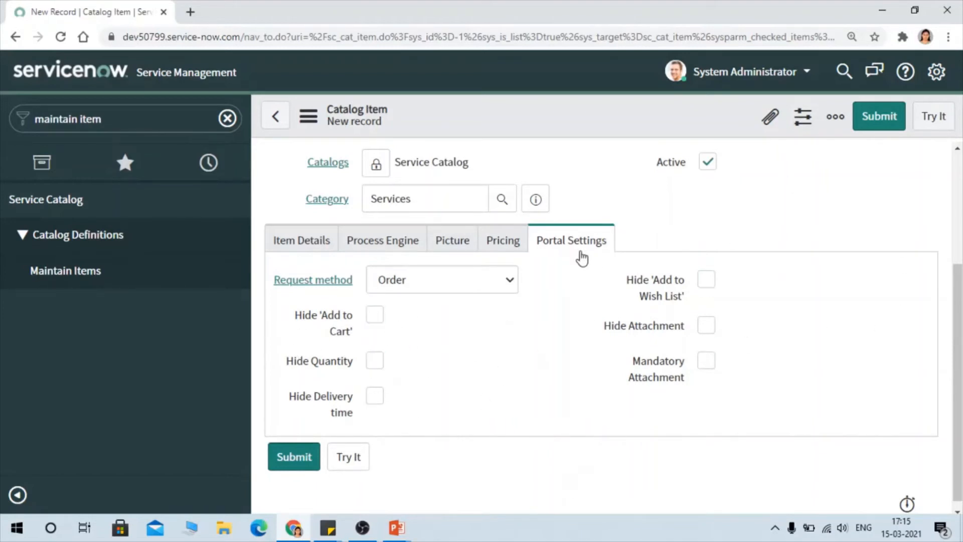
{"action": "scroll", "coordinate": [540, 379], "scroll_direction": "up", "scroll_amount": 1}
{"action": "scroll", "coordinate": [541, 384], "scroll_direction": "down", "scroll_amount": 1}
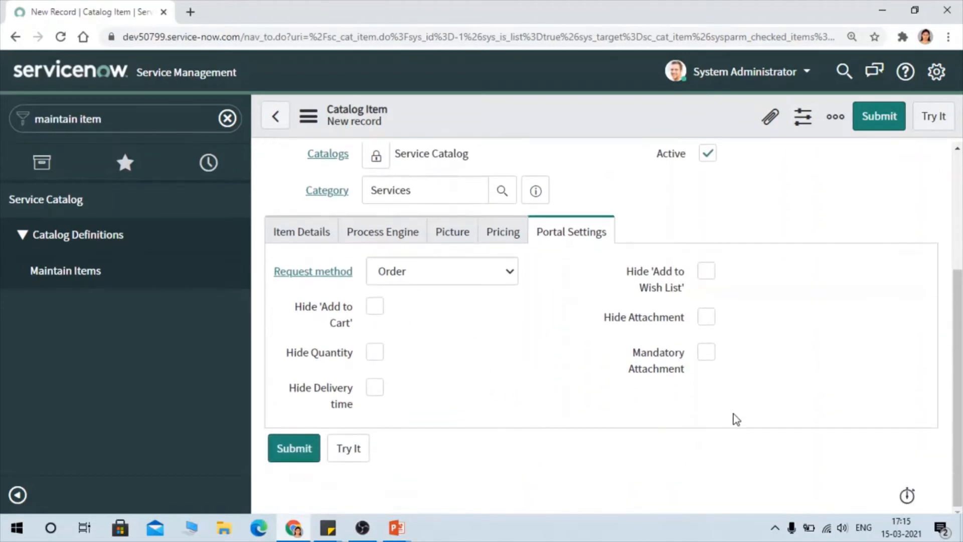
{"action": "scroll", "coordinate": [585, 331], "scroll_direction": "up", "scroll_amount": 2}
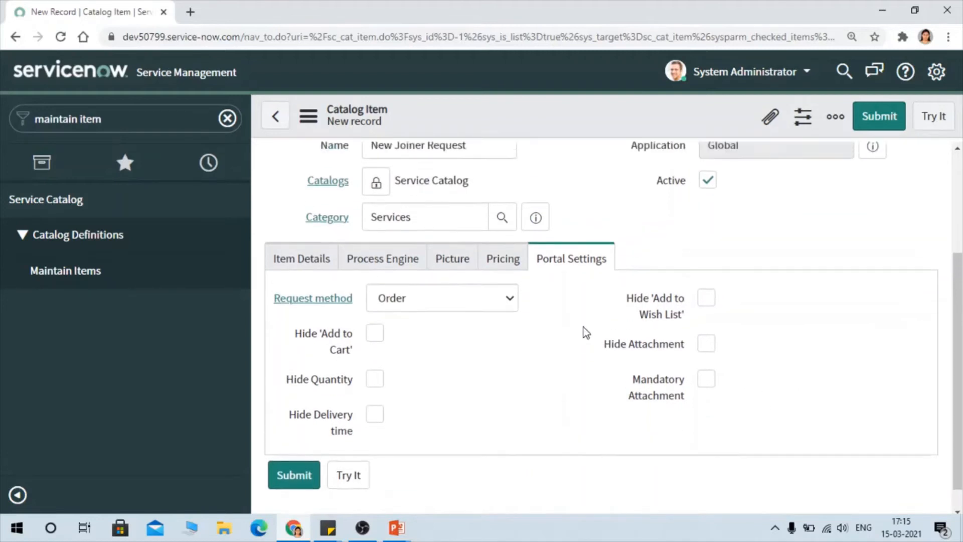
Save the New Joiner Request catalog item and bring its list of variables into view.
{"action": "left_click", "coordinate": [881, 126]}
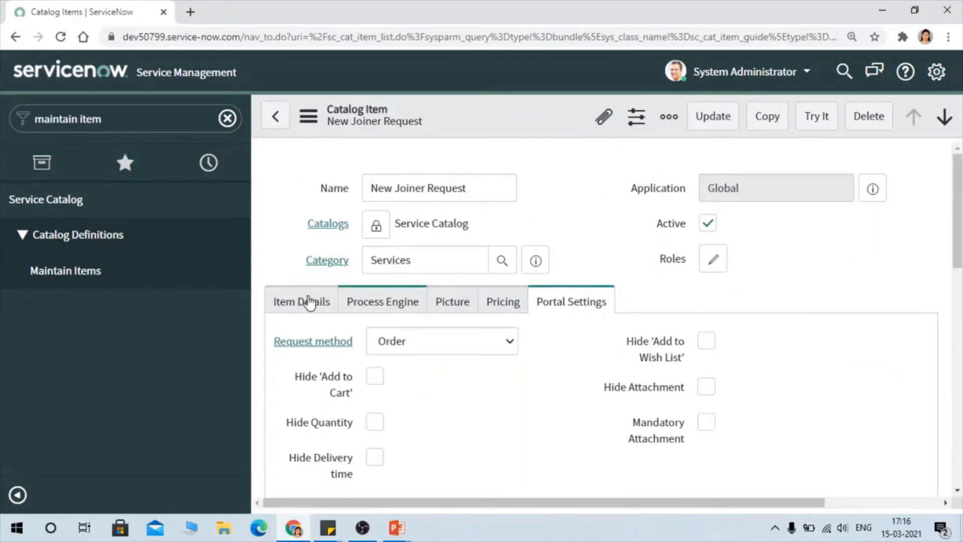
{"action": "scroll", "coordinate": [467, 288], "scroll_direction": "down", "scroll_amount": 1}
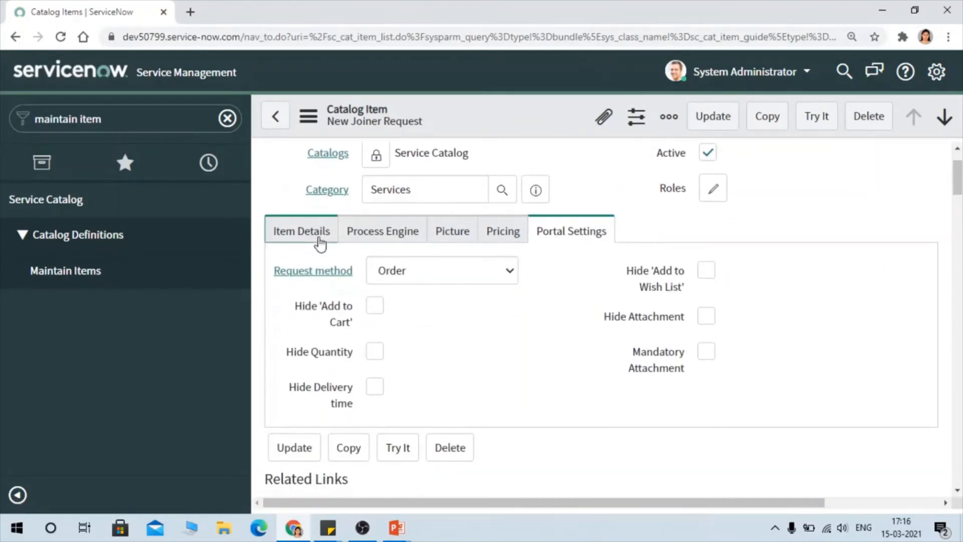
{"action": "scroll", "coordinate": [501, 271], "scroll_direction": "down", "scroll_amount": 2}
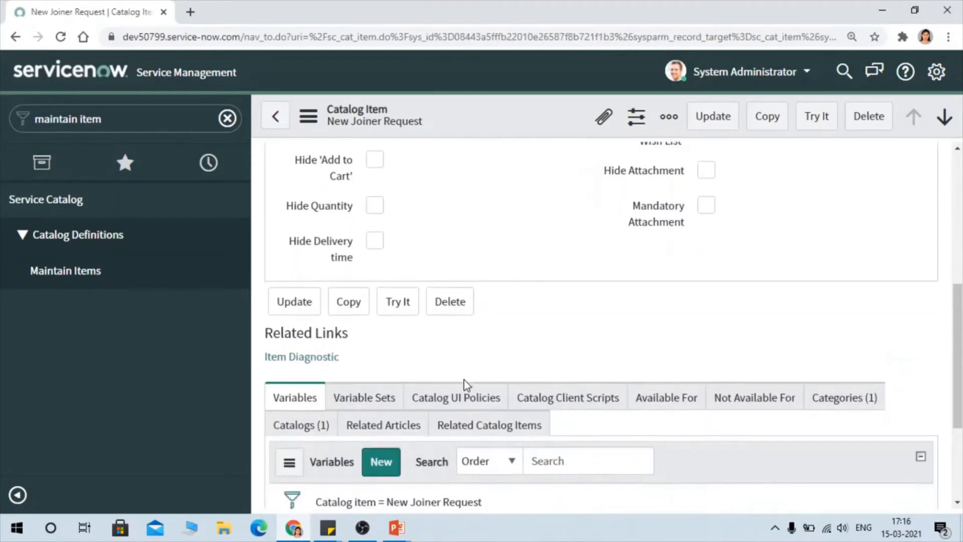
{"action": "scroll", "coordinate": [465, 381], "scroll_direction": "down", "scroll_amount": 3}
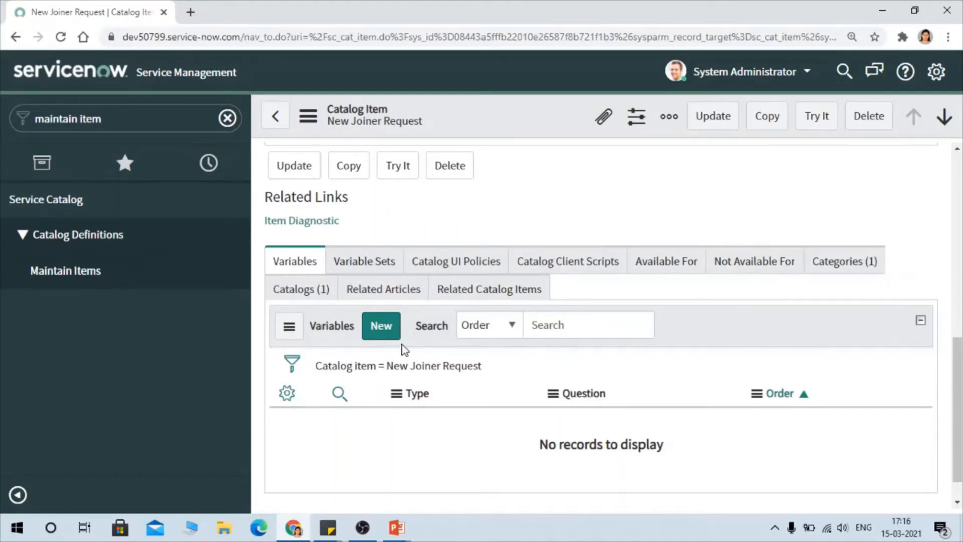
Start a new variable for the New Joiner Request item and inspect the table name in the page address.
{"action": "left_click", "coordinate": [381, 332]}
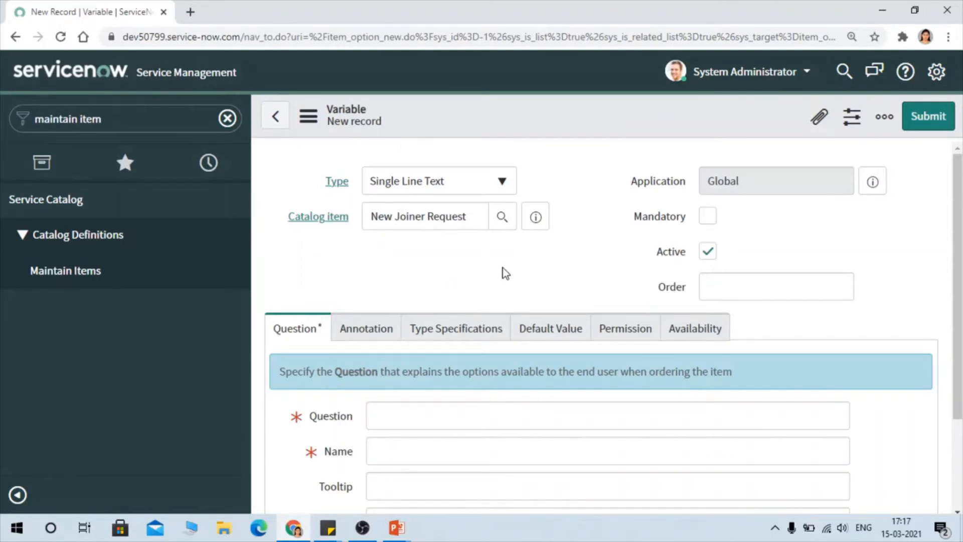
{"action": "double_click", "coordinate": [366, 38]}
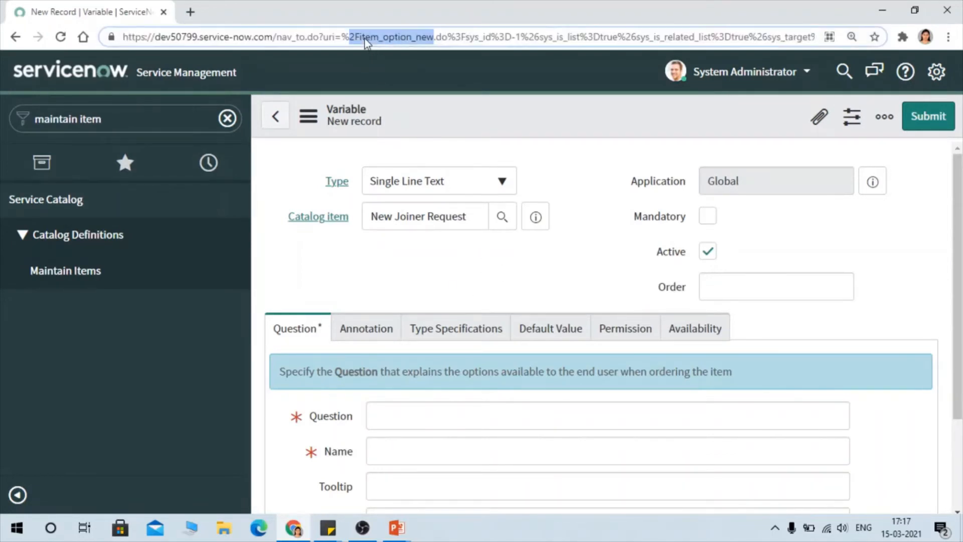
{"action": "left_click", "coordinate": [362, 40]}
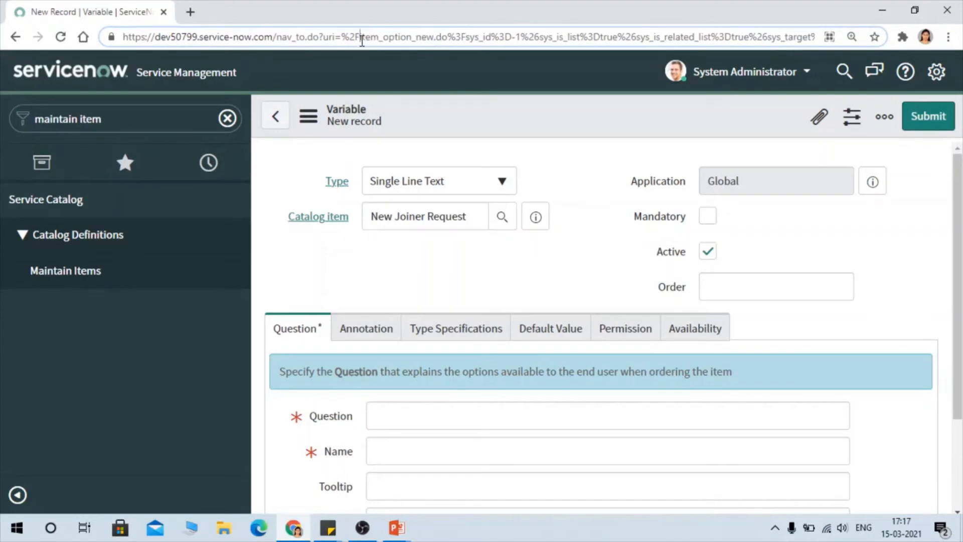
{"action": "left_click_drag", "start_coordinate": [361, 39], "coordinate": [433, 39]}
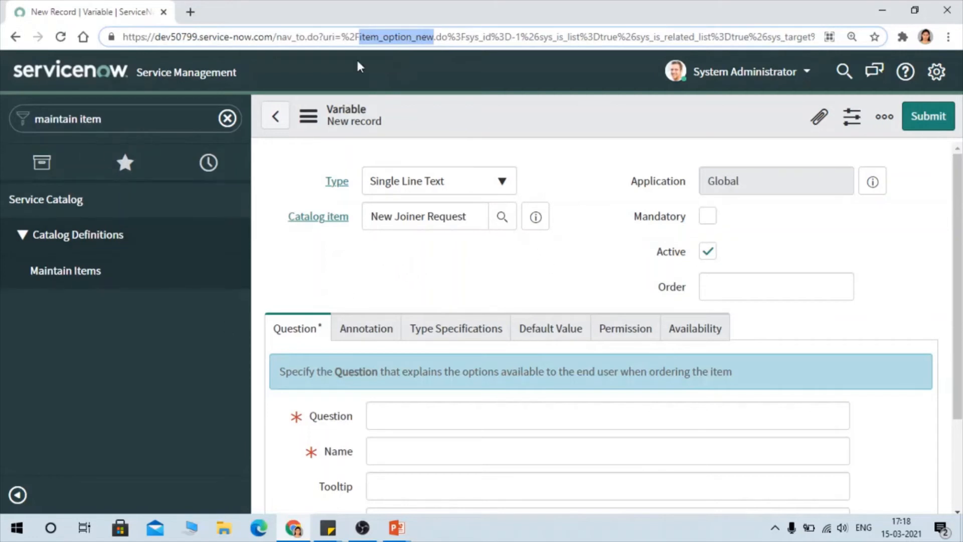
{"action": "left_click", "coordinate": [452, 275]}
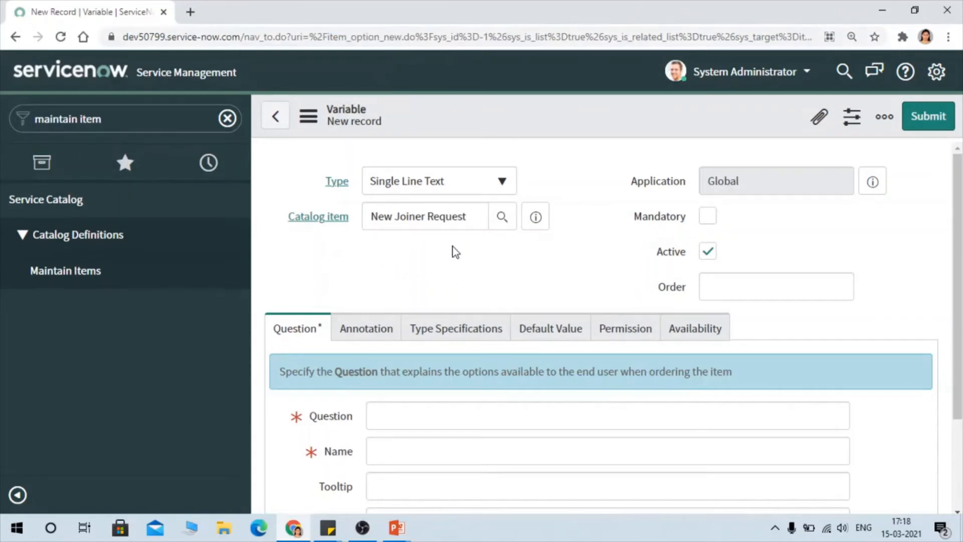
Set the new variable's type to Reference and its order to 100.
{"action": "scroll", "coordinate": [452, 249], "scroll_direction": "down", "scroll_amount": 1}
{"action": "scroll", "coordinate": [452, 237], "scroll_direction": "up", "scroll_amount": 1}
{"action": "left_click", "coordinate": [397, 183]}
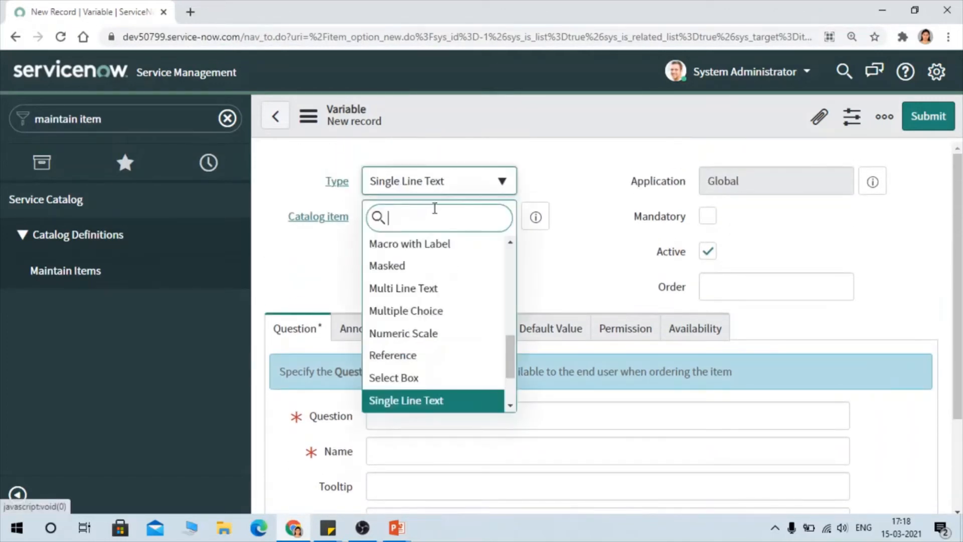
{"action": "left_click", "coordinate": [420, 356]}
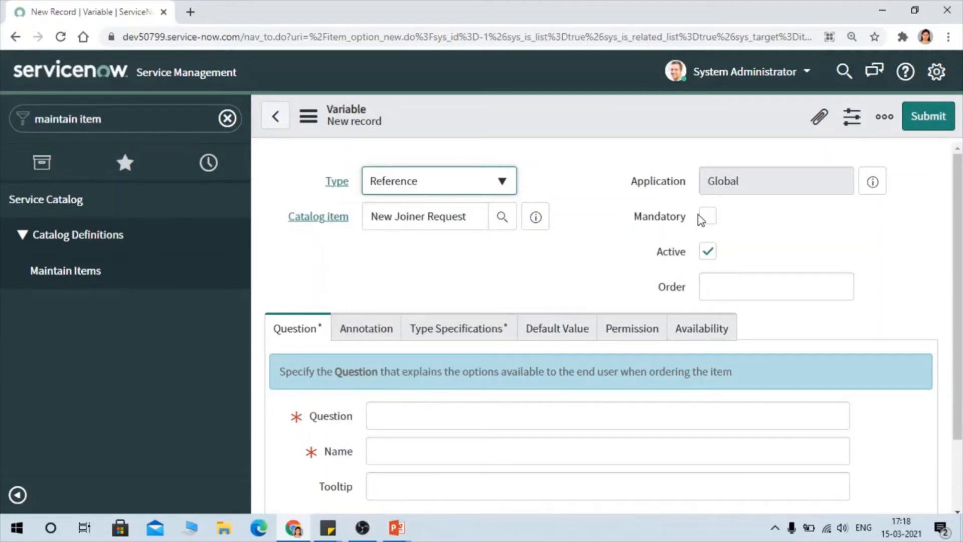
{"action": "left_click", "coordinate": [721, 282]}
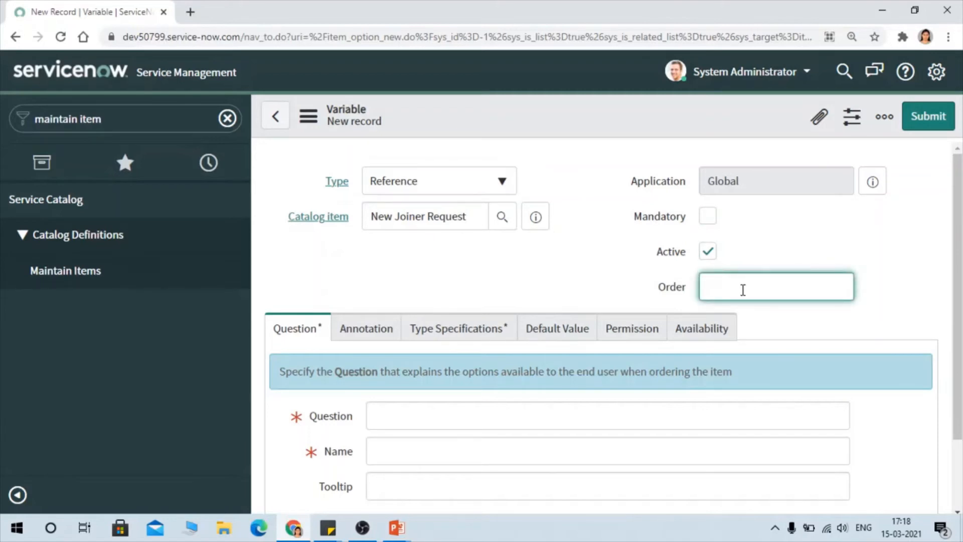
{"action": "type", "text": "100"}
Enter Name as the new variable's question and let its internal name fill in from it.
{"action": "scroll", "coordinate": [479, 293], "scroll_direction": "down", "scroll_amount": 3}
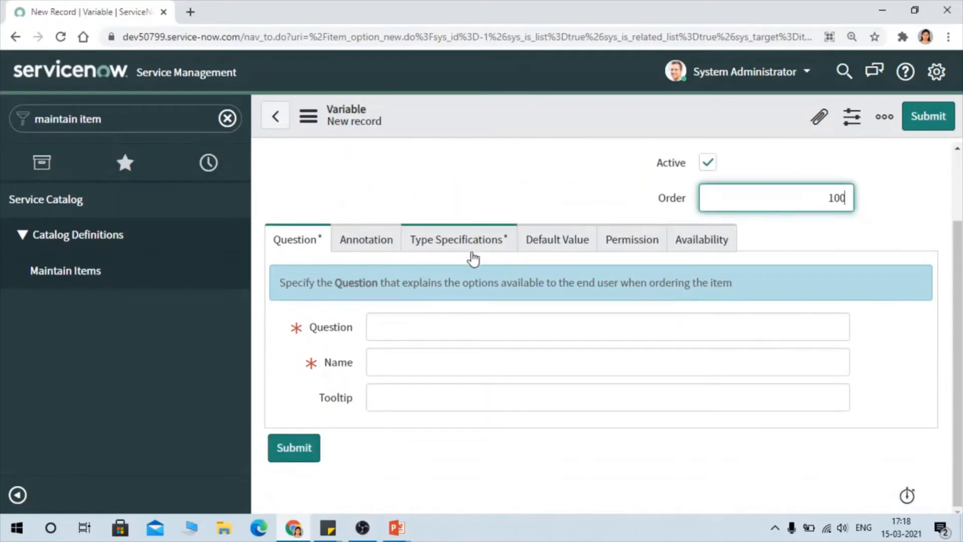
{"action": "left_click", "coordinate": [441, 325]}
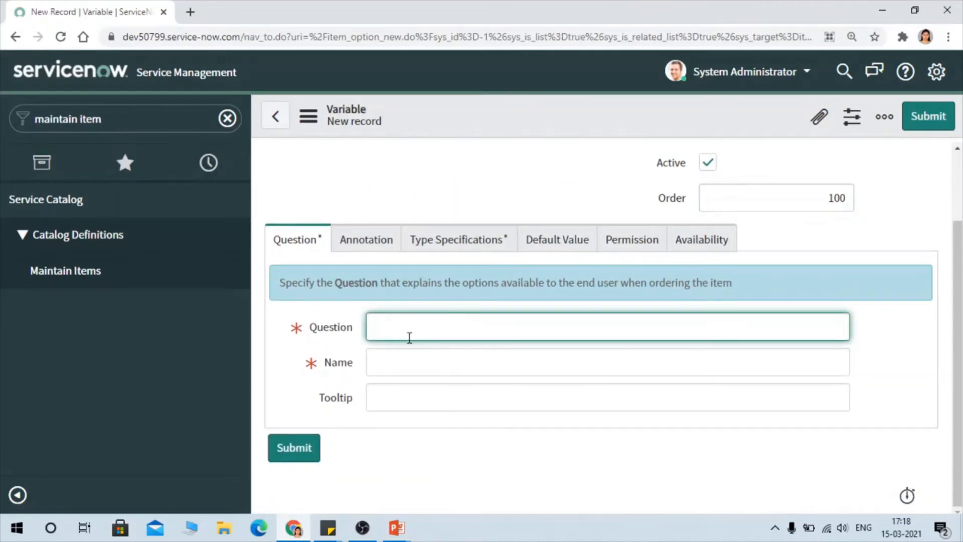
{"action": "type", "text": "Name"}
{"action": "left_click", "coordinate": [296, 375]}
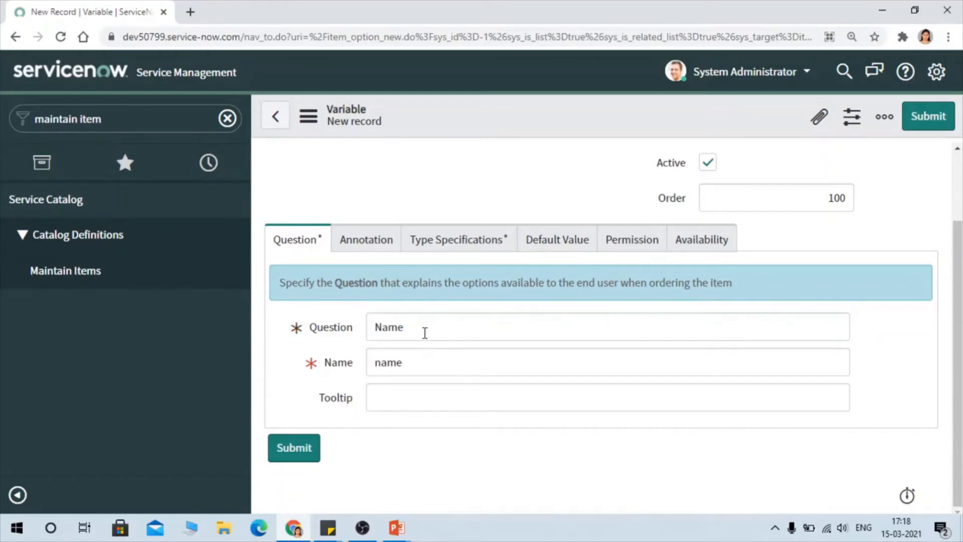
Review the variable's annotation settings, including the help tag, the help text and the instructions.
{"action": "left_click", "coordinate": [370, 238]}
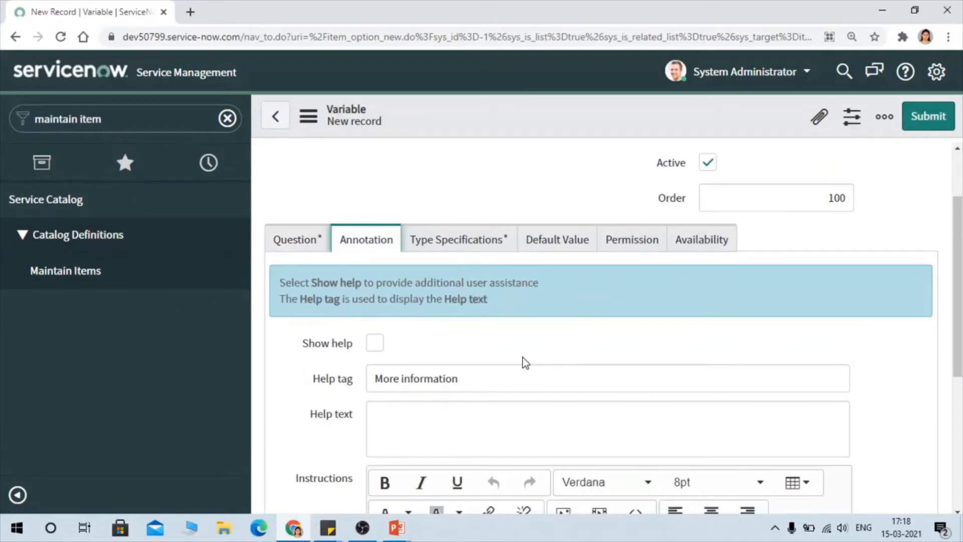
{"action": "scroll", "coordinate": [524, 361], "scroll_direction": "down", "scroll_amount": 2}
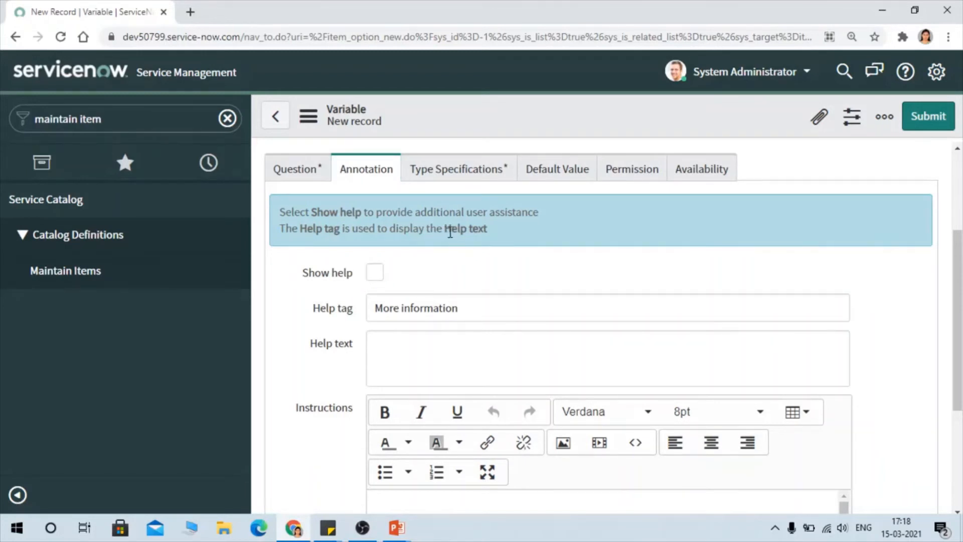
{"action": "left_click_drag", "start_coordinate": [445, 229], "coordinate": [492, 231]}
{"action": "left_click", "coordinate": [497, 268]}
{"action": "scroll", "coordinate": [497, 266], "scroll_direction": "down", "scroll_amount": 2}
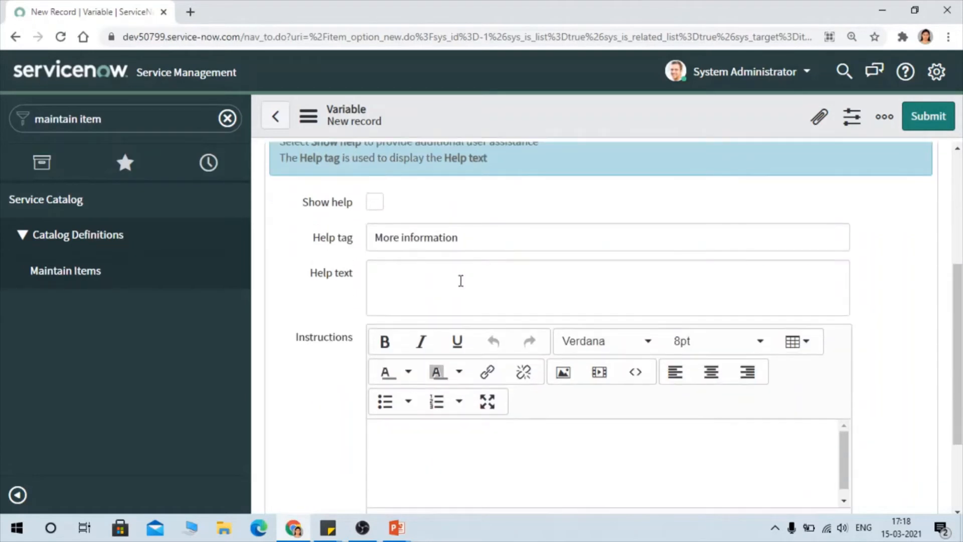
{"action": "left_click_drag", "start_coordinate": [309, 239], "coordinate": [354, 238]}
{"action": "left_click", "coordinate": [353, 238]}
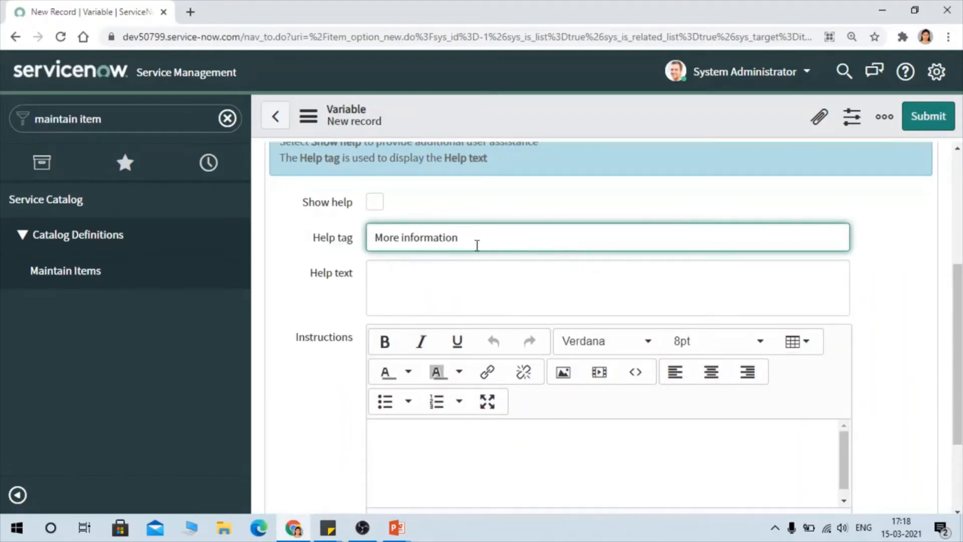
{"action": "left_click_drag", "start_coordinate": [477, 243], "coordinate": [360, 249]}
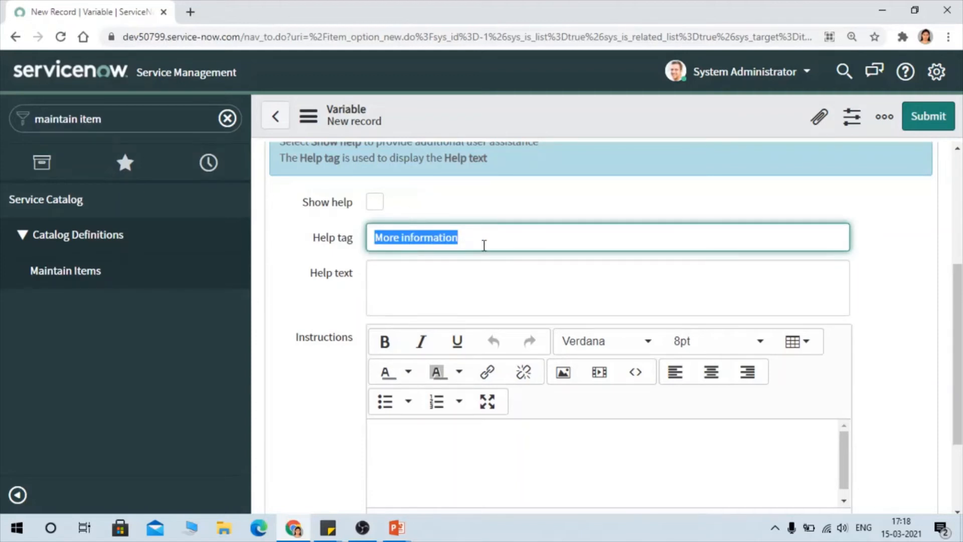
{"action": "left_click_drag", "start_coordinate": [482, 243], "coordinate": [337, 251]}
{"action": "left_click", "coordinate": [322, 298]}
{"action": "scroll", "coordinate": [331, 291], "scroll_direction": "down", "scroll_amount": 1}
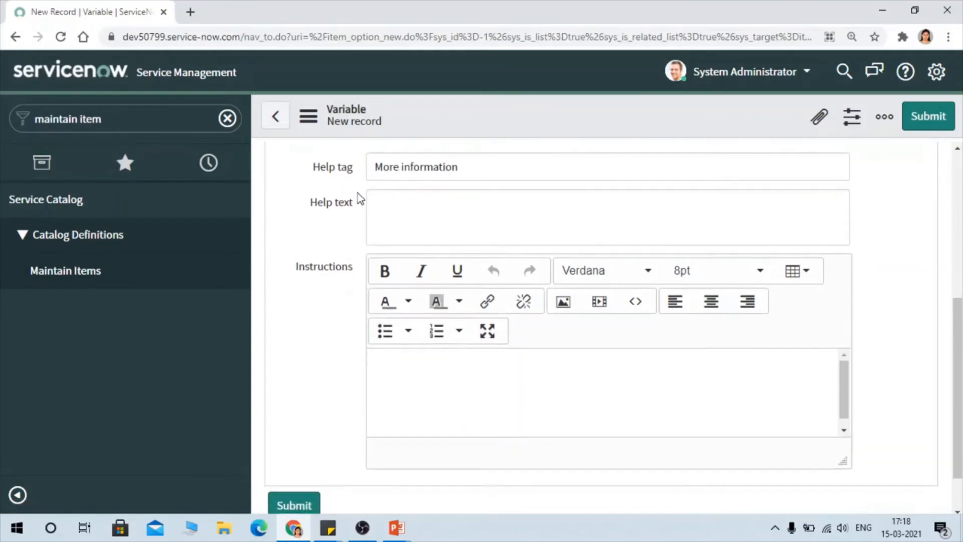
{"action": "left_click", "coordinate": [411, 236]}
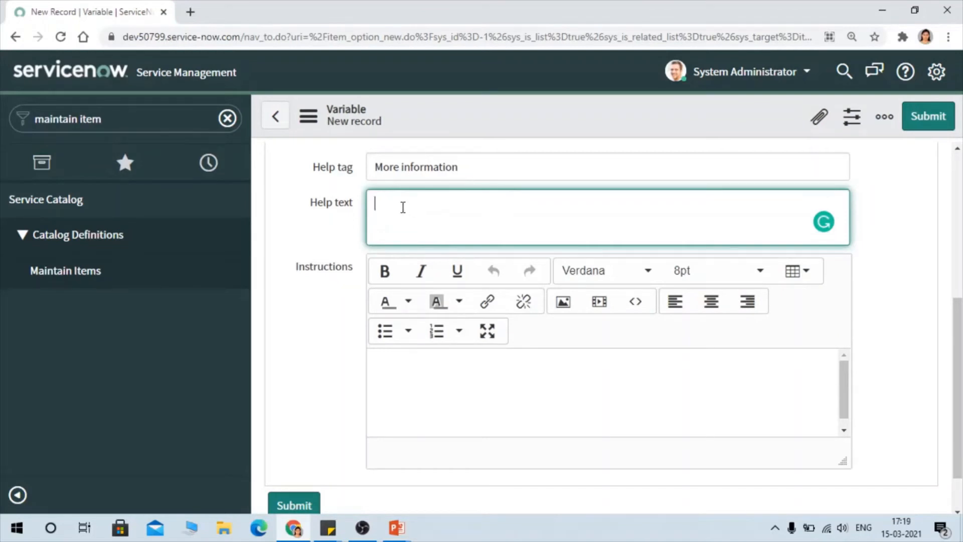
{"action": "left_click", "coordinate": [414, 379]}
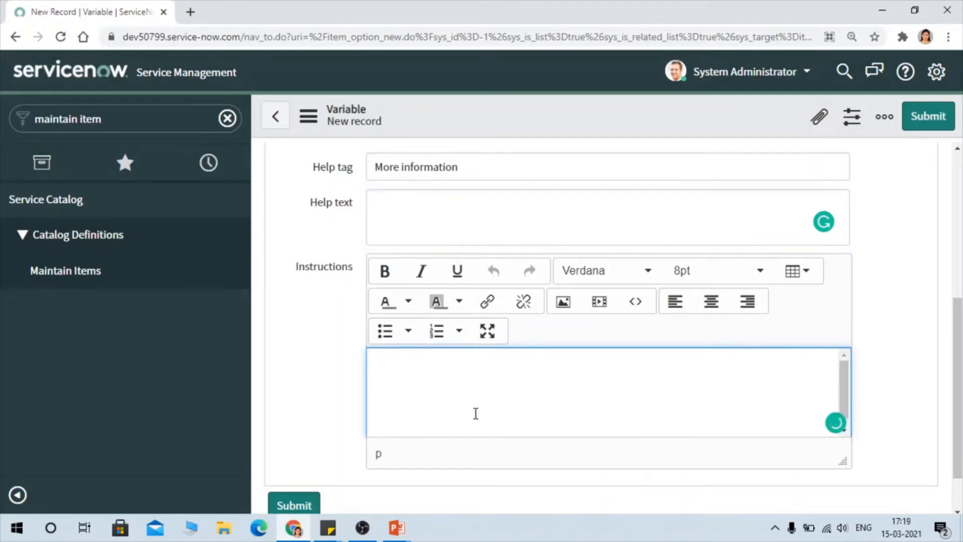
In the variable's type specifications, set the reference table to User [sys_user].
{"action": "scroll", "coordinate": [478, 419], "scroll_direction": "up", "scroll_amount": 6}
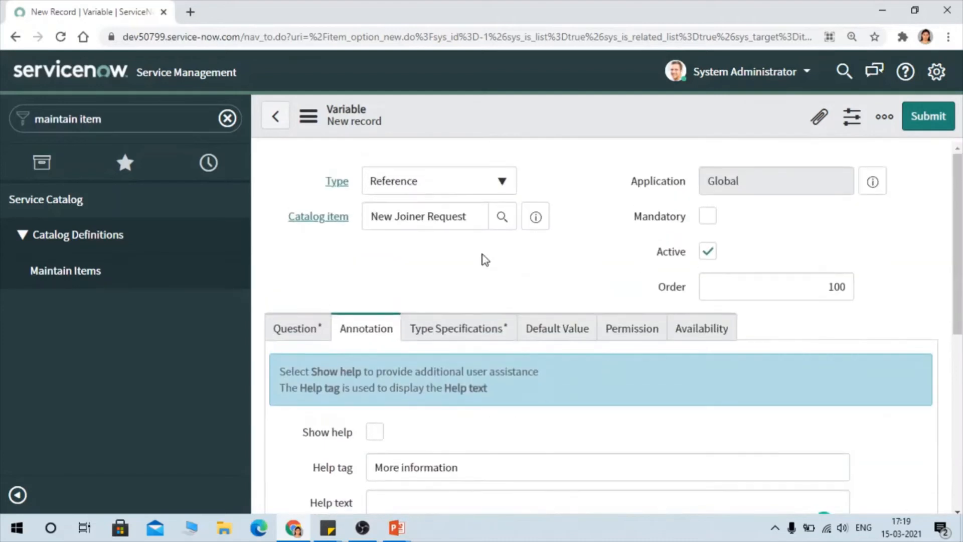
{"action": "left_click", "coordinate": [465, 333]}
{"action": "scroll", "coordinate": [472, 351], "scroll_direction": "down", "scroll_amount": 1}
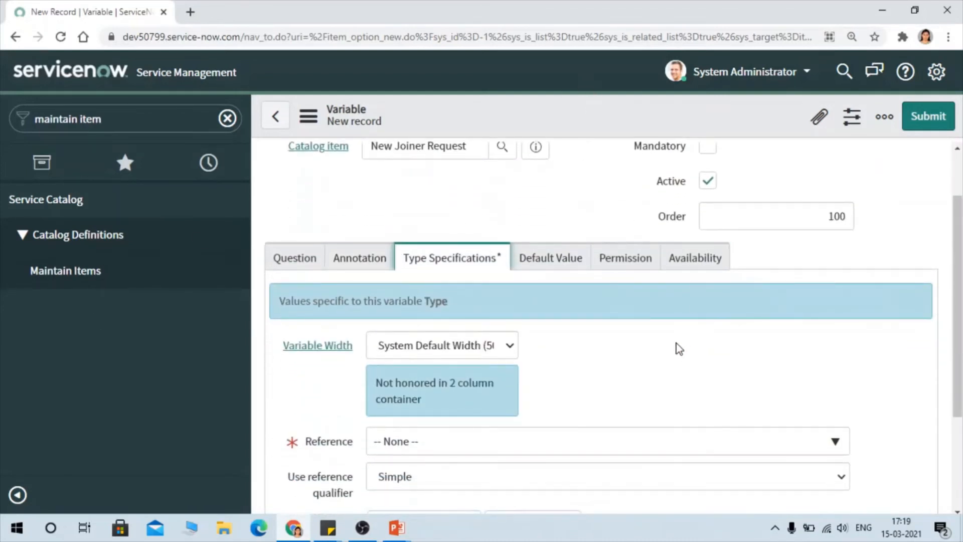
{"action": "scroll", "coordinate": [676, 351], "scroll_direction": "down", "scroll_amount": 3}
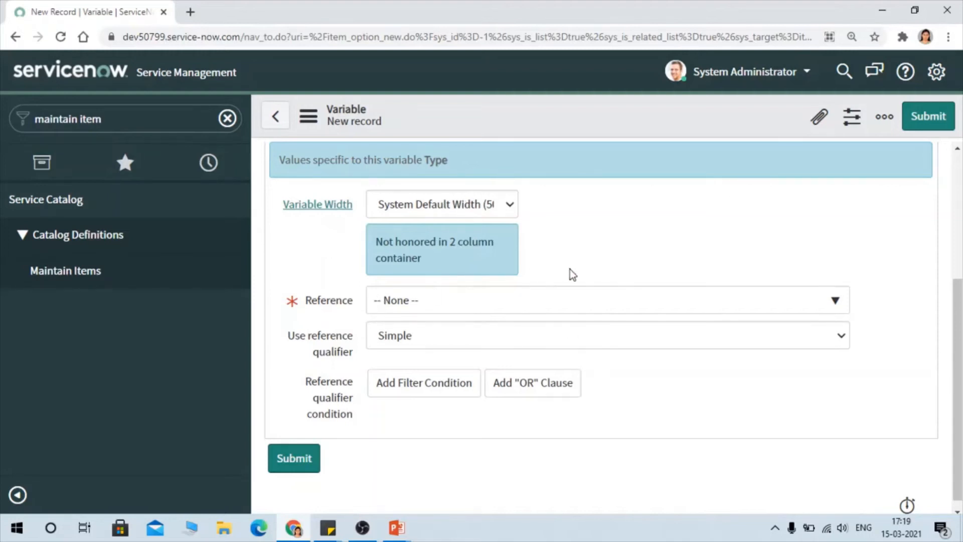
{"action": "scroll", "coordinate": [570, 271], "scroll_direction": "up", "scroll_amount": 4}
{"action": "scroll", "coordinate": [502, 206], "scroll_direction": "down", "scroll_amount": 4}
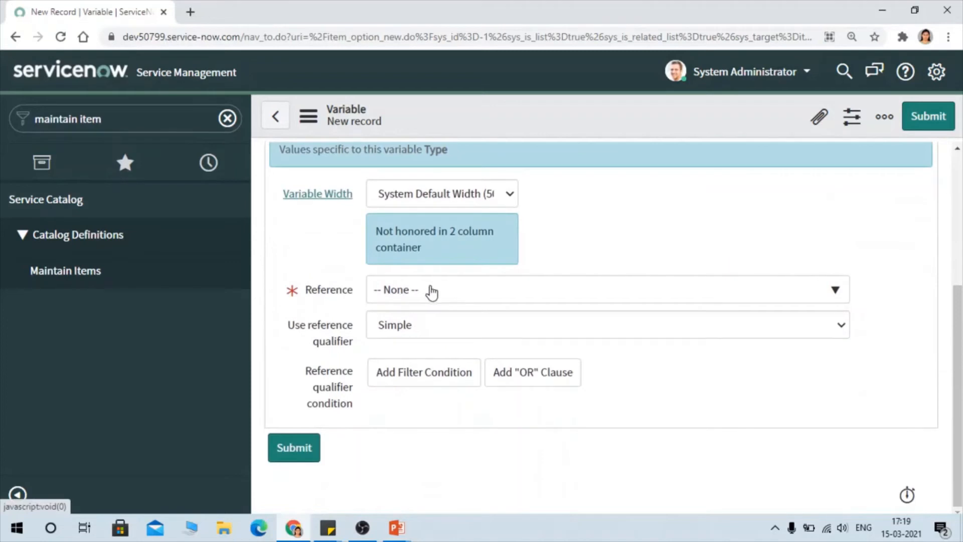
{"action": "left_click", "coordinate": [452, 303]}
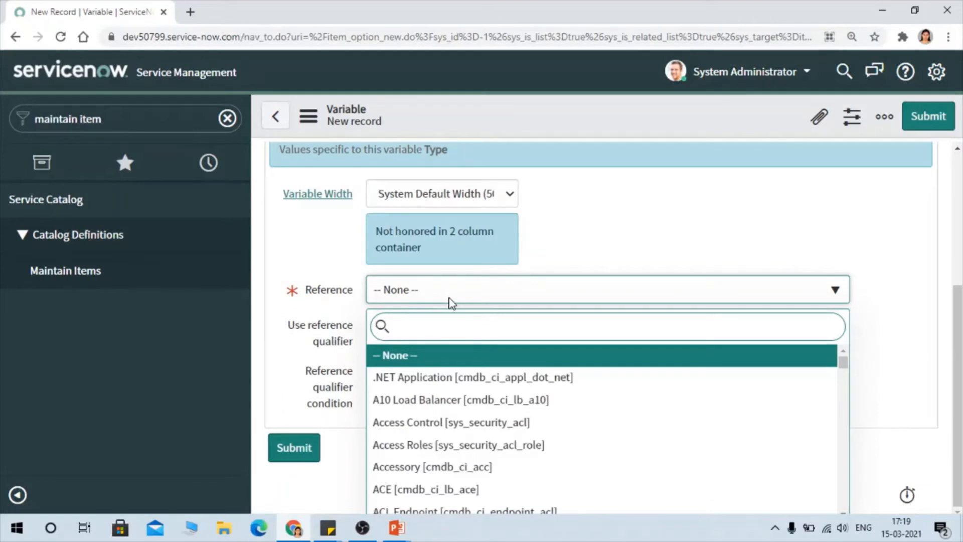
{"action": "type", "text": "sys_user"}
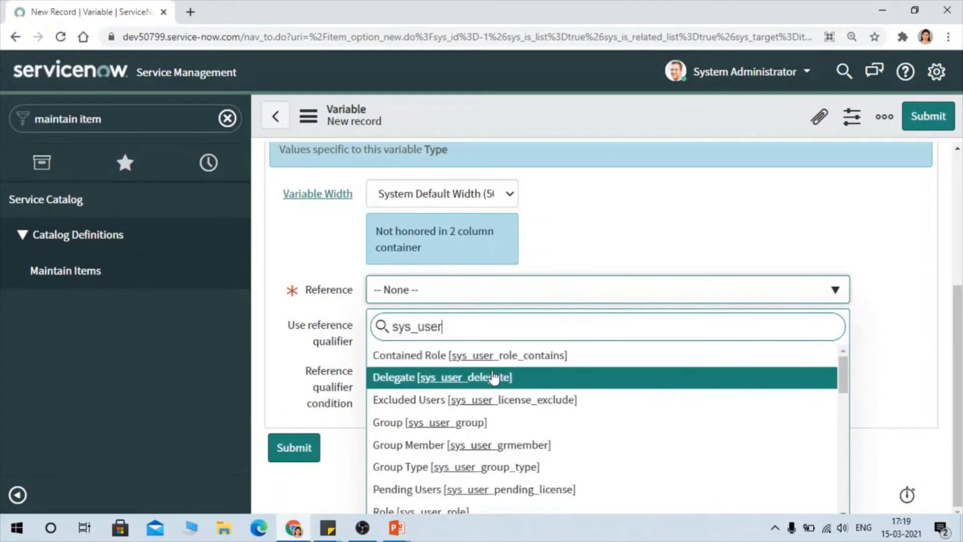
{"action": "scroll", "coordinate": [491, 422], "scroll_direction": "down", "scroll_amount": 3}
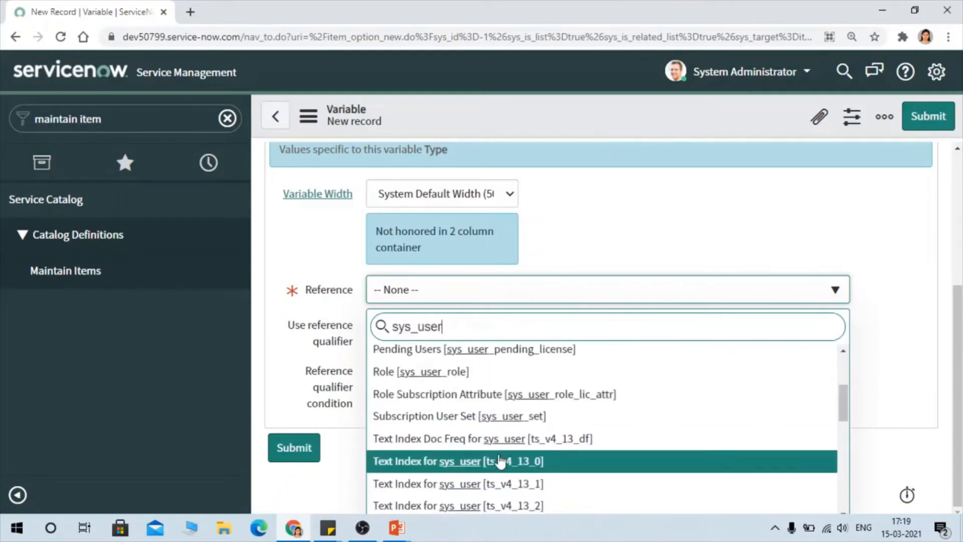
{"action": "scroll", "coordinate": [507, 462], "scroll_direction": "down", "scroll_amount": 4}
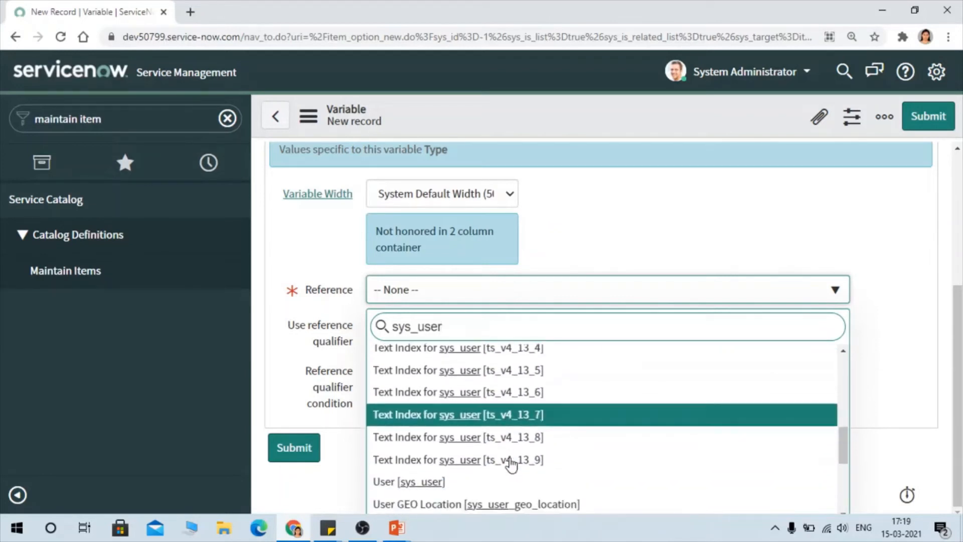
{"action": "scroll", "coordinate": [511, 464], "scroll_direction": "down", "scroll_amount": 2}
{"action": "left_click", "coordinate": [382, 400]}
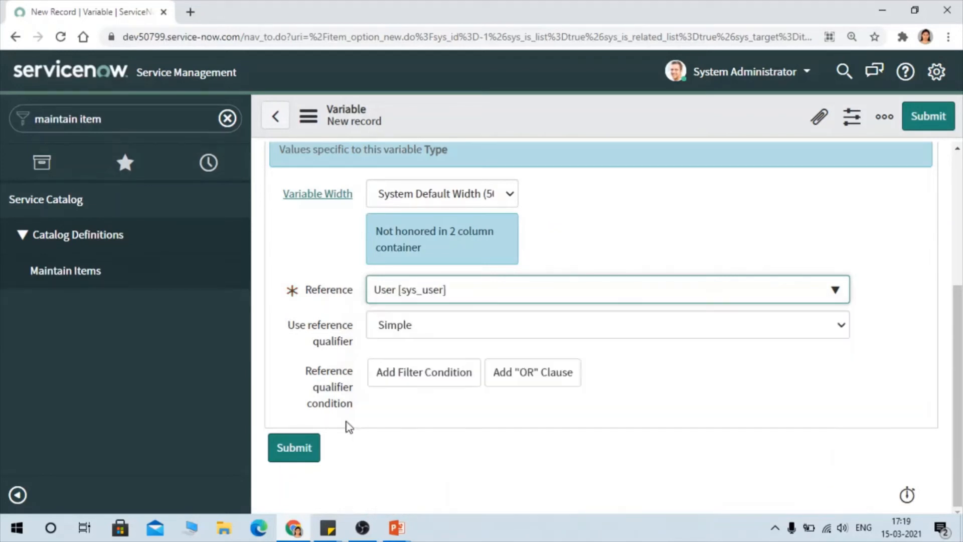
Examine the available choices for the variable's reference qualifier without changing the selection.
{"action": "left_click", "coordinate": [648, 240]}
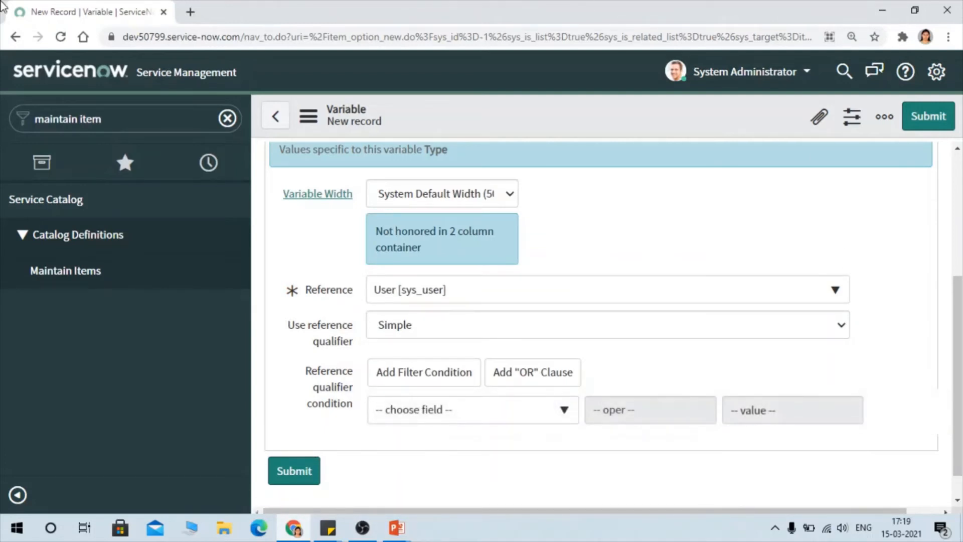
{"action": "left_click_drag", "start_coordinate": [288, 325], "coordinate": [336, 351]}
{"action": "left_click", "coordinate": [335, 351]}
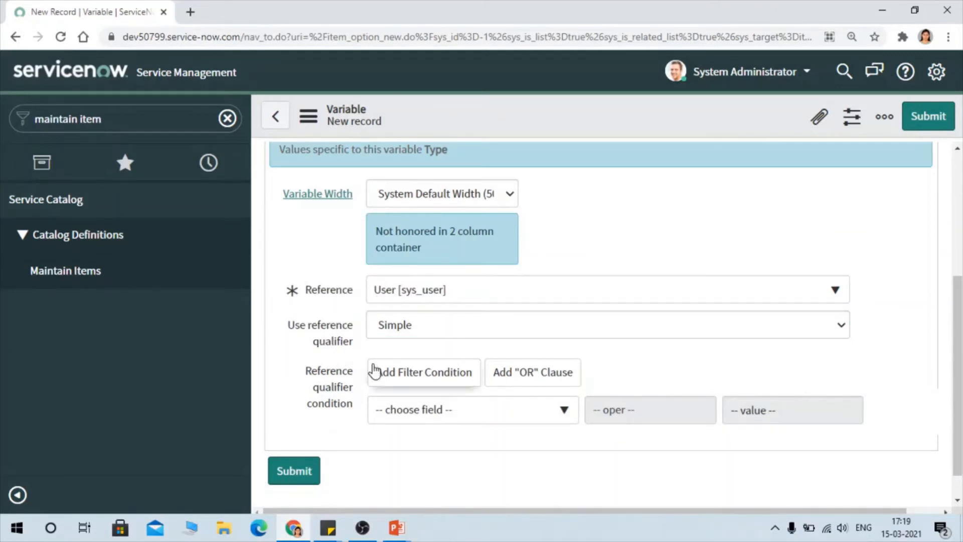
{"action": "left_click", "coordinate": [401, 326]}
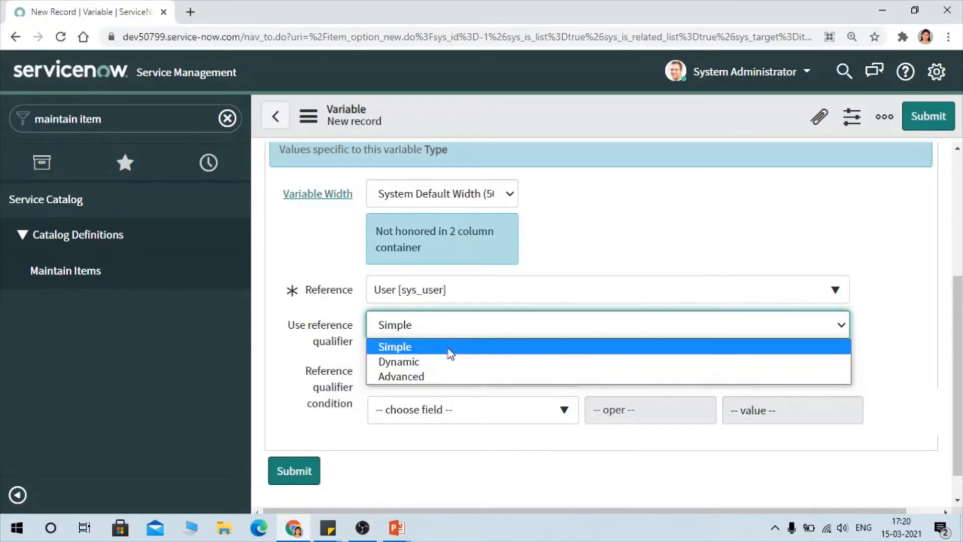
{"action": "left_click", "coordinate": [320, 328]}
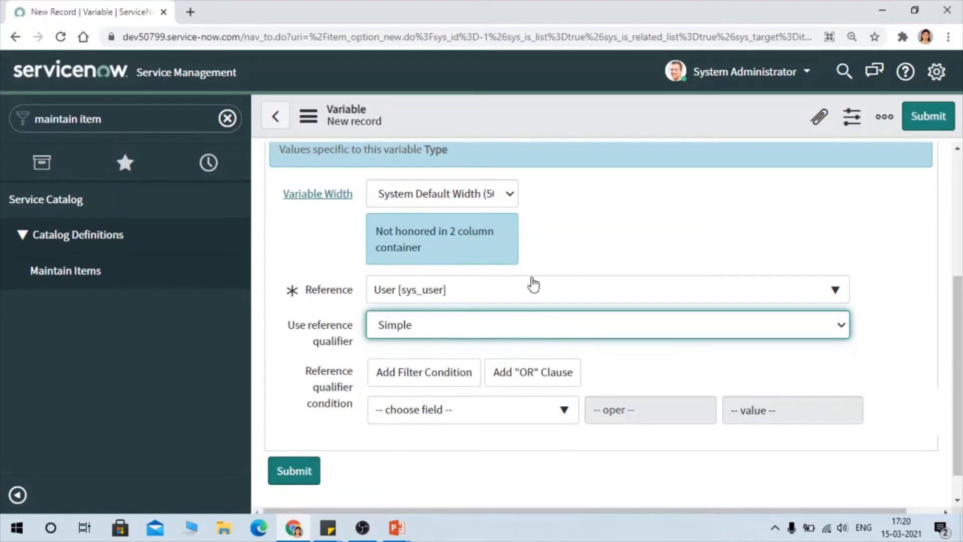
Review the variable's default value, variable attributes, role permissions and availability settings.
{"action": "scroll", "coordinate": [532, 281], "scroll_direction": "up", "scroll_amount": 5}
{"action": "left_click", "coordinate": [557, 331]}
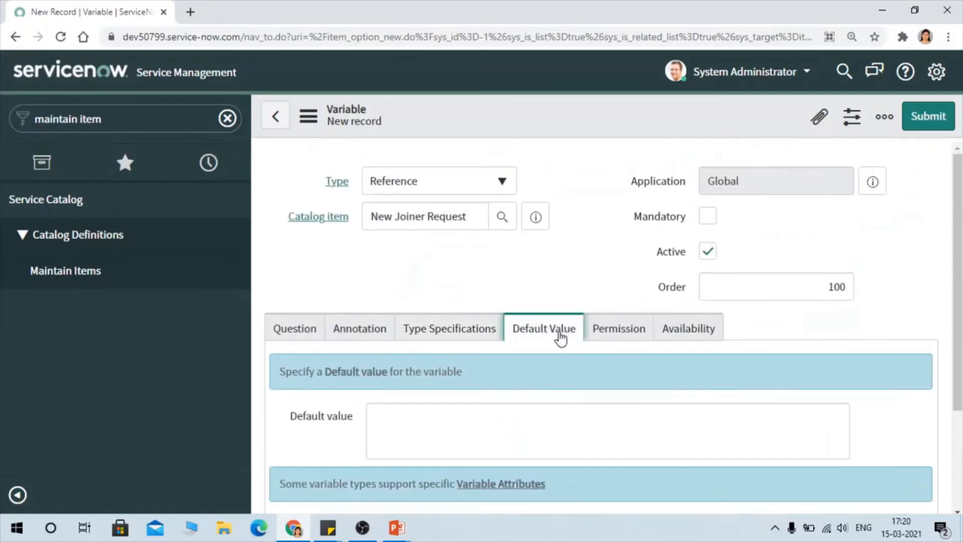
{"action": "scroll", "coordinate": [484, 445], "scroll_direction": "down", "scroll_amount": 3}
{"action": "left_click", "coordinate": [510, 310]}
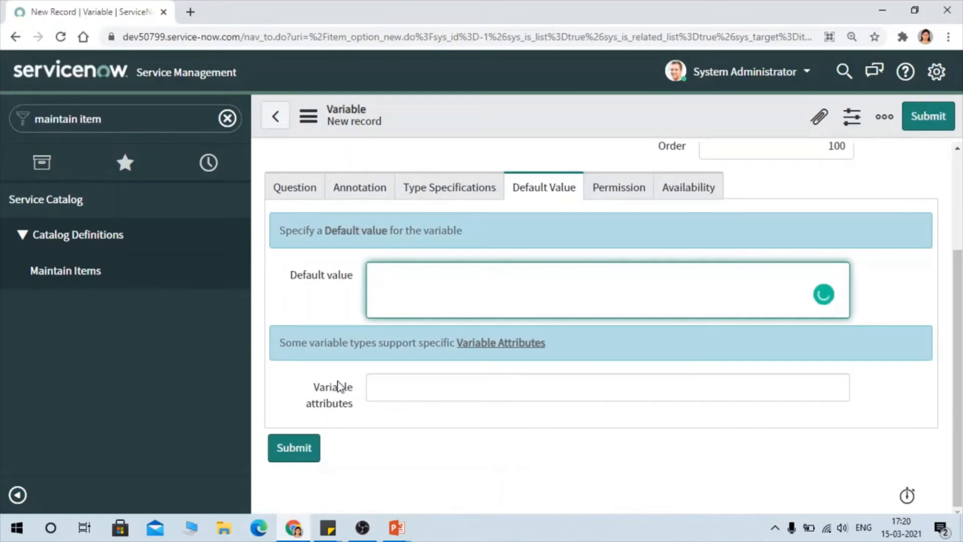
{"action": "left_click", "coordinate": [425, 391]}
{"action": "left_click", "coordinate": [620, 203]}
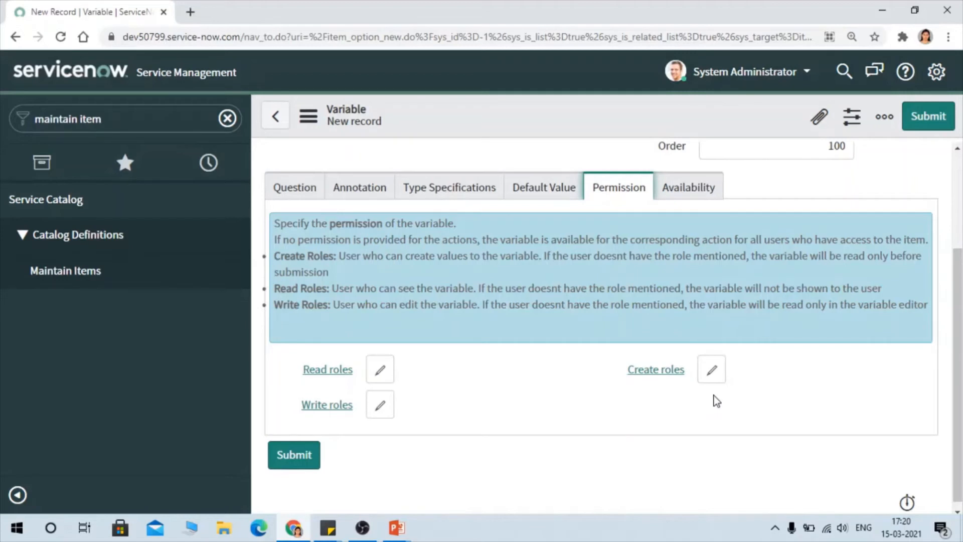
{"action": "left_click", "coordinate": [655, 193]}
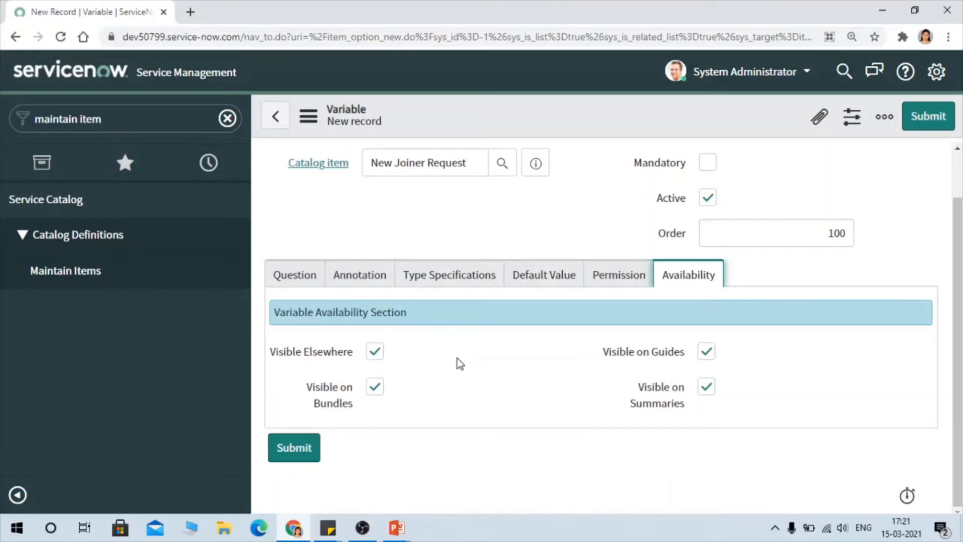
Submit the Name variable and bring the catalog item's list of variables into view.
{"action": "scroll", "coordinate": [453, 331], "scroll_direction": "up", "scroll_amount": 1}
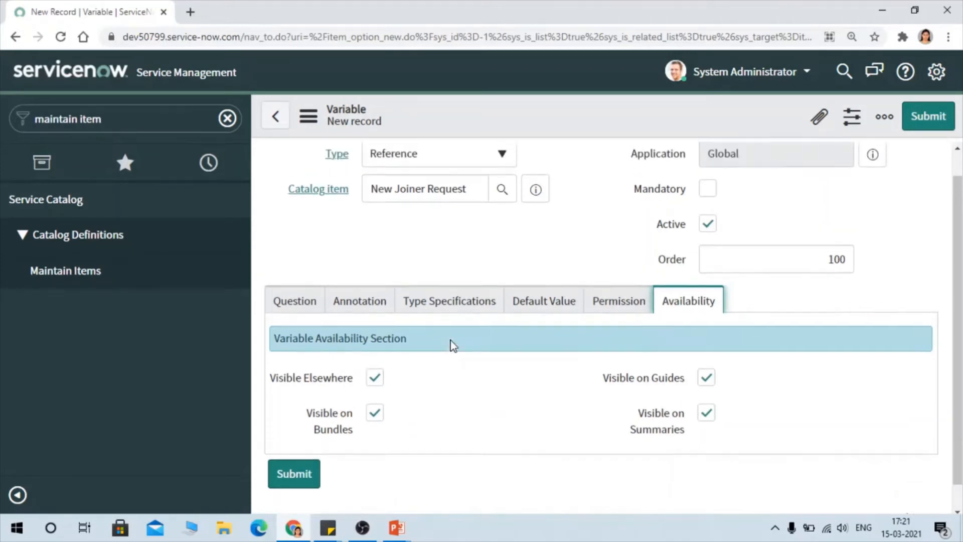
{"action": "scroll", "coordinate": [453, 345], "scroll_direction": "down", "scroll_amount": 1}
{"action": "left_click", "coordinate": [922, 121]}
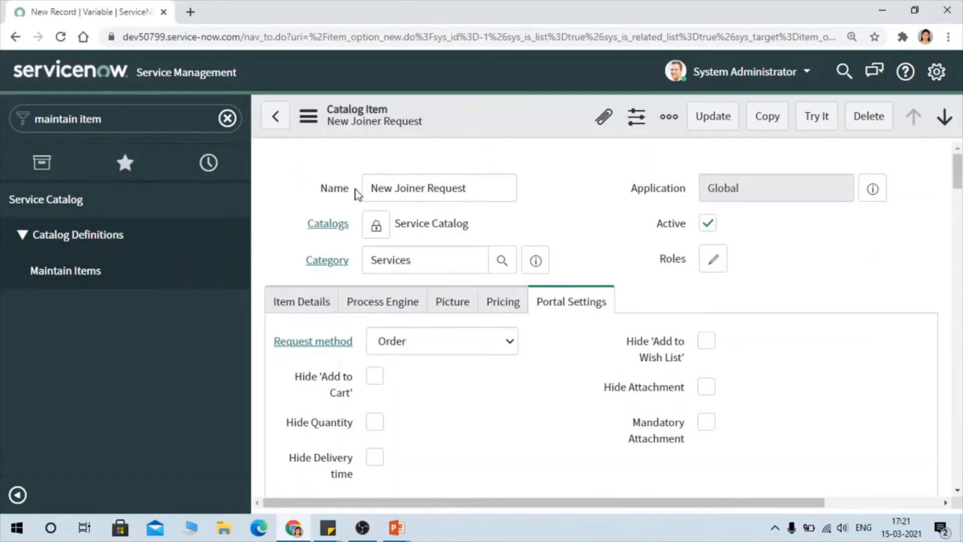
{"action": "scroll", "coordinate": [597, 234], "scroll_direction": "down", "scroll_amount": 15}
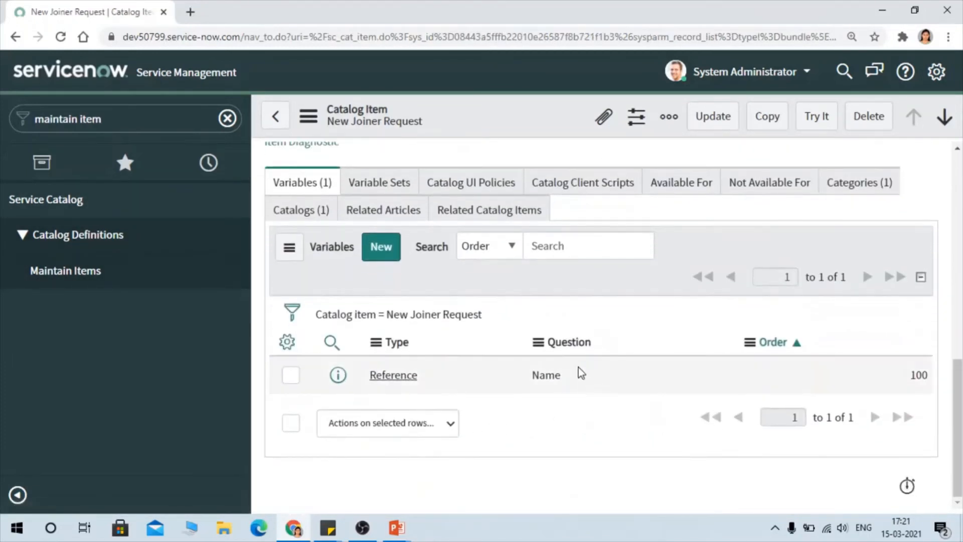
Add a Single Line Text variable to the New Joiner Request item with the question UserId and submit it.
{"action": "left_click", "coordinate": [373, 255]}
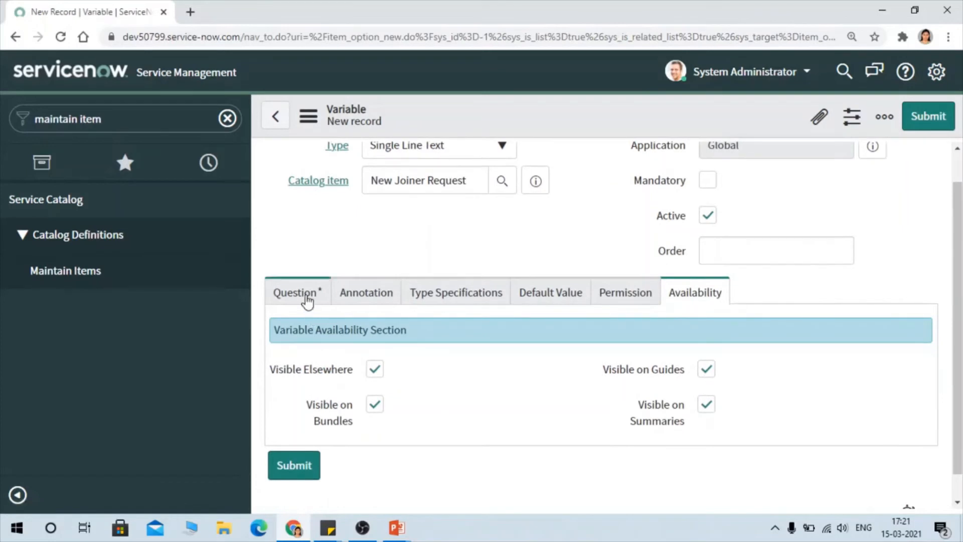
{"action": "left_click", "coordinate": [307, 296]}
{"action": "left_click", "coordinate": [443, 381]}
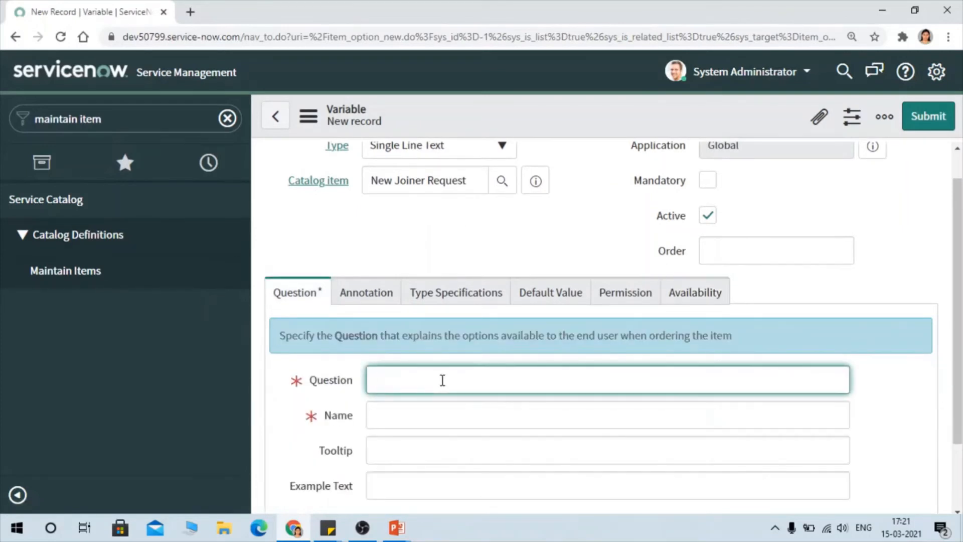
{"action": "type", "text": "UserId"}
{"action": "key", "text": "Tab"}
{"action": "scroll", "coordinate": [467, 254], "scroll_direction": "up", "scroll_amount": 1}
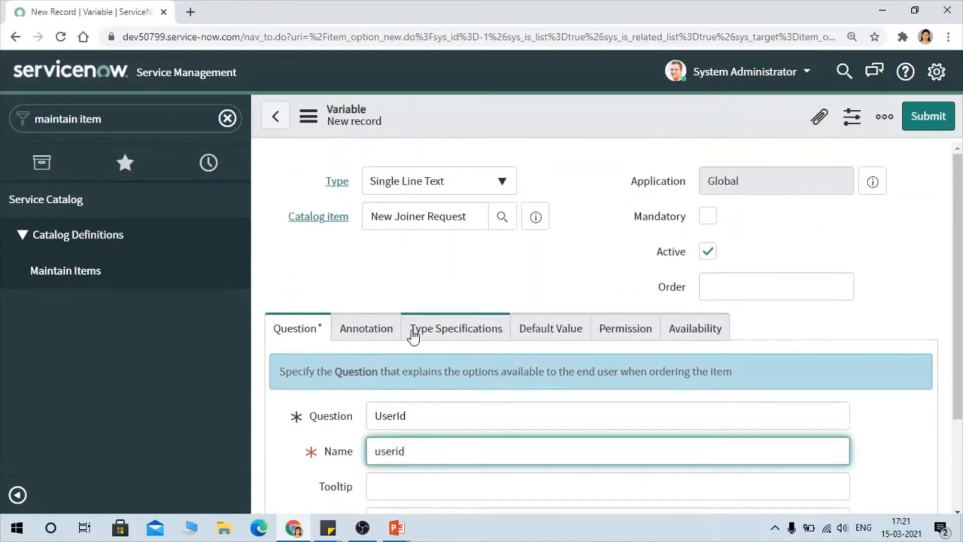
{"action": "left_click", "coordinate": [937, 116]}
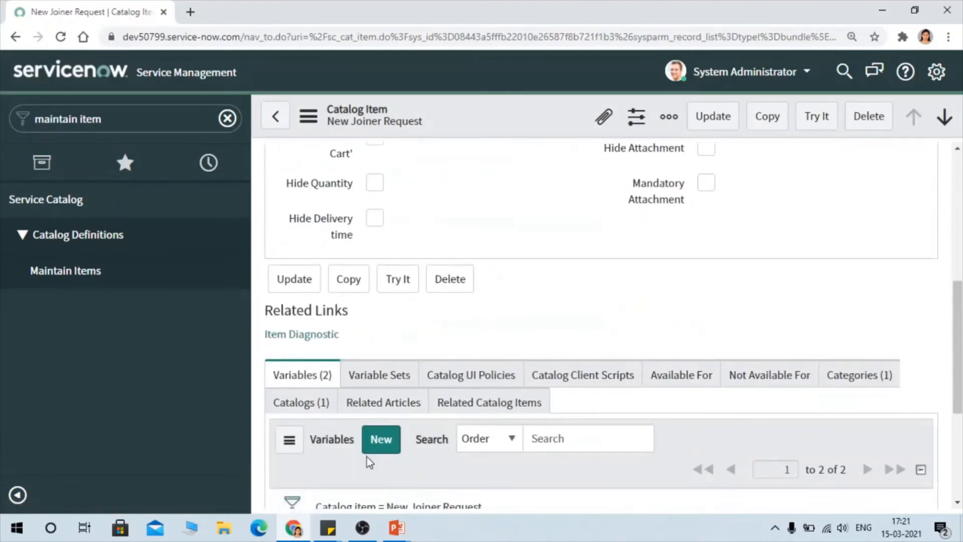
Add a Multi Line Text variable with the question Address to the New Joiner Request item and submit it.
{"action": "left_click", "coordinate": [381, 440]}
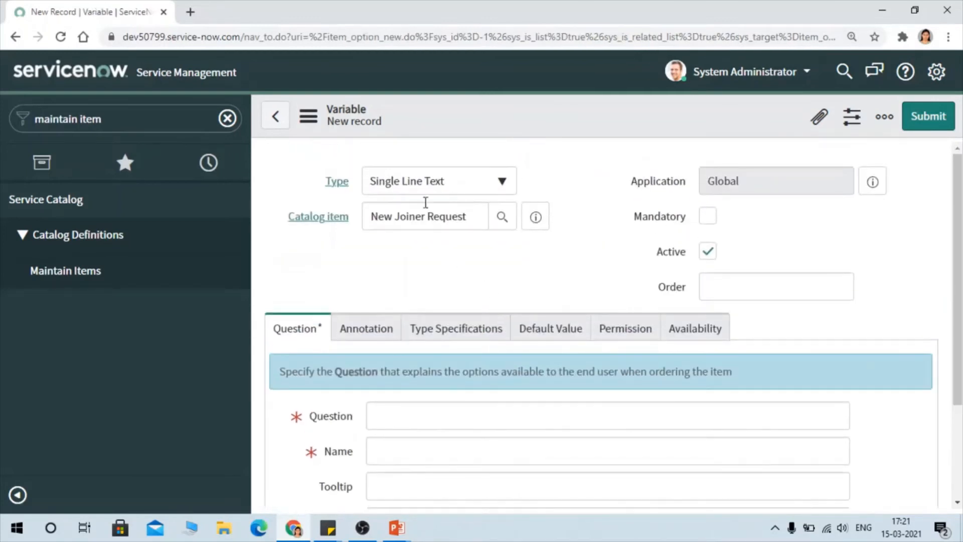
{"action": "left_click", "coordinate": [426, 181]}
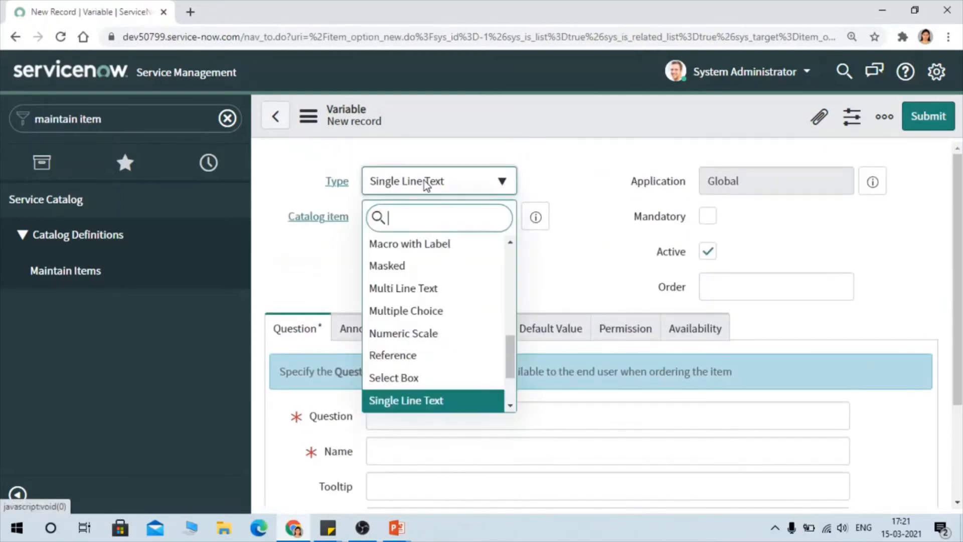
{"action": "left_click", "coordinate": [423, 295]}
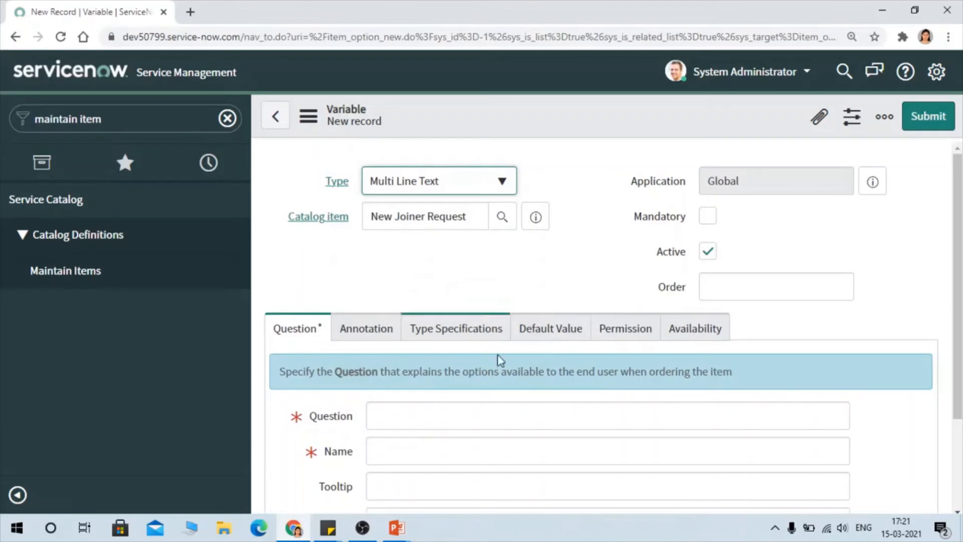
{"action": "left_click", "coordinate": [449, 418]}
{"action": "type", "text": "Address"}
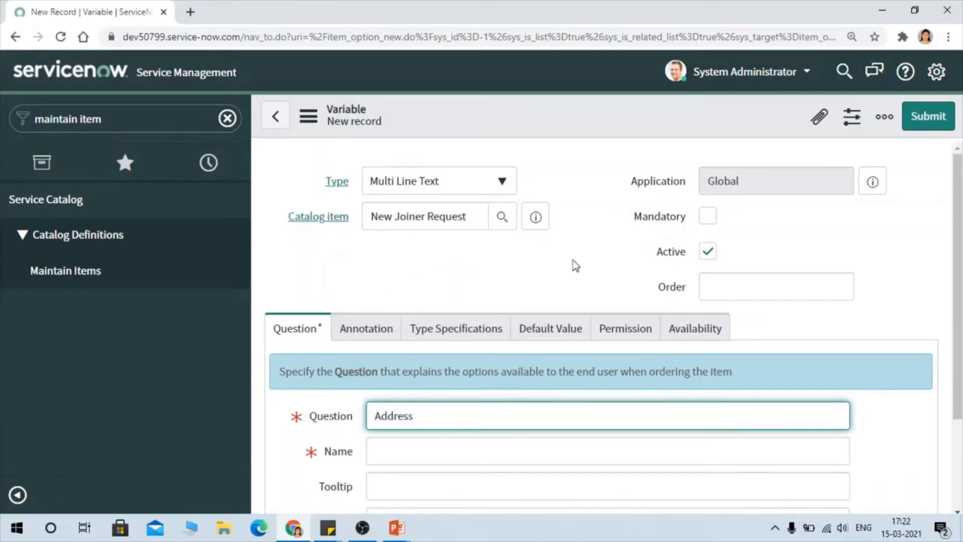
{"action": "left_click", "coordinate": [922, 122]}
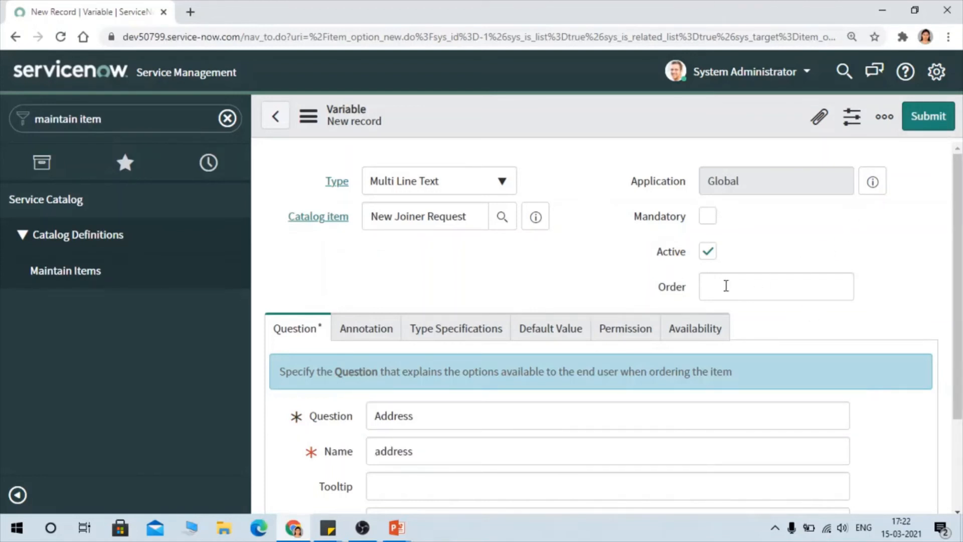
{"action": "left_click", "coordinate": [928, 116]}
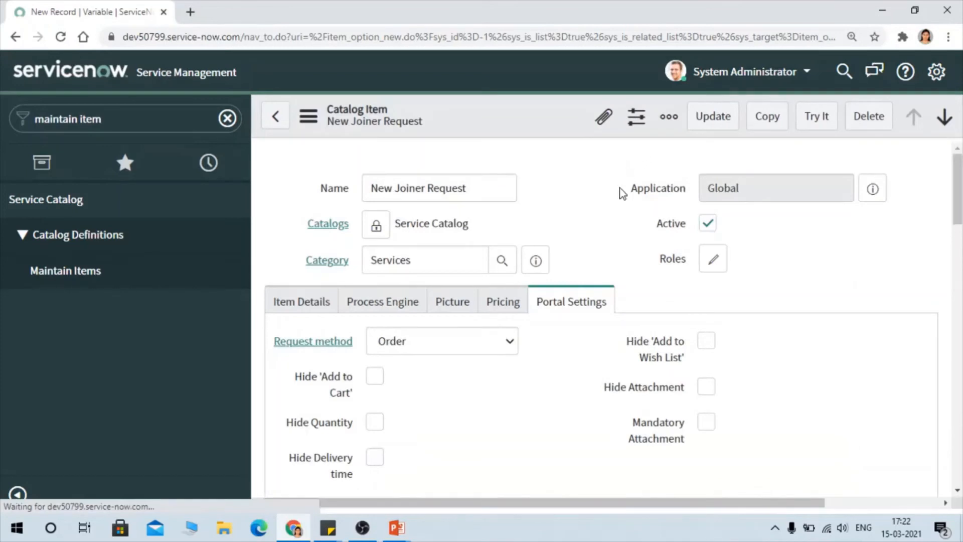
Start another new variable for the New Joiner Request item and set its type to Multiple Choice.
{"action": "scroll", "coordinate": [550, 253], "scroll_direction": "down", "scroll_amount": 3}
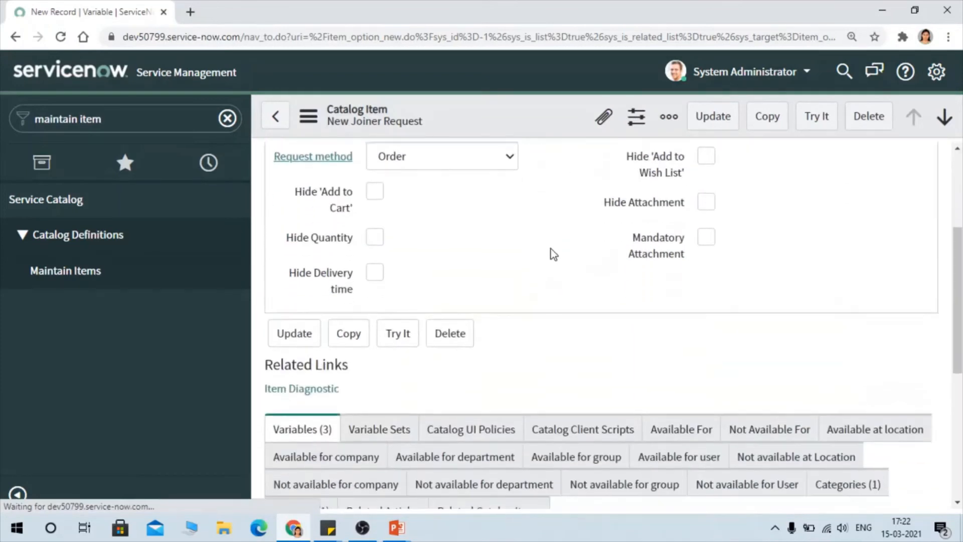
{"action": "scroll", "coordinate": [450, 323], "scroll_direction": "down", "scroll_amount": 4}
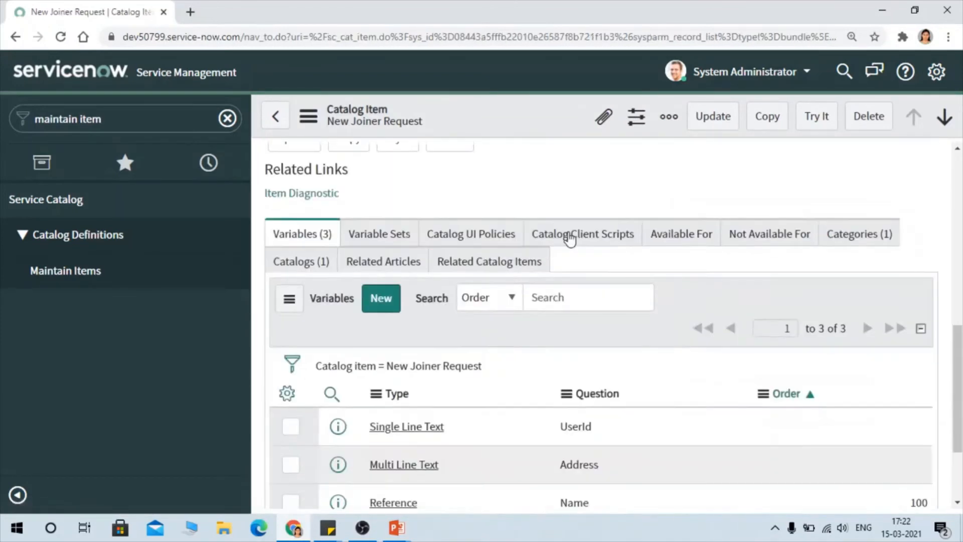
{"action": "left_click", "coordinate": [384, 308]}
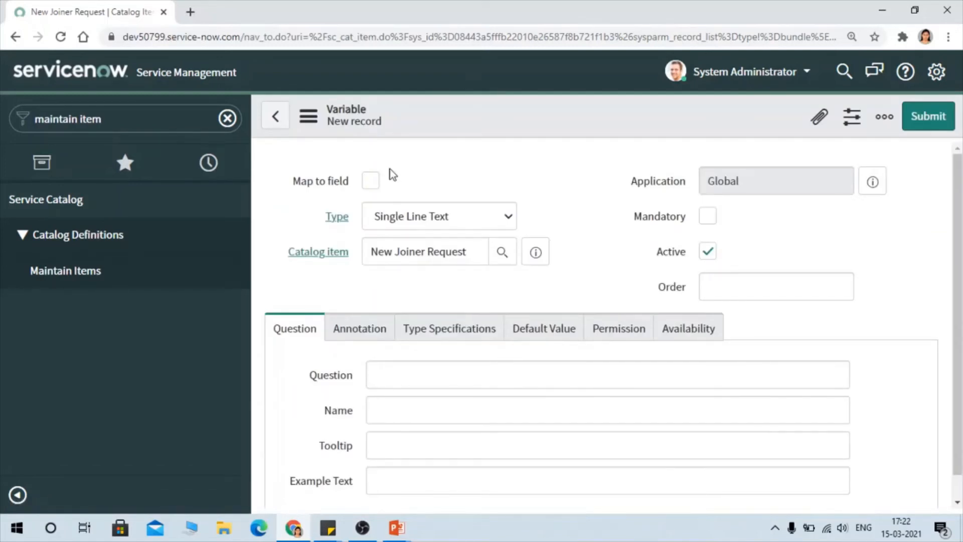
{"action": "left_click", "coordinate": [445, 219]}
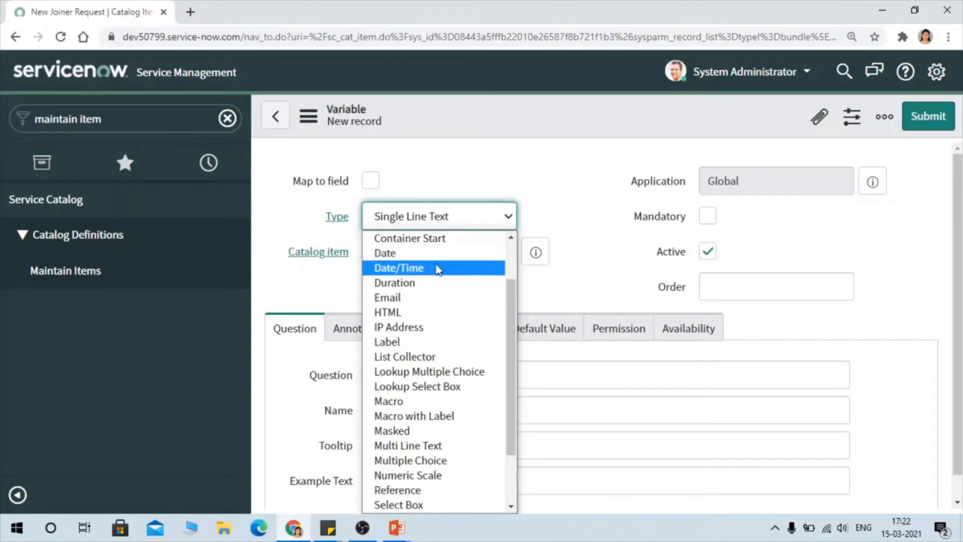
{"action": "scroll", "coordinate": [426, 346], "scroll_direction": "down", "scroll_amount": 2}
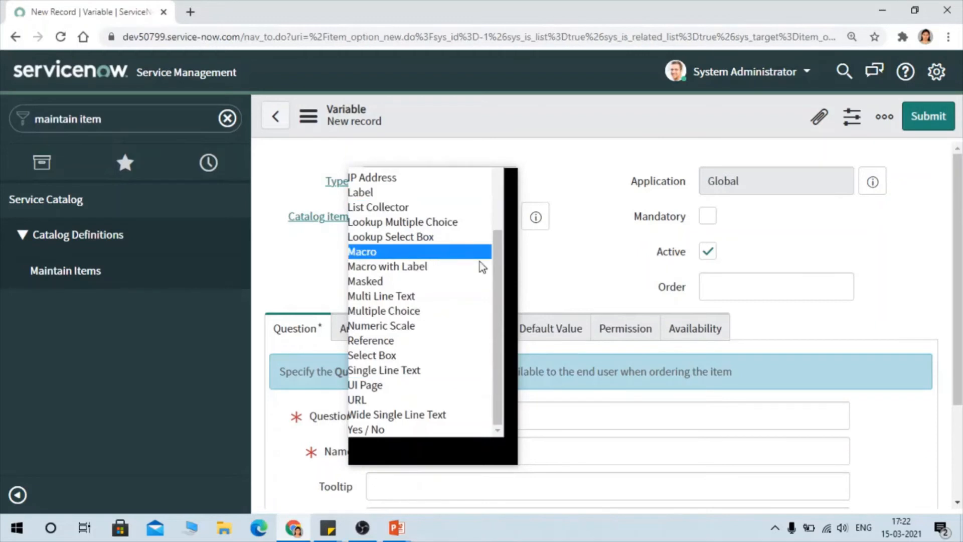
{"action": "left_click", "coordinate": [633, 263]}
{"action": "left_click", "coordinate": [395, 194]}
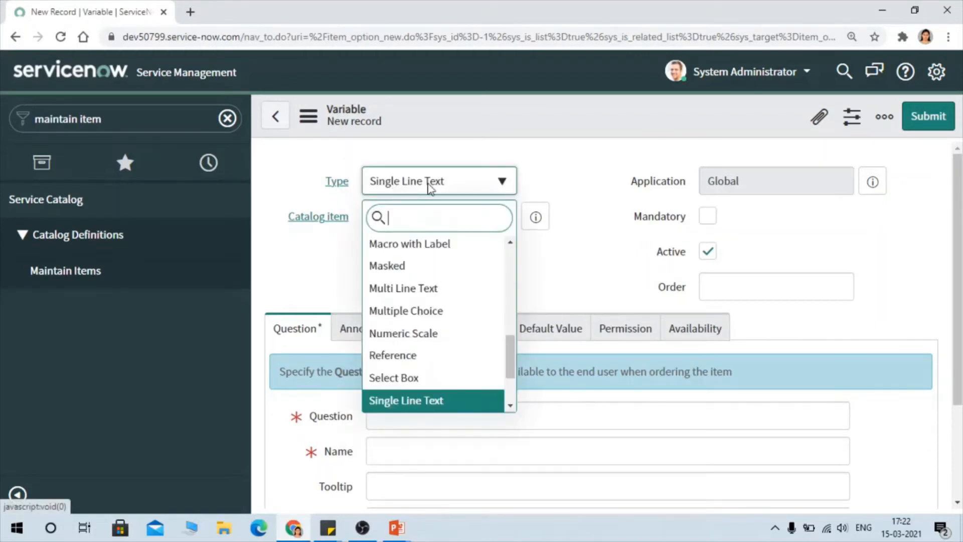
{"action": "scroll", "coordinate": [468, 279], "scroll_direction": "down", "scroll_amount": 2}
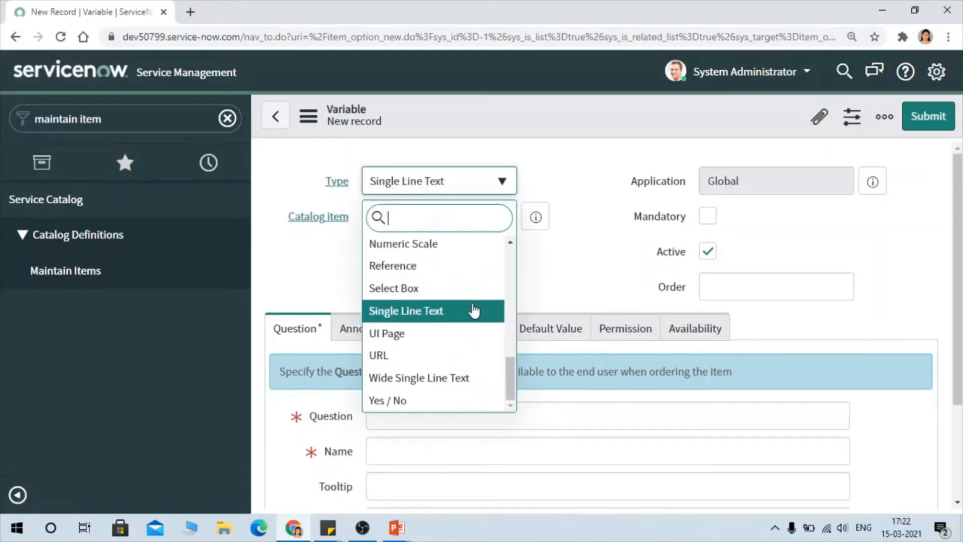
{"action": "scroll", "coordinate": [469, 339], "scroll_direction": "up", "scroll_amount": 3}
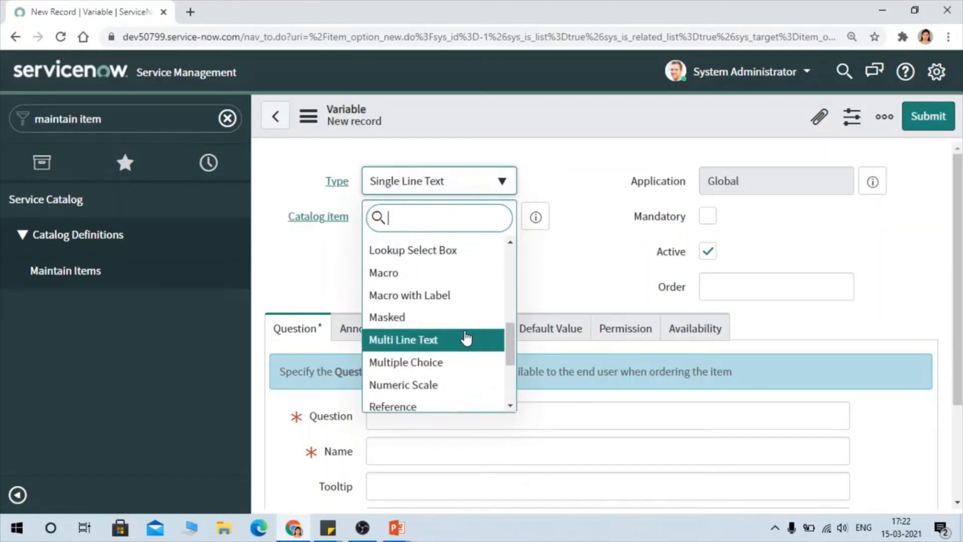
{"action": "scroll", "coordinate": [467, 338], "scroll_direction": "up", "scroll_amount": 3}
{"action": "scroll", "coordinate": [467, 338], "scroll_direction": "down", "scroll_amount": 3}
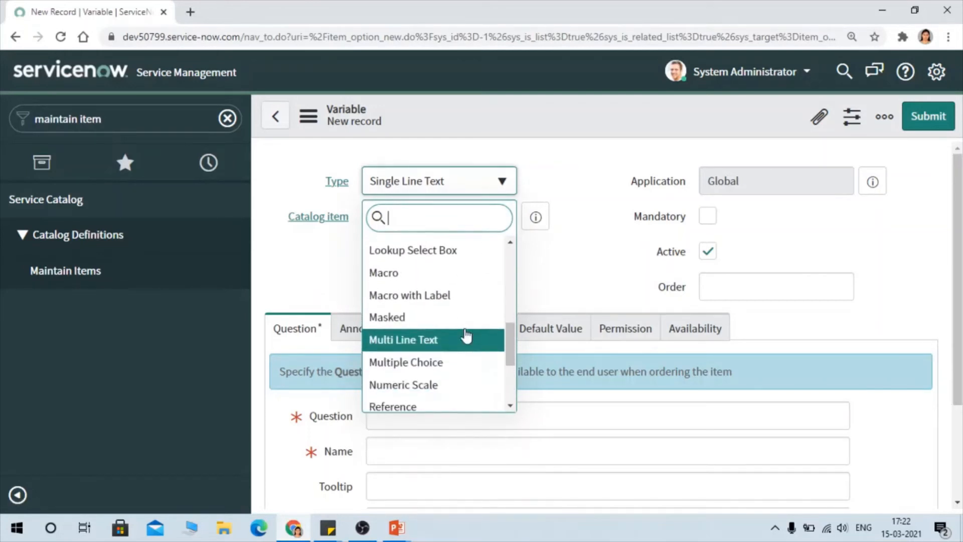
{"action": "left_click", "coordinate": [445, 363]}
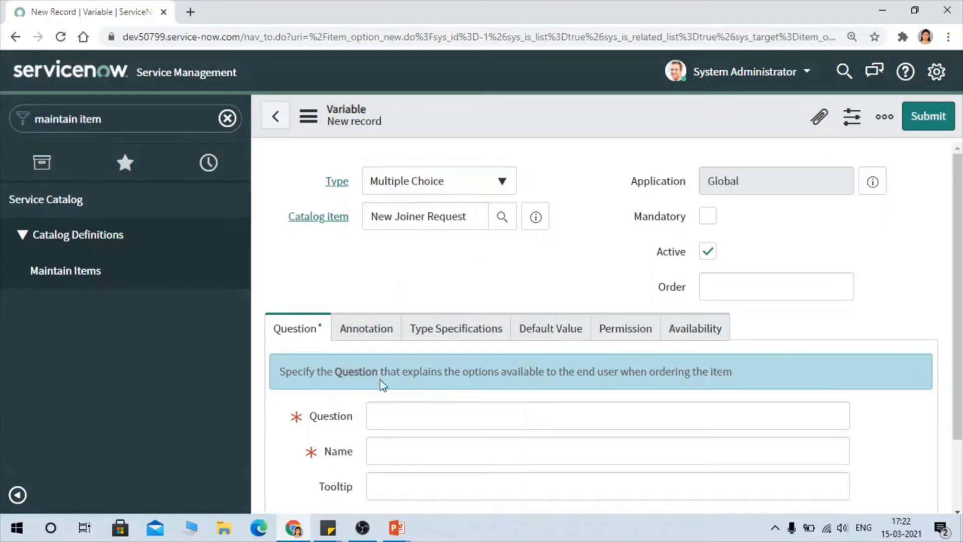
Enter Access For as the Multiple Choice variable's question, let the name fill in as access_for, and submit the variable.
{"action": "left_click", "coordinate": [386, 423]}
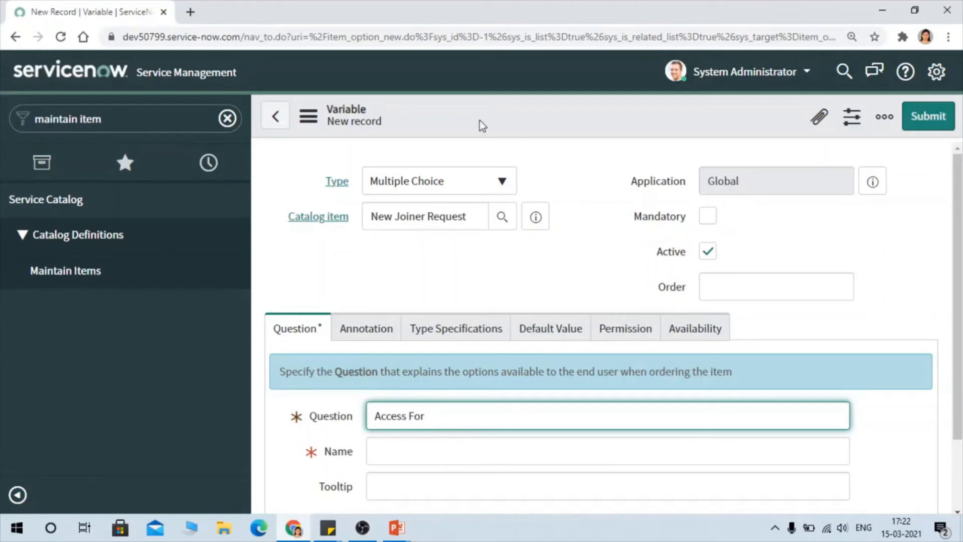
{"action": "left_click", "coordinate": [657, 235]}
{"action": "scroll", "coordinate": [658, 235], "scroll_direction": "down", "scroll_amount": 2}
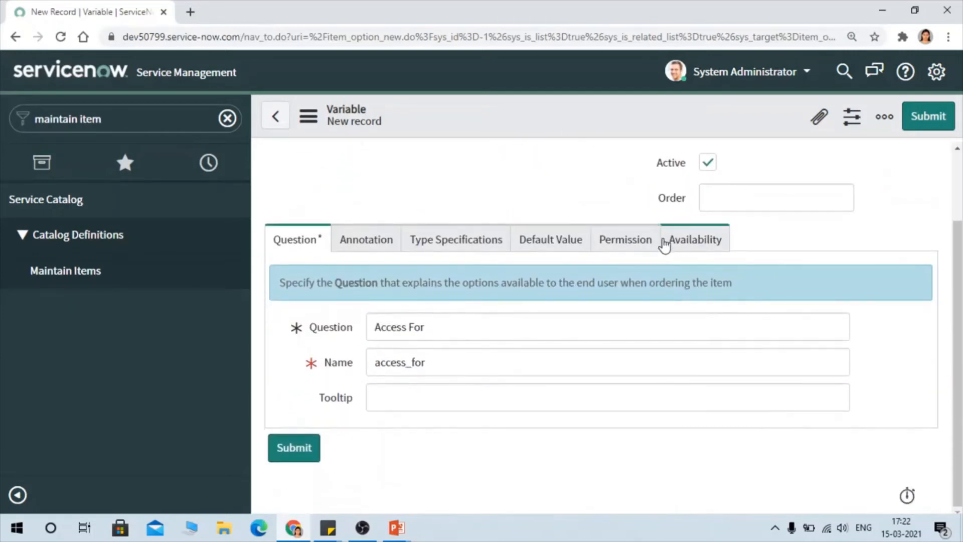
{"action": "left_click", "coordinate": [928, 116]}
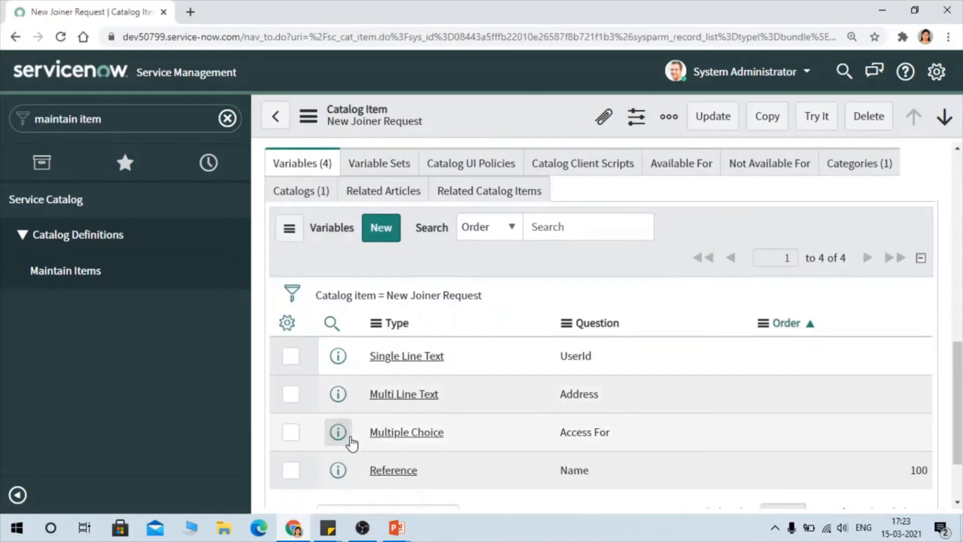
Open the Access For variable's record in a separate browser tab and return to the New Joiner Request item.
{"action": "right_click", "coordinate": [338, 431]}
{"action": "left_click", "coordinate": [389, 316]}
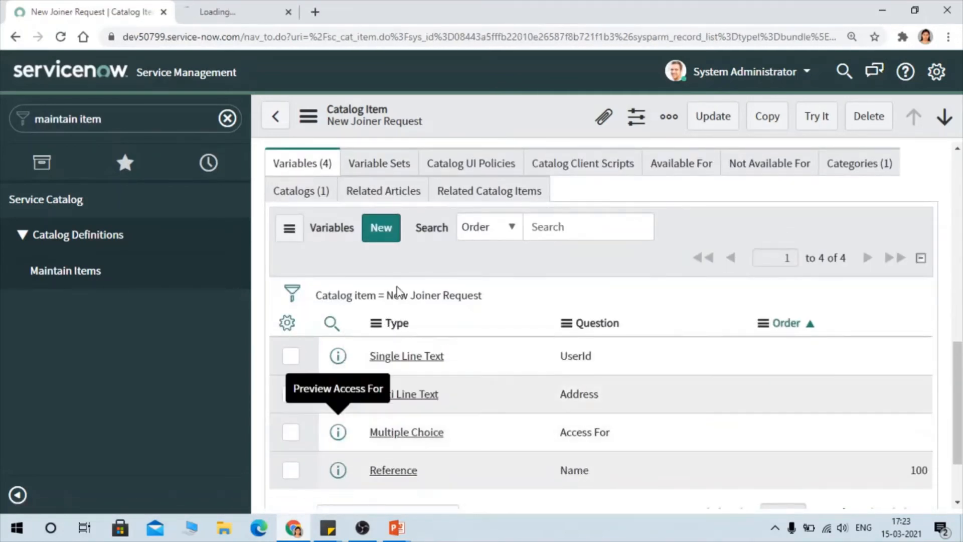
{"action": "left_click", "coordinate": [239, 6]}
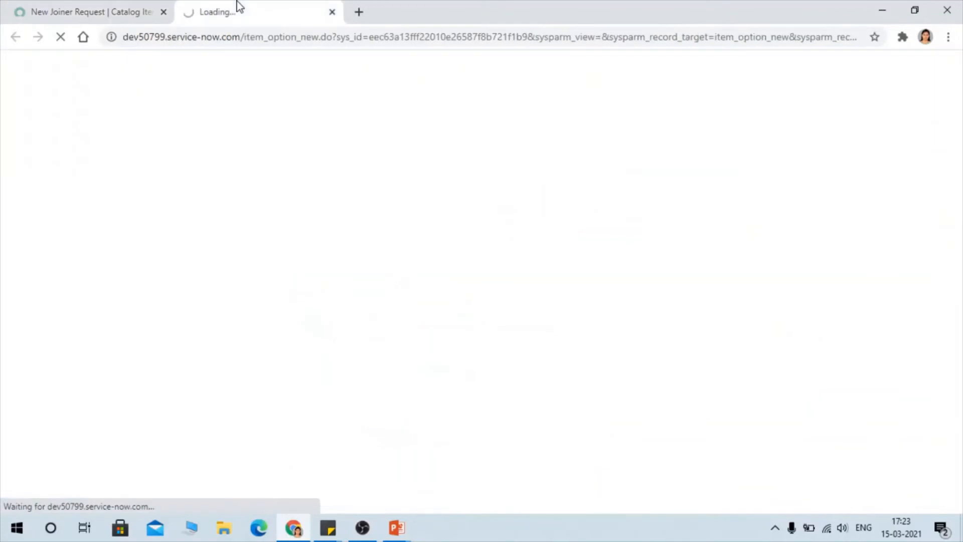
{"action": "left_click", "coordinate": [10, 7]}
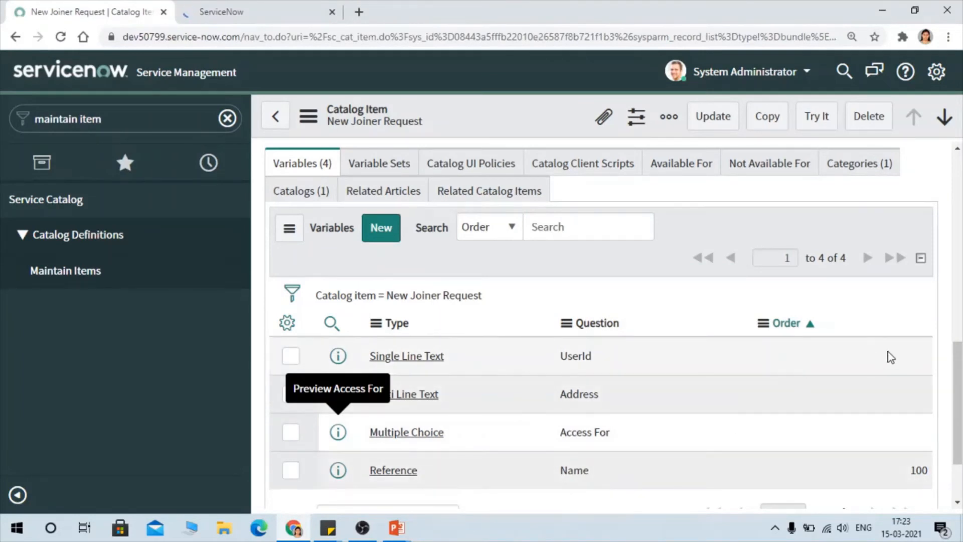
In the variables list, set the order of UserId to 200 and the order of Address to 300.
{"action": "double_click", "coordinate": [876, 355]}
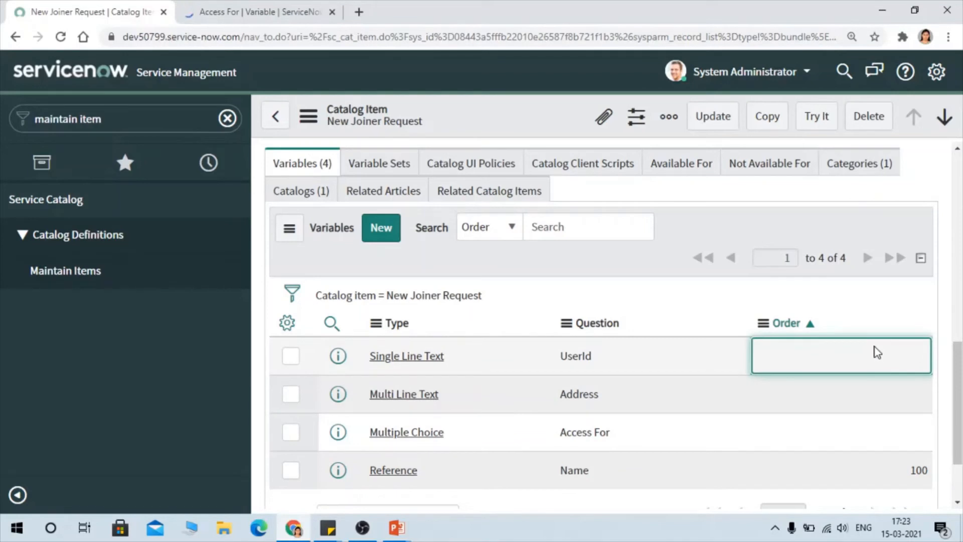
{"action": "double_click", "coordinate": [778, 362]}
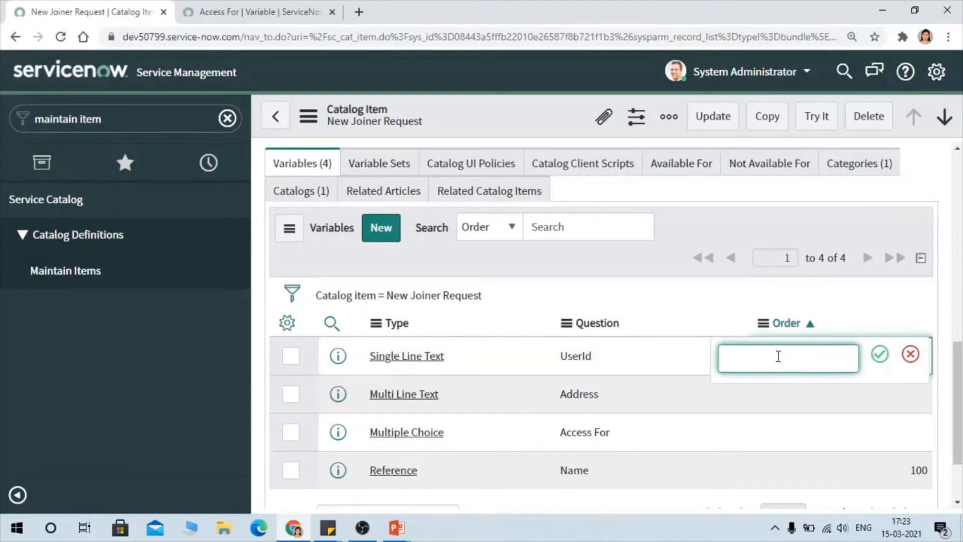
{"action": "type", "text": "200"}
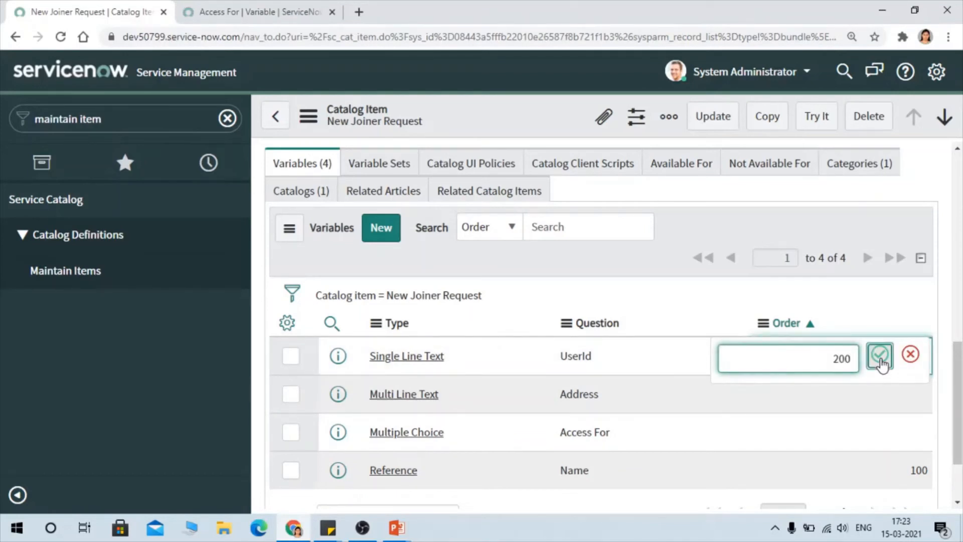
{"action": "left_click", "coordinate": [880, 355]}
{"action": "left_click", "coordinate": [887, 397]}
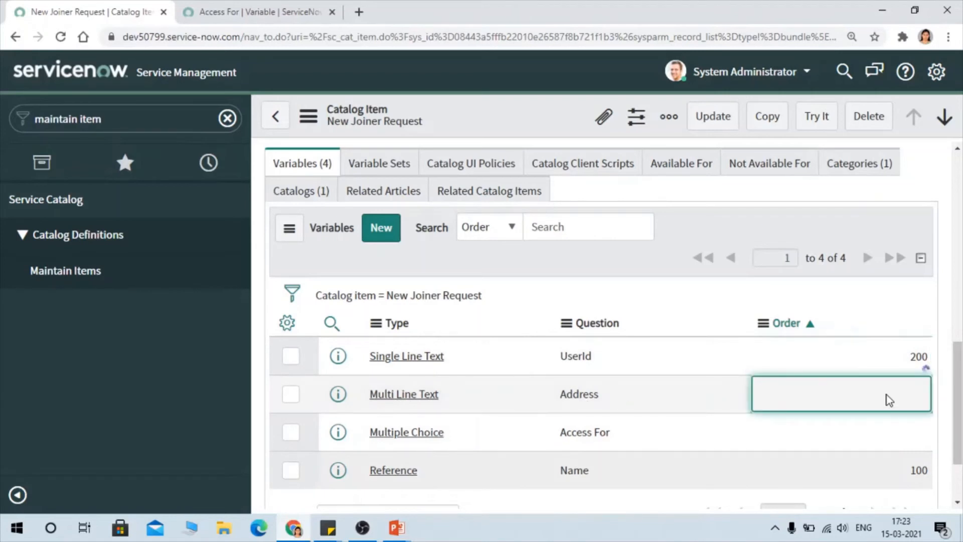
{"action": "double_click", "coordinate": [890, 395]}
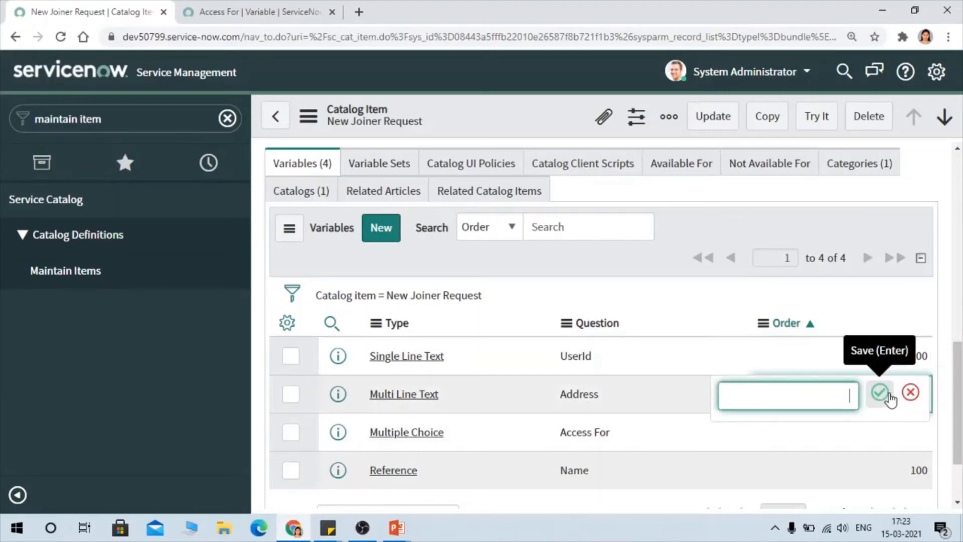
{"action": "left_click", "coordinate": [889, 397]}
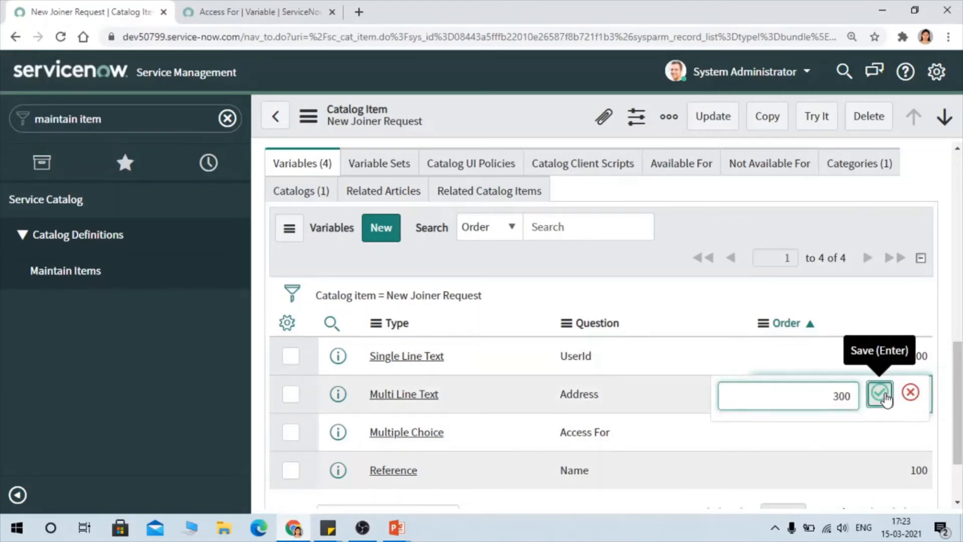
Set the order of the Access For variable to 400 in the variables list and save it.
{"action": "left_click", "coordinate": [892, 434]}
{"action": "double_click", "coordinate": [892, 434]}
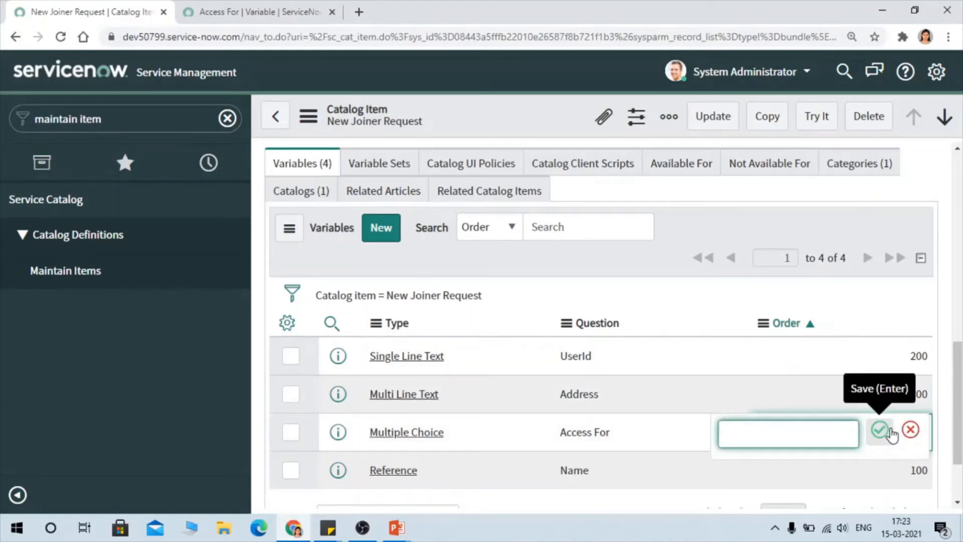
{"action": "type", "text": "400"}
{"action": "left_click", "coordinate": [889, 434]}
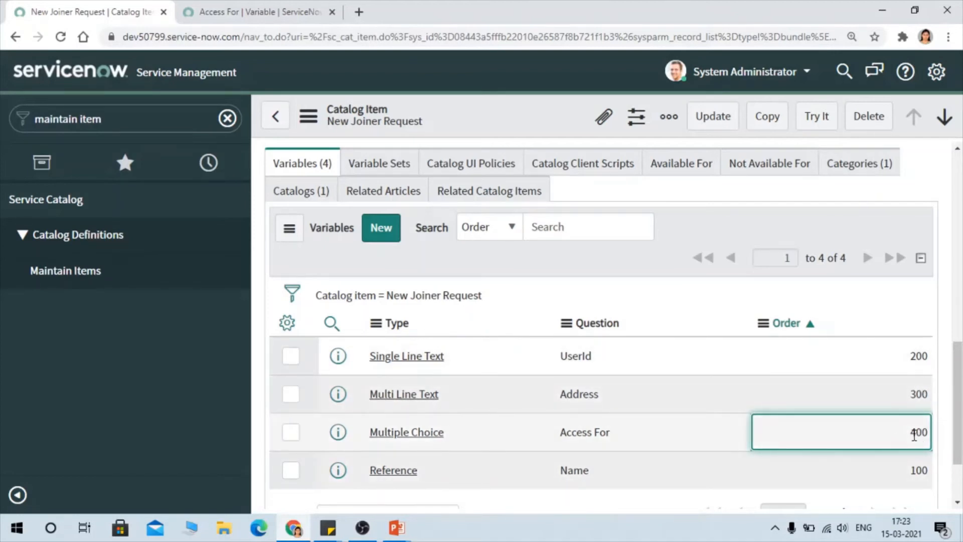
Add a question choice to the Access For variable with text Add and value add, and submit it.
{"action": "left_click", "coordinate": [214, 11]}
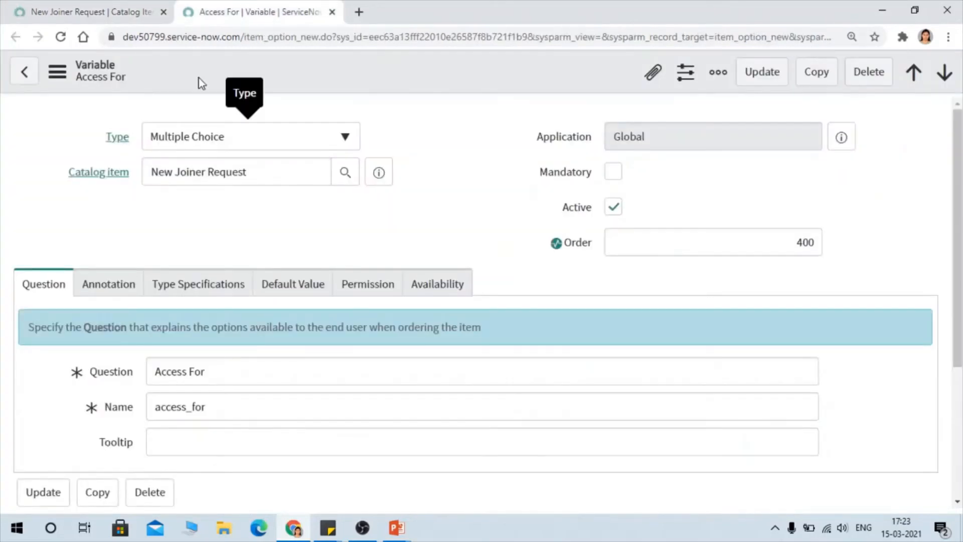
{"action": "scroll", "coordinate": [412, 225], "scroll_direction": "down", "scroll_amount": 4}
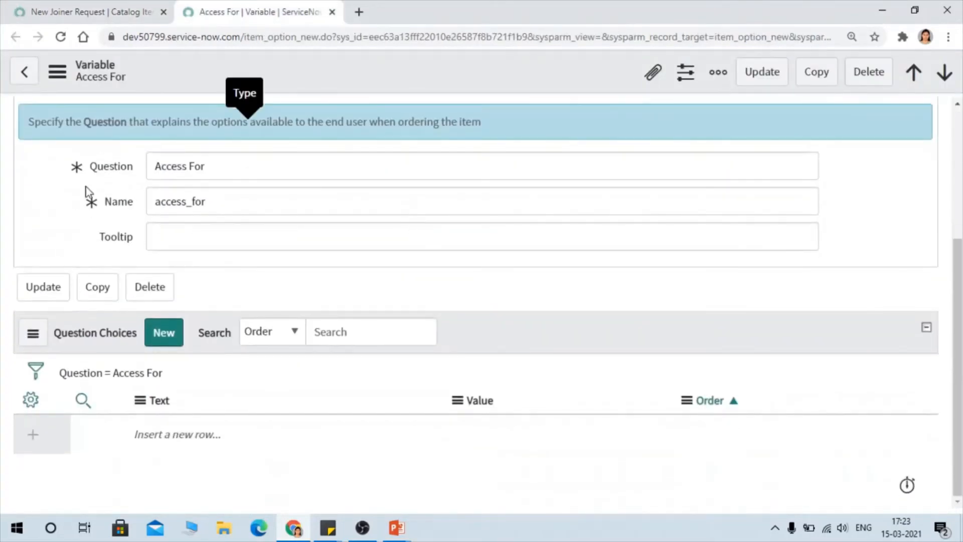
{"action": "left_click", "coordinate": [164, 331]}
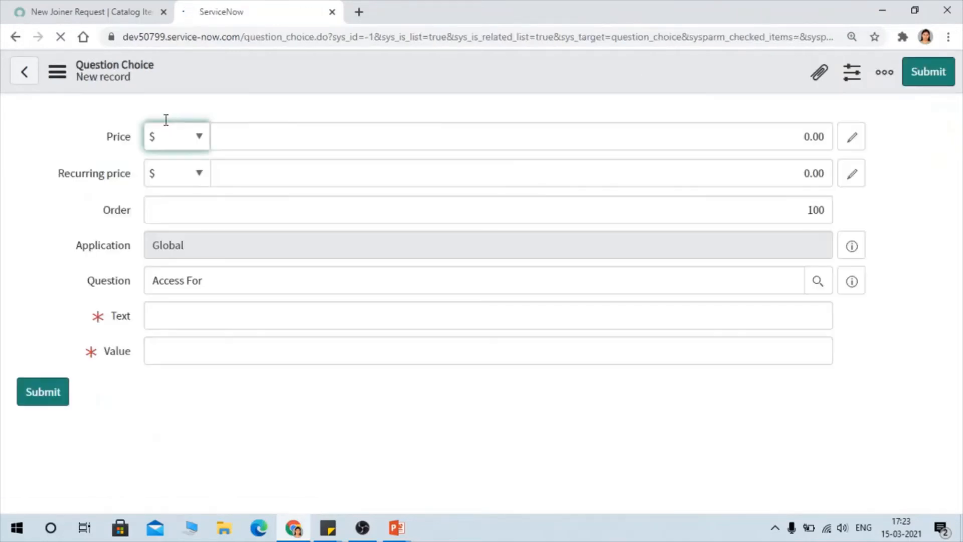
{"action": "left_click", "coordinate": [201, 316]}
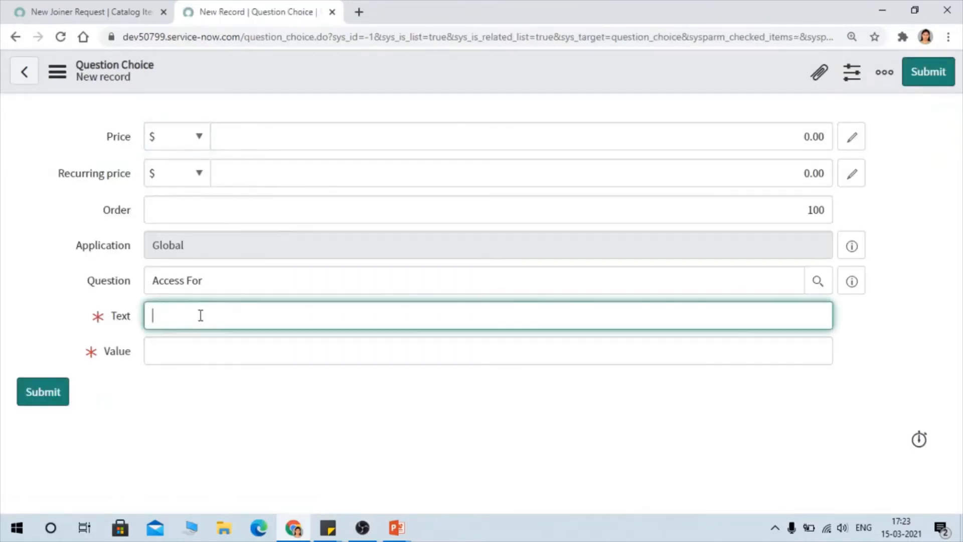
{"action": "type", "text": "Add"}
{"action": "left_click", "coordinate": [205, 432]}
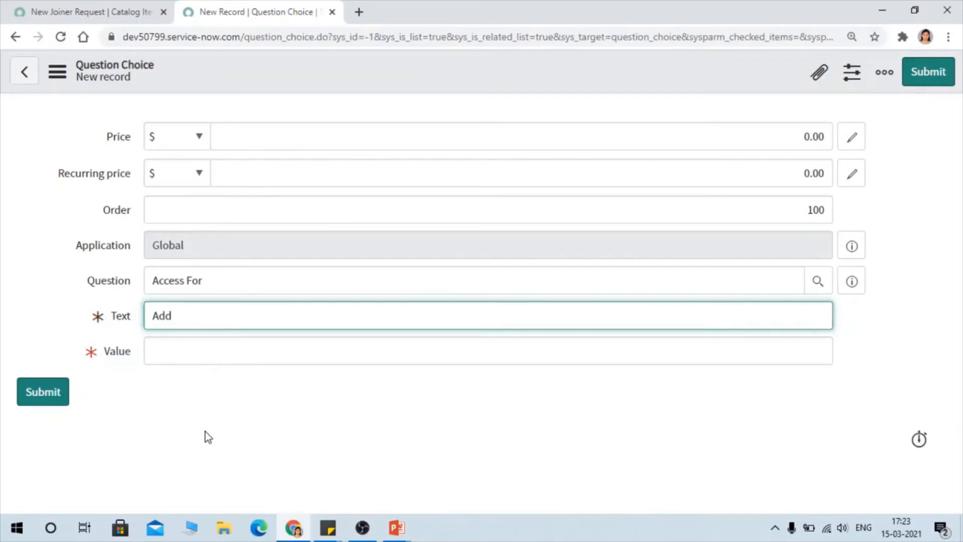
{"action": "left_click", "coordinate": [203, 353]}
{"action": "type", "text": "add"}
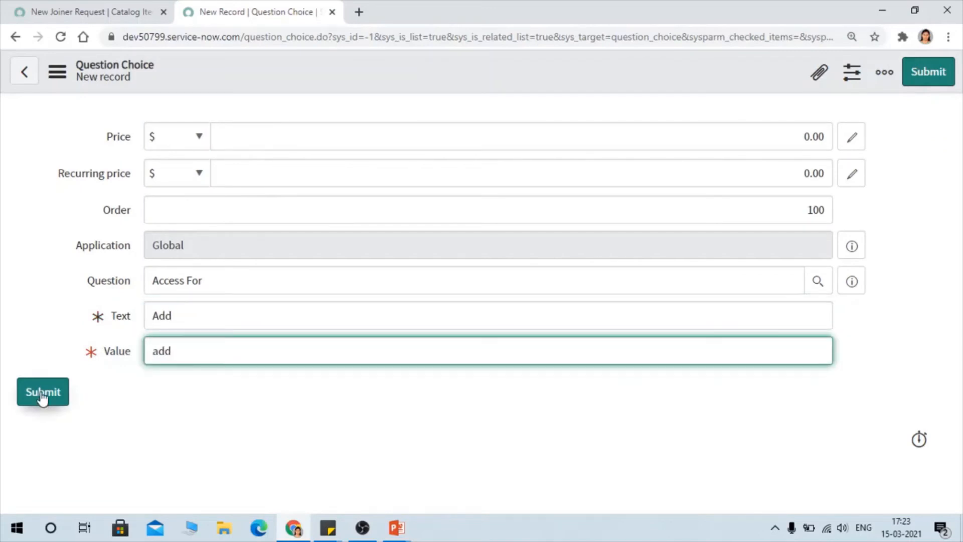
{"action": "double_click", "coordinate": [800, 203]}
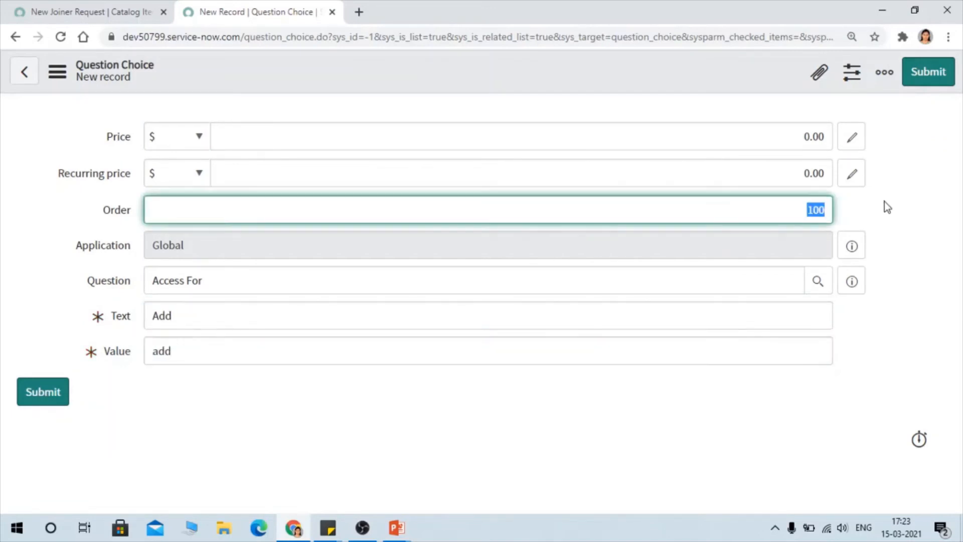
{"action": "left_click", "coordinate": [936, 78]}
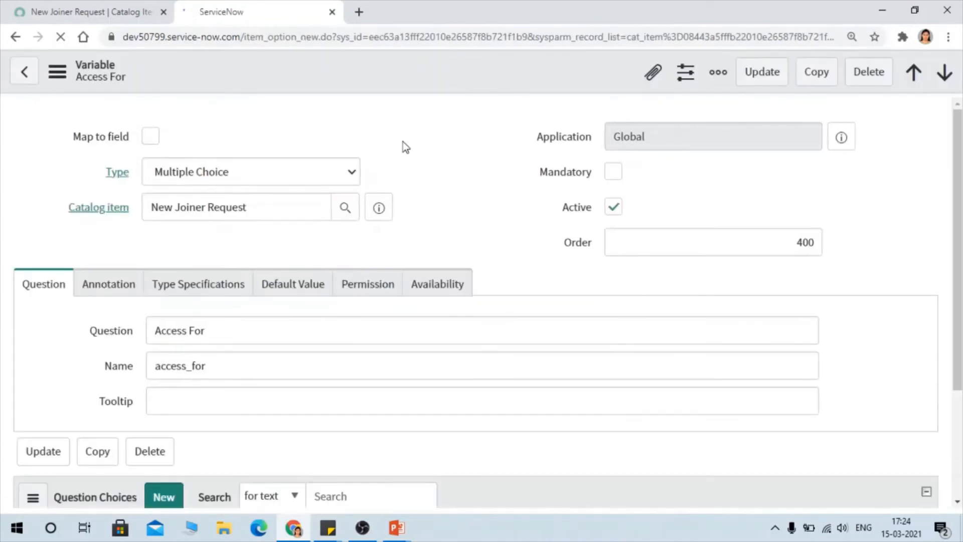
Add a second question choice to the Access For variable with text Remove and value rem, and submit it.
{"action": "scroll", "coordinate": [409, 159], "scroll_direction": "down", "scroll_amount": 3}
{"action": "scroll", "coordinate": [467, 200], "scroll_direction": "up", "scroll_amount": 1}
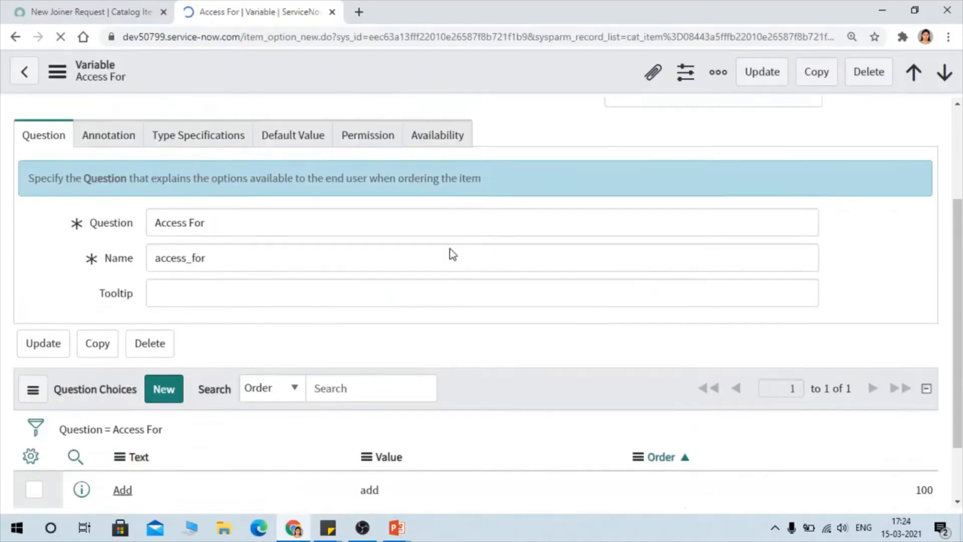
{"action": "scroll", "coordinate": [453, 254], "scroll_direction": "down", "scroll_amount": 1}
{"action": "left_click", "coordinate": [166, 321]}
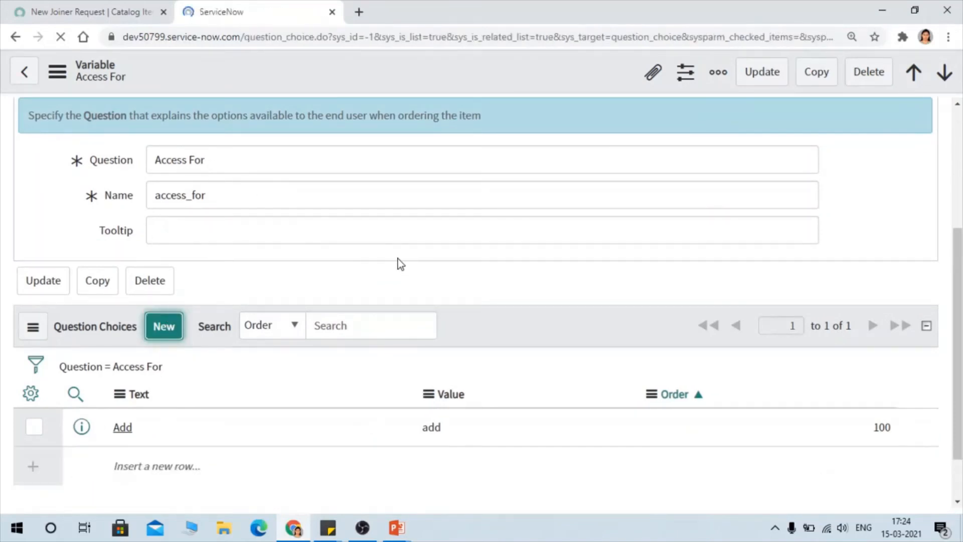
{"action": "left_click", "coordinate": [195, 321]}
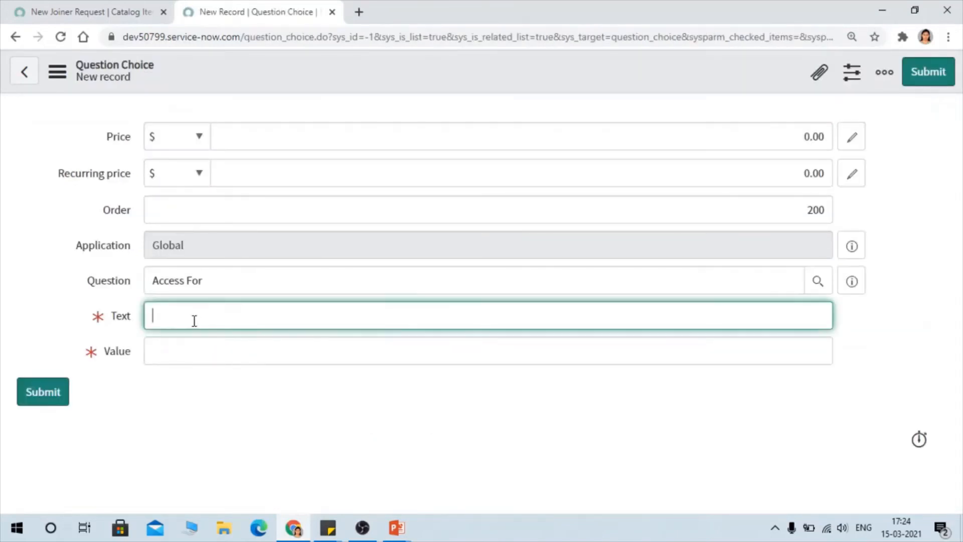
{"action": "type", "text": "Remove"}
{"action": "left_click", "coordinate": [233, 347]}
{"action": "type", "text": "rem"}
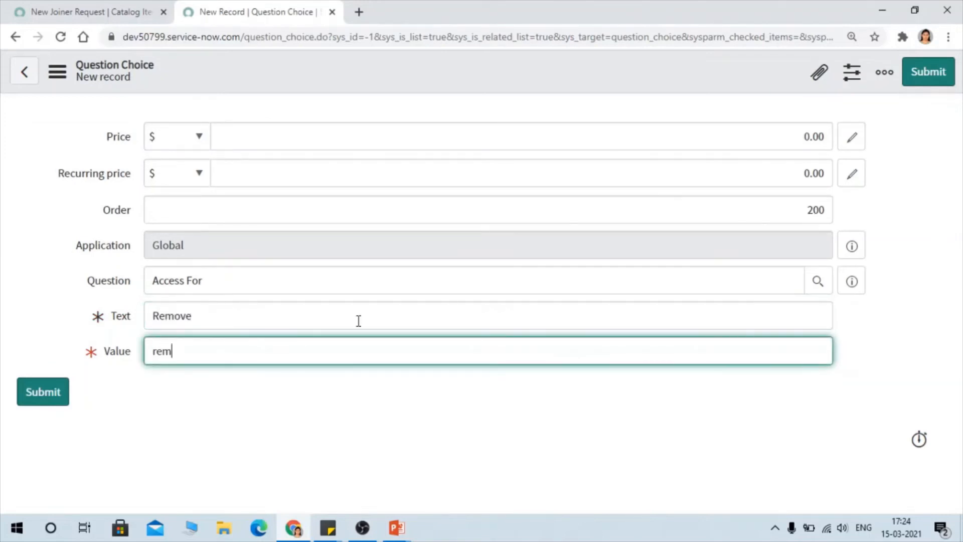
{"action": "double_click", "coordinate": [817, 211]}
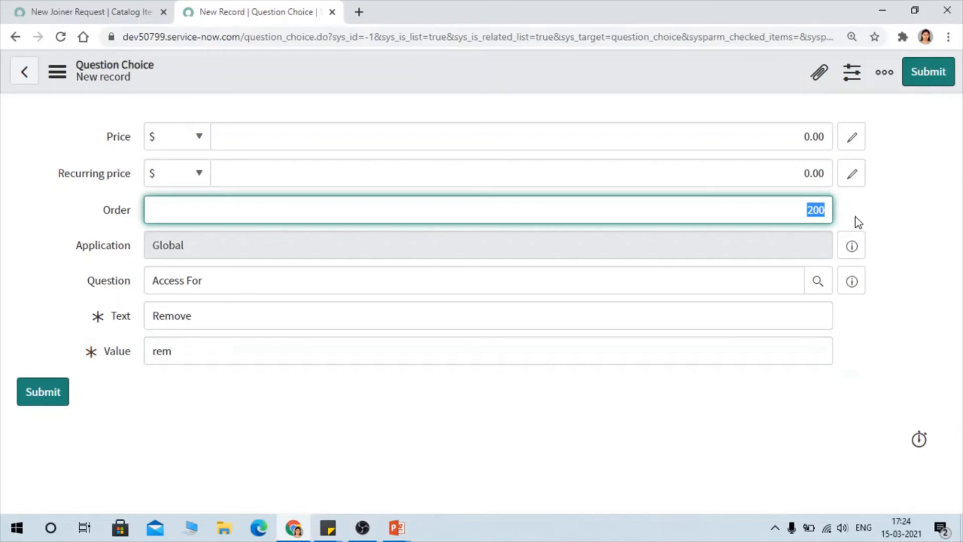
{"action": "left_click", "coordinate": [921, 186]}
{"action": "left_click", "coordinate": [928, 73]}
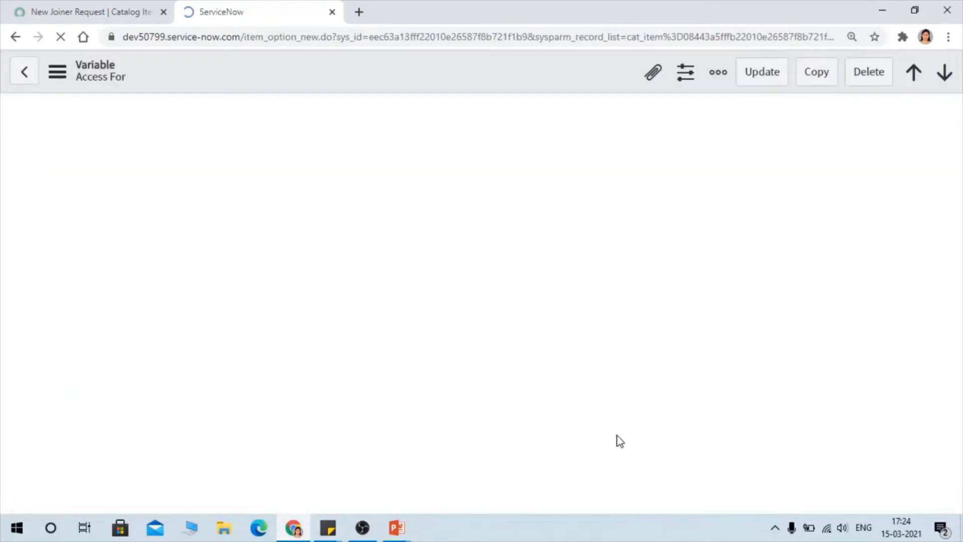
Return to the New Joiner Request catalog item and look through its item details.
{"action": "left_click", "coordinate": [58, 3]}
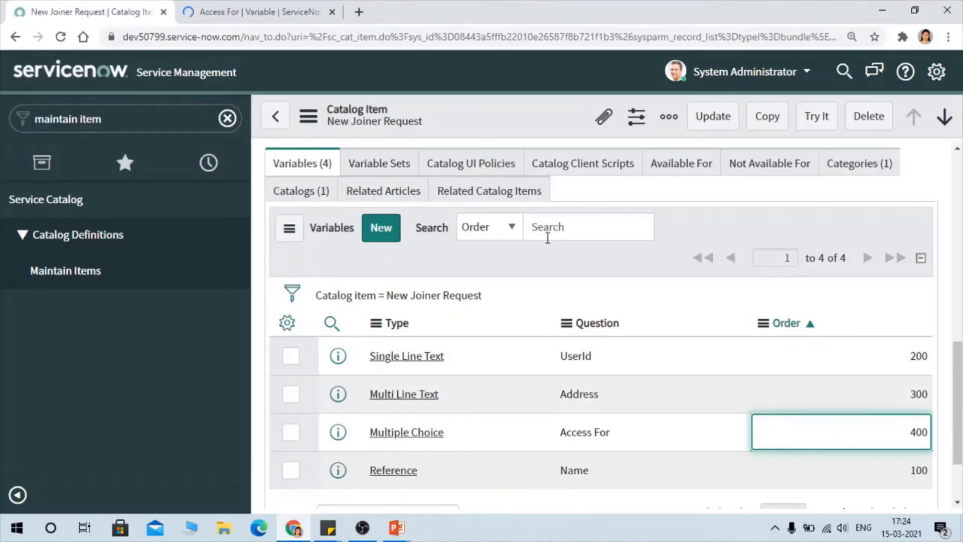
{"action": "scroll", "coordinate": [565, 304], "scroll_direction": "up", "scroll_amount": 10}
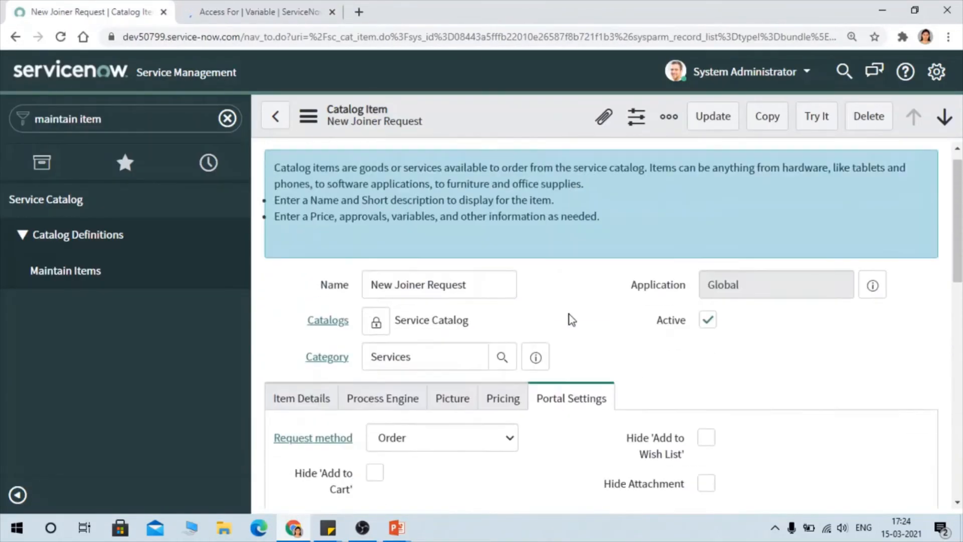
{"action": "scroll", "coordinate": [573, 321], "scroll_direction": "down", "scroll_amount": 5}
{"action": "scroll", "coordinate": [573, 322], "scroll_direction": "up", "scroll_amount": 5}
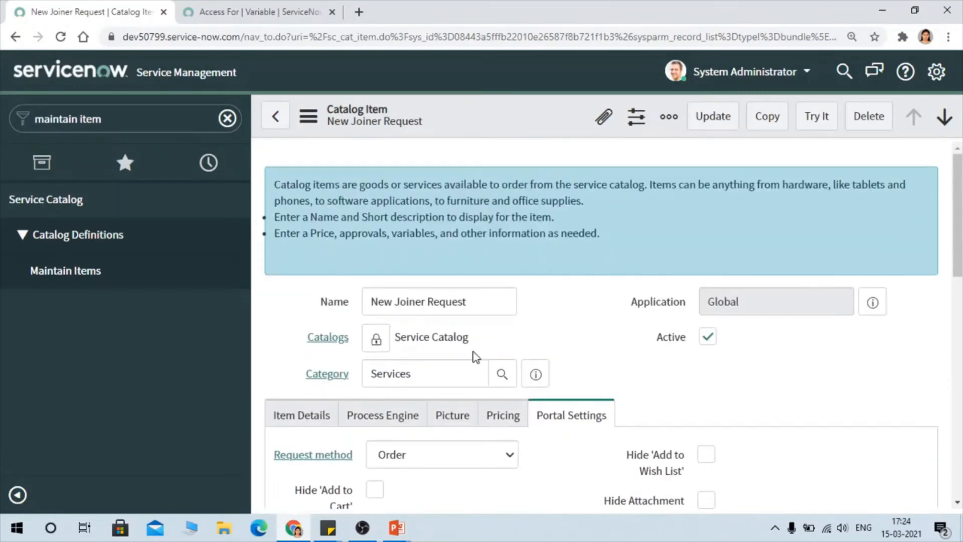
{"action": "left_click", "coordinate": [300, 419]}
{"action": "scroll", "coordinate": [585, 336], "scroll_direction": "down", "scroll_amount": 10}
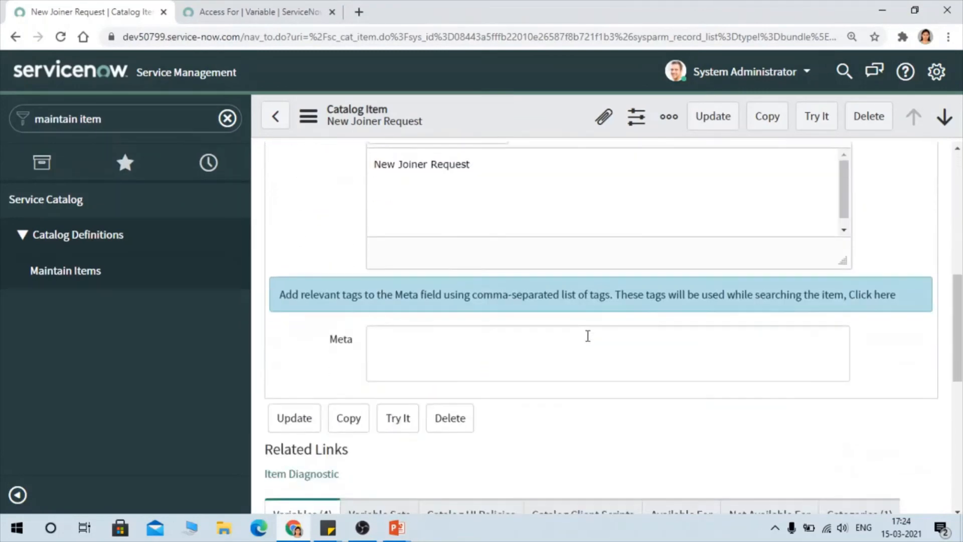
{"action": "scroll", "coordinate": [691, 268], "scroll_direction": "down", "scroll_amount": 5}
Review the item's variable sets, catalog UI policies, catalog client scripts, and its Available For and Not Available For lists.
{"action": "left_click", "coordinate": [381, 235]}
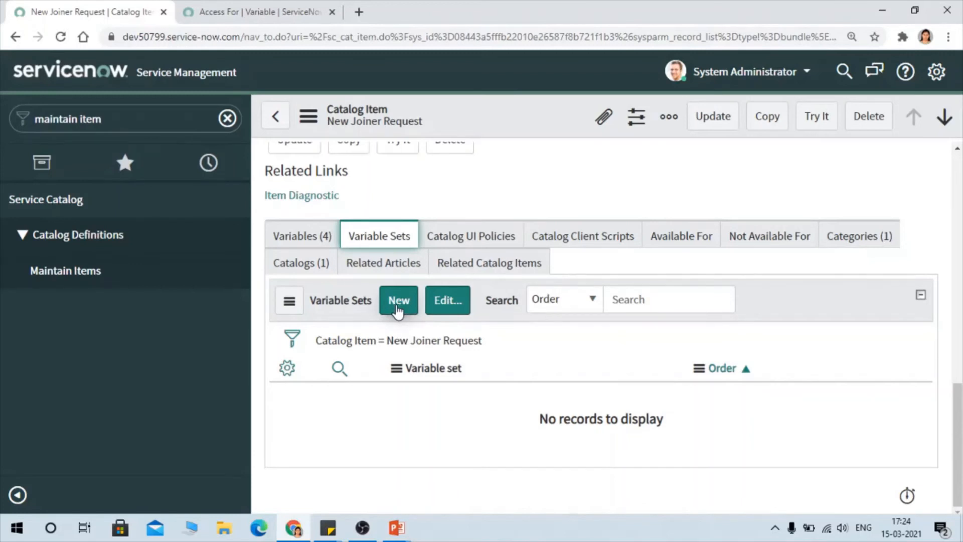
{"action": "left_click", "coordinate": [469, 240]}
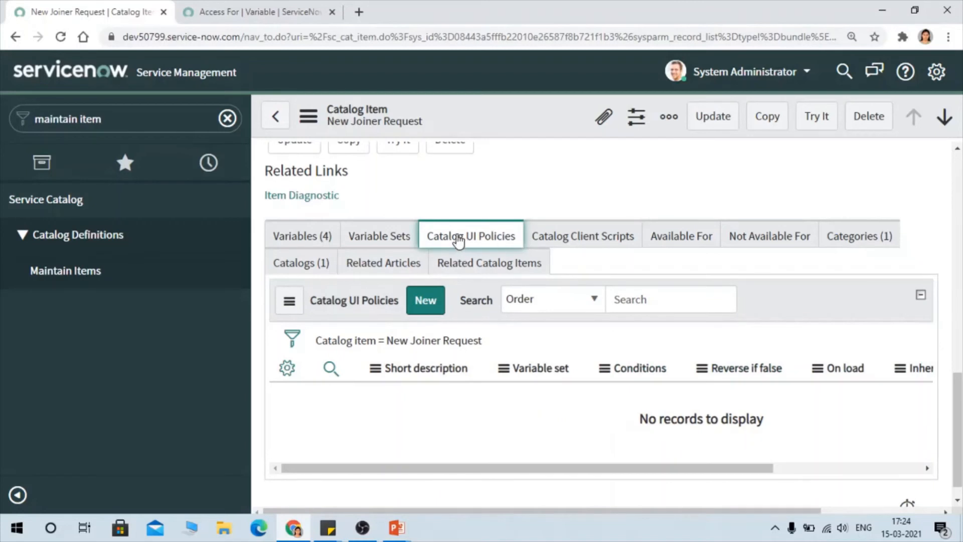
{"action": "left_click", "coordinate": [567, 245]}
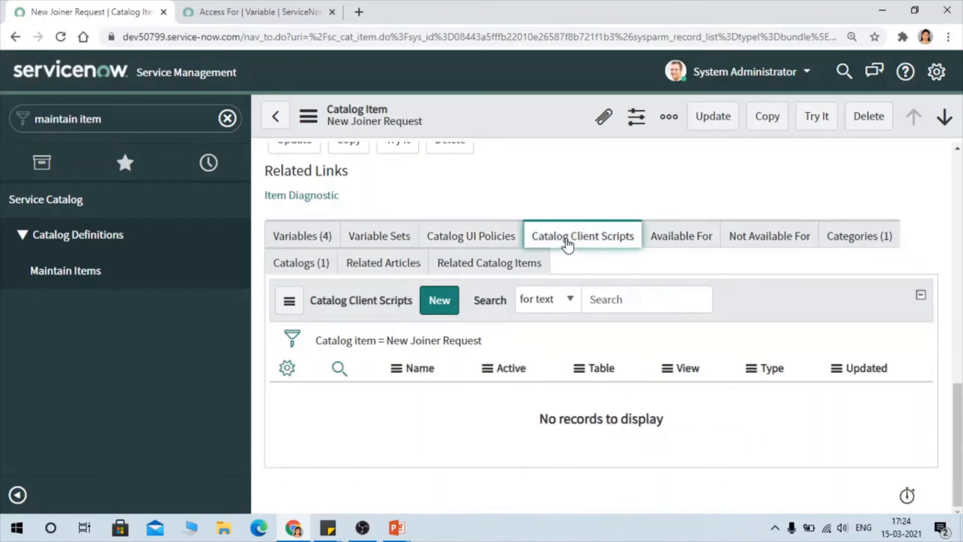
{"action": "left_click", "coordinate": [692, 244]}
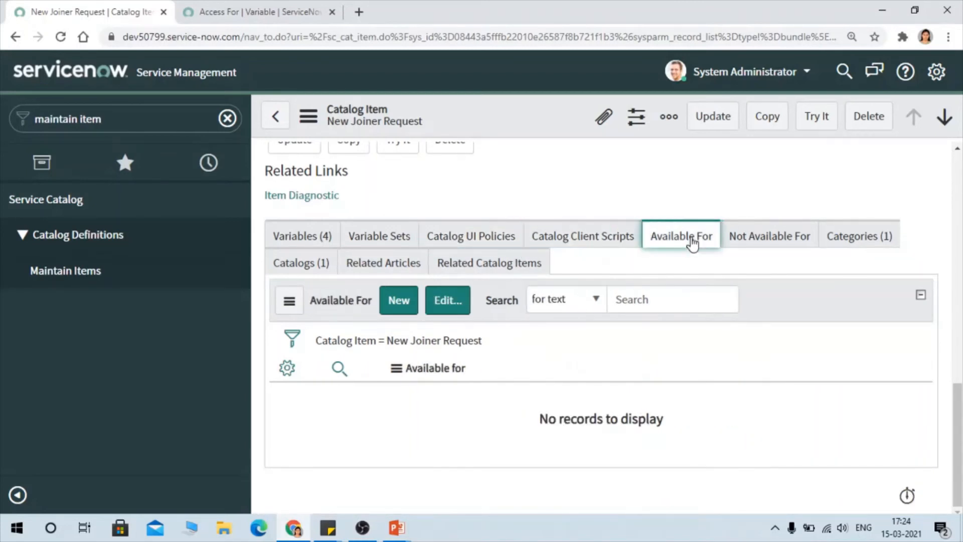
{"action": "left_click", "coordinate": [788, 250]}
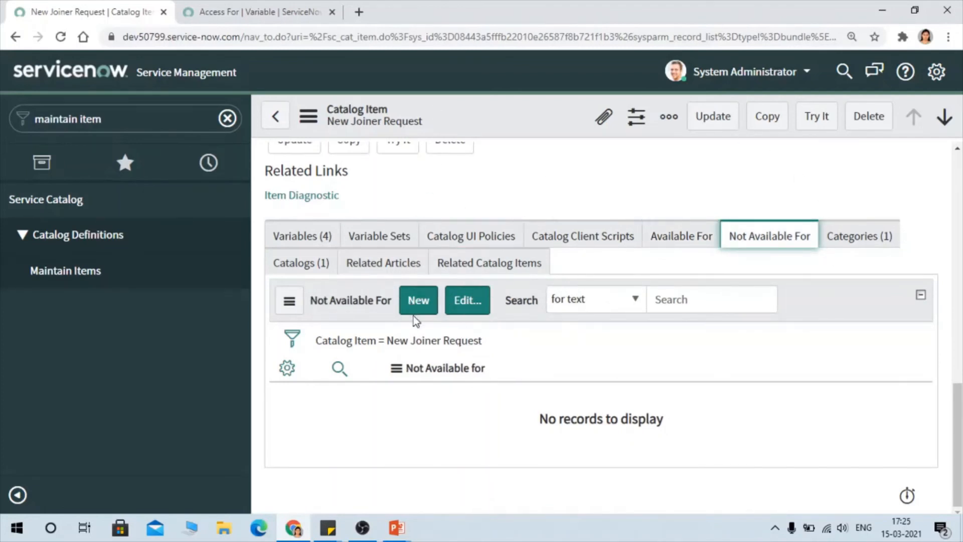
{"action": "left_click", "coordinate": [667, 242]}
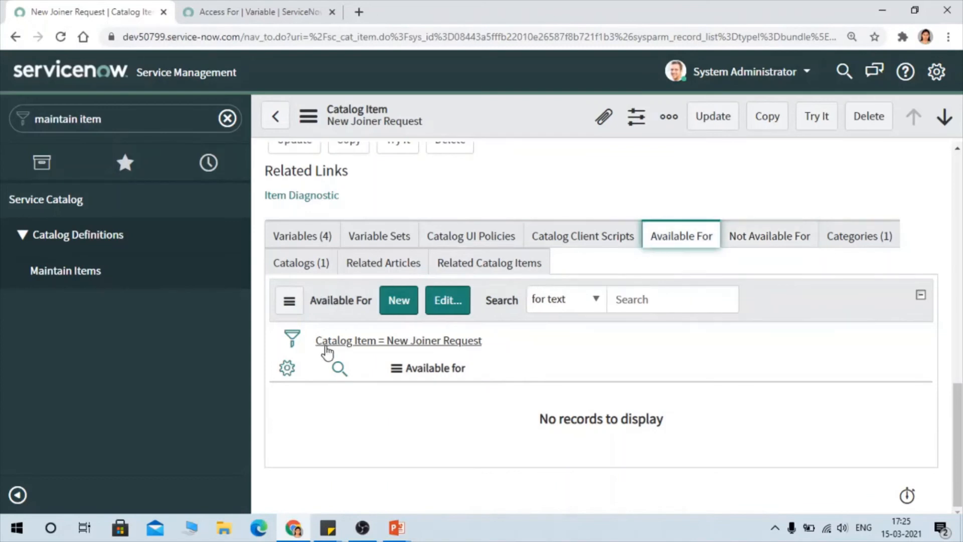
Start a new user criteria record for the item's Available For list and enable the Advanced option to show its script field.
{"action": "left_click", "coordinate": [402, 303]}
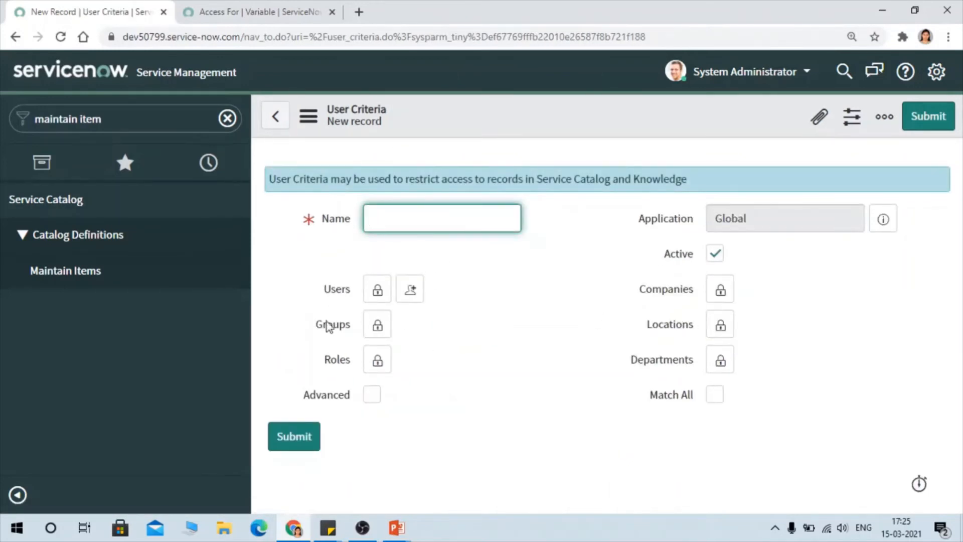
{"action": "left_click", "coordinate": [374, 393]}
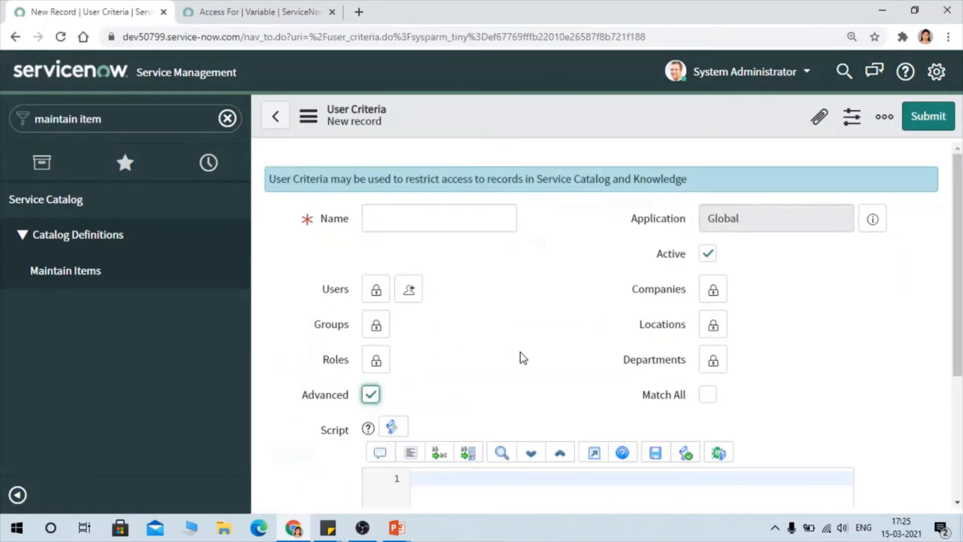
{"action": "scroll", "coordinate": [523, 354], "scroll_direction": "down", "scroll_amount": 3}
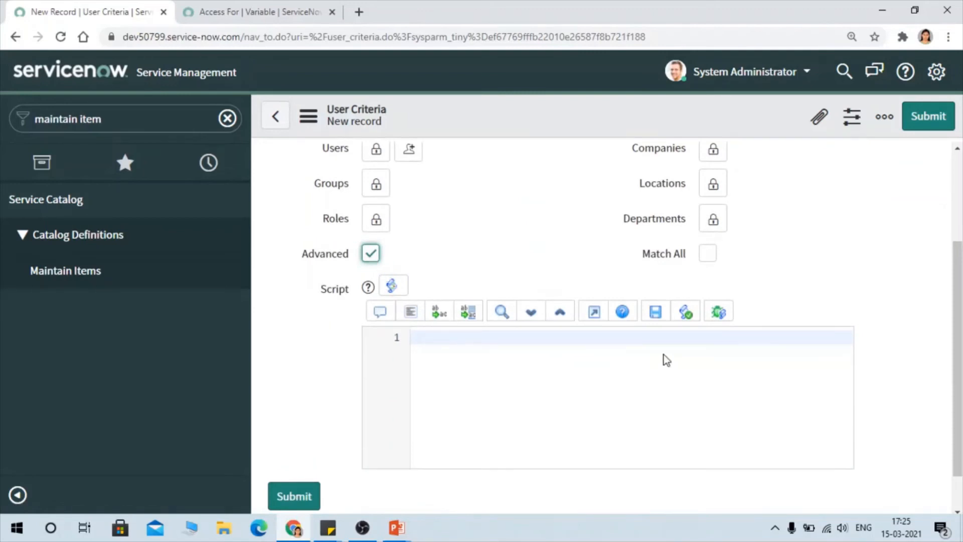
{"action": "scroll", "coordinate": [483, 378], "scroll_direction": "up", "scroll_amount": 3}
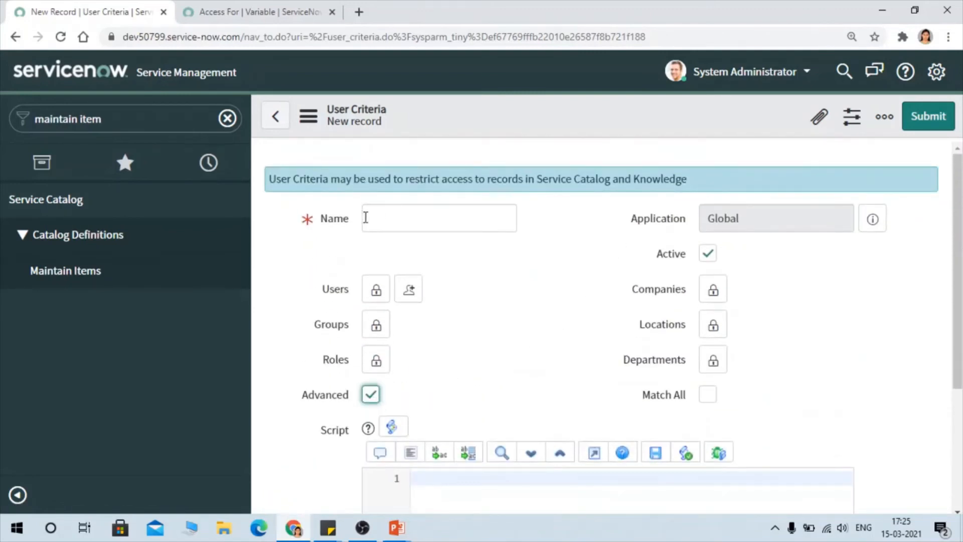
Unlock the Groups and Locations fields of the new user criteria record, and return to its empty Name field.
{"action": "left_click", "coordinate": [394, 226]}
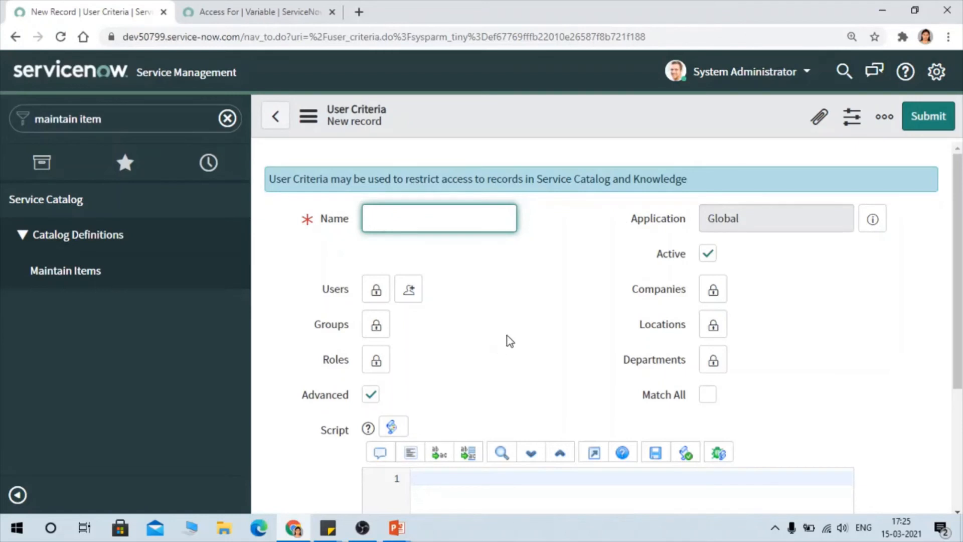
{"action": "left_click", "coordinate": [377, 328]}
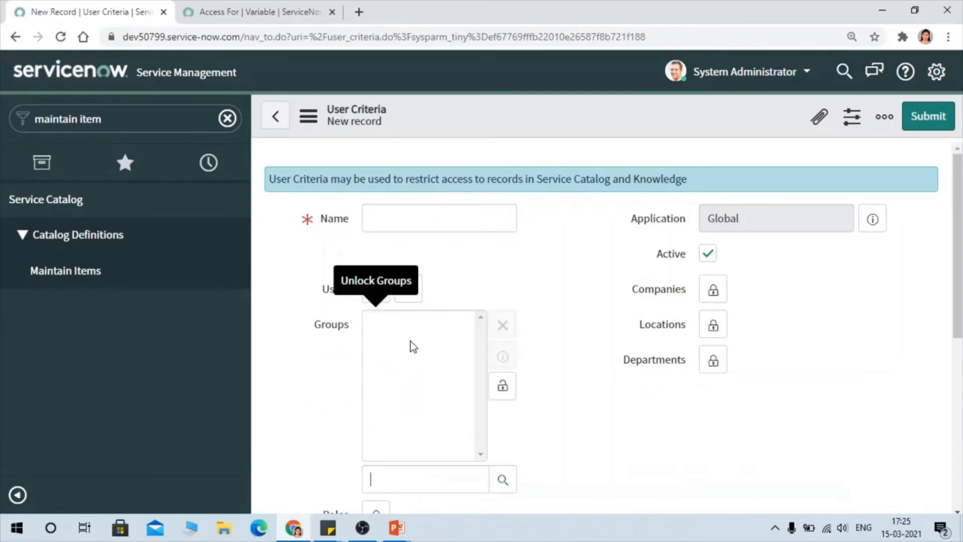
{"action": "left_click", "coordinate": [715, 326]}
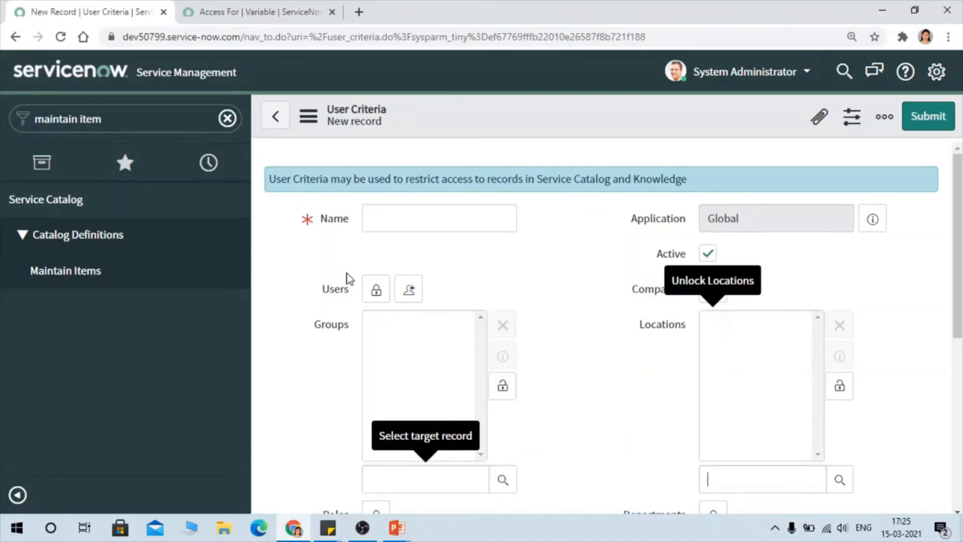
{"action": "scroll", "coordinate": [371, 301], "scroll_direction": "down", "scroll_amount": 5}
{"action": "scroll", "coordinate": [393, 316], "scroll_direction": "up", "scroll_amount": 2}
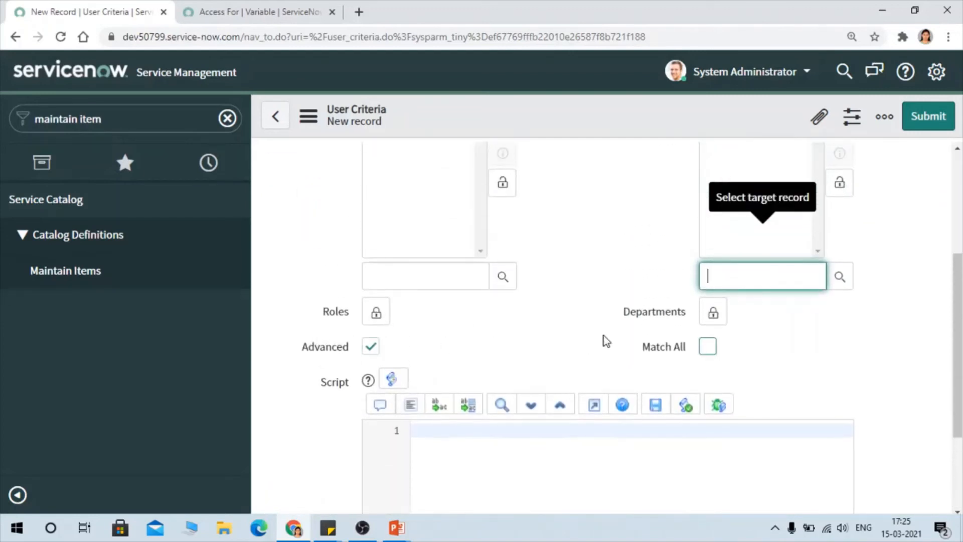
{"action": "scroll", "coordinate": [607, 341], "scroll_direction": "up", "scroll_amount": 4}
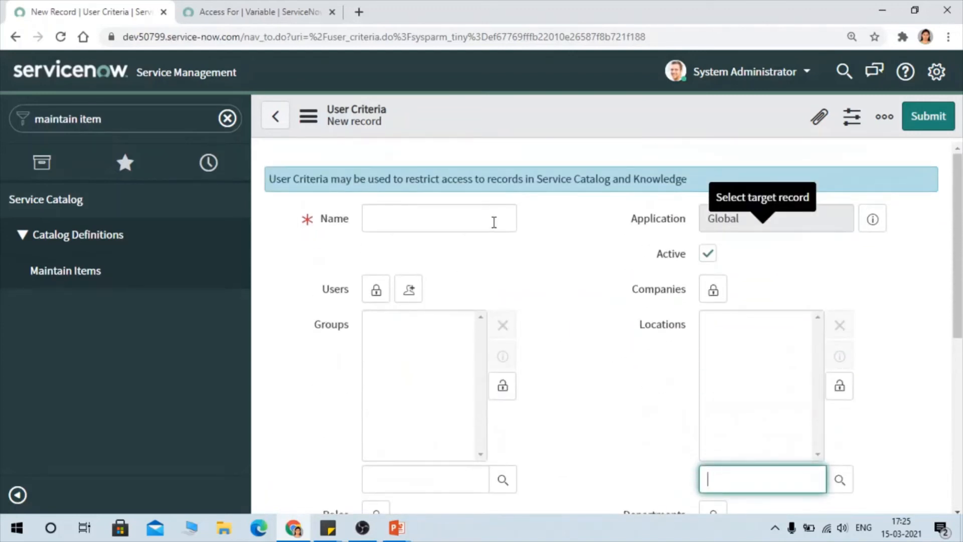
{"action": "left_click", "coordinate": [470, 225]}
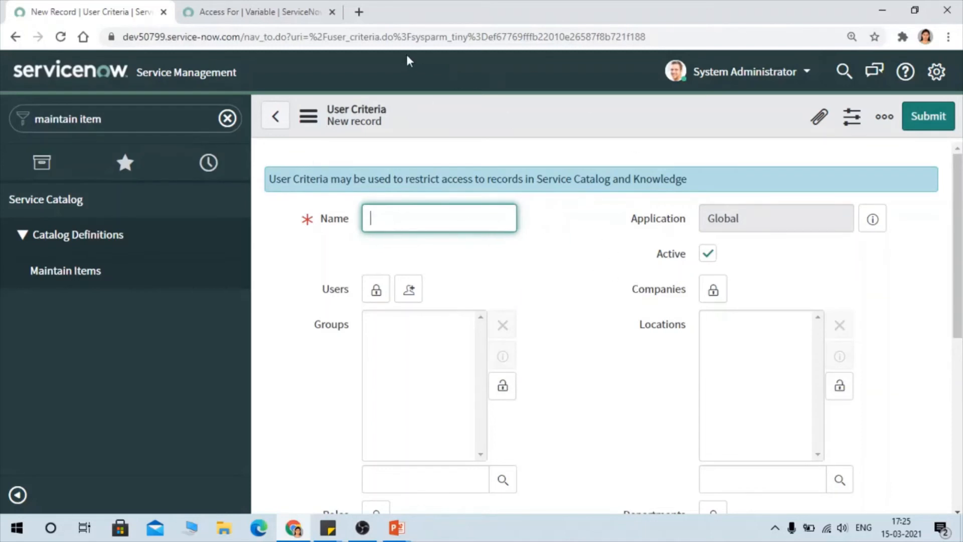
Discard the unsaved user criteria record and go back to the New Joiner Request catalog item.
{"action": "left_click", "coordinate": [379, 37]}
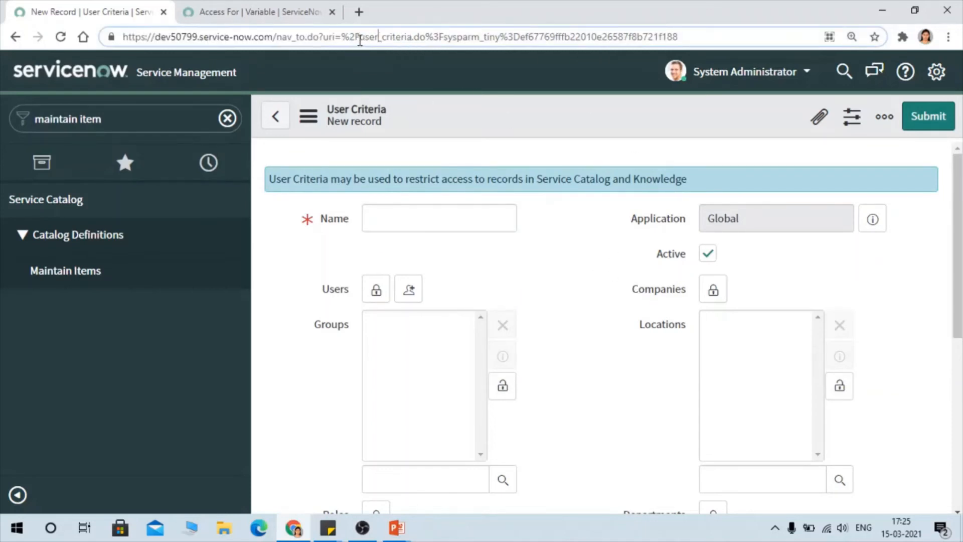
{"action": "left_click_drag", "start_coordinate": [360, 40], "coordinate": [416, 38]}
{"action": "left_click", "coordinate": [610, 235]}
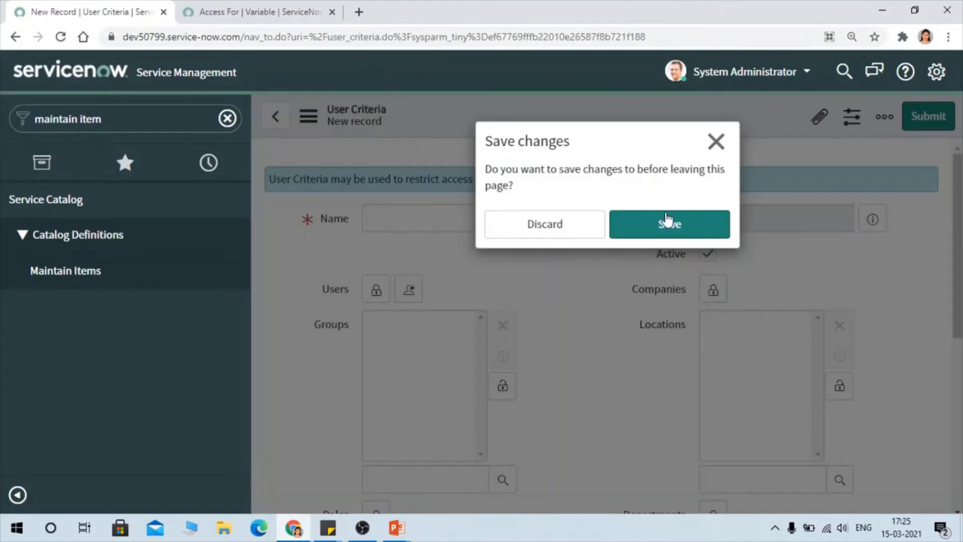
{"action": "left_click", "coordinate": [571, 232]}
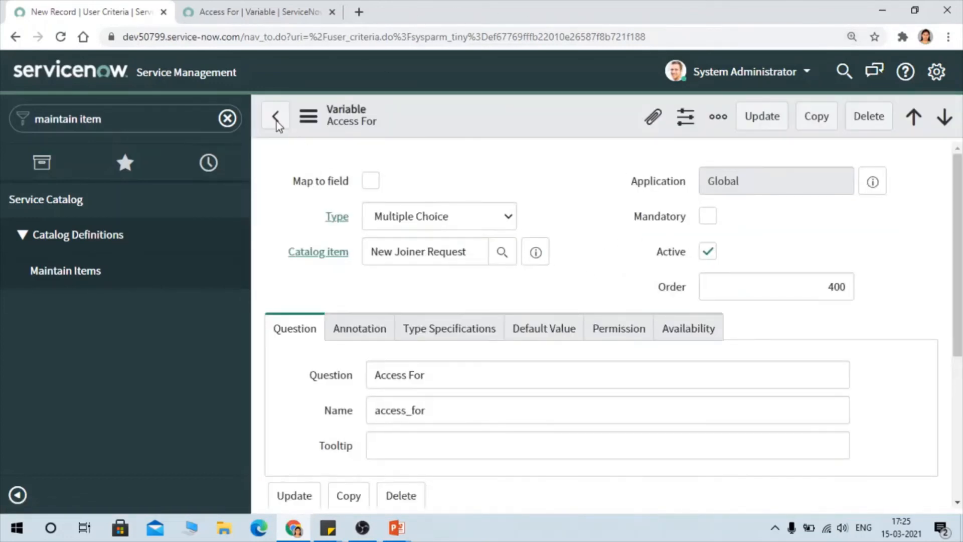
{"action": "left_click", "coordinate": [276, 121]}
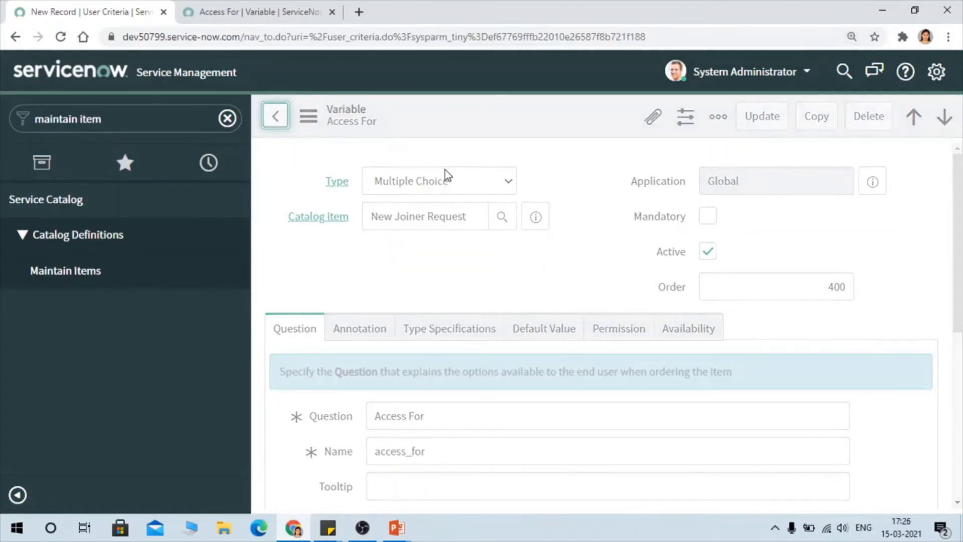
Review the item's Not Available For, Categories, Catalogs, Related Articles, Related Catalog Items and variable lists, and preview its order form.
{"action": "scroll", "coordinate": [662, 299], "scroll_direction": "down", "scroll_amount": 5}
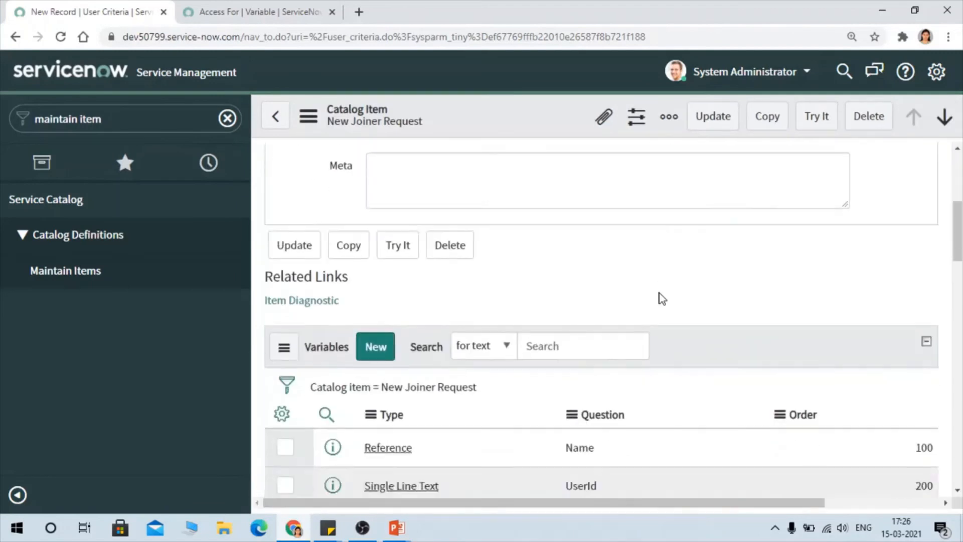
{"action": "scroll", "coordinate": [662, 298], "scroll_direction": "down", "scroll_amount": 4}
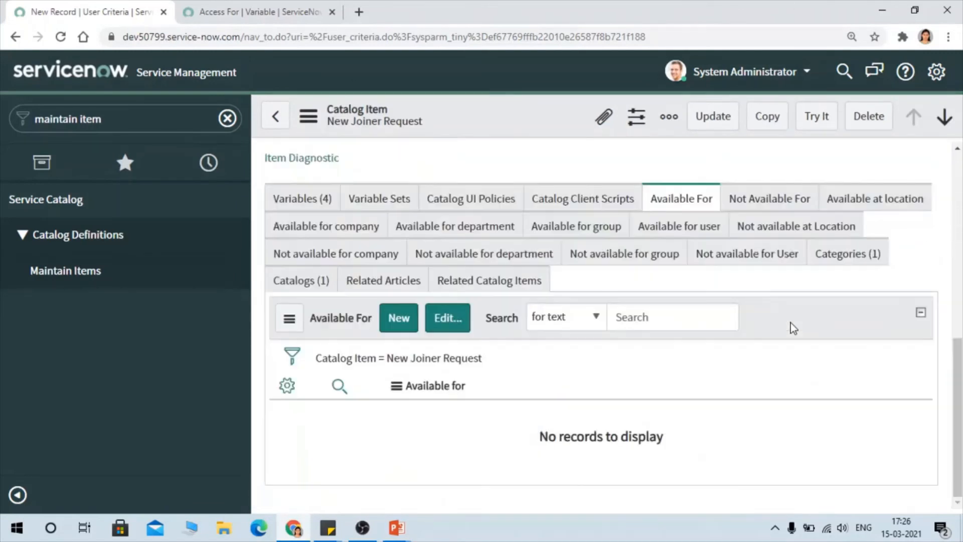
{"action": "scroll", "coordinate": [671, 307], "scroll_direction": "down", "scroll_amount": 8}
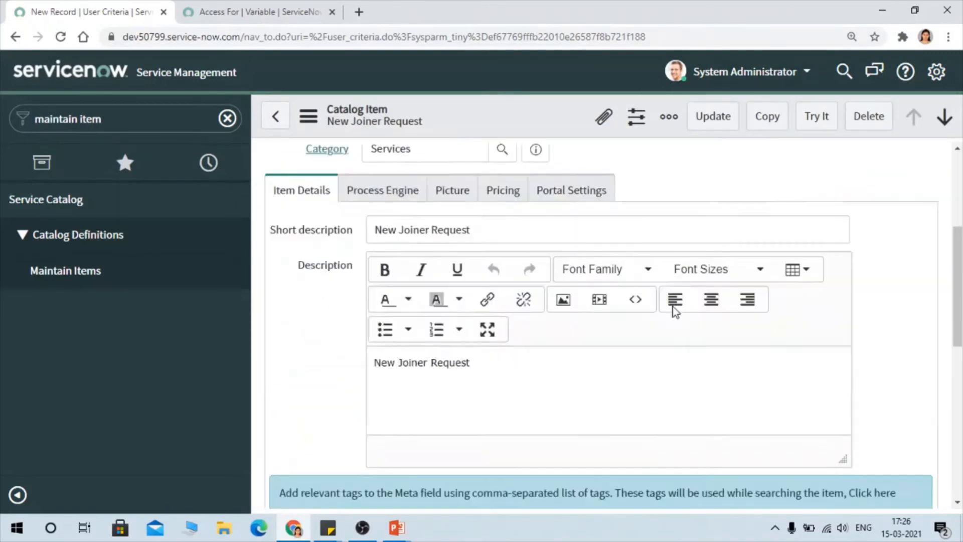
{"action": "scroll", "coordinate": [642, 316], "scroll_direction": "down", "scroll_amount": 4}
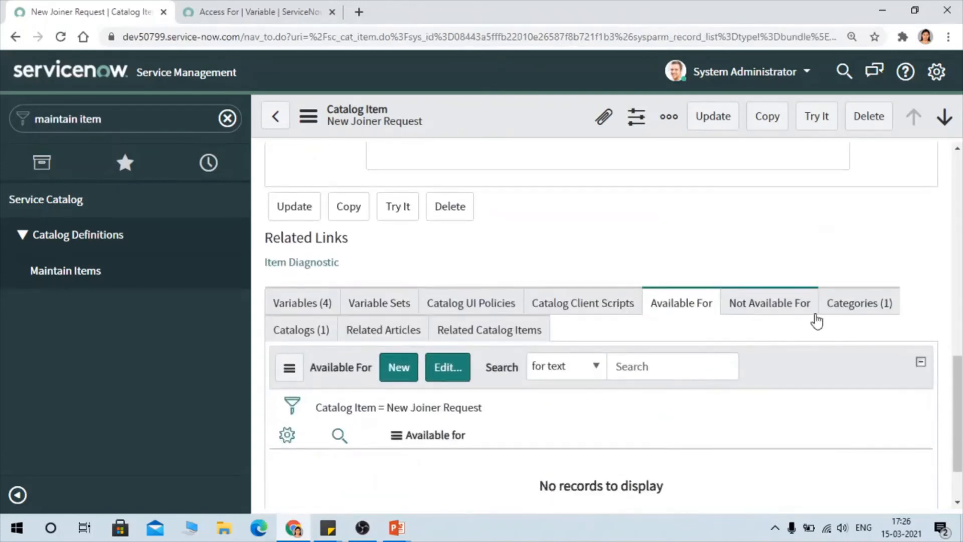
{"action": "left_click", "coordinate": [801, 307]}
{"action": "left_click", "coordinate": [861, 303]}
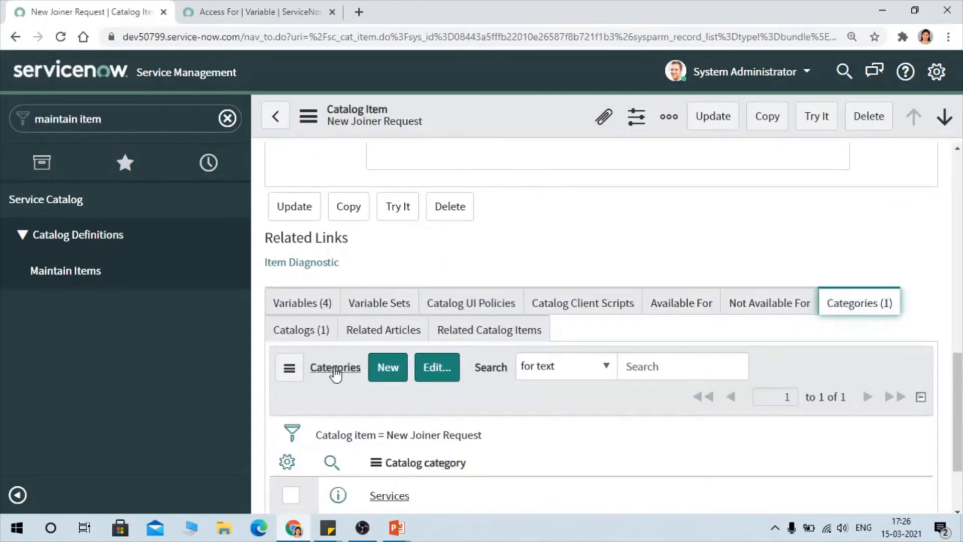
{"action": "left_click", "coordinate": [327, 332]}
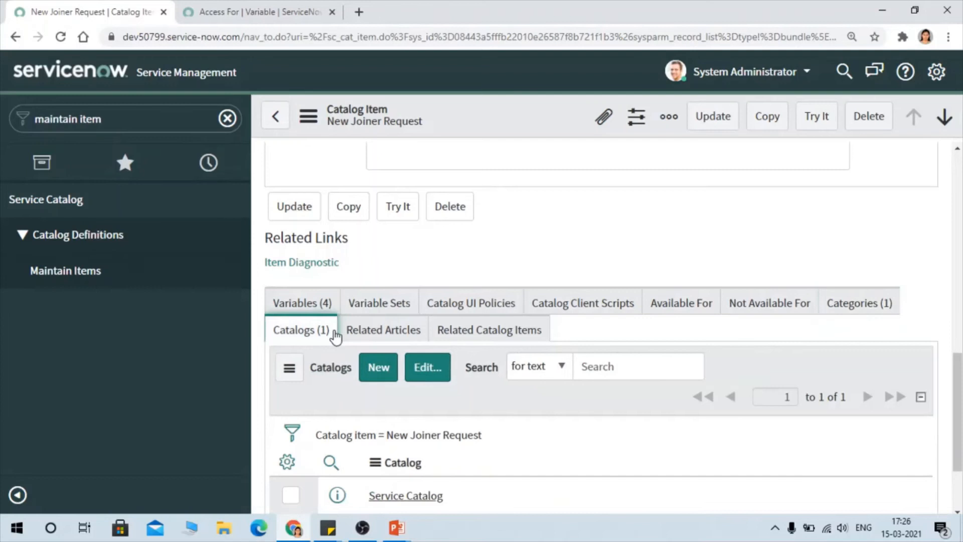
{"action": "left_click", "coordinate": [383, 331]}
{"action": "scroll", "coordinate": [661, 372], "scroll_direction": "down", "scroll_amount": 2}
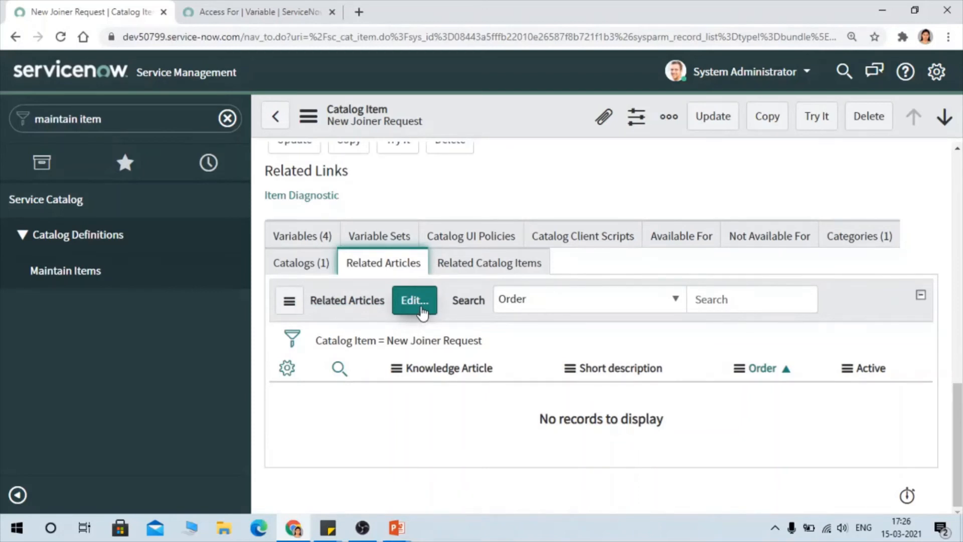
{"action": "left_click", "coordinate": [485, 272]}
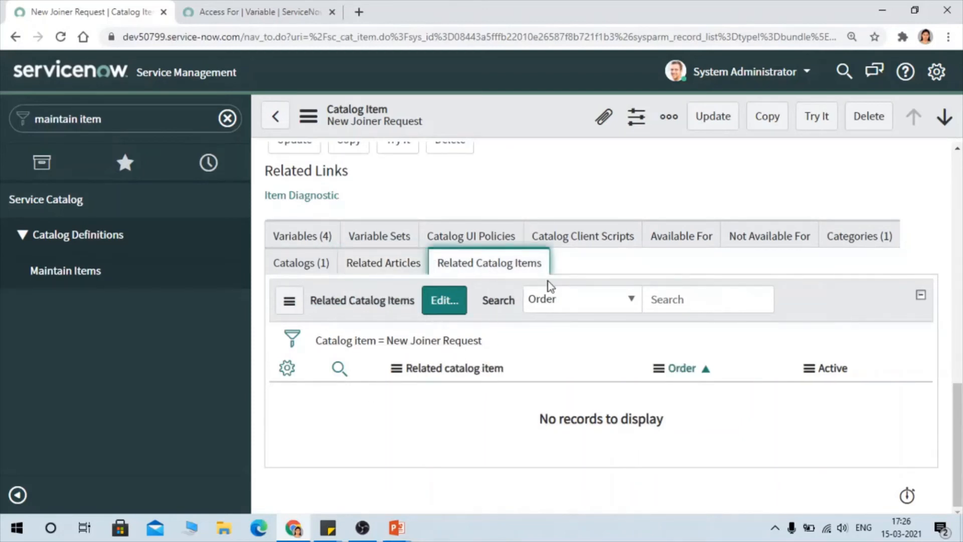
{"action": "left_click", "coordinate": [383, 261]}
{"action": "left_click", "coordinate": [384, 244]}
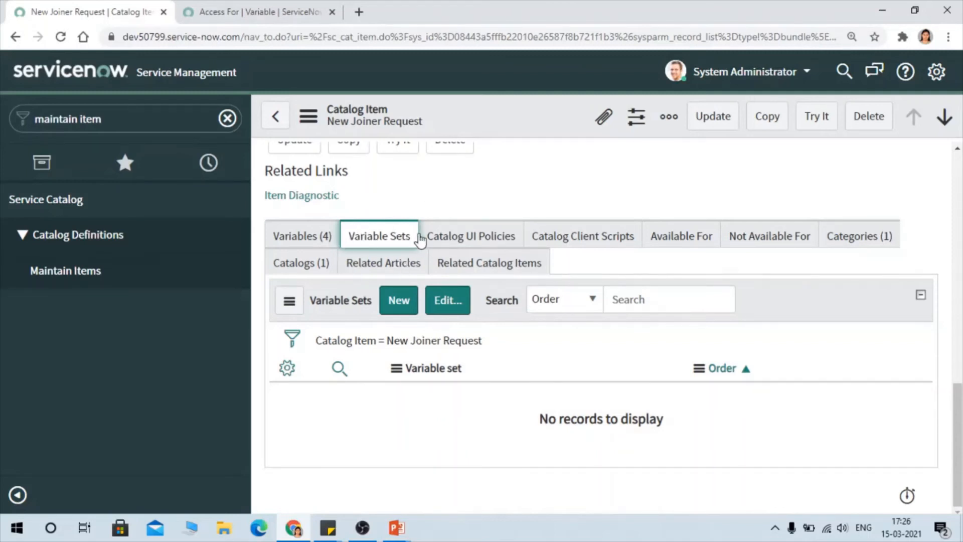
{"action": "left_click", "coordinate": [308, 245]}
{"action": "left_click", "coordinate": [832, 119]}
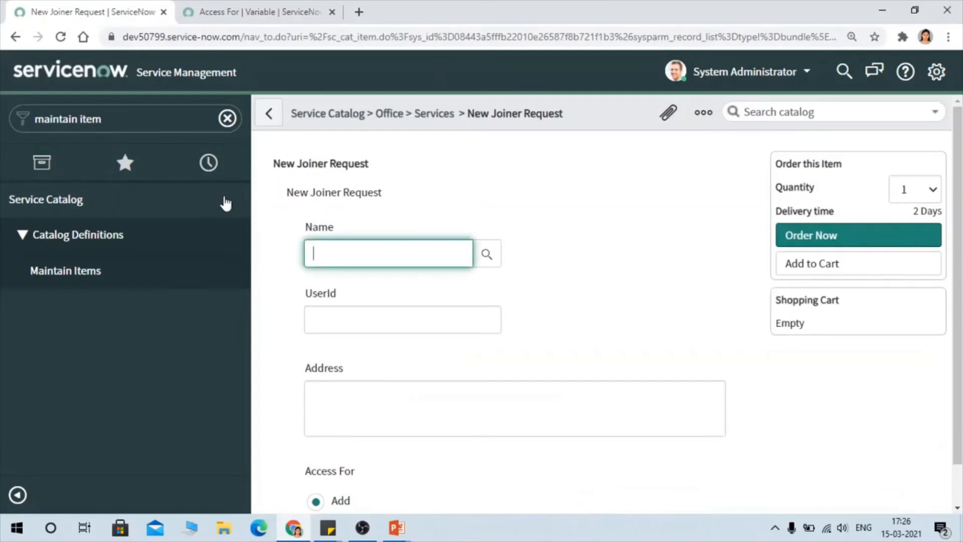
Find and open the Workflow Editor, and close the browser tab of the Access For variable.
{"action": "left_click", "coordinate": [138, 123]}
{"action": "type", "text": "wor"}
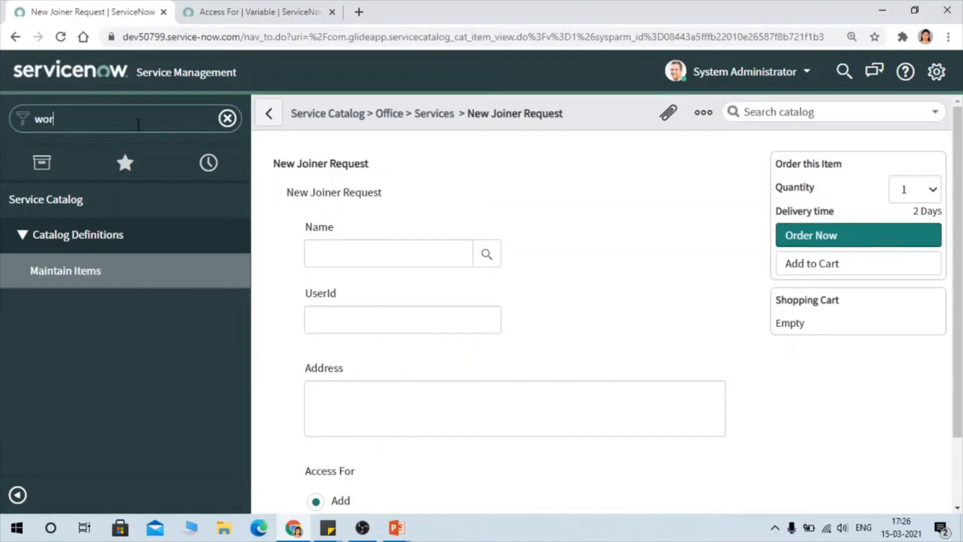
{"action": "type", "text": "kflow e"}
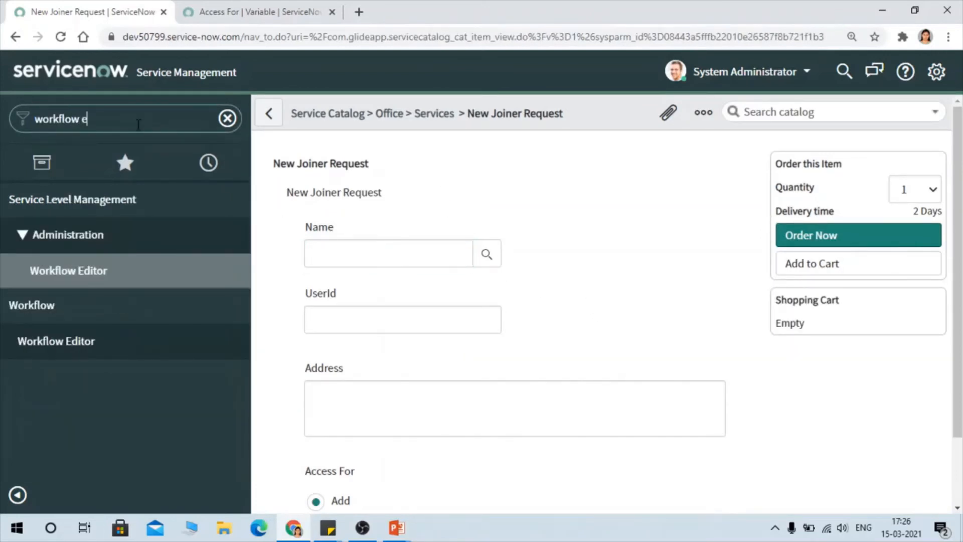
{"action": "left_click", "coordinate": [34, 349]}
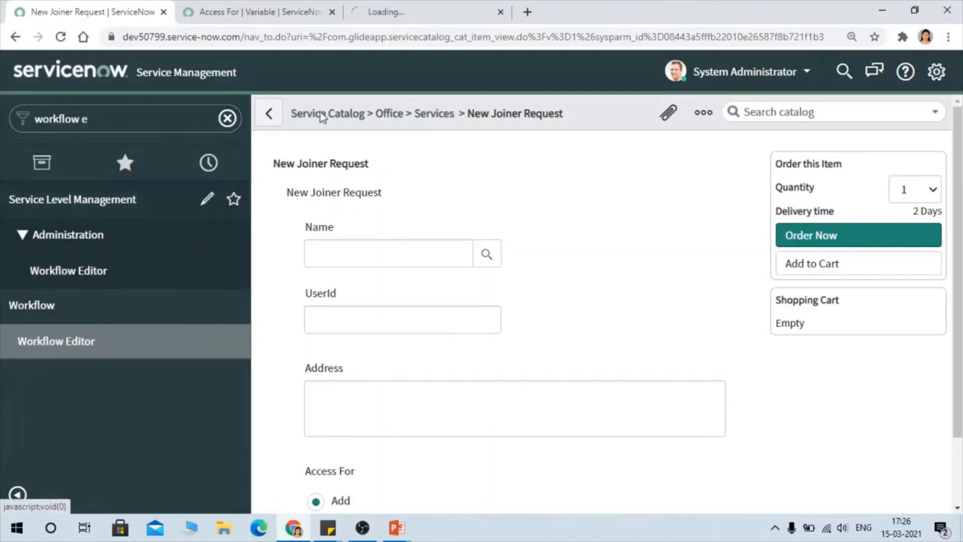
{"action": "left_click", "coordinate": [333, 12]}
{"action": "left_click", "coordinate": [271, 9]}
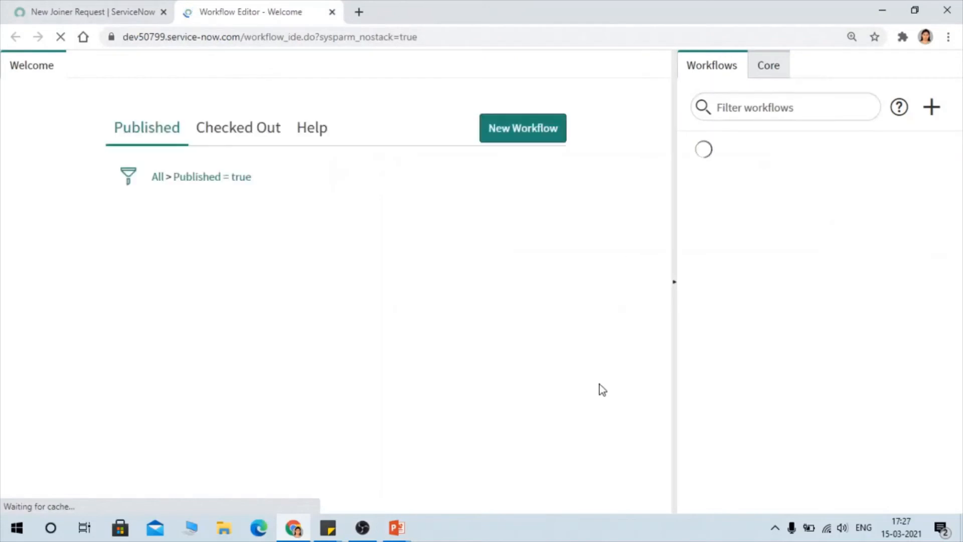
Start a new workflow named New Joiner Flow that runs on the Requested Item [sc_req_item] table.
{"action": "left_click", "coordinate": [526, 129]}
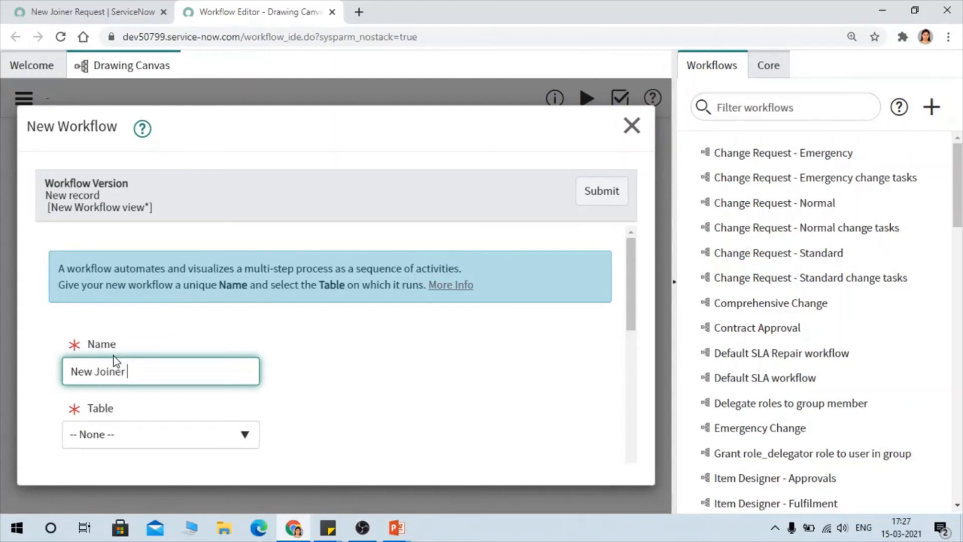
{"action": "type", "text": "low"}
{"action": "scroll", "coordinate": [143, 281], "scroll_direction": "down", "scroll_amount": 3}
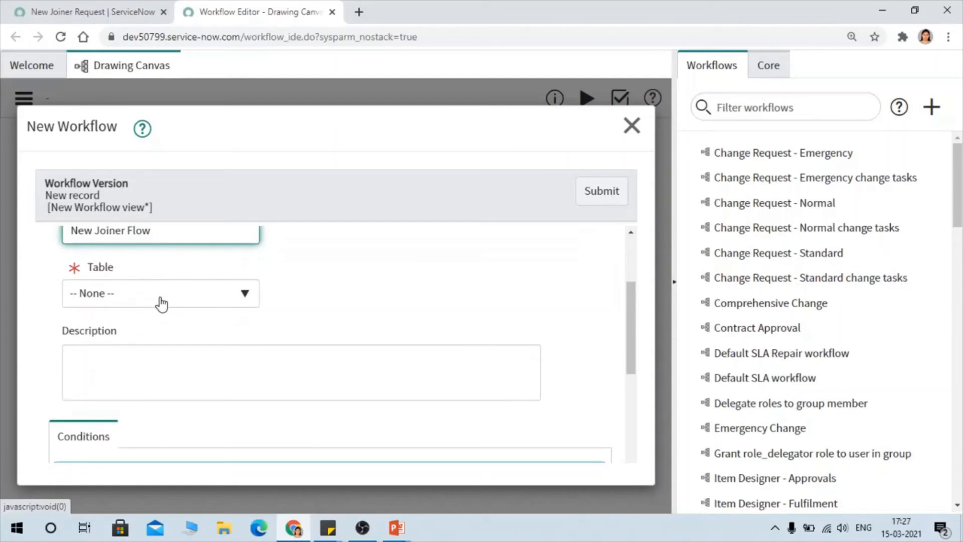
{"action": "left_click", "coordinate": [160, 302]}
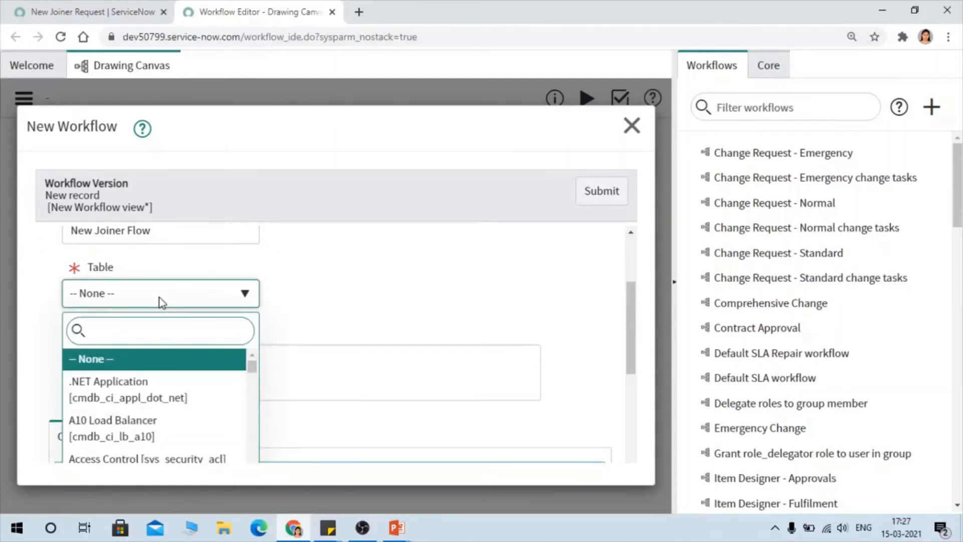
{"action": "type", "text": "sc_req_item"}
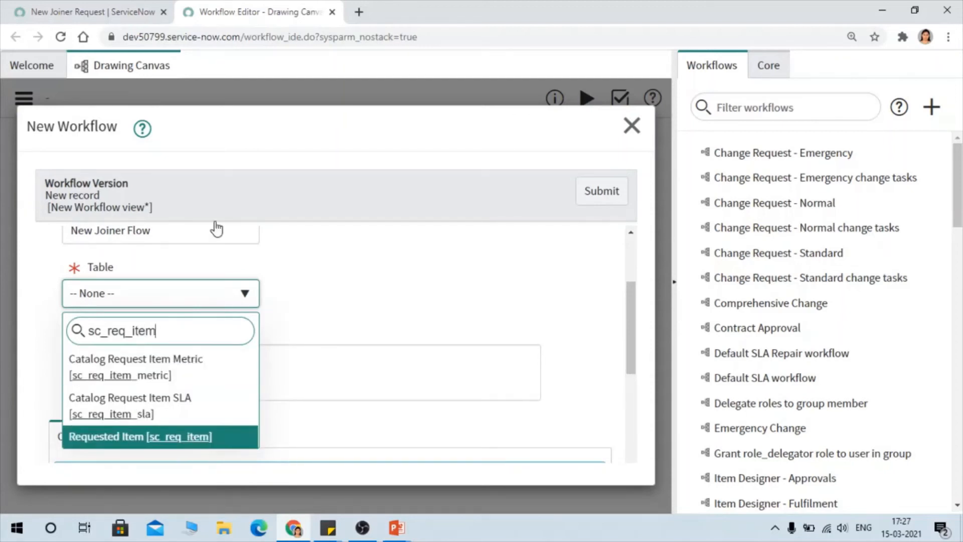
{"action": "key", "text": "Return"}
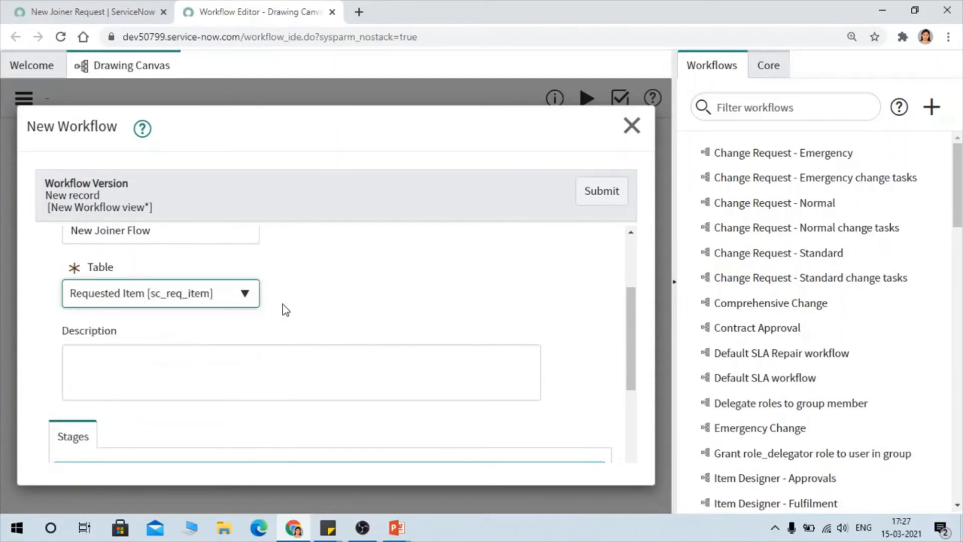
Describe the workflow as "New Joiner flow", keep the Computed stage order, and submit it.
{"action": "scroll", "coordinate": [287, 357], "scroll_direction": "down", "scroll_amount": 3}
{"action": "scroll", "coordinate": [245, 327], "scroll_direction": "up", "scroll_amount": 3}
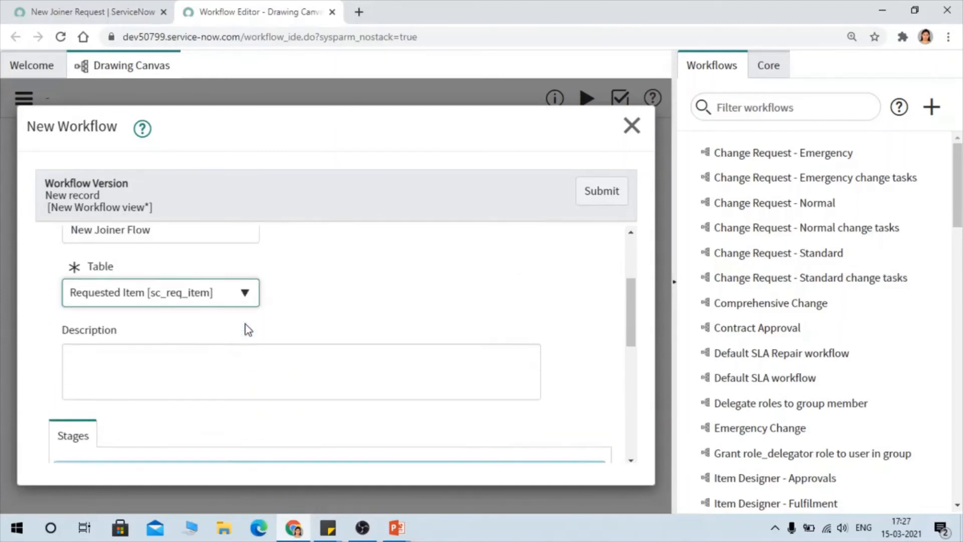
{"action": "left_click", "coordinate": [101, 386]}
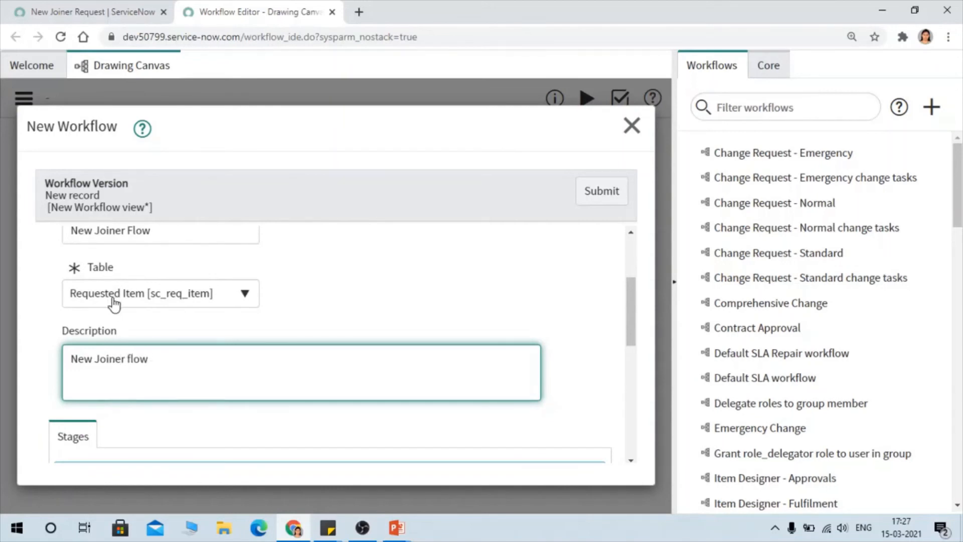
{"action": "scroll", "coordinate": [155, 338], "scroll_direction": "down", "scroll_amount": 8}
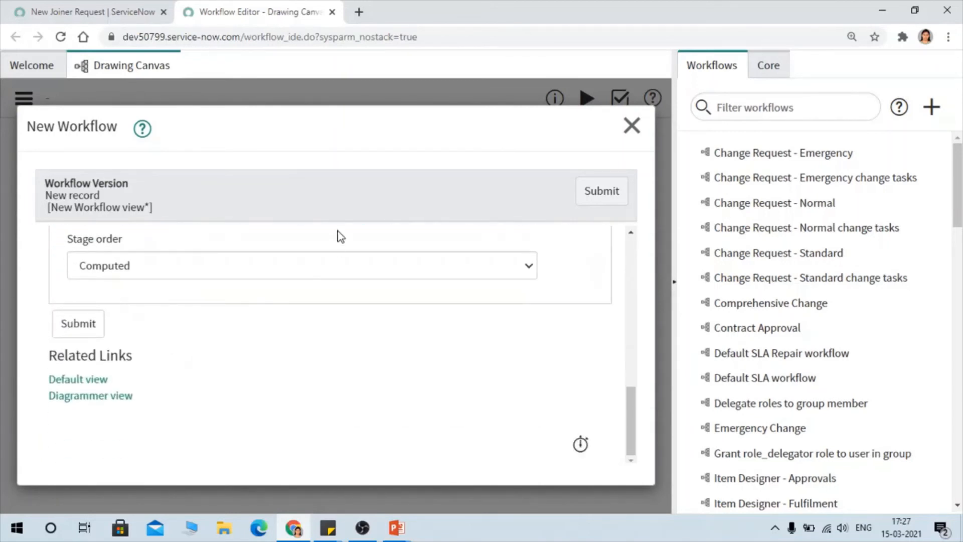
{"action": "left_click", "coordinate": [86, 329]}
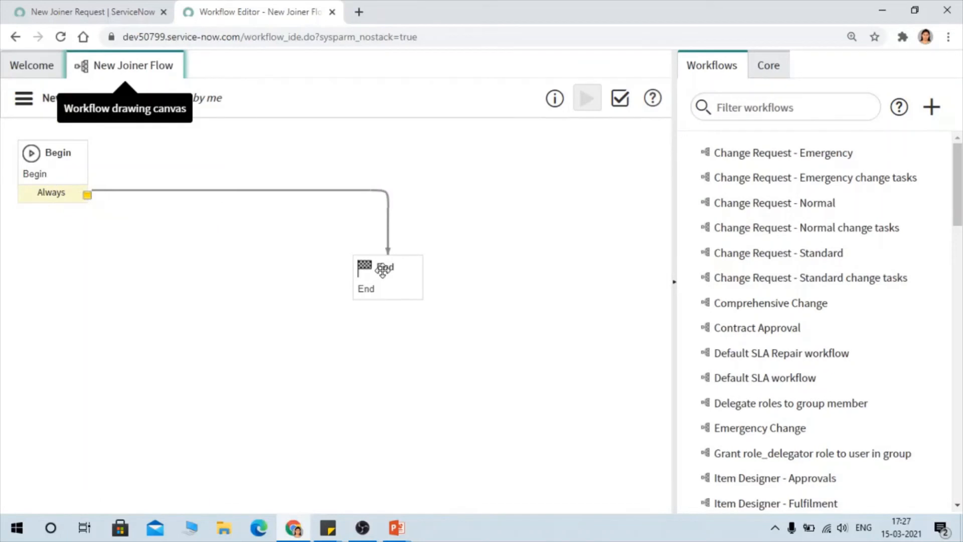
Move the End activity to the canvas's lower right and add an Approval - User core activity beside Begin.
{"action": "left_click_drag", "start_coordinate": [384, 269], "coordinate": [580, 423]}
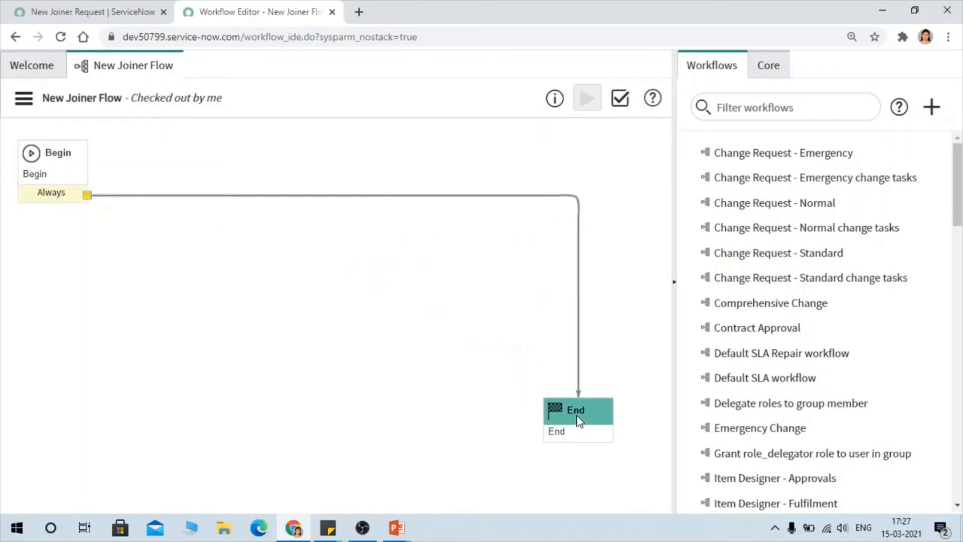
{"action": "left_click", "coordinate": [769, 66]}
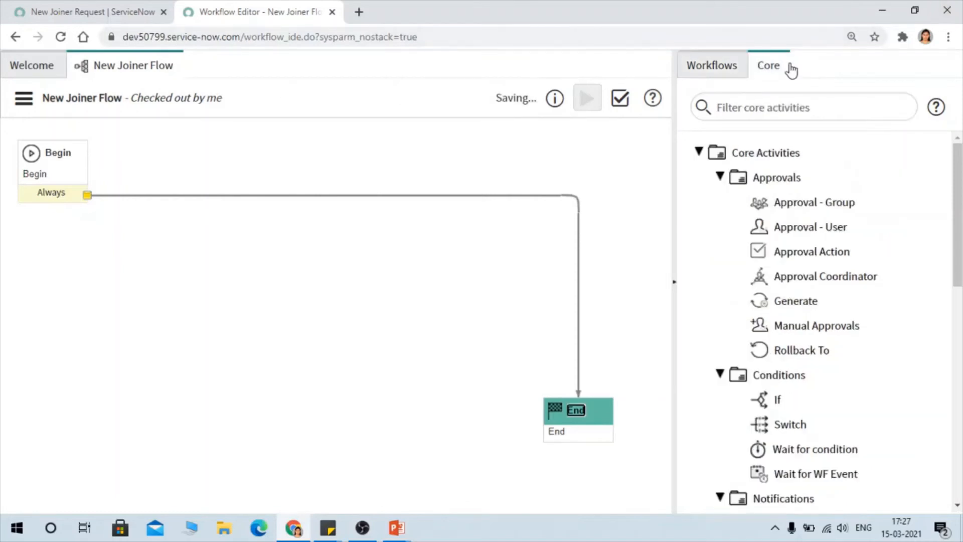
{"action": "scroll", "coordinate": [947, 157], "scroll_direction": "down", "scroll_amount": 10}
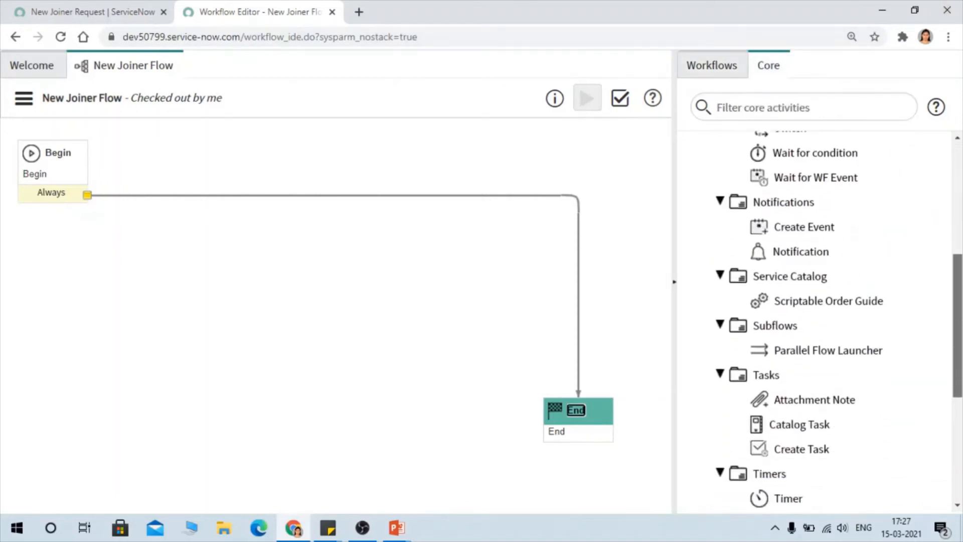
{"action": "left_click_drag", "start_coordinate": [958, 381], "coordinate": [937, 133]}
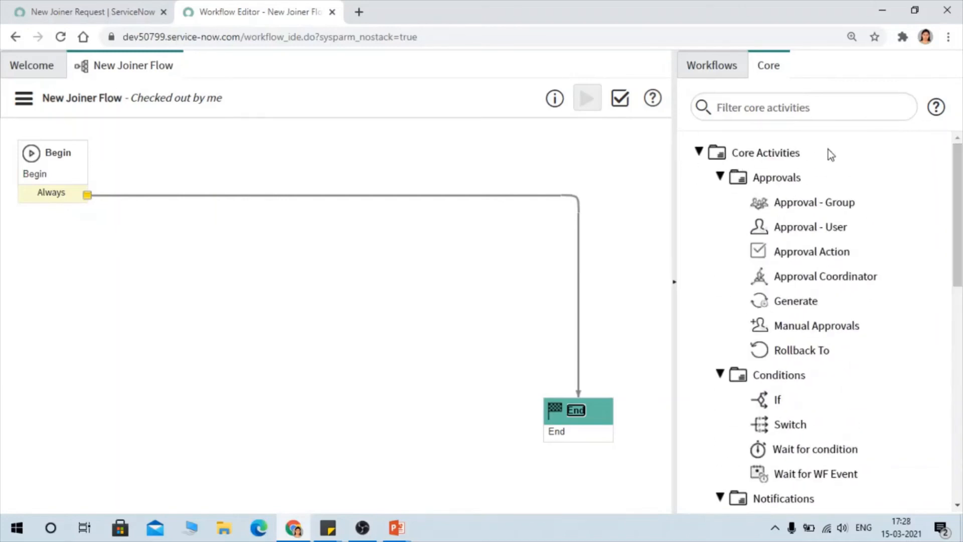
{"action": "mouse_move", "coordinate": [828, 227]}
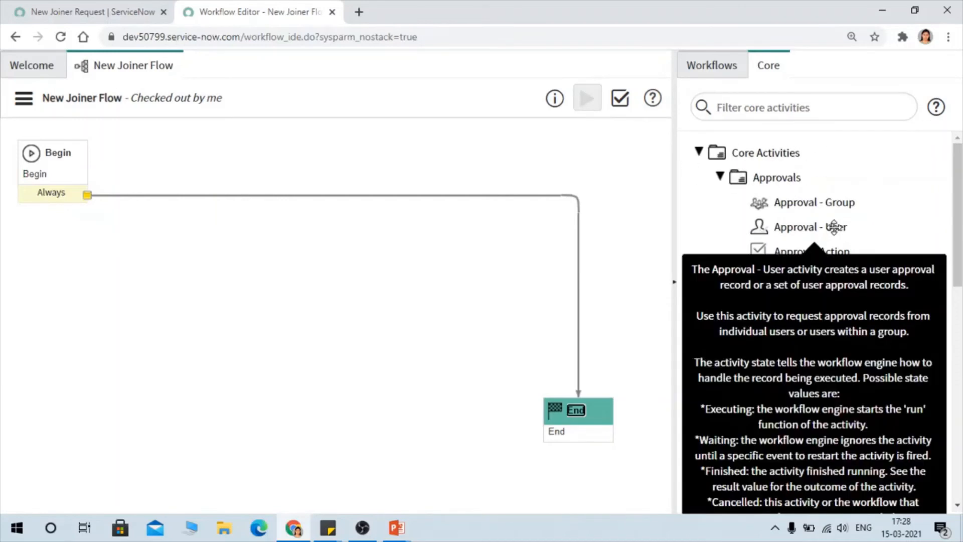
{"action": "left_click_drag", "start_coordinate": [827, 227], "coordinate": [311, 151]}
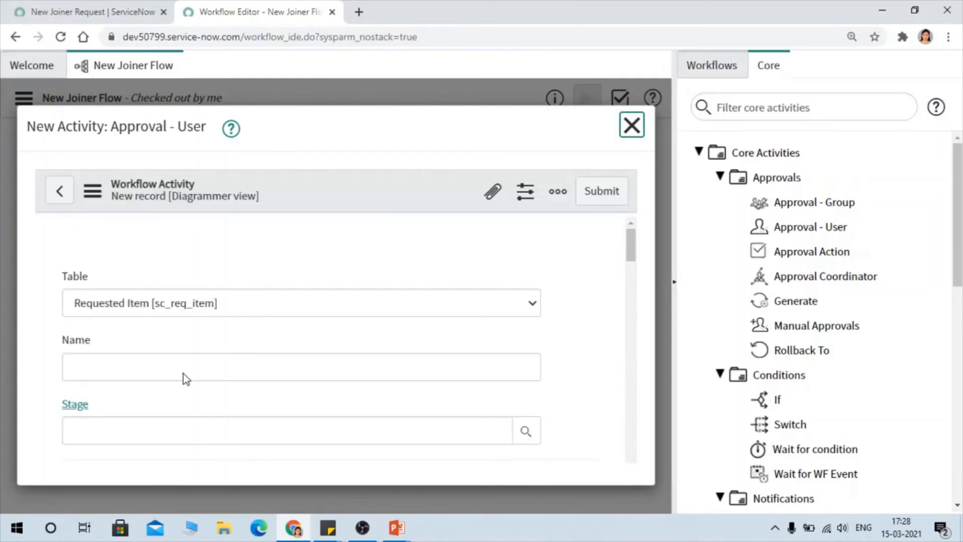
Name the new user approval activity Approval User.
{"action": "left_click", "coordinate": [137, 308]}
{"action": "type", "text": "Approval User"}
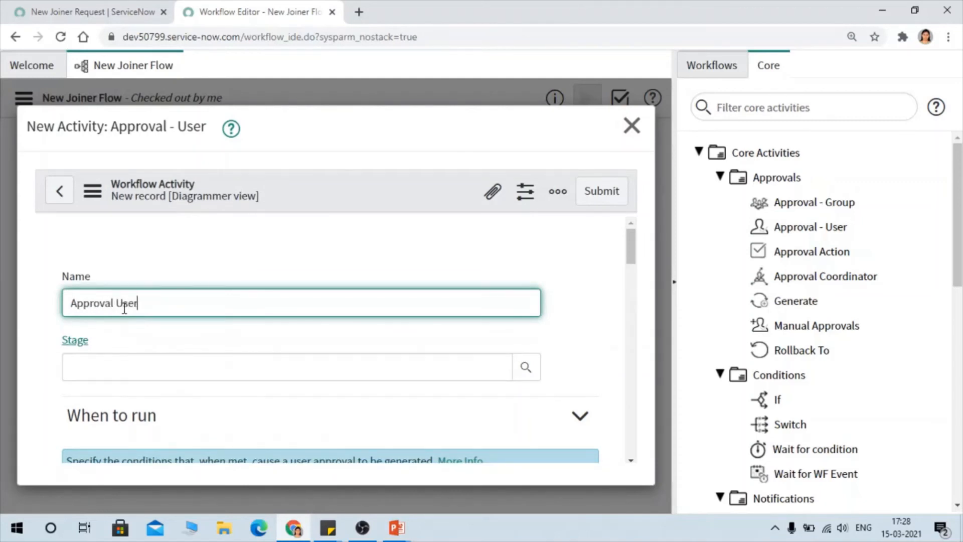
Inspect the approver selection options by unlocking and relocking the Users and Groups lists.
{"action": "scroll", "coordinate": [209, 362], "scroll_direction": "down", "scroll_amount": 4}
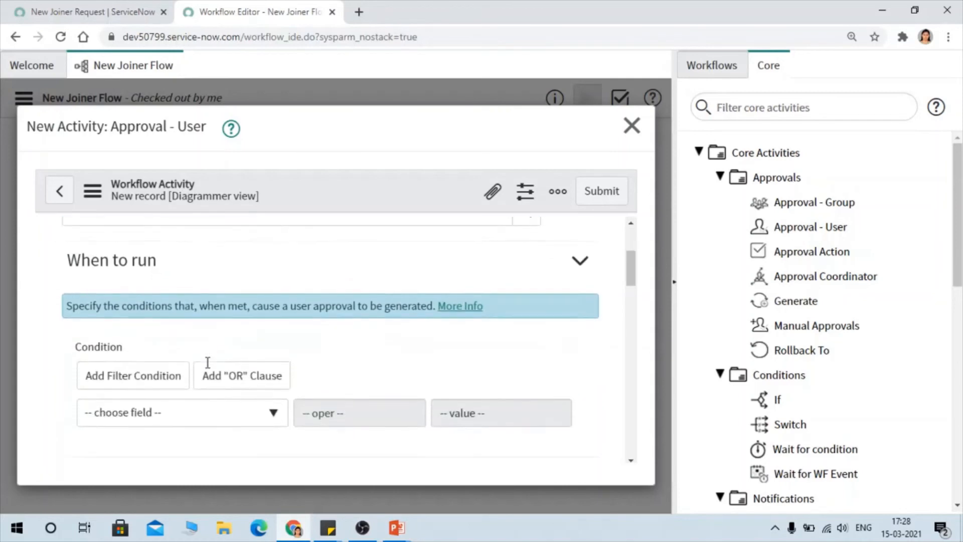
{"action": "scroll", "coordinate": [378, 335], "scroll_direction": "down", "scroll_amount": 4}
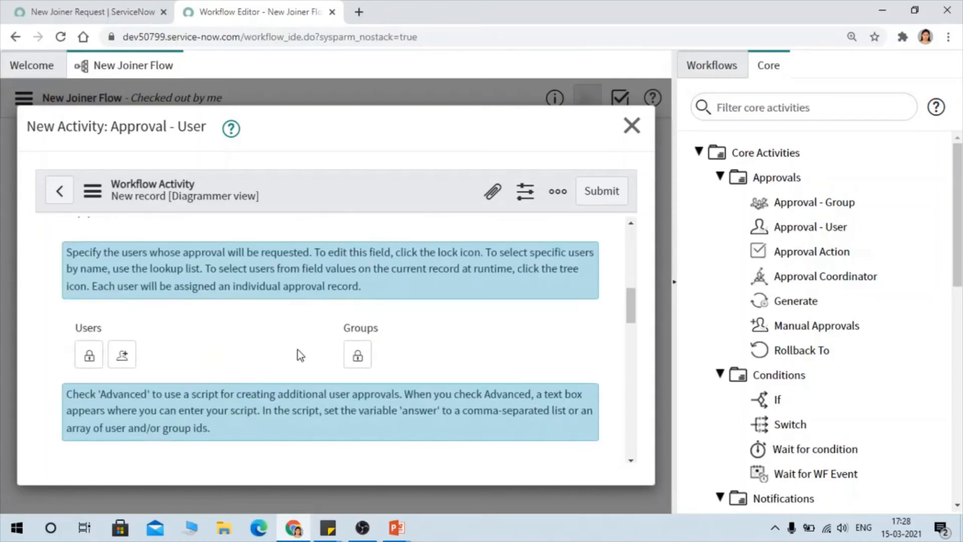
{"action": "left_click", "coordinate": [88, 356]}
{"action": "scroll", "coordinate": [213, 306], "scroll_direction": "down", "scroll_amount": 1}
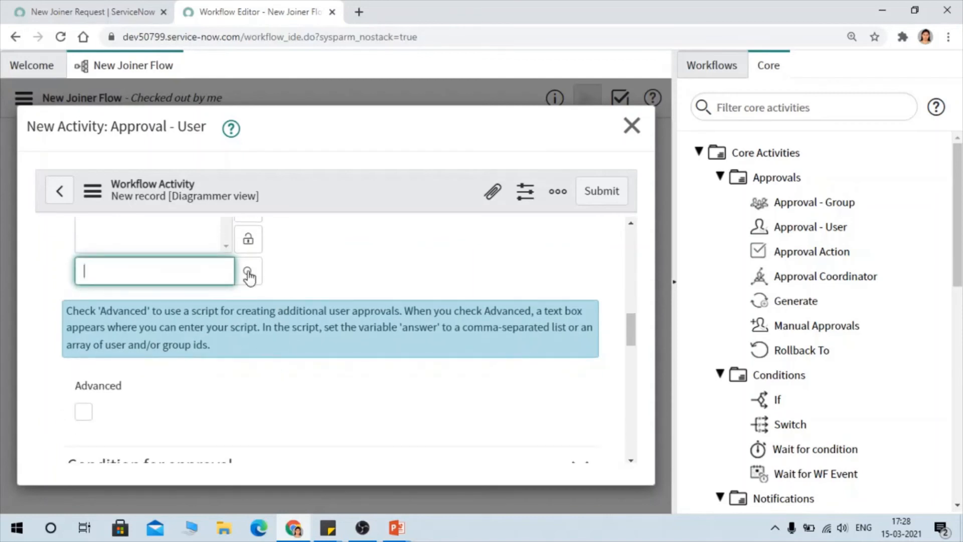
{"action": "scroll", "coordinate": [282, 334], "scroll_direction": "up", "scroll_amount": 2}
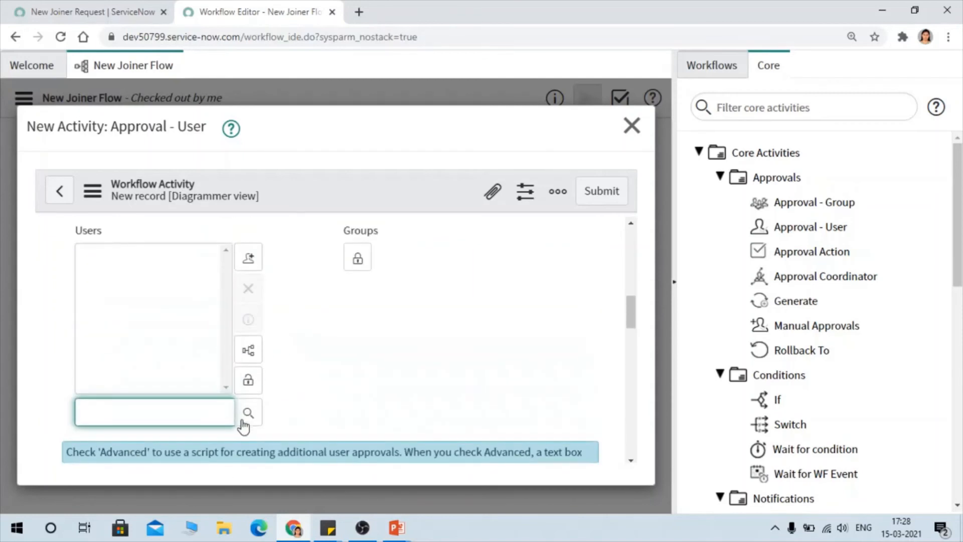
{"action": "left_click", "coordinate": [257, 390]}
{"action": "left_click", "coordinate": [356, 261]}
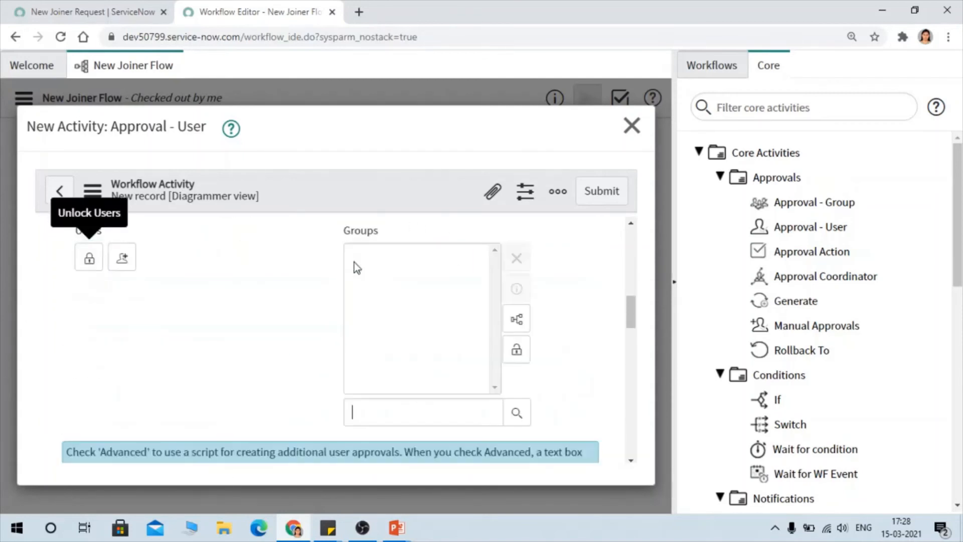
{"action": "left_click", "coordinate": [456, 411]}
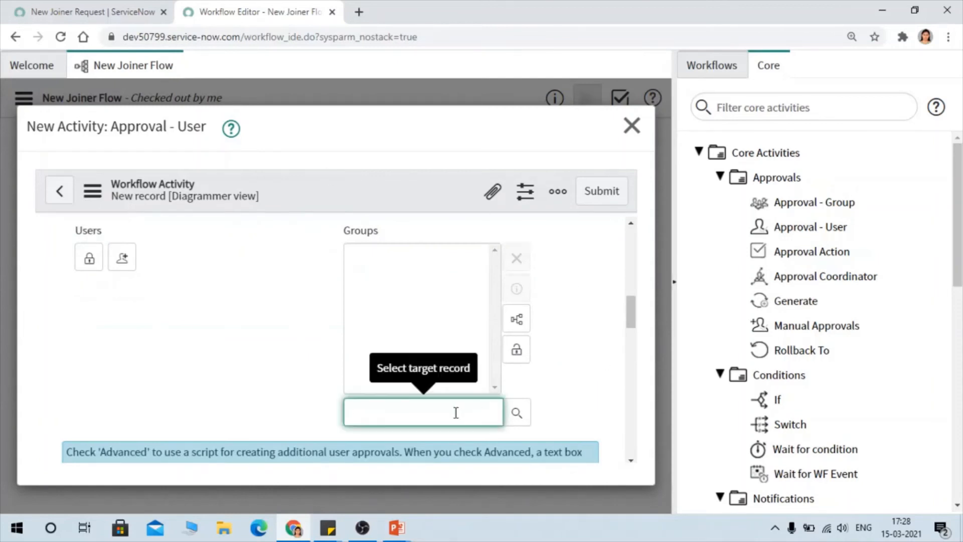
{"action": "left_click", "coordinate": [521, 355]}
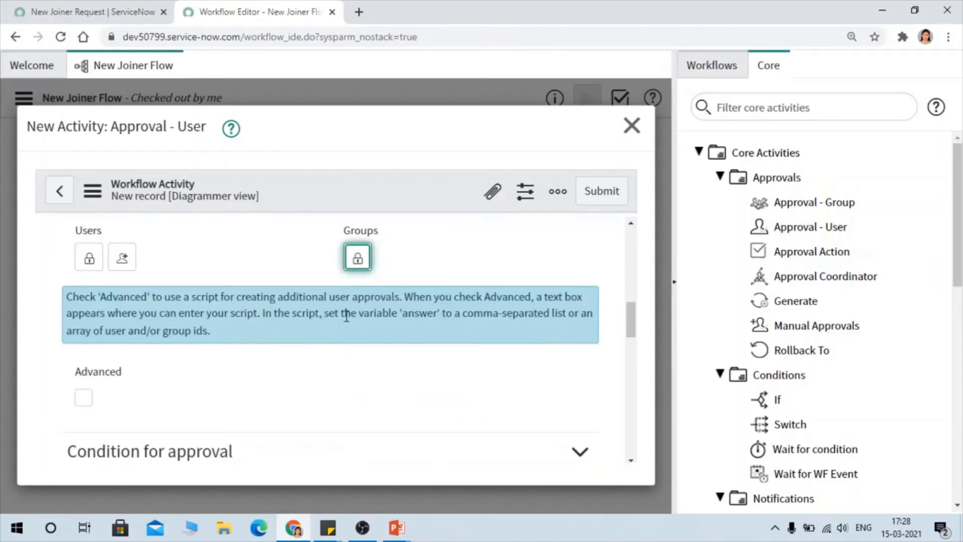
Enable the Advanced option and, below the sample comments in the approvers script, add "var approver;" and begin "approver = current".
{"action": "scroll", "coordinate": [415, 296], "scroll_direction": "down", "scroll_amount": 3}
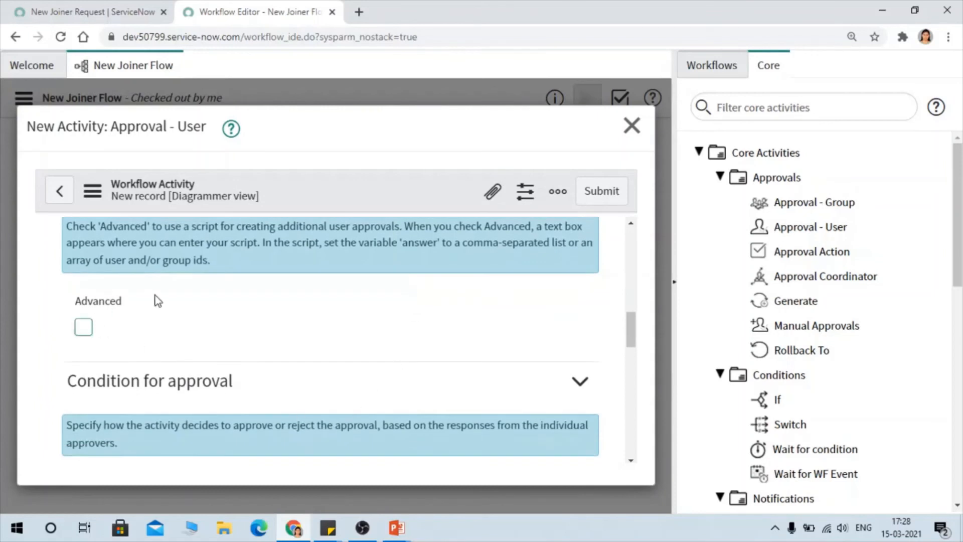
{"action": "left_click", "coordinate": [85, 327]}
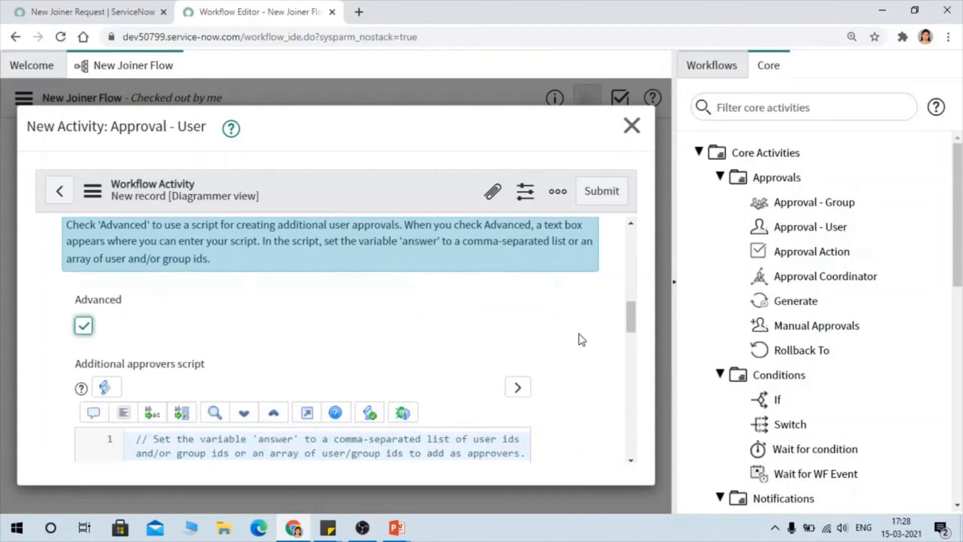
{"action": "scroll", "coordinate": [579, 335], "scroll_direction": "down", "scroll_amount": 3}
{"action": "left_click", "coordinate": [306, 312]}
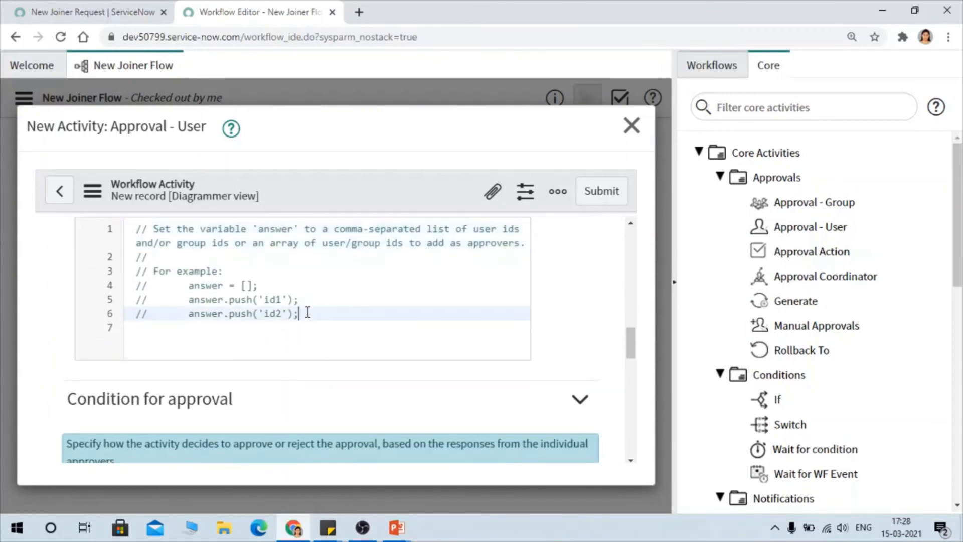
{"action": "key", "text": "Return"}
{"action": "key", "text": "Return"}
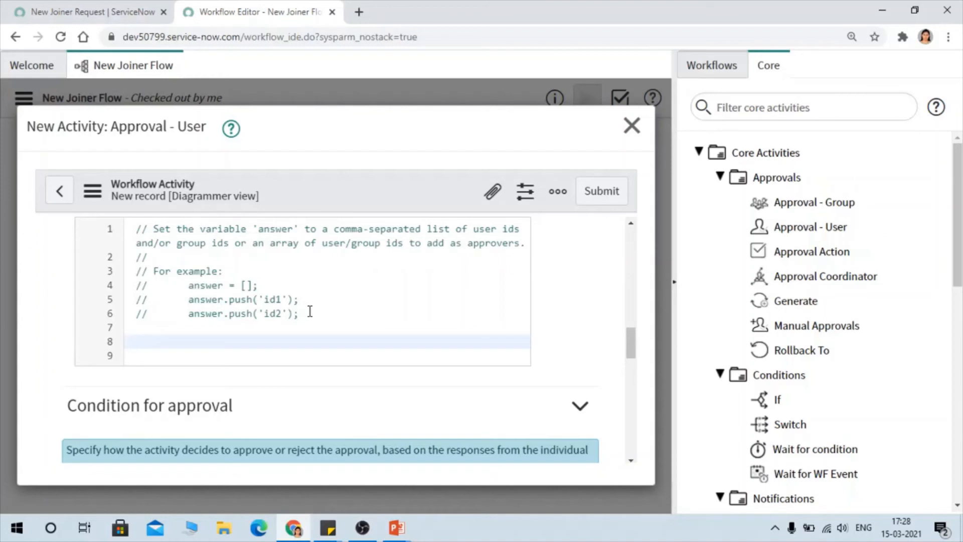
{"action": "type", "text": "ar approver;"}
{"action": "key", "text": "Return"}
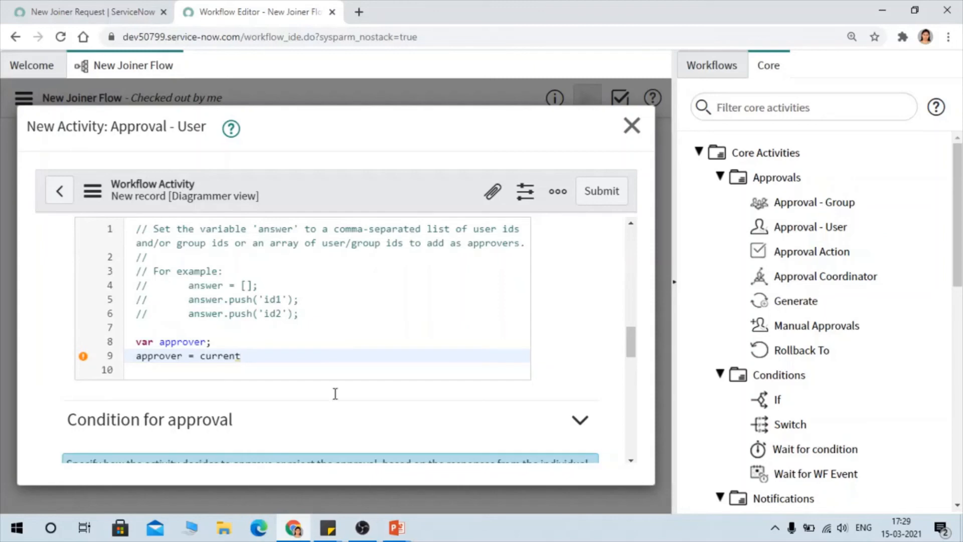
In the New Joiner Request form, choose the first listed user for the Name variable and highlight the entry.
{"action": "left_click", "coordinate": [75, 11]}
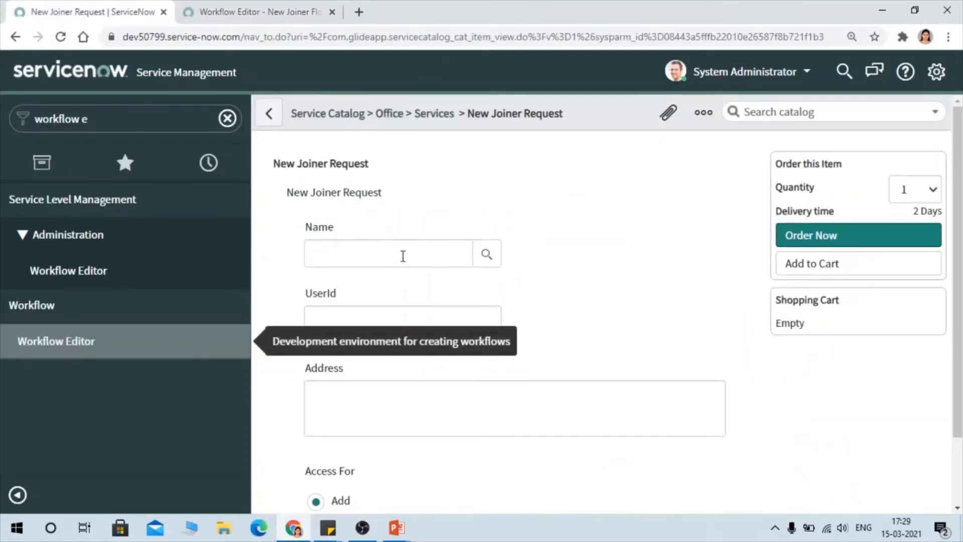
{"action": "left_click", "coordinate": [486, 254]}
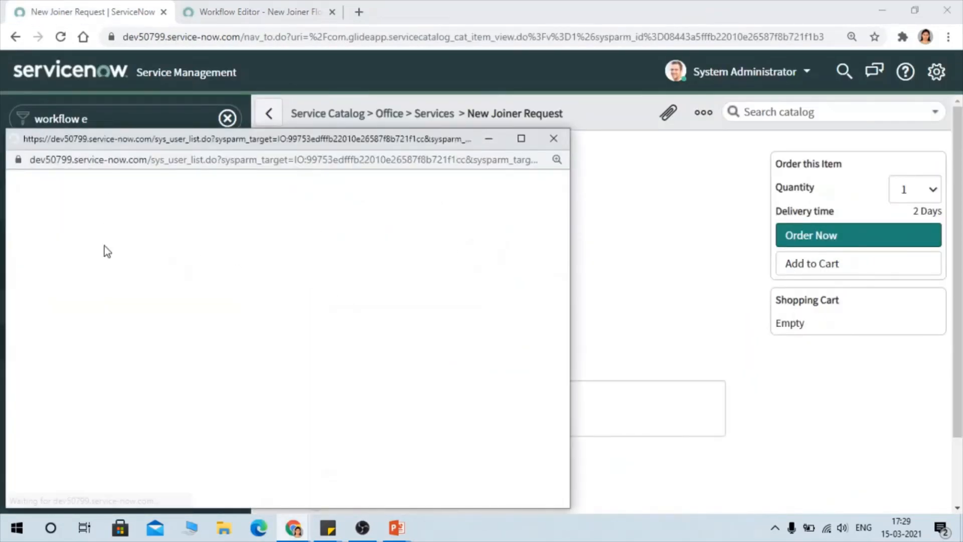
{"action": "left_click", "coordinate": [90, 352]}
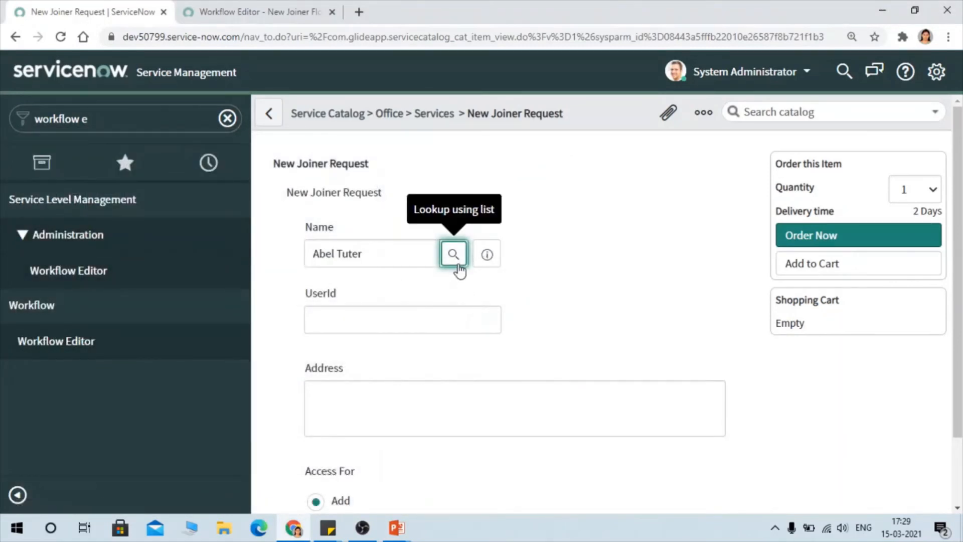
{"action": "left_click", "coordinate": [377, 253]}
{"action": "left_click_drag", "start_coordinate": [377, 253], "coordinate": [302, 254]}
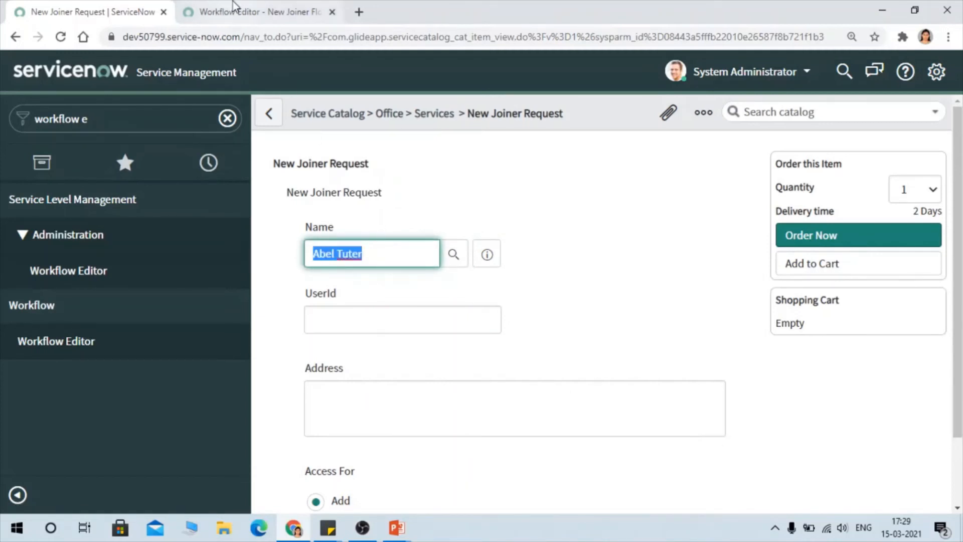
Extend the script's approver assignment to "current.variables.name.", checking the Name variable on the request form along the way.
{"action": "left_click", "coordinate": [256, 11]}
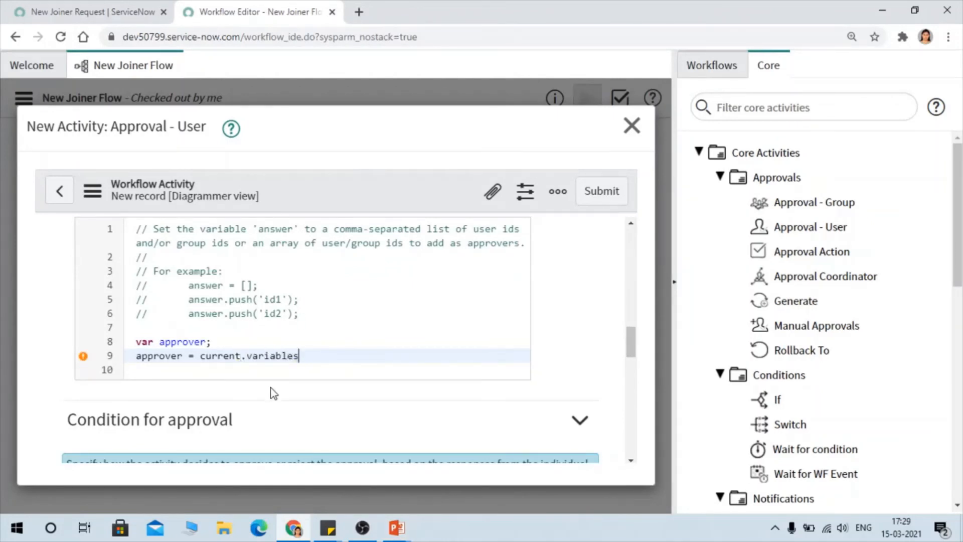
{"action": "left_click", "coordinate": [150, 8]}
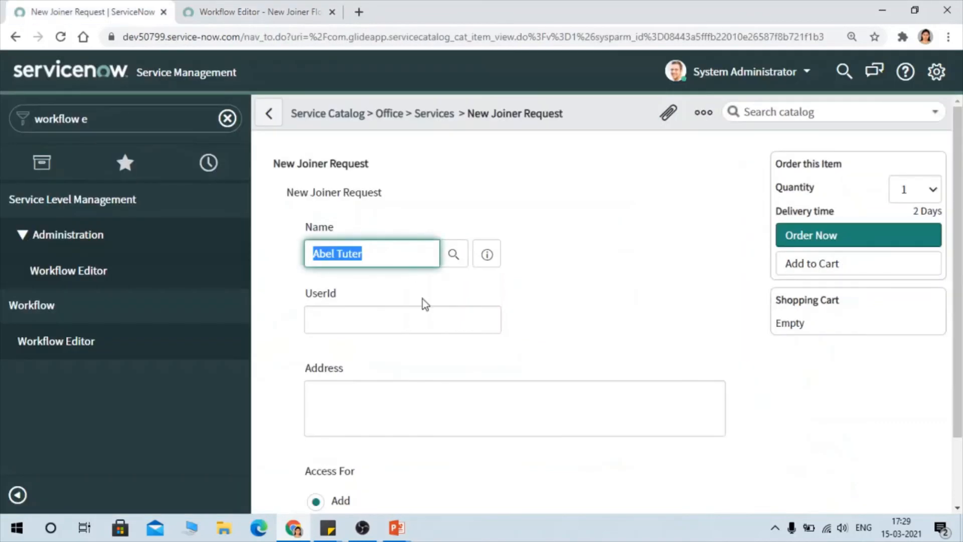
{"action": "left_click", "coordinate": [384, 251]}
{"action": "left_click", "coordinate": [244, 8]}
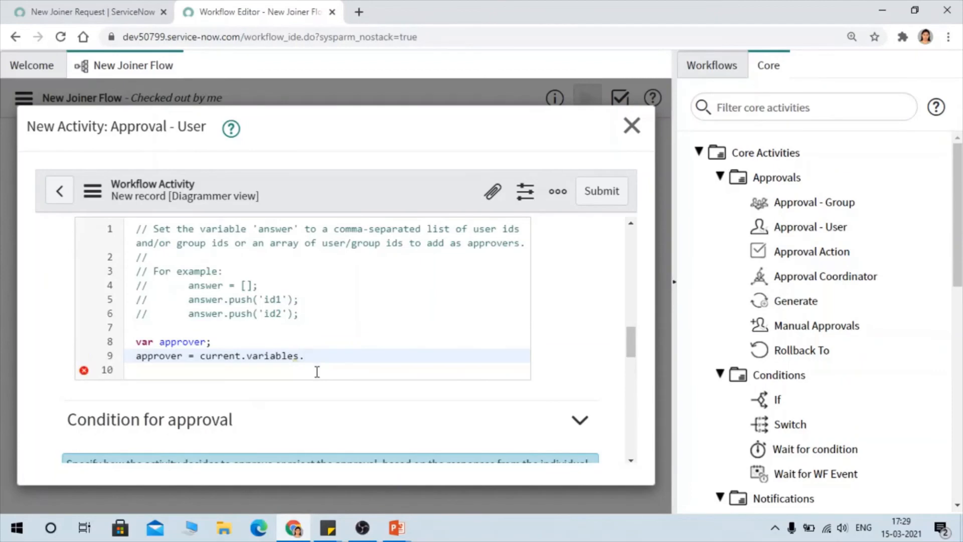
{"action": "left_click", "coordinate": [159, 8]}
{"action": "left_click_drag", "start_coordinate": [379, 253], "coordinate": [278, 243]}
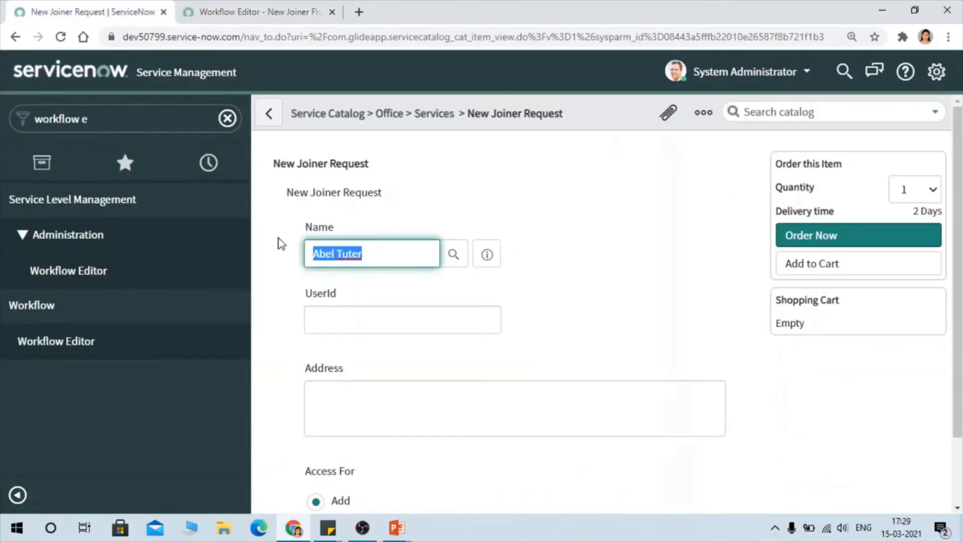
{"action": "left_click", "coordinate": [233, 9]}
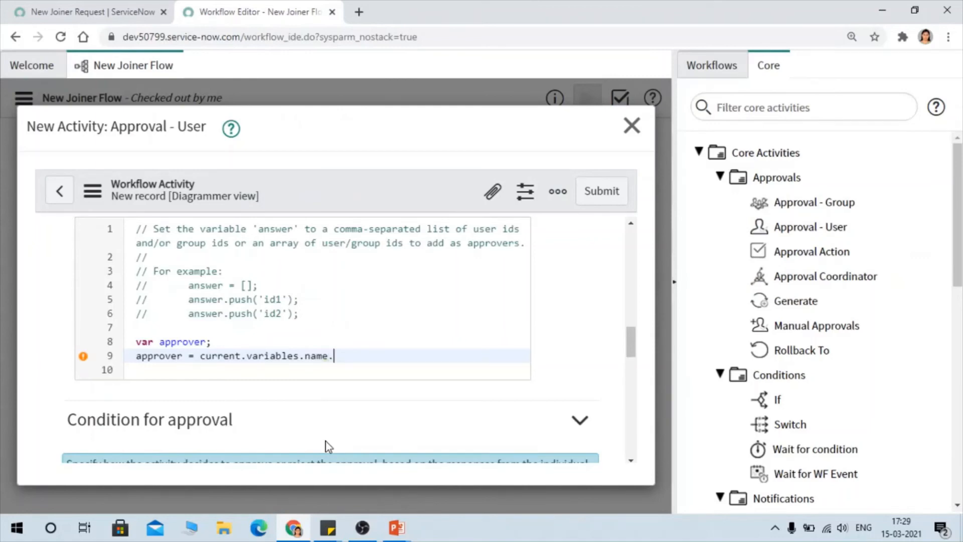
Copy the table name sys_user_list from the address of the Name variable's user lookup window, and close the window.
{"action": "left_click", "coordinate": [30, 10]}
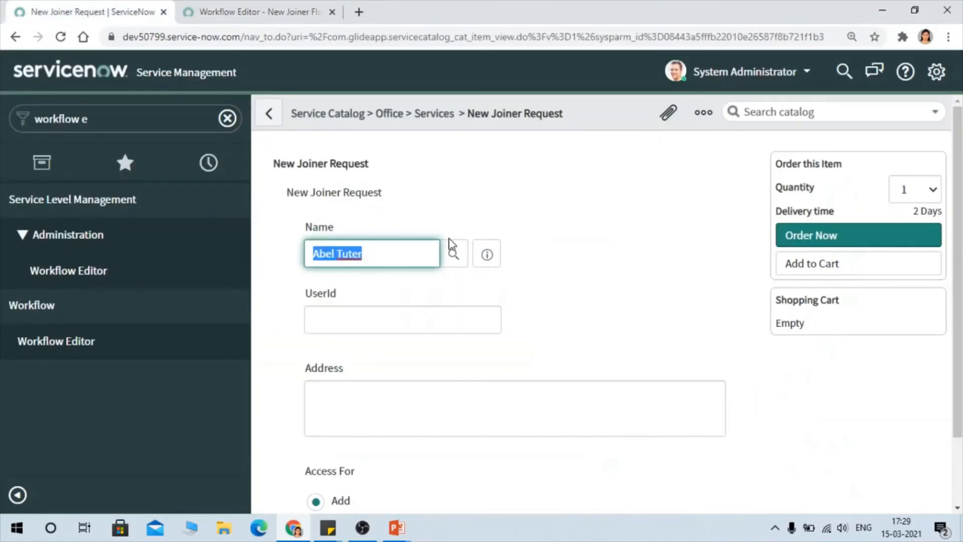
{"action": "left_click", "coordinate": [454, 254]}
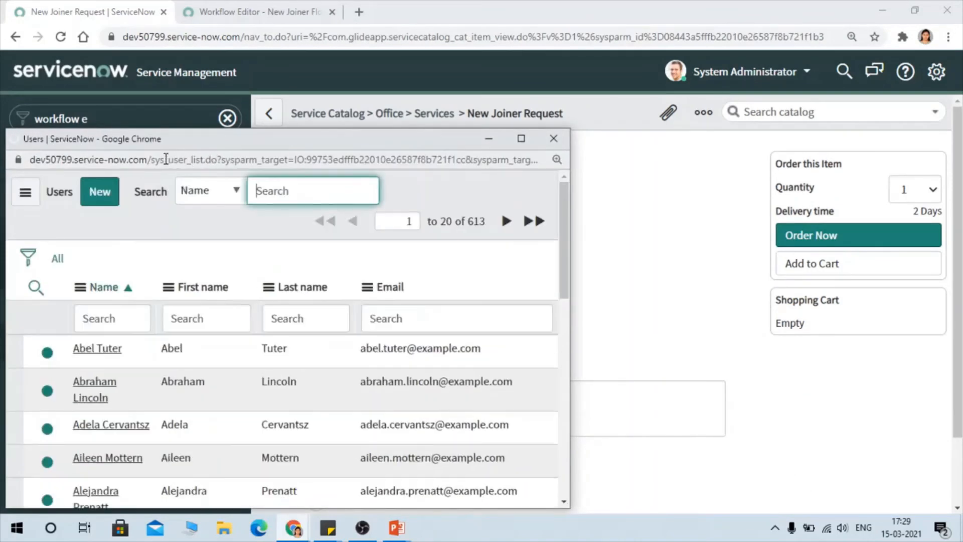
{"action": "double_click", "coordinate": [165, 160]}
{"action": "key", "text": "ctrl+c"}
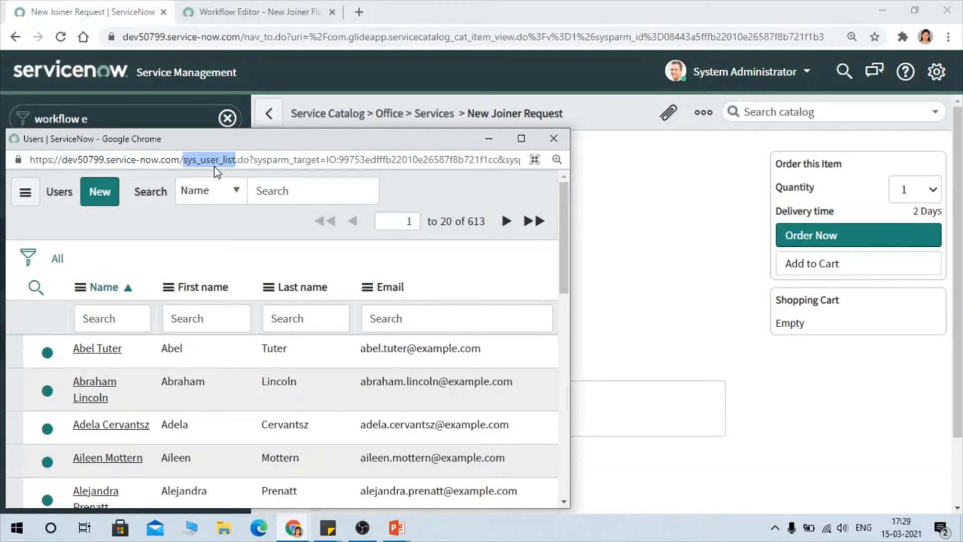
{"action": "left_click", "coordinate": [554, 138]}
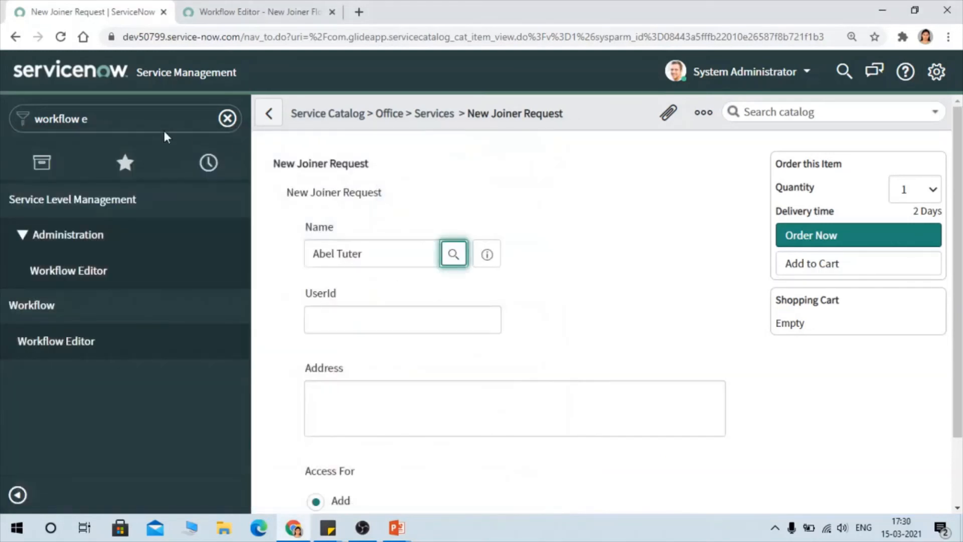
Open the full user table list from the navigator filter with sys_user.LIST.
{"action": "triple_click", "coordinate": [150, 120]}
{"action": "key", "text": "ctrl+v"}
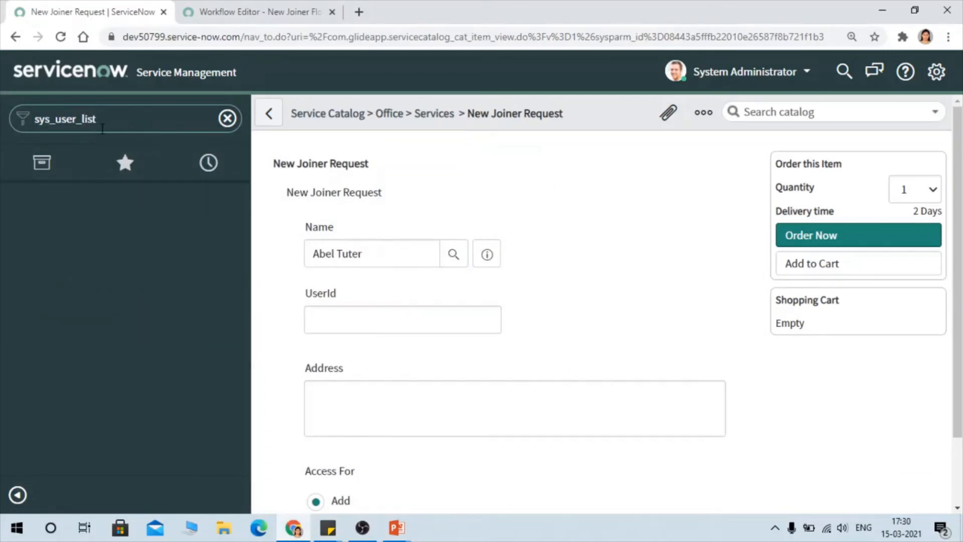
{"action": "left_click_drag", "start_coordinate": [83, 119], "coordinate": [118, 121]}
{"action": "key", "text": "BackSpace"}
{"action": "key", "text": "BackSpace"}
{"action": "type", "text": ".LIST"}
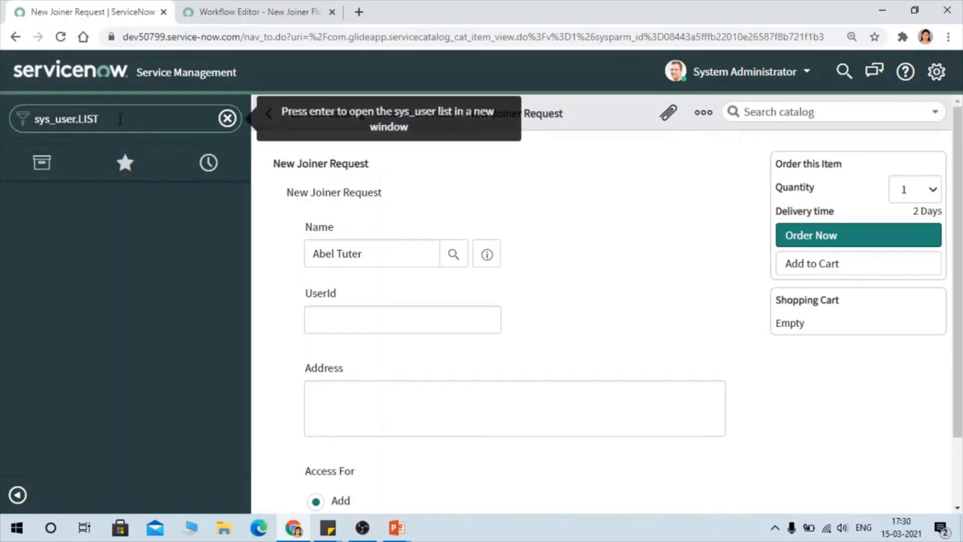
{"action": "key", "text": "Return"}
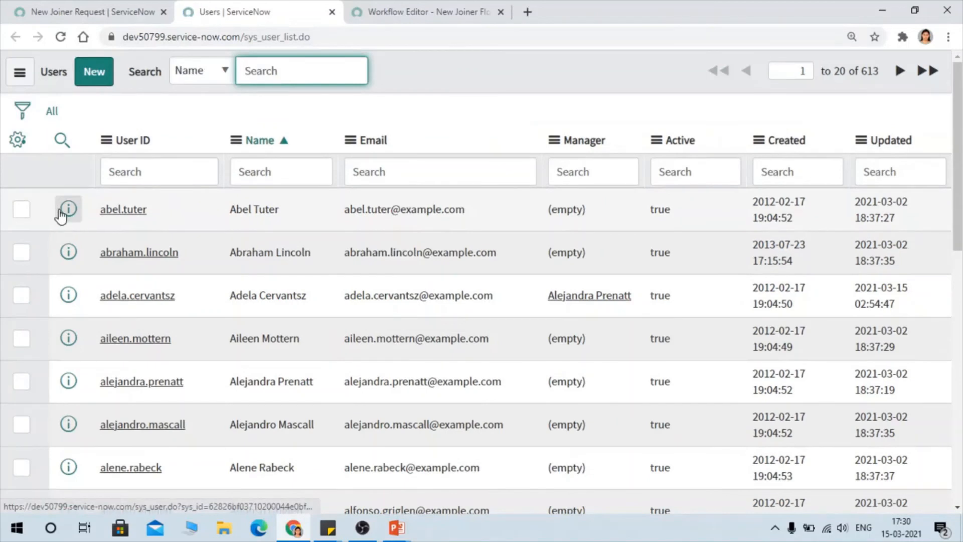
Open the first user's record in a new browser tab and copy the Manager field's name "manager" from its dictionary information.
{"action": "right_click", "coordinate": [68, 209]}
{"action": "left_click", "coordinate": [95, 218]}
{"action": "left_click", "coordinate": [359, 11]}
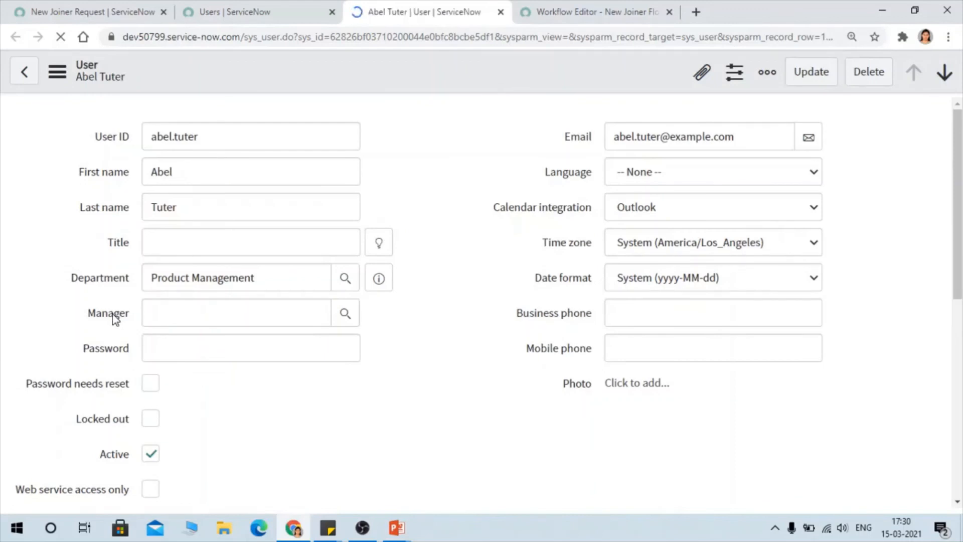
{"action": "right_click", "coordinate": [113, 315]}
{"action": "left_click", "coordinate": [151, 394]}
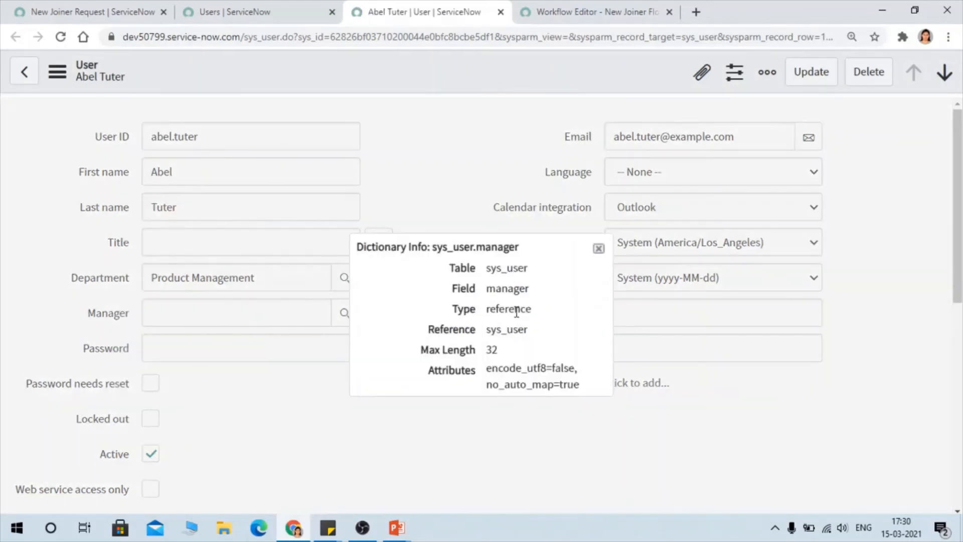
{"action": "double_click", "coordinate": [512, 290]}
{"action": "key", "text": "ctrl+c"}
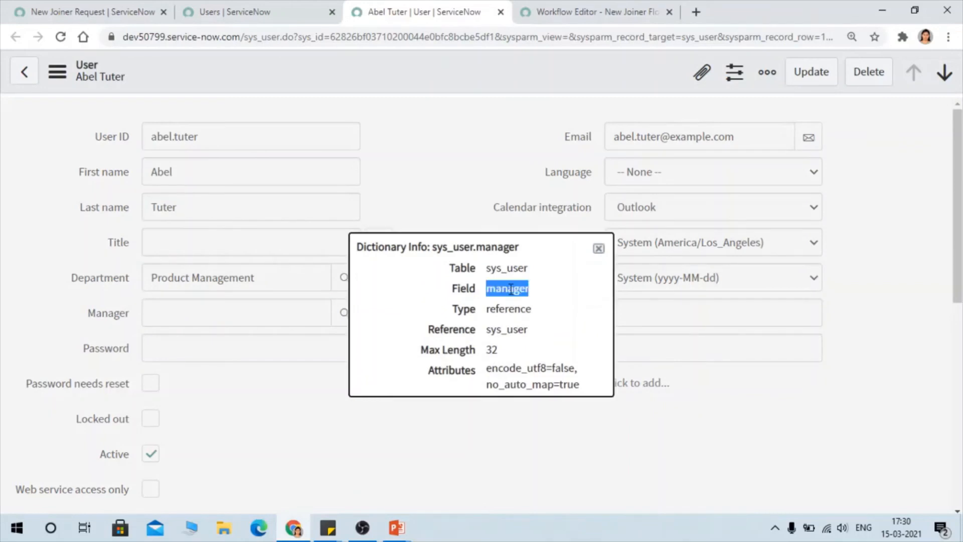
Complete the workflow script's assignment as "approver = current.variables.name.manager;" and declare "var answer =[];" two lines below.
{"action": "left_click", "coordinate": [606, 4]}
{"action": "key", "text": "ctrl+v"}
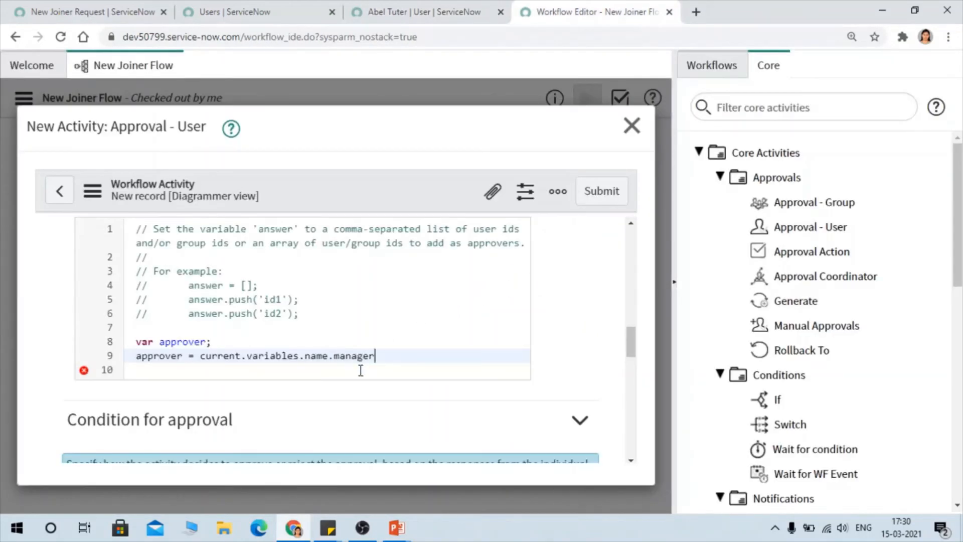
{"action": "type", "text": ";"}
{"action": "key", "text": "Return"}
{"action": "key", "text": "Return"}
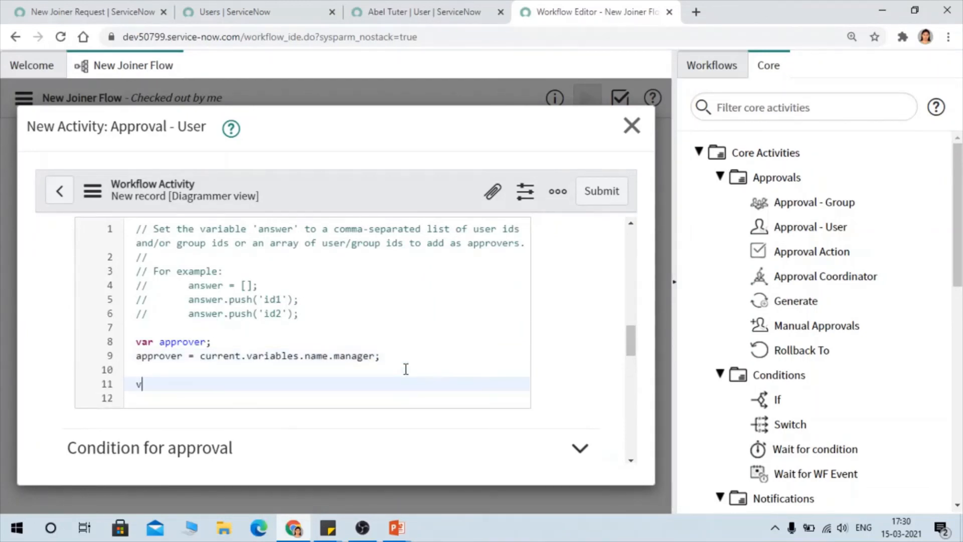
{"action": "type", "text": "var answer =[];"}
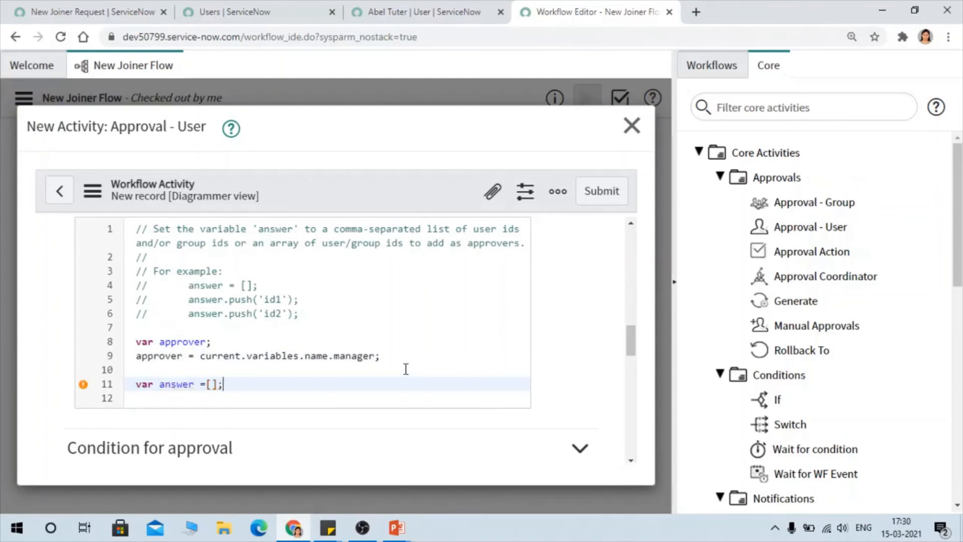
Add an answer.push() call on the line below the answer declaration, following the commented example in the approver script.
{"action": "key", "text": "Return"}
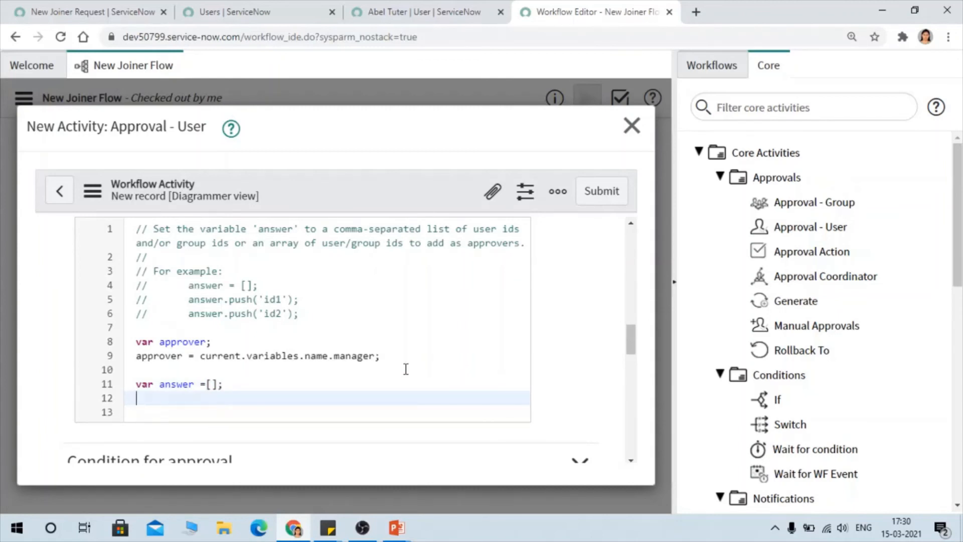
{"action": "left_click_drag", "start_coordinate": [174, 299], "coordinate": [309, 306]}
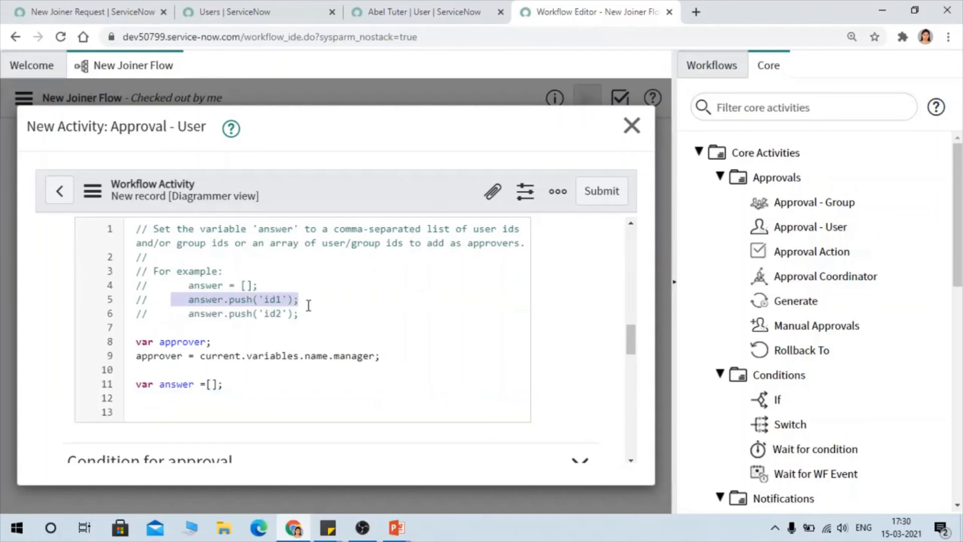
{"action": "left_click", "coordinate": [317, 301]}
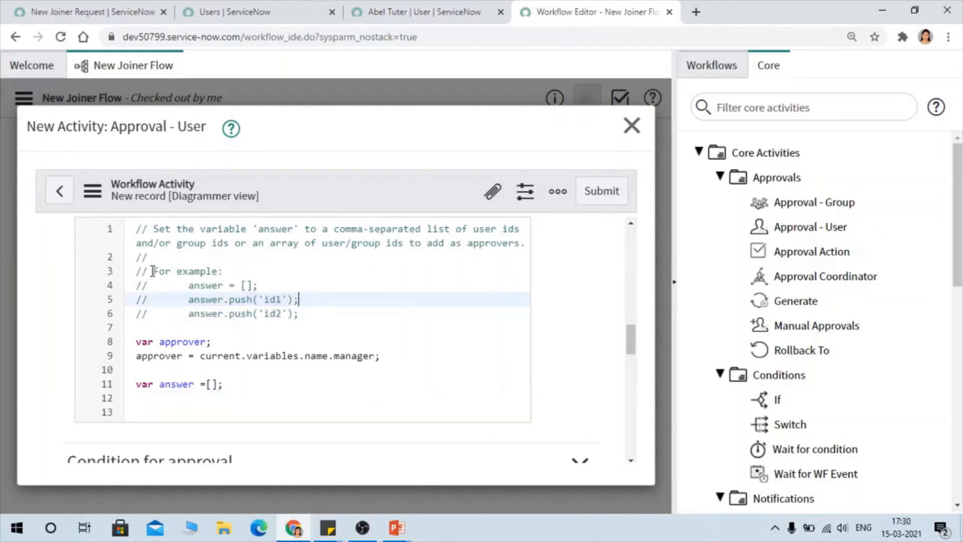
{"action": "left_click_drag", "start_coordinate": [153, 271], "coordinate": [298, 314]}
{"action": "left_click", "coordinate": [330, 314]}
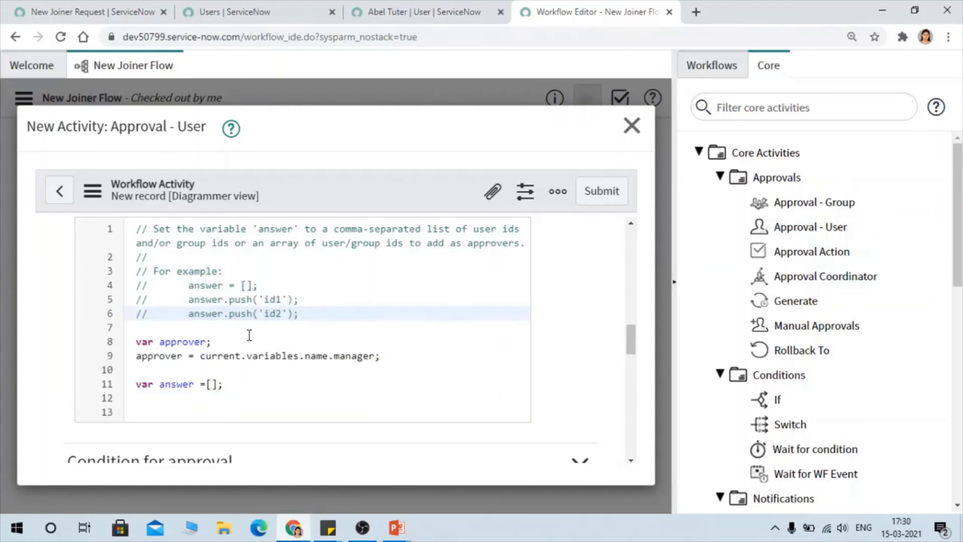
{"action": "left_click_drag", "start_coordinate": [189, 284], "coordinate": [259, 285]}
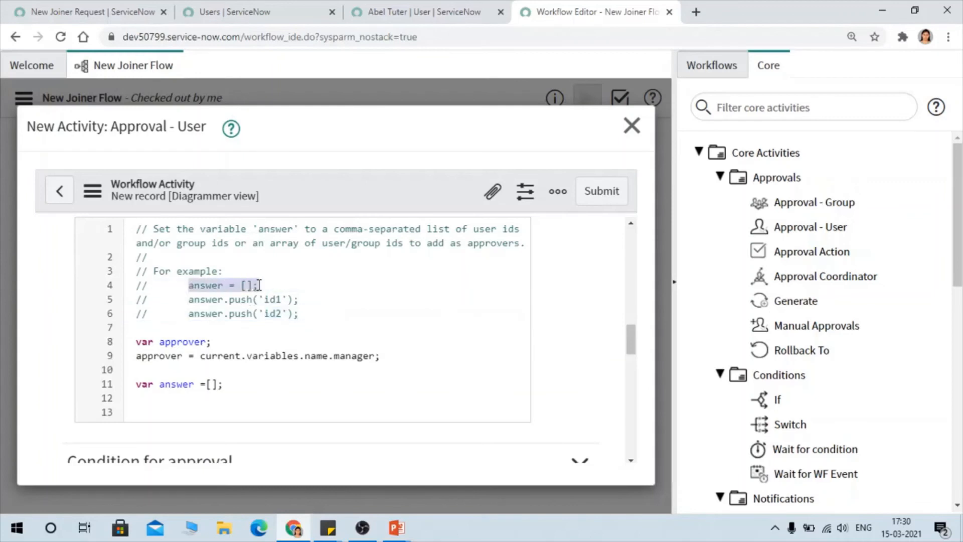
{"action": "left_click", "coordinate": [302, 290]}
{"action": "double_click", "coordinate": [270, 301]}
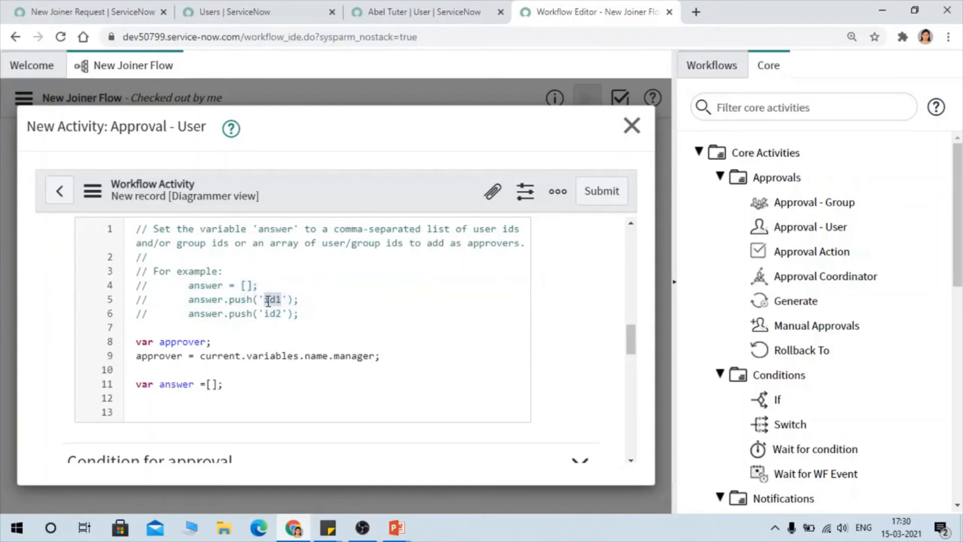
{"action": "left_click", "coordinate": [235, 396]}
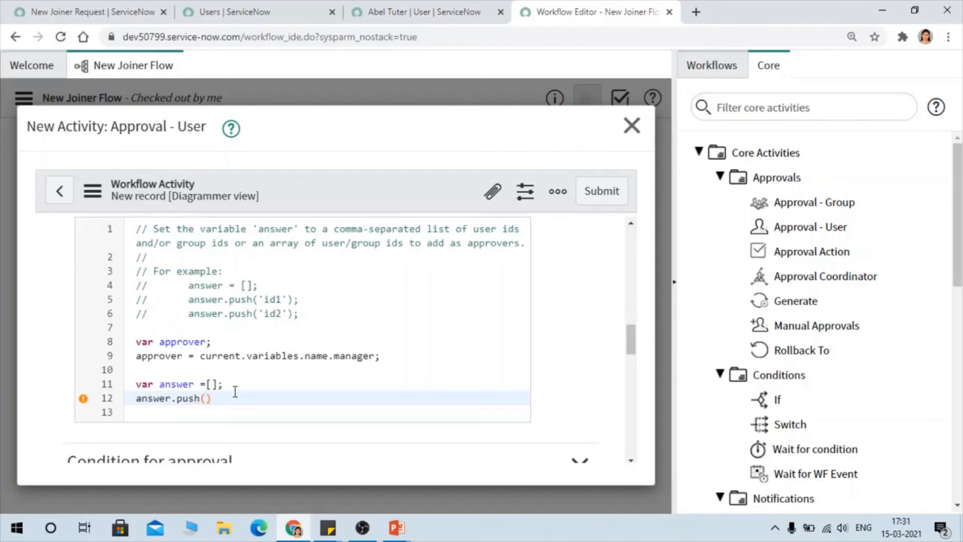
Pass the approver variable to the push call so that the script line reads "answer.push(approver);".
{"action": "left_click", "coordinate": [315, 355]}
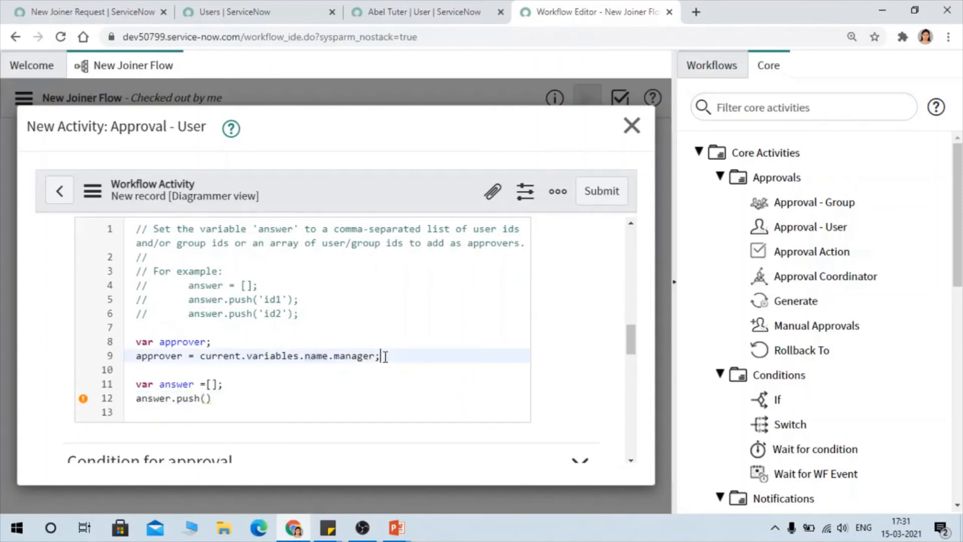
{"action": "left_click_drag", "start_coordinate": [380, 356], "coordinate": [204, 355]}
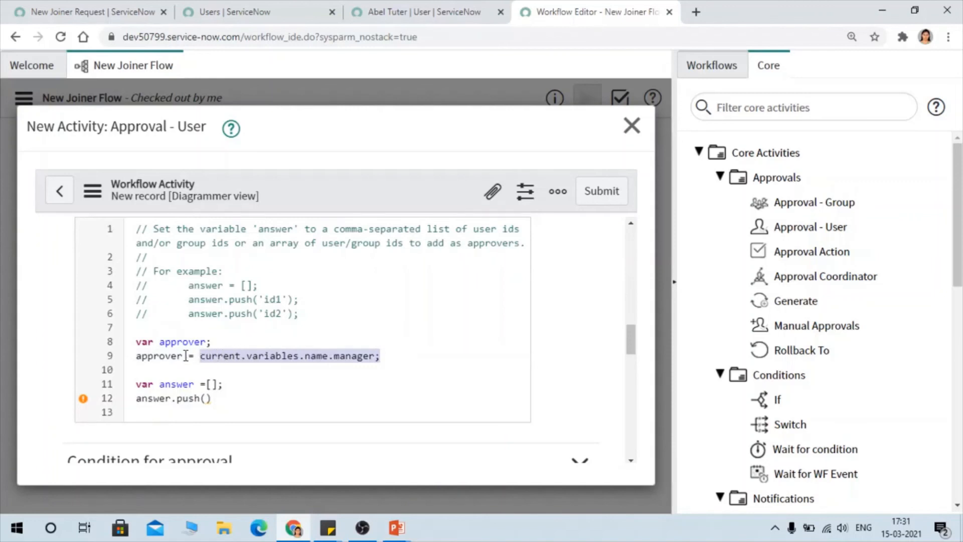
{"action": "double_click", "coordinate": [156, 355]}
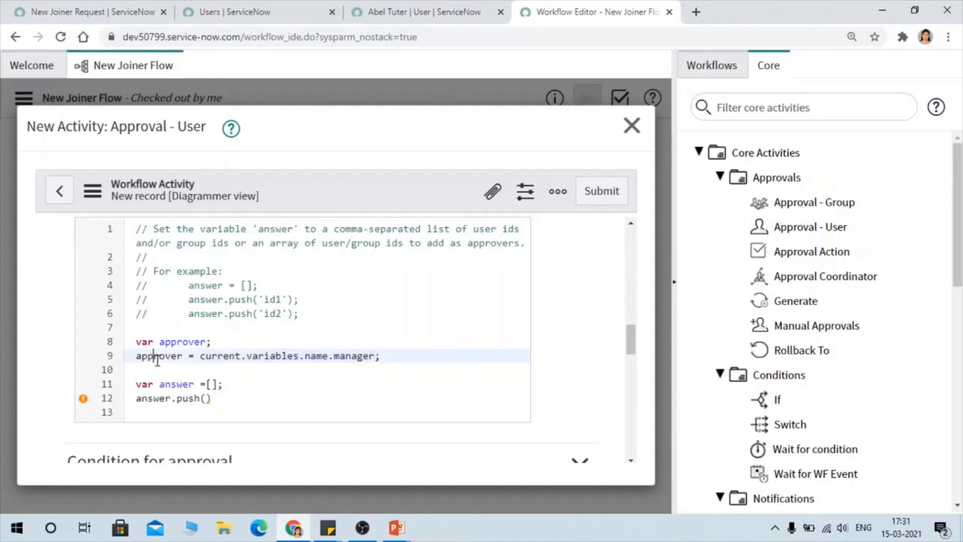
{"action": "left_click", "coordinate": [205, 398]}
{"action": "type", "text": "approver"}
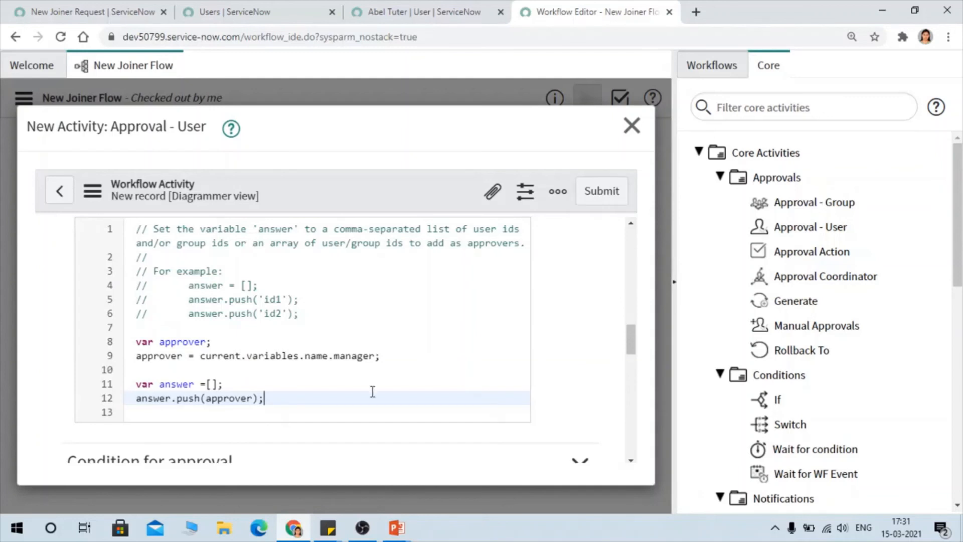
Review the approval condition's options for waiting and rejection, keeping "Anyone to approve" and "Reject the approval".
{"action": "scroll", "coordinate": [367, 402], "scroll_direction": "down", "scroll_amount": 3}
{"action": "scroll", "coordinate": [364, 404], "scroll_direction": "down", "scroll_amount": 2}
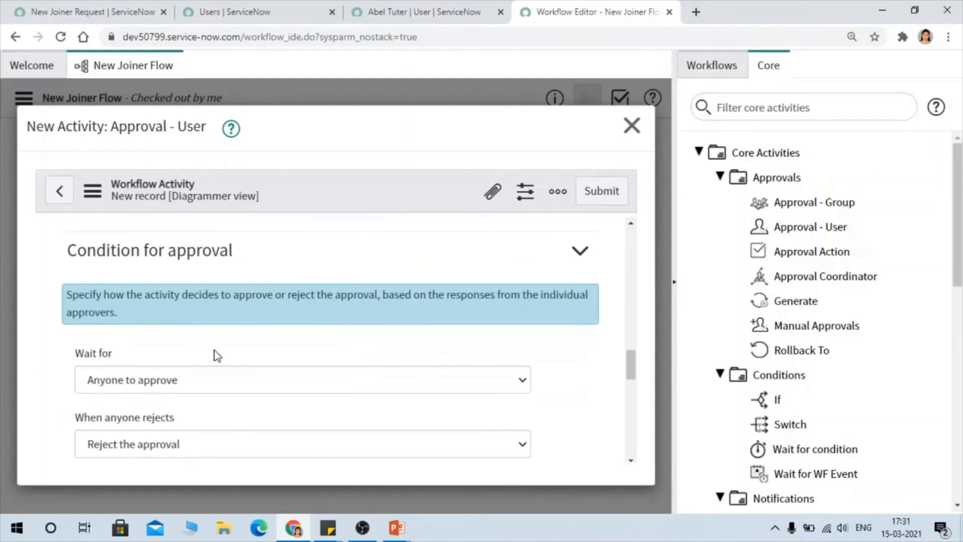
{"action": "scroll", "coordinate": [203, 394], "scroll_direction": "down", "scroll_amount": 1}
{"action": "left_click", "coordinate": [157, 316]}
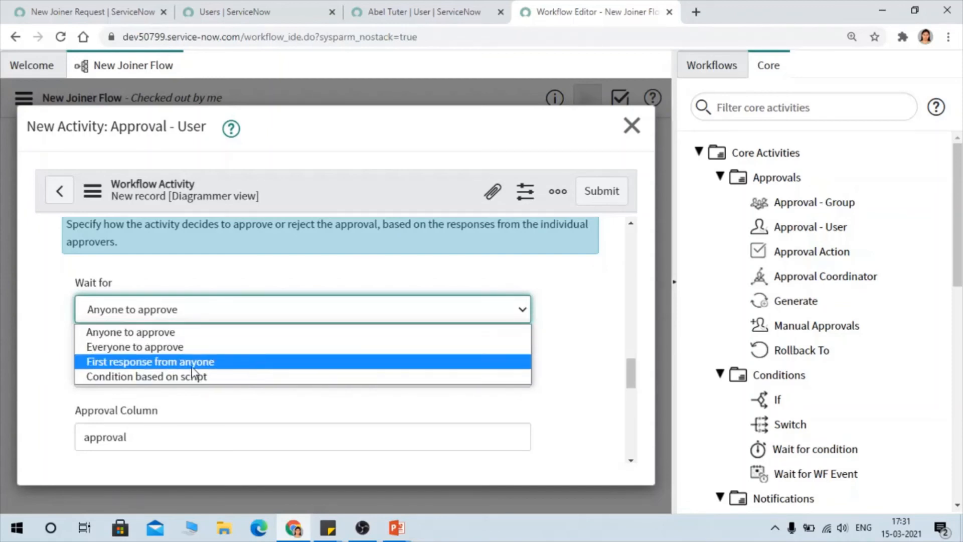
{"action": "left_click", "coordinate": [125, 332]}
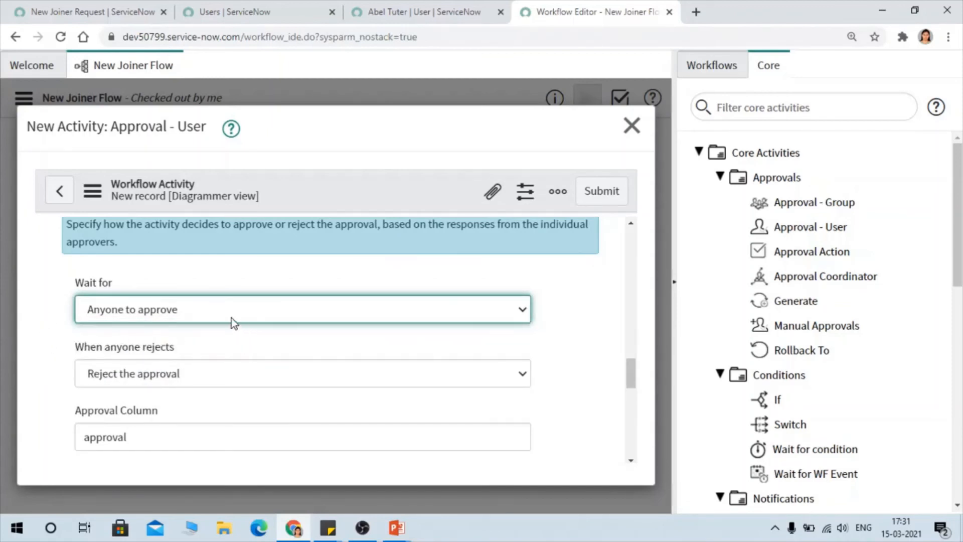
{"action": "scroll", "coordinate": [159, 349], "scroll_direction": "down", "scroll_amount": 3}
{"action": "left_click", "coordinate": [129, 296]}
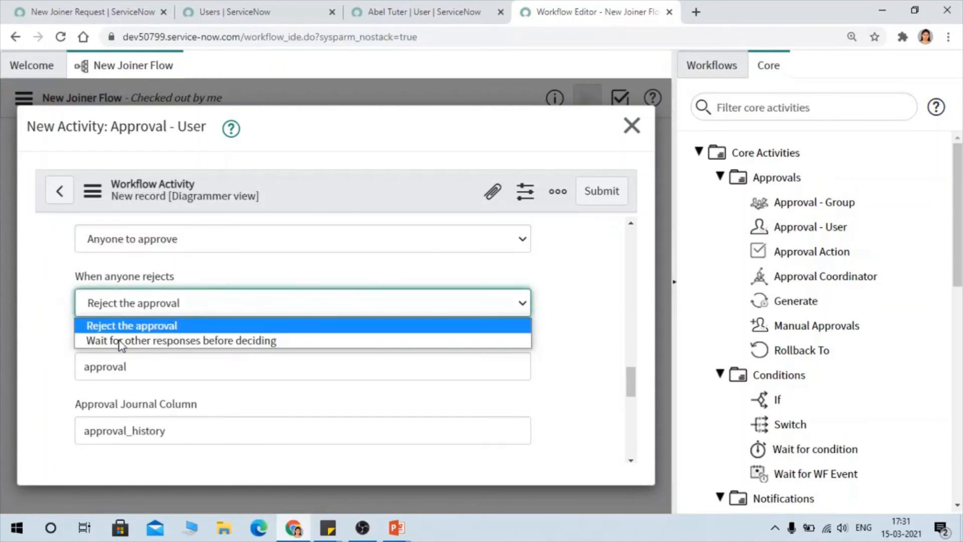
{"action": "left_click", "coordinate": [29, 315]}
Check the remaining schedule settings and submit the Approval - User activity.
{"action": "scroll", "coordinate": [261, 343], "scroll_direction": "down", "scroll_amount": 5}
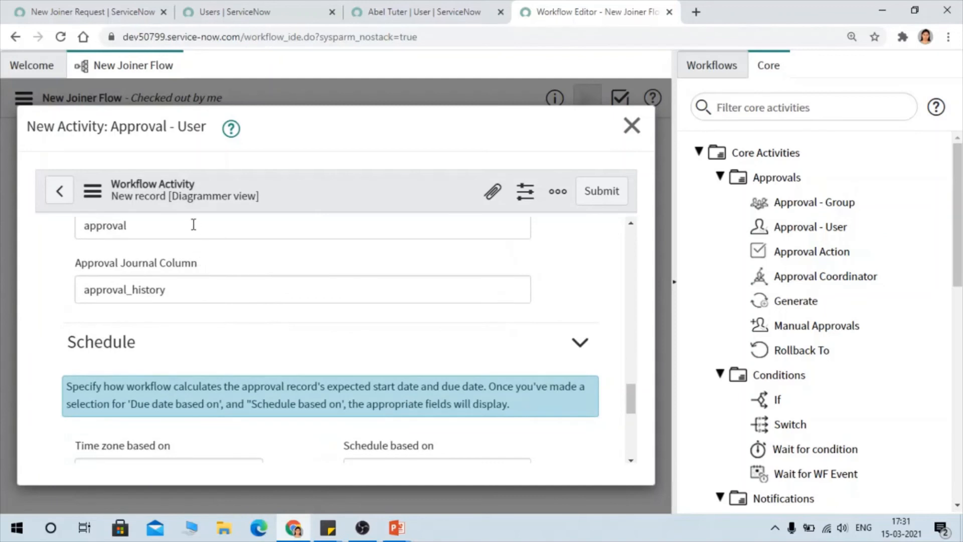
{"action": "scroll", "coordinate": [193, 225], "scroll_direction": "down", "scroll_amount": 3}
{"action": "scroll", "coordinate": [190, 270], "scroll_direction": "up", "scroll_amount": 3}
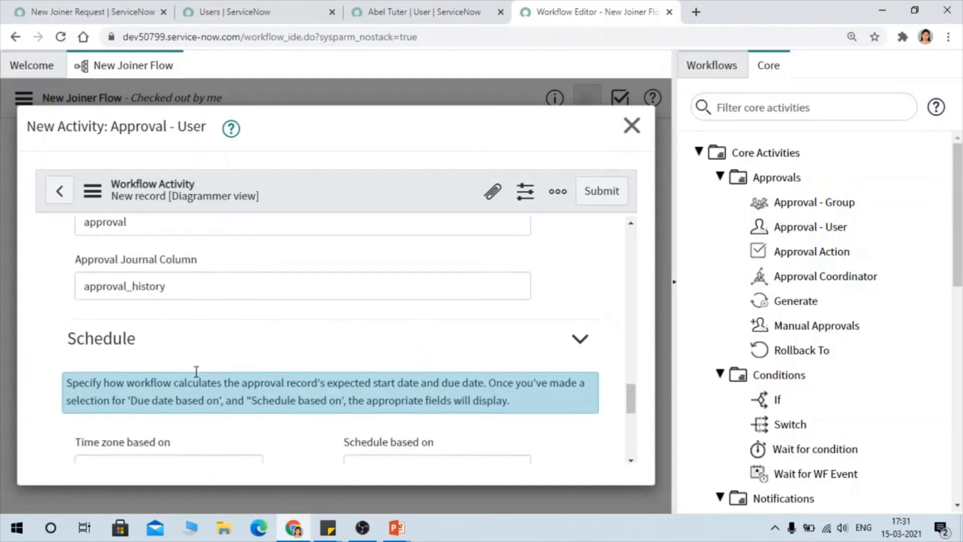
{"action": "scroll", "coordinate": [196, 371], "scroll_direction": "down", "scroll_amount": 5}
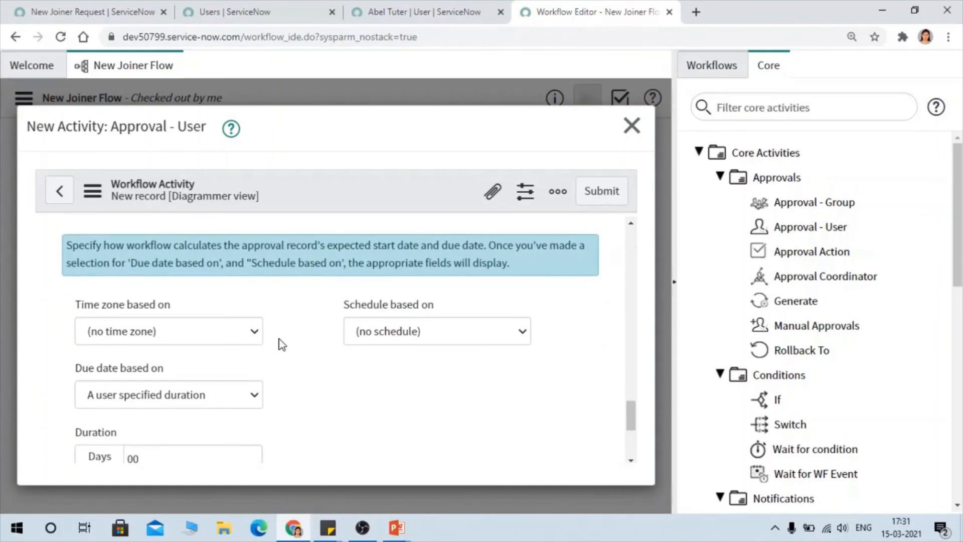
{"action": "scroll", "coordinate": [281, 340], "scroll_direction": "down", "scroll_amount": 3}
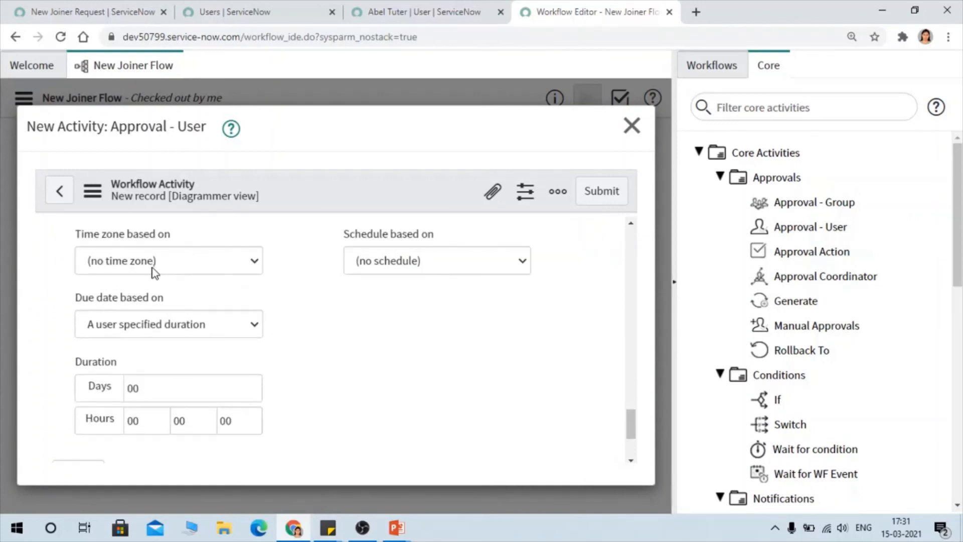
{"action": "scroll", "coordinate": [417, 340], "scroll_direction": "down", "scroll_amount": 5}
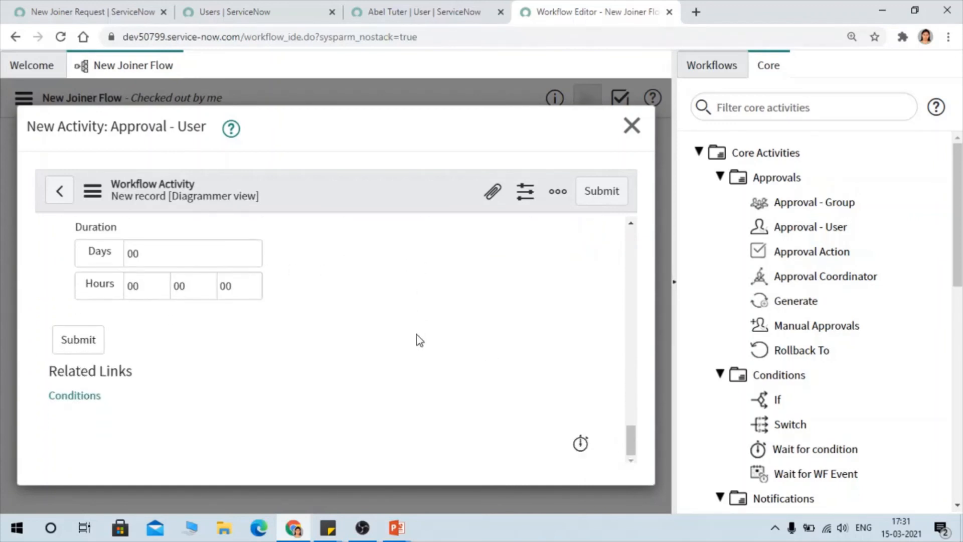
{"action": "scroll", "coordinate": [430, 392], "scroll_direction": "up", "scroll_amount": 15}
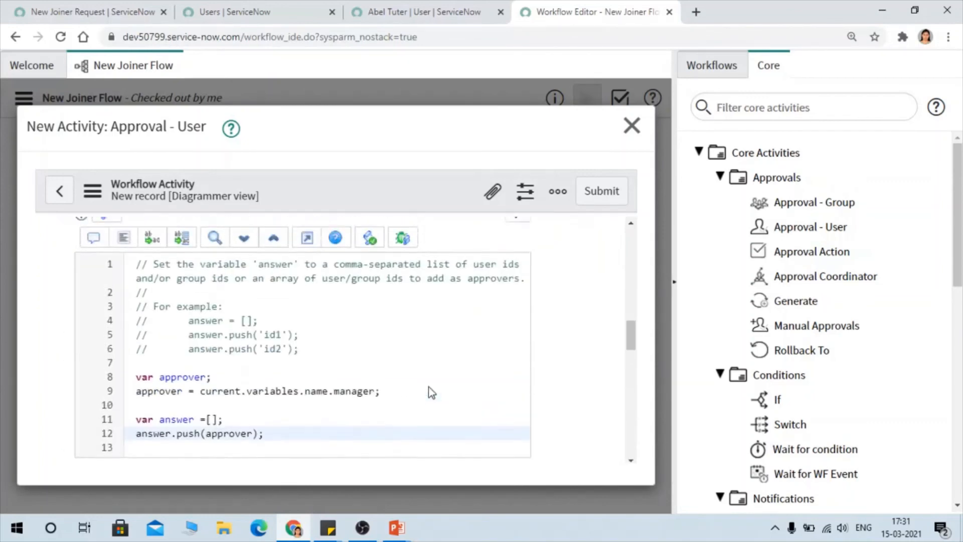
{"action": "scroll", "coordinate": [430, 391], "scroll_direction": "up", "scroll_amount": 8}
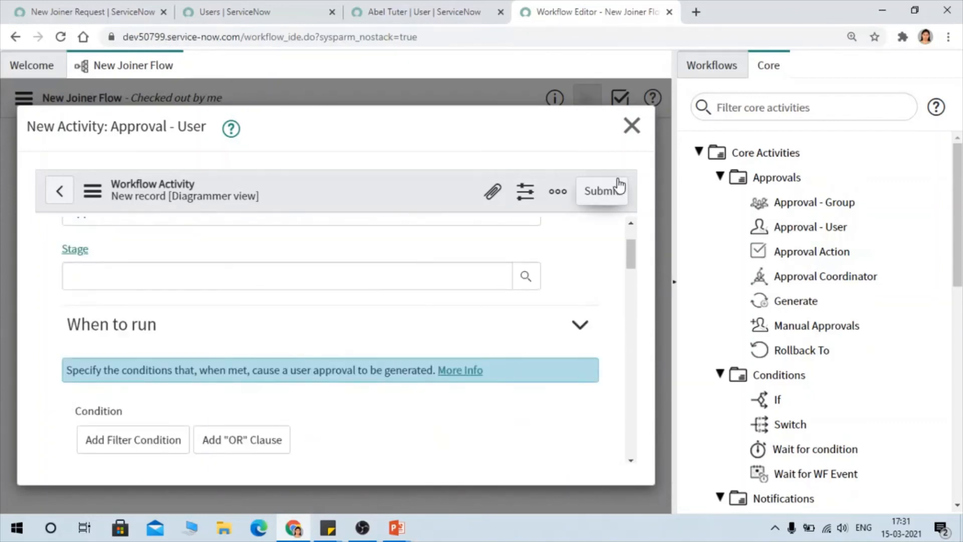
{"action": "left_click", "coordinate": [618, 190]}
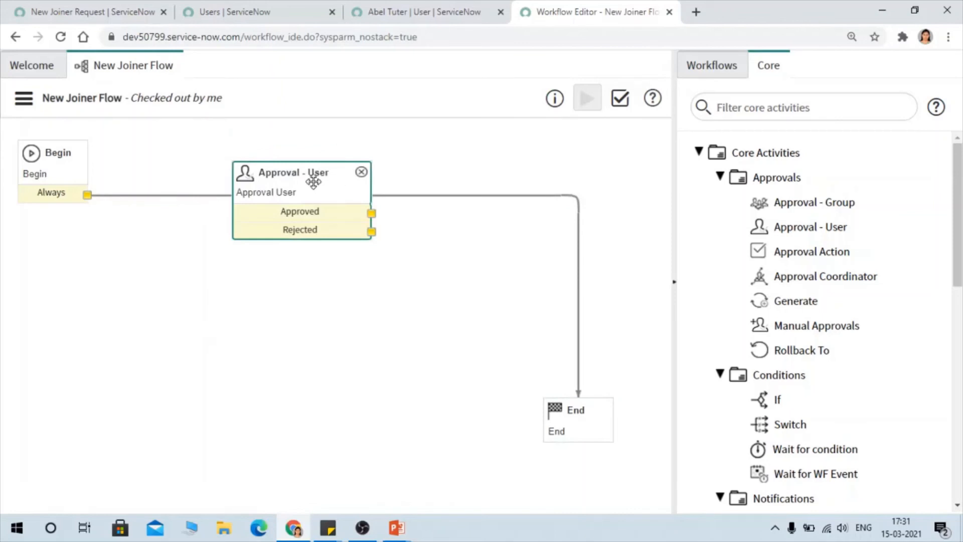
Delete the connection from Begin to End and connect Begin's Always output to the Approval - User activity.
{"action": "left_click", "coordinate": [190, 194]}
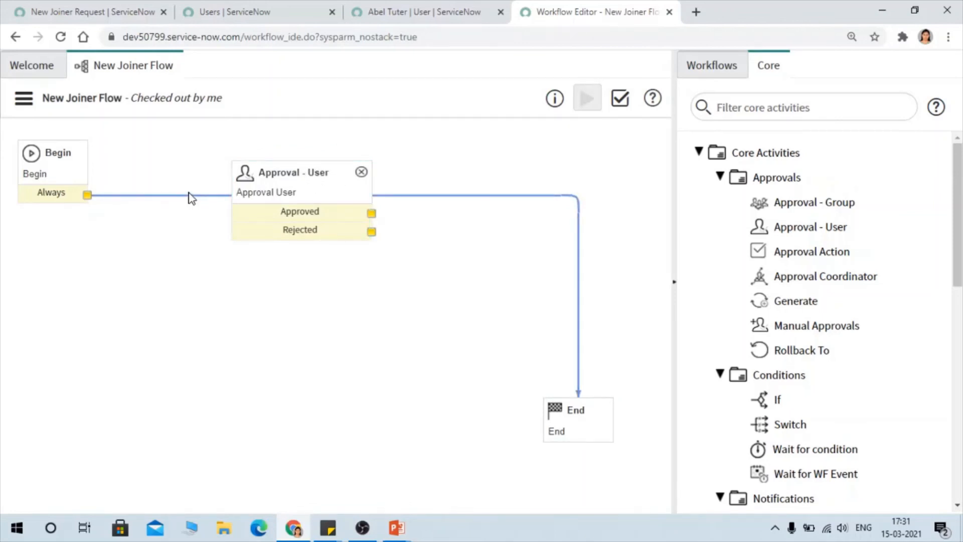
{"action": "key", "text": "Delete"}
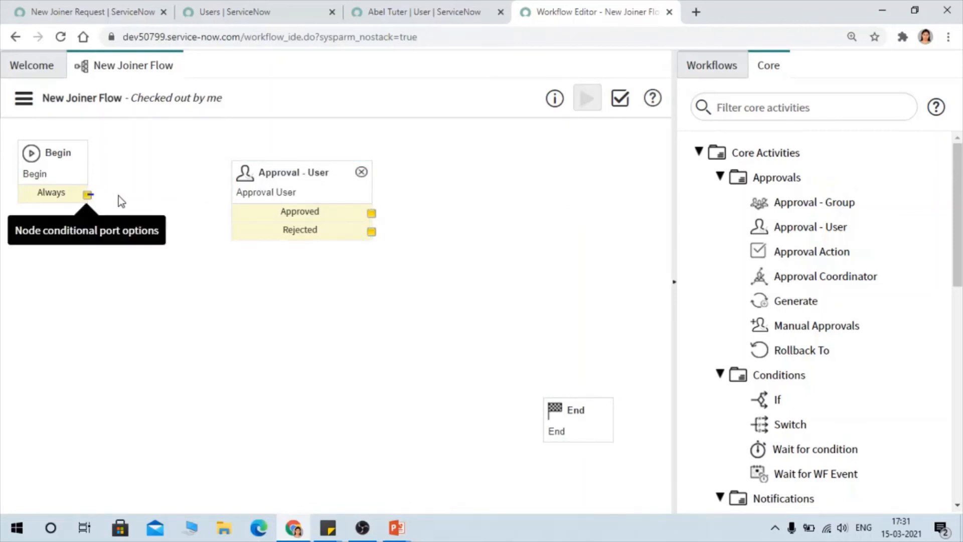
{"action": "left_click_drag", "start_coordinate": [88, 194], "coordinate": [232, 196]}
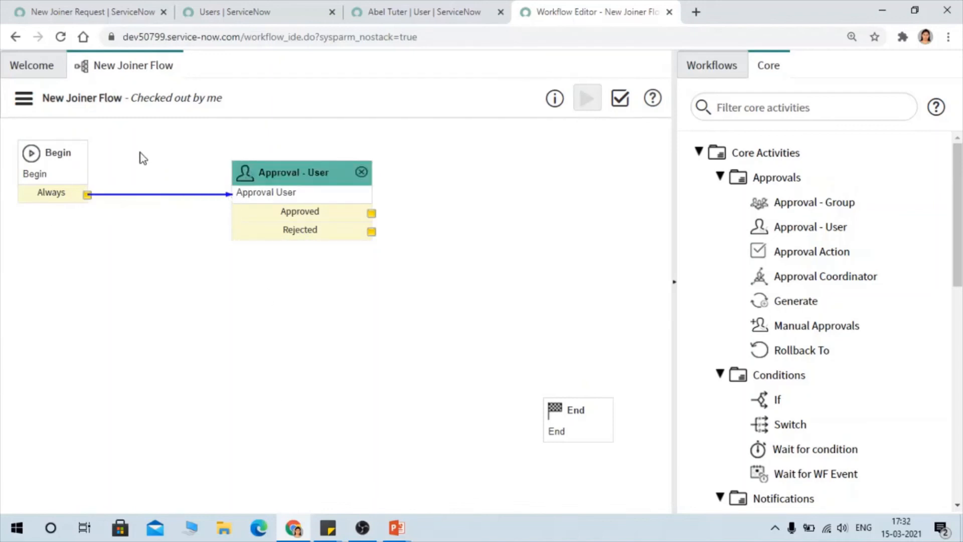
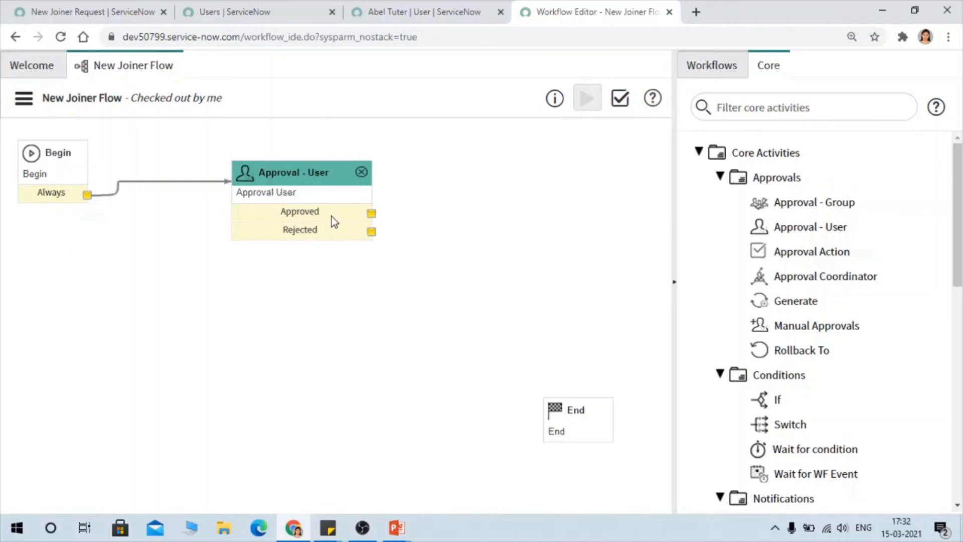
Add a Catalog Task activity to the New Joiner Flow and name it "Create task".
{"action": "scroll", "coordinate": [914, 320], "scroll_direction": "down", "scroll_amount": 3}
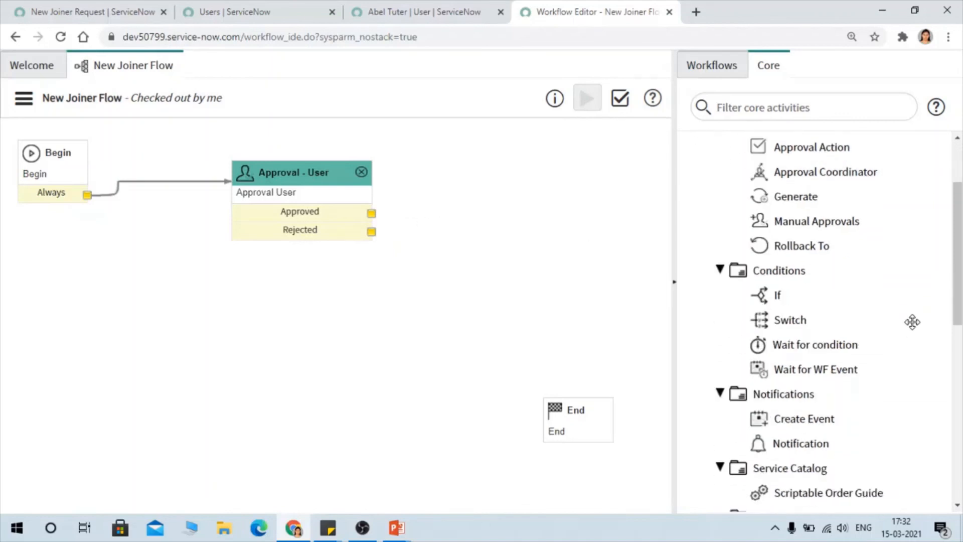
{"action": "scroll", "coordinate": [913, 322], "scroll_direction": "down", "scroll_amount": 7}
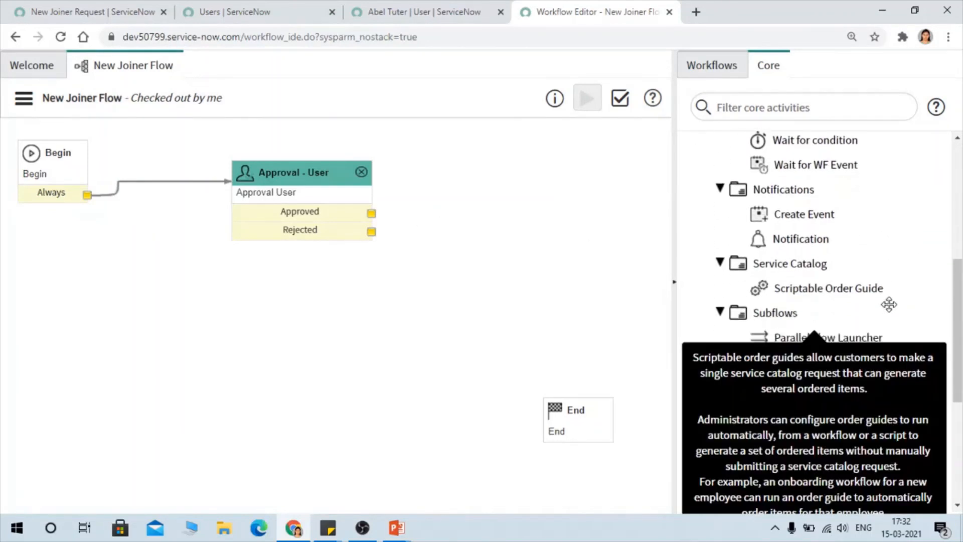
{"action": "left_click_drag", "start_coordinate": [778, 223], "coordinate": [534, 168]}
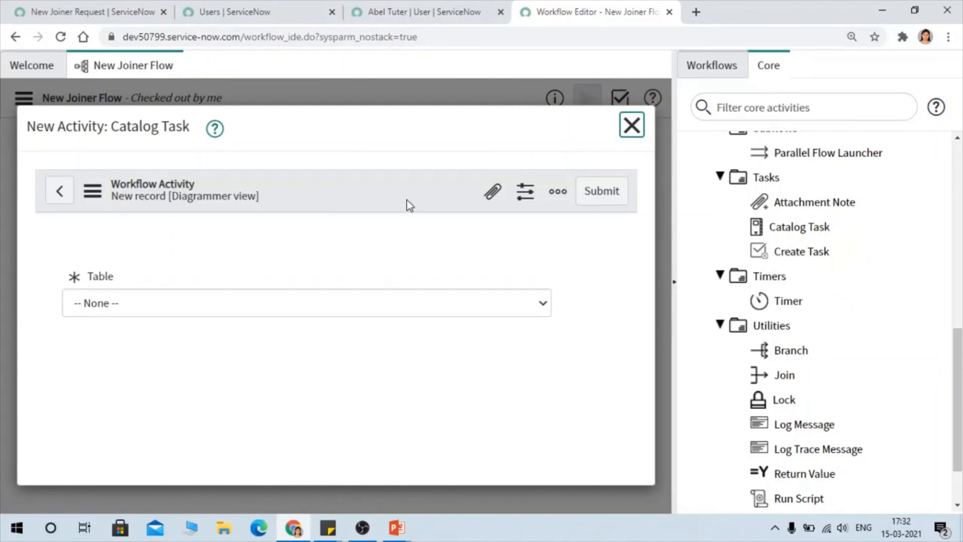
{"action": "scroll", "coordinate": [444, 308], "scroll_direction": "down", "scroll_amount": 1}
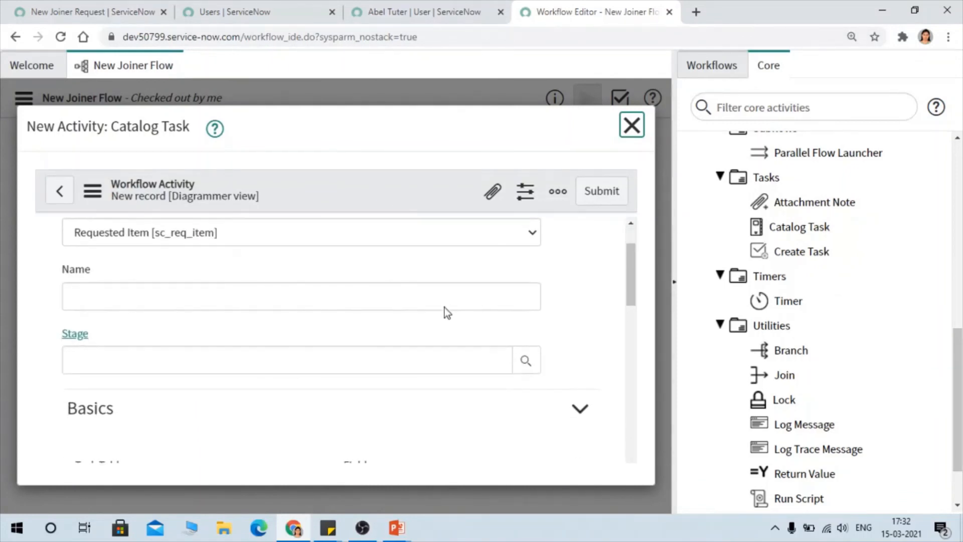
{"action": "left_click", "coordinate": [310, 304]}
{"action": "type", "text": "Crea"}
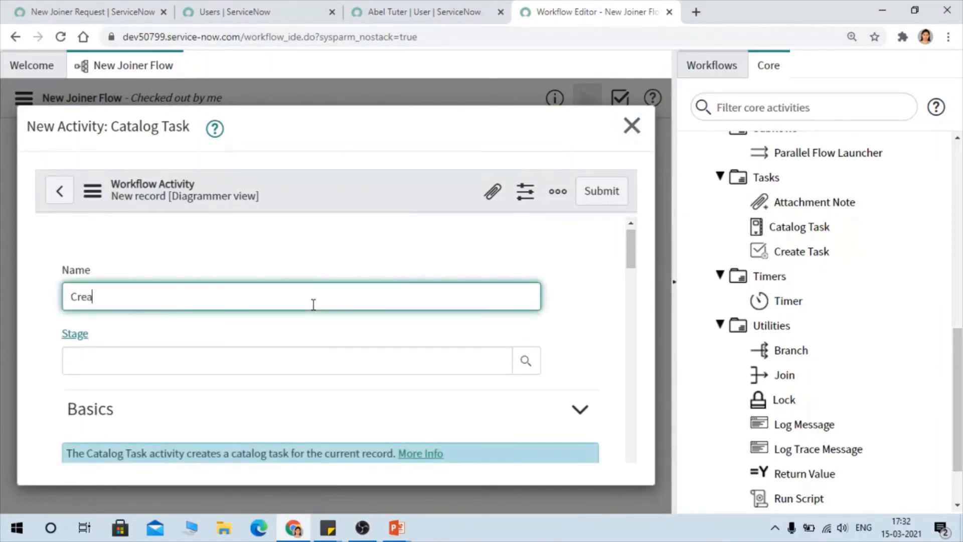
{"action": "type", "text": "te task"}
Examine the catalog task's Basics settings, including the Priority options and Wait for completion.
{"action": "scroll", "coordinate": [351, 358], "scroll_direction": "down", "scroll_amount": 3}
{"action": "scroll", "coordinate": [356, 356], "scroll_direction": "down", "scroll_amount": 5}
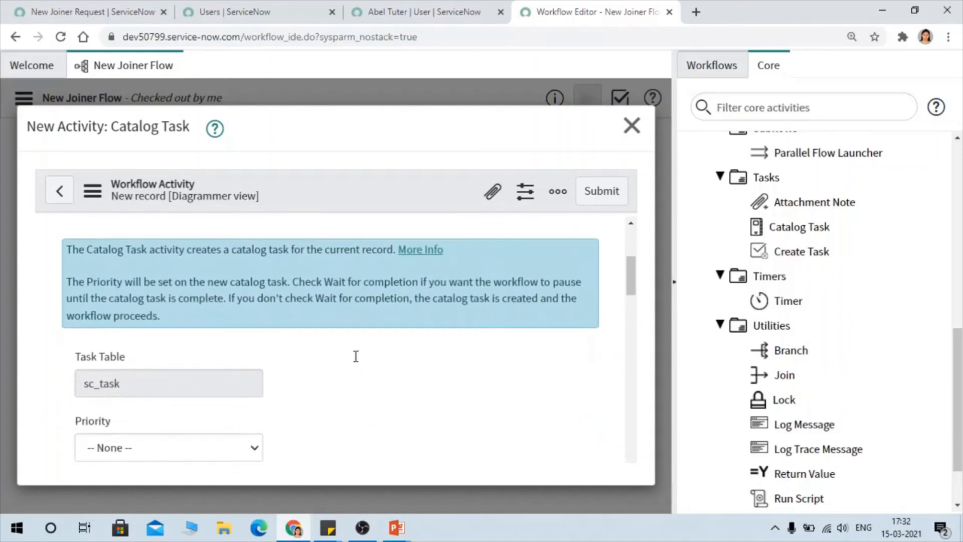
{"action": "scroll", "coordinate": [198, 248], "scroll_direction": "up", "scroll_amount": 3}
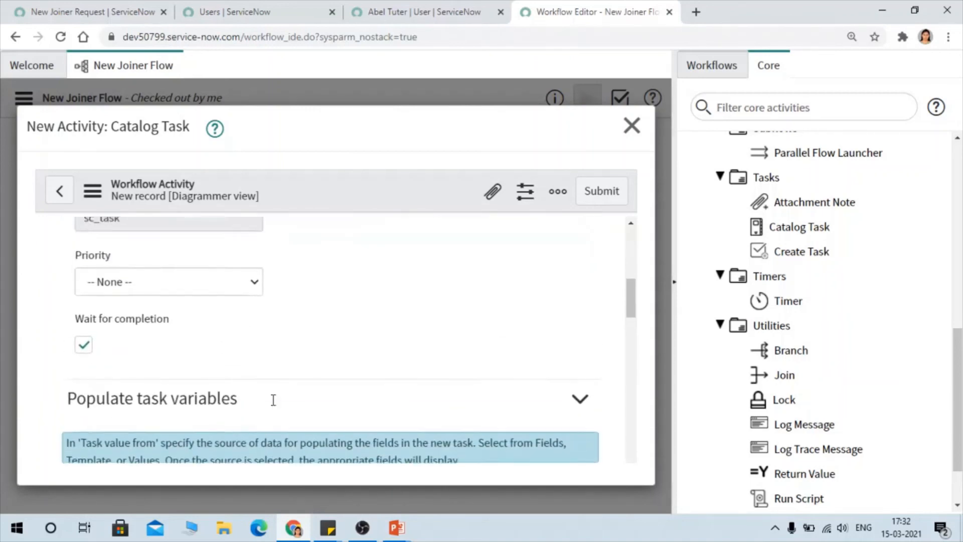
{"action": "left_click", "coordinate": [197, 369]}
{"action": "left_click", "coordinate": [423, 354]}
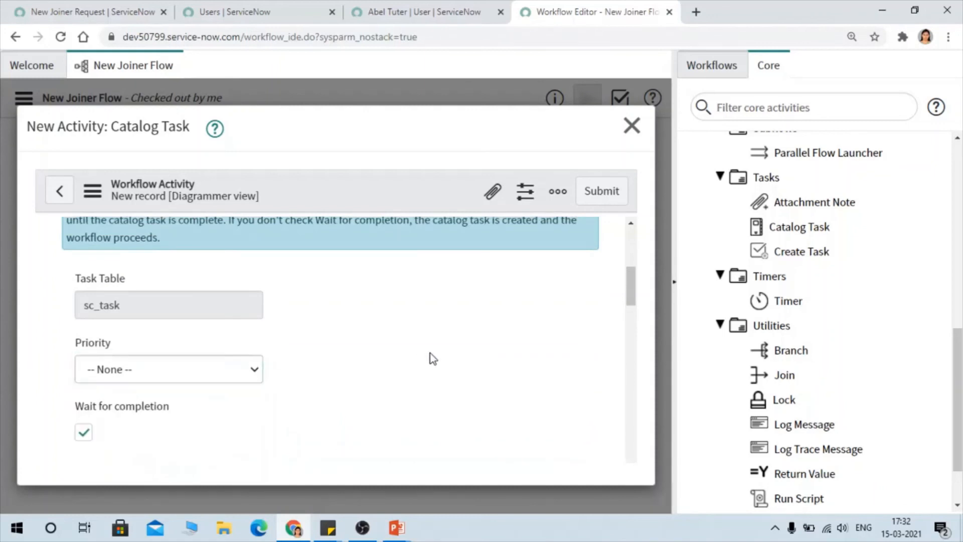
Examine the catalog task's Task value from options and its Fulfillment group and Assigned to fields.
{"action": "scroll", "coordinate": [432, 353], "scroll_direction": "down", "scroll_amount": 4}
{"action": "scroll", "coordinate": [433, 354], "scroll_direction": "down", "scroll_amount": 1}
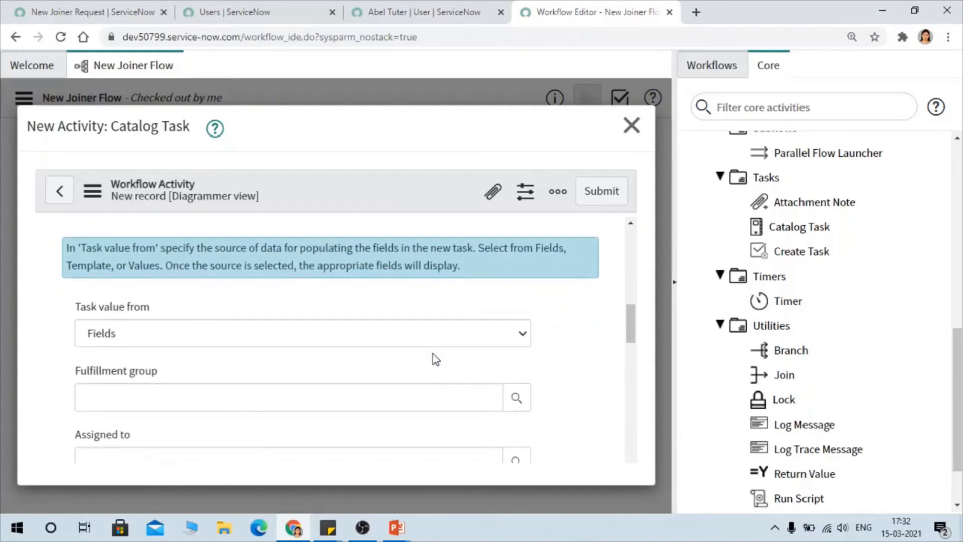
{"action": "left_click", "coordinate": [122, 332]}
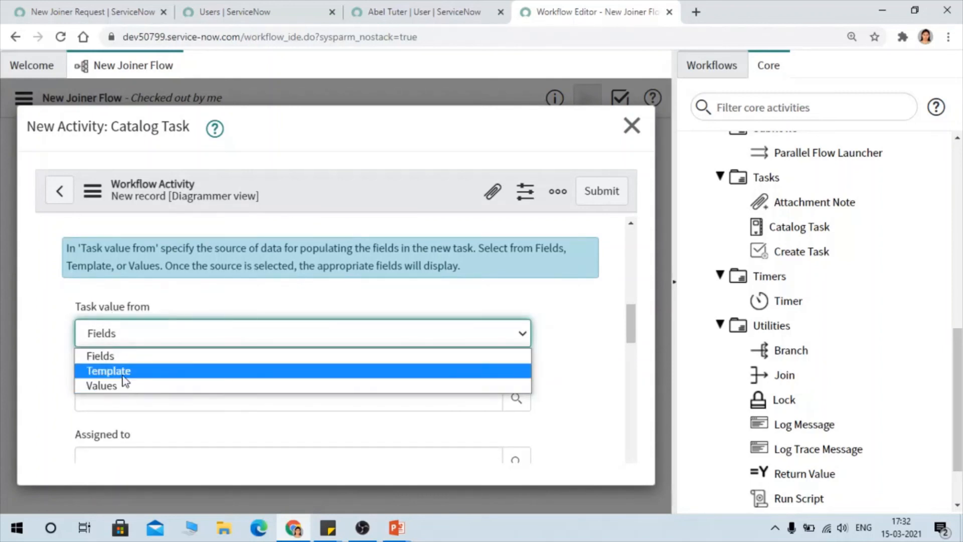
{"action": "left_click", "coordinate": [594, 323]}
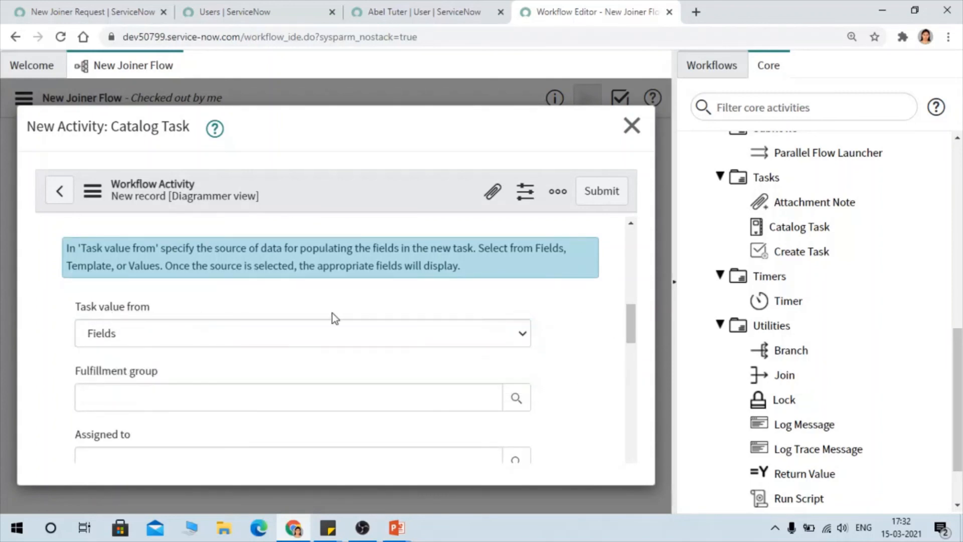
{"action": "scroll", "coordinate": [161, 327], "scroll_direction": "down", "scroll_amount": 1}
{"action": "left_click", "coordinate": [128, 322]}
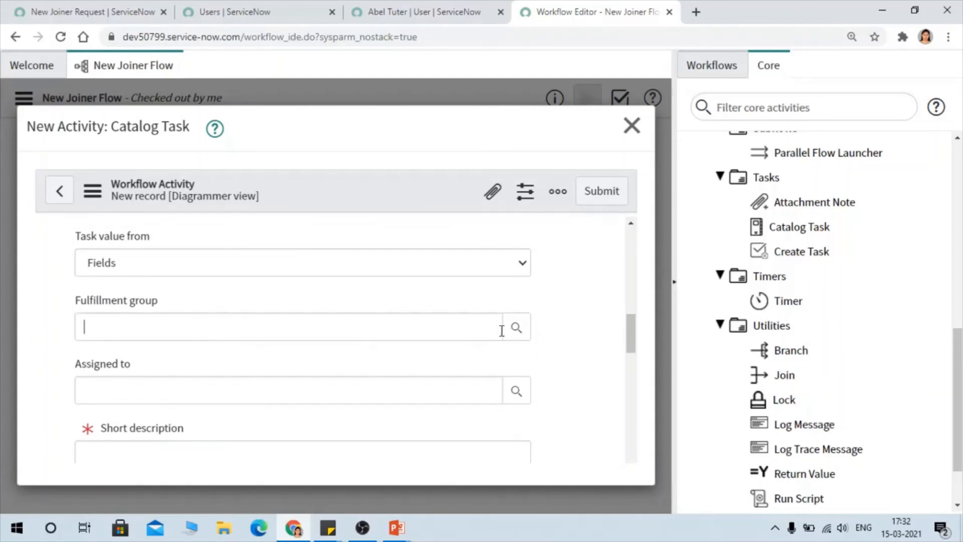
{"action": "left_click", "coordinate": [437, 329]}
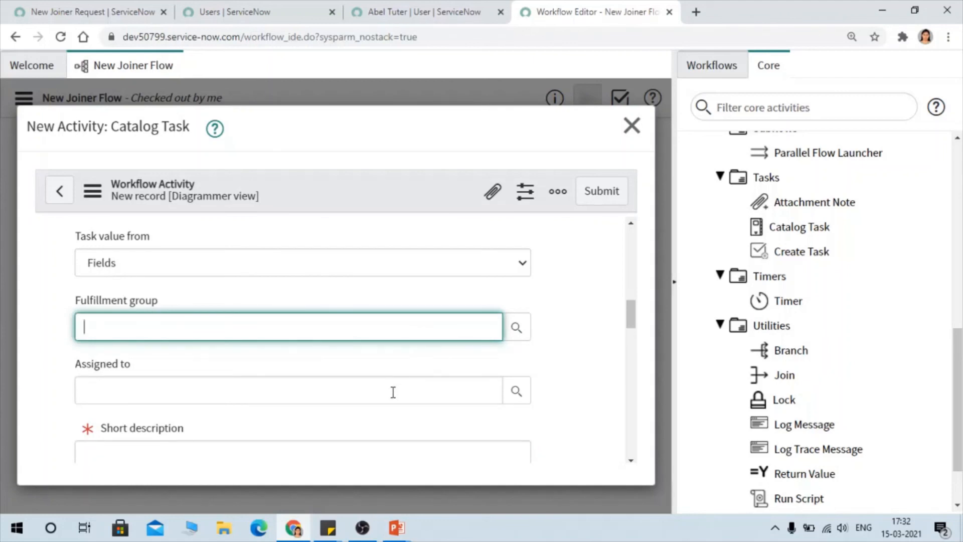
{"action": "scroll", "coordinate": [428, 386], "scroll_direction": "down", "scroll_amount": 1}
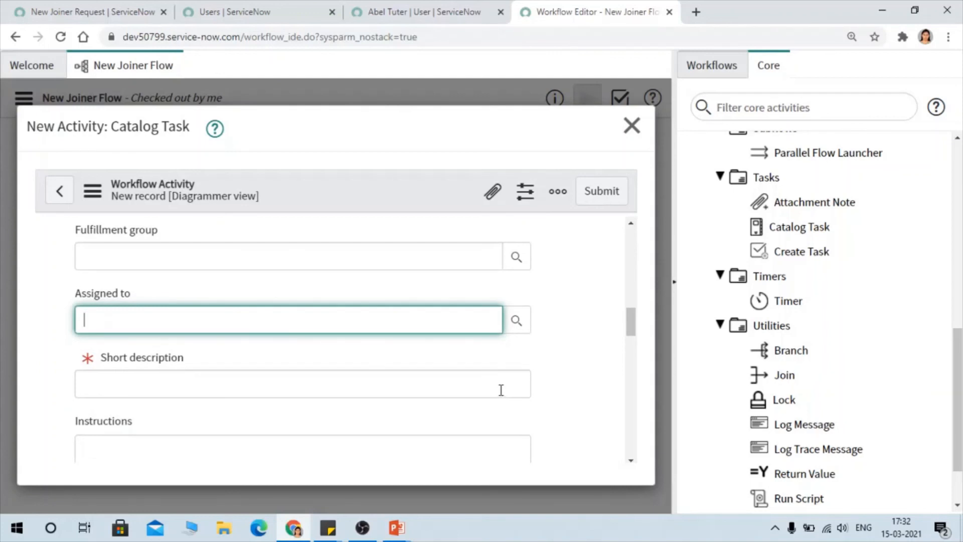
Set the catalog task's short description to "create task" and leave the instructions empty.
{"action": "left_click", "coordinate": [200, 380]}
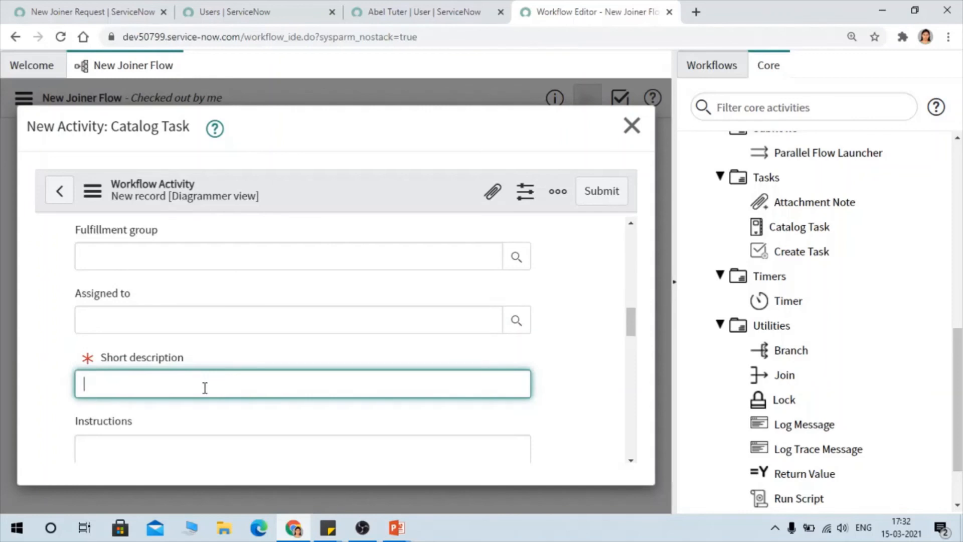
{"action": "type", "text": "create task"}
{"action": "scroll", "coordinate": [221, 366], "scroll_direction": "down", "scroll_amount": 3}
{"action": "left_click", "coordinate": [172, 311]}
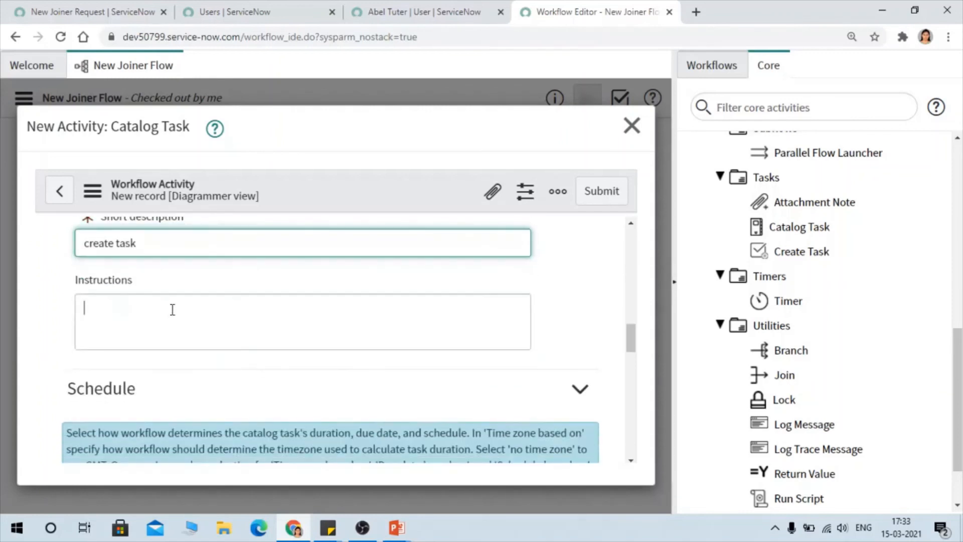
Examine the catalog task's schedule settings for time zone, due date and duration, and the guidance on scripting task values.
{"action": "scroll", "coordinate": [322, 327], "scroll_direction": "down", "scroll_amount": 3}
{"action": "scroll", "coordinate": [310, 375], "scroll_direction": "down", "scroll_amount": 3}
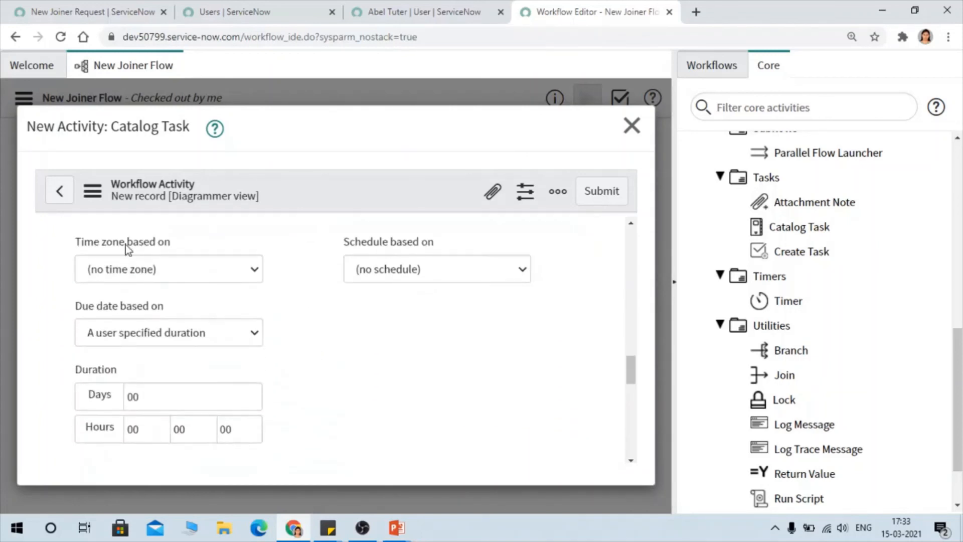
{"action": "scroll", "coordinate": [129, 249], "scroll_direction": "up", "scroll_amount": 2}
{"action": "scroll", "coordinate": [256, 314], "scroll_direction": "up", "scroll_amount": 2}
{"action": "scroll", "coordinate": [324, 338], "scroll_direction": "down", "scroll_amount": 2}
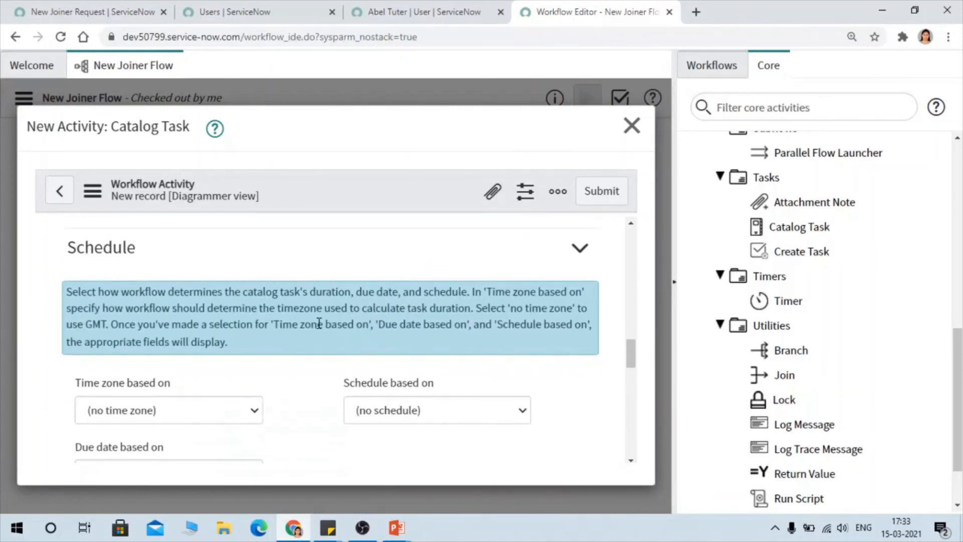
{"action": "scroll", "coordinate": [285, 363], "scroll_direction": "down", "scroll_amount": 3}
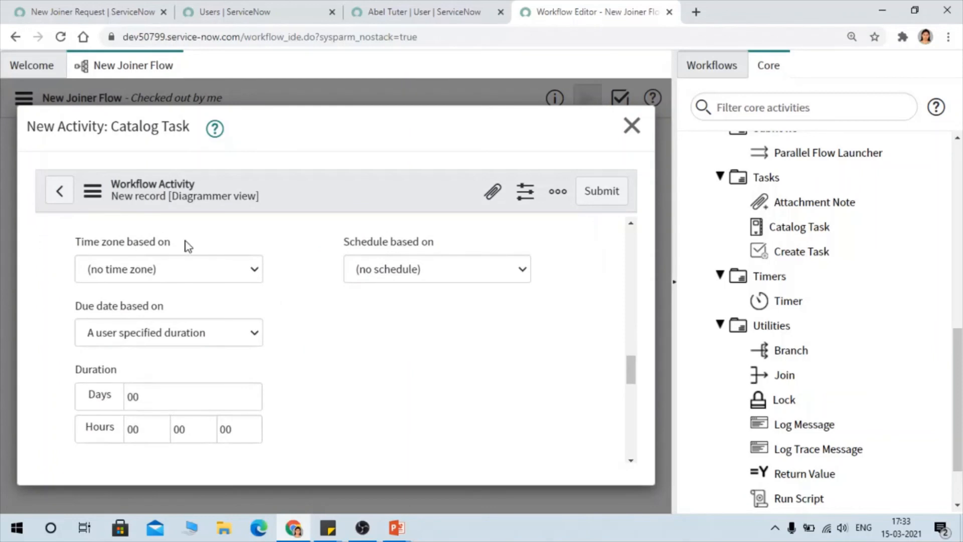
{"action": "scroll", "coordinate": [435, 325], "scroll_direction": "down", "scroll_amount": 3}
{"action": "scroll", "coordinate": [193, 404], "scroll_direction": "down", "scroll_amount": 4}
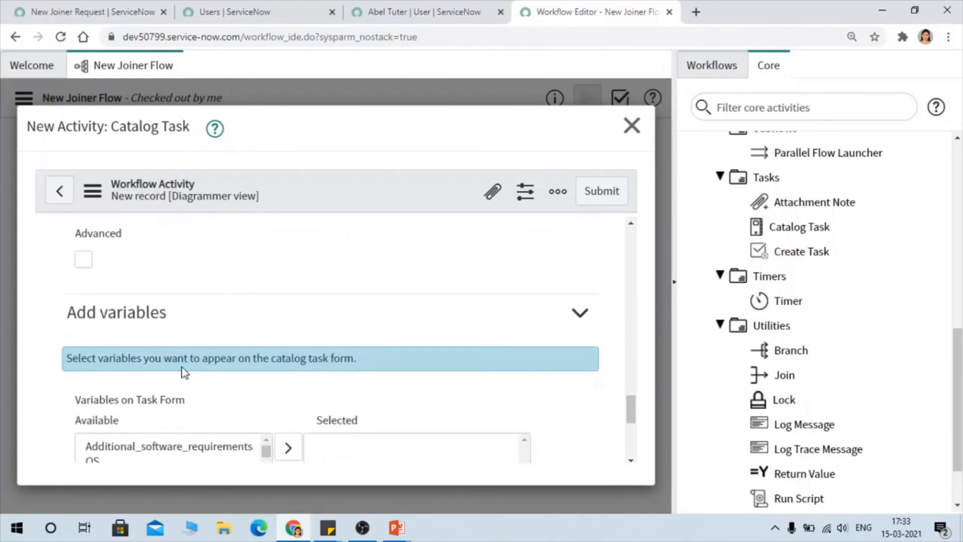
{"action": "scroll", "coordinate": [171, 346], "scroll_direction": "up", "scroll_amount": 1}
{"action": "scroll", "coordinate": [162, 323], "scroll_direction": "up", "scroll_amount": 2}
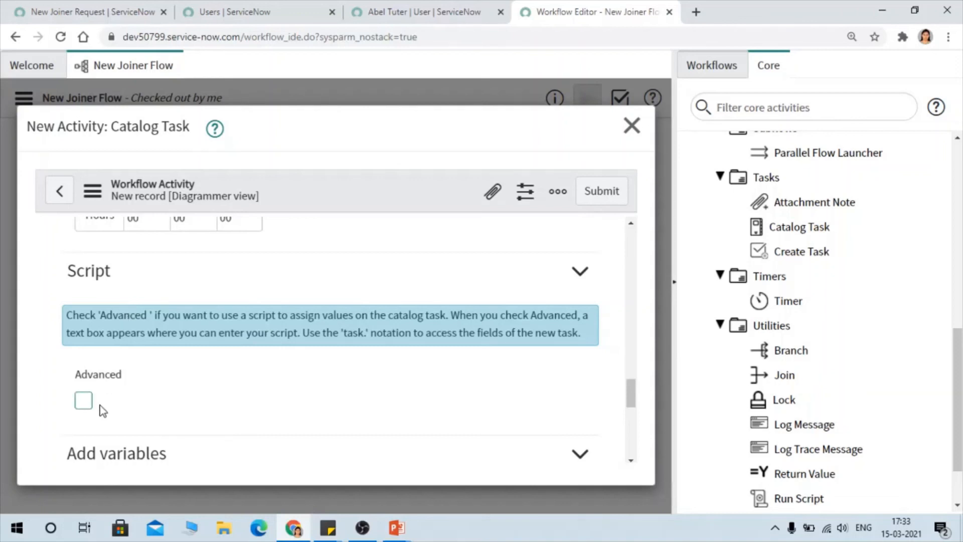
Enable the catalog task's Advanced script option and review the commented example that sets the task's short description.
{"action": "left_click", "coordinate": [85, 400]}
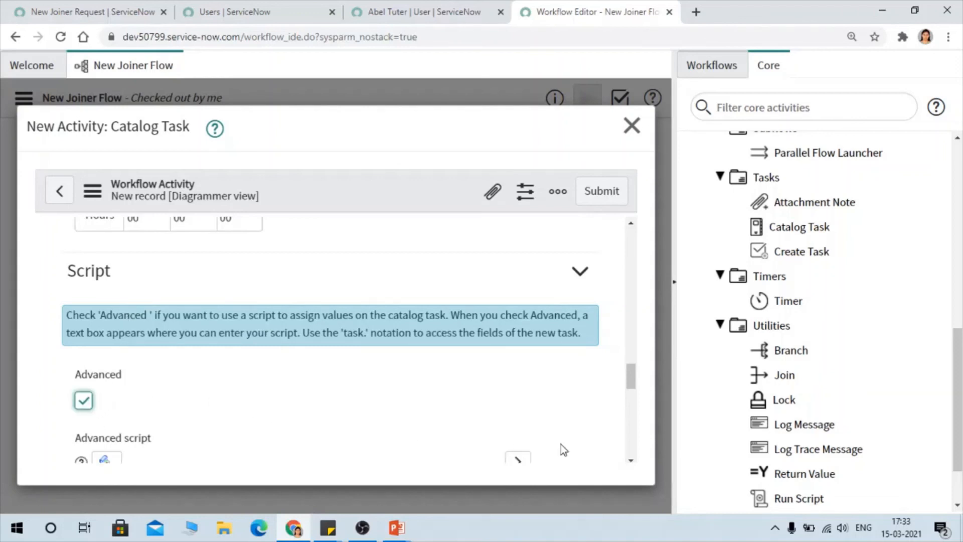
{"action": "scroll", "coordinate": [534, 388], "scroll_direction": "down", "scroll_amount": 1}
{"action": "scroll", "coordinate": [409, 349], "scroll_direction": "down", "scroll_amount": 3}
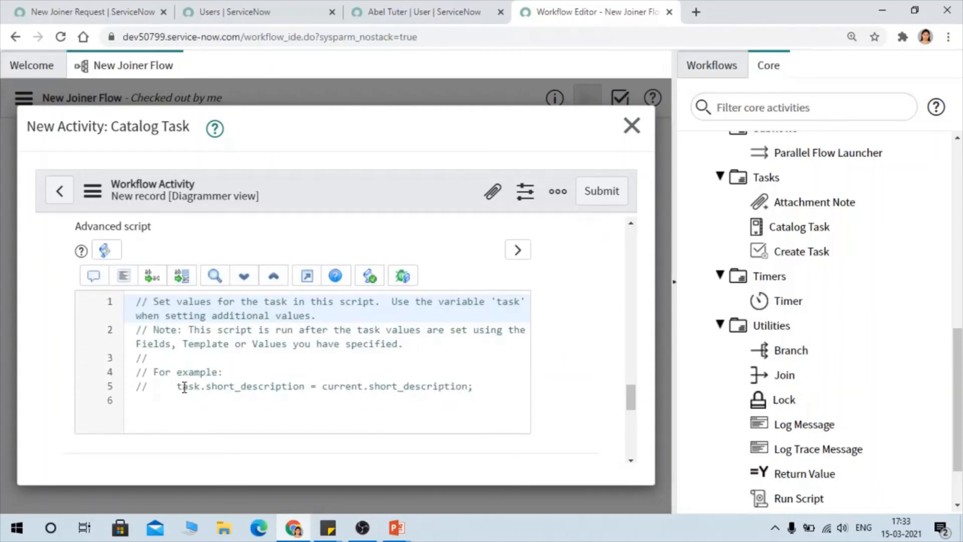
{"action": "mouse_move", "coordinate": [175, 386]}
{"action": "left_mouse_down"}
{"action": "mouse_move", "coordinate": [330, 400]}
{"action": "mouse_move", "coordinate": [474, 388]}
{"action": "left_mouse_up"}
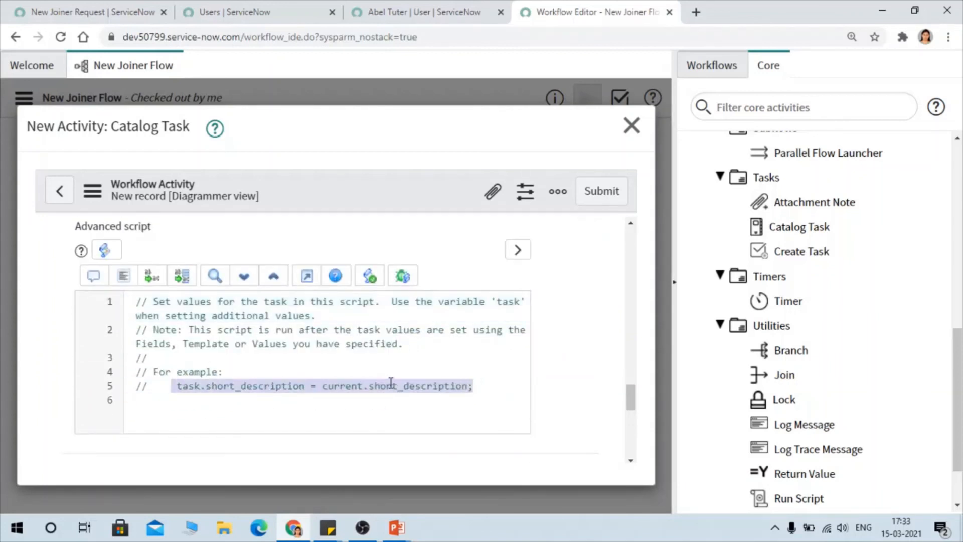
{"action": "left_click", "coordinate": [308, 384]}
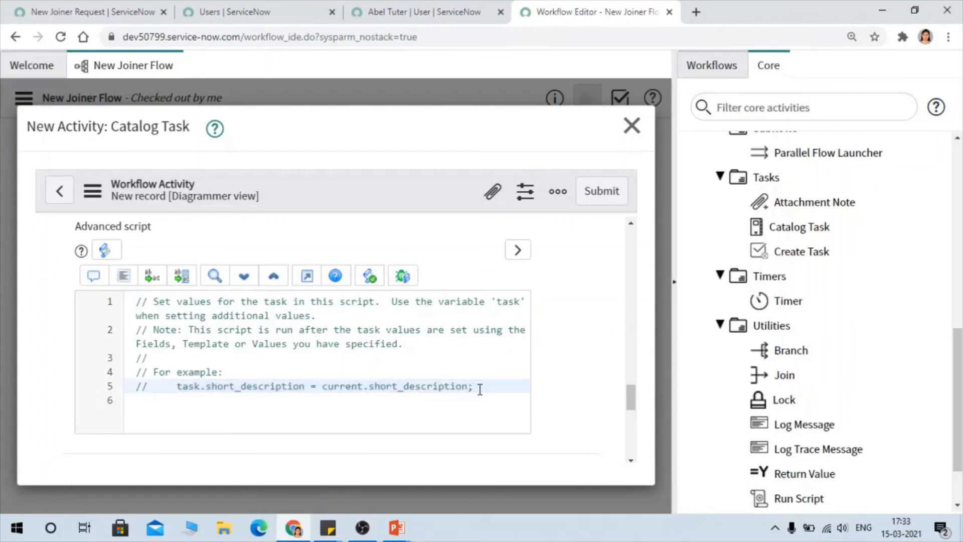
{"action": "left_click_drag", "start_coordinate": [479, 389], "coordinate": [183, 381]}
{"action": "left_click", "coordinate": [366, 346]}
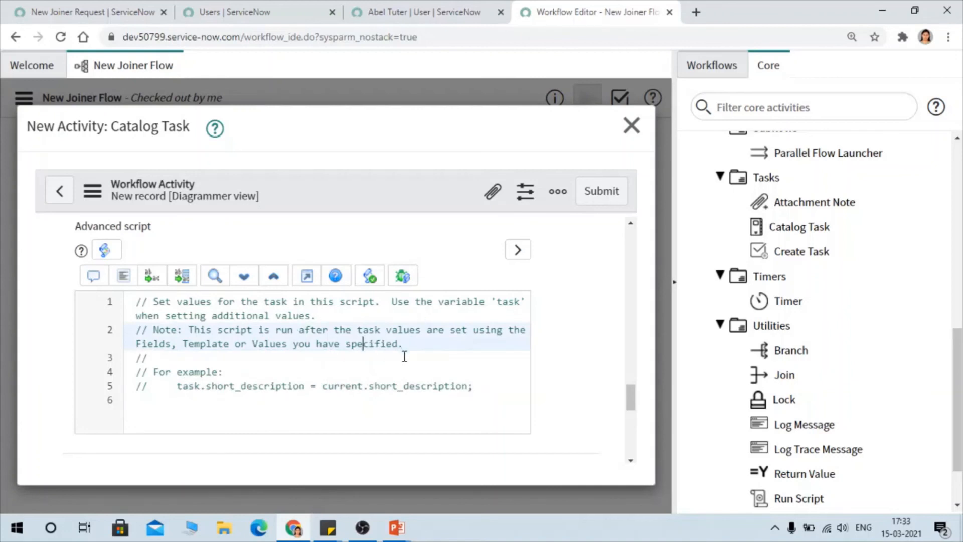
Look through the variables available for the task form, leave none selected, and submit the Catalog Task activity.
{"action": "scroll", "coordinate": [404, 357], "scroll_direction": "down", "scroll_amount": 6}
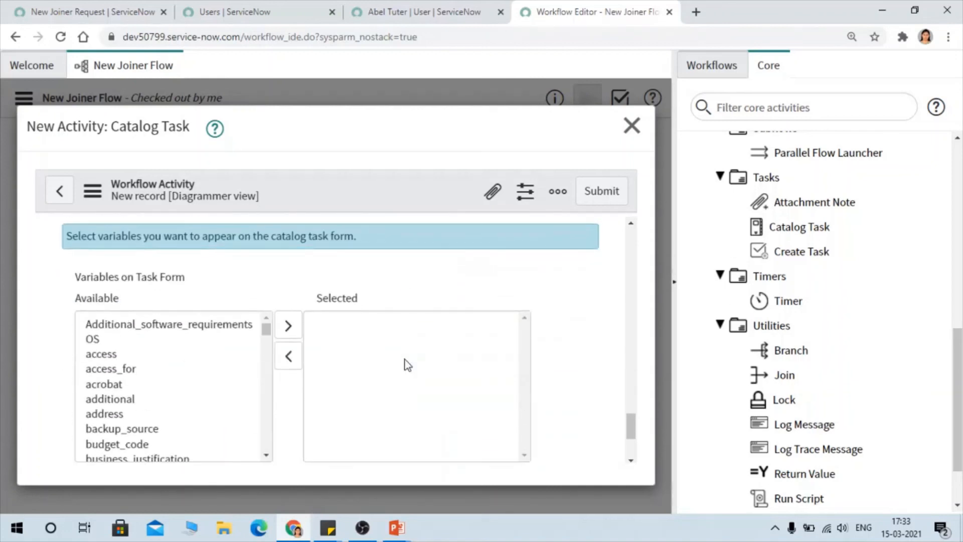
{"action": "scroll", "coordinate": [420, 361], "scroll_direction": "down", "scroll_amount": 3}
{"action": "scroll", "coordinate": [420, 361], "scroll_direction": "up", "scroll_amount": 3}
{"action": "scroll", "coordinate": [151, 379], "scroll_direction": "down", "scroll_amount": 3}
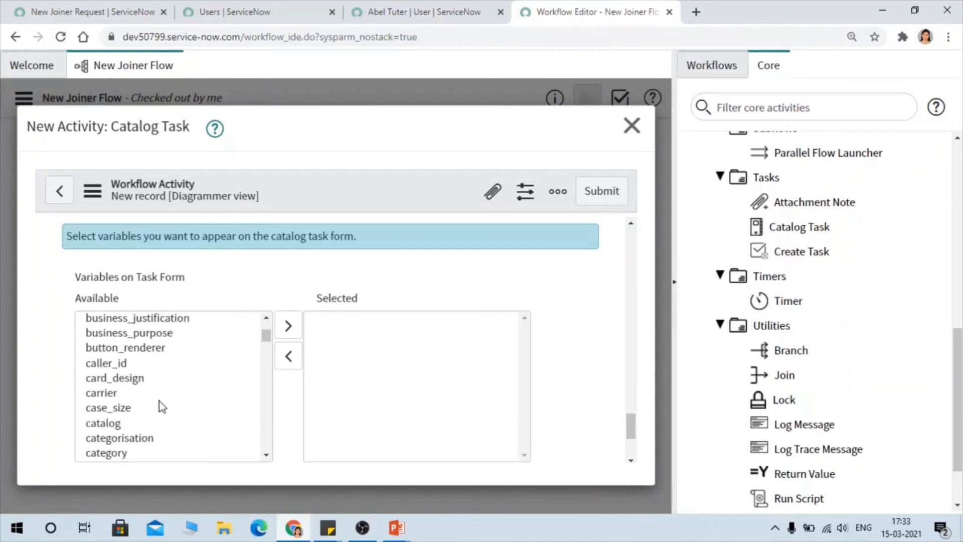
{"action": "scroll", "coordinate": [133, 409], "scroll_direction": "down", "scroll_amount": 4}
{"action": "scroll", "coordinate": [133, 402], "scroll_direction": "down", "scroll_amount": 3}
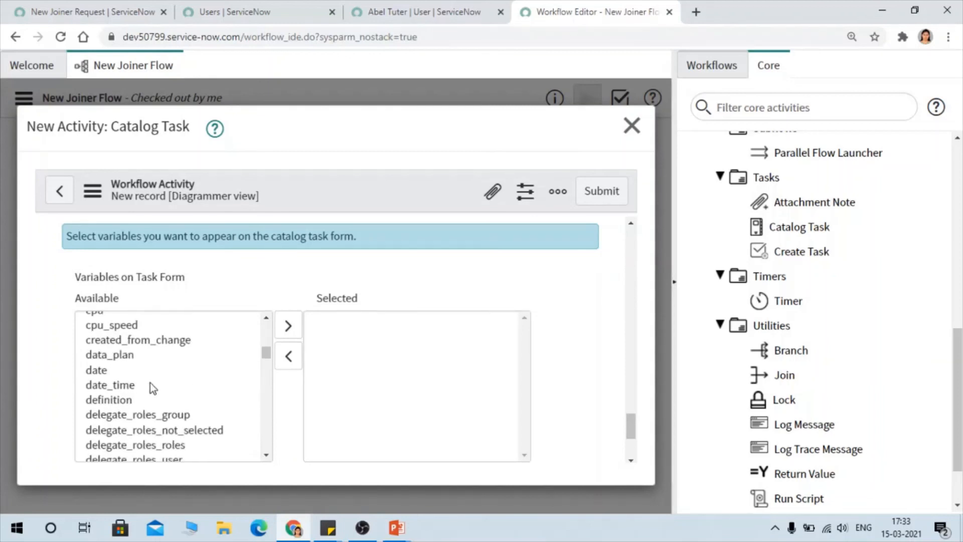
{"action": "scroll", "coordinate": [498, 361], "scroll_direction": "down", "scroll_amount": 3}
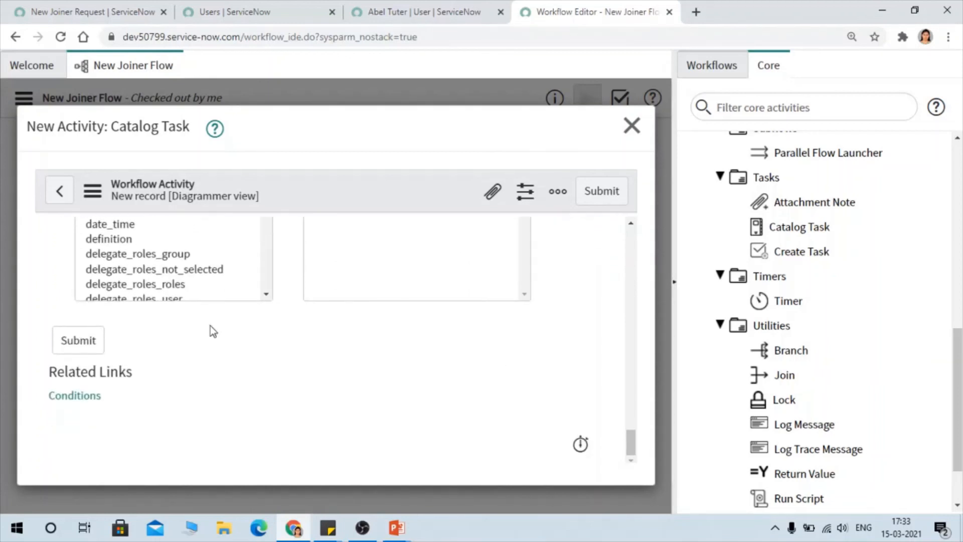
{"action": "left_click", "coordinate": [93, 340]}
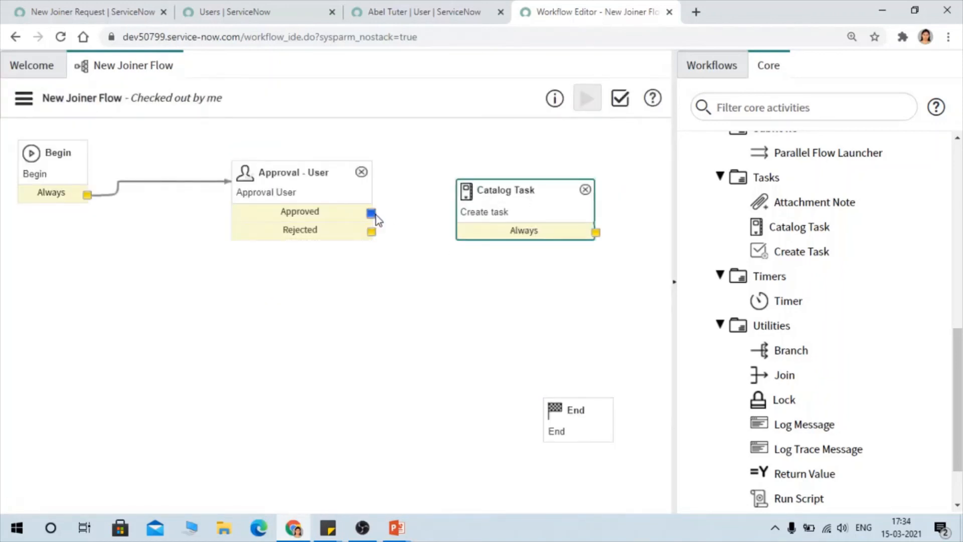
Connect Approved to the Catalog Task, and route both Rejected and the repositioned Catalog Task's Always output to End.
{"action": "left_click_drag", "start_coordinate": [372, 213], "coordinate": [460, 211]}
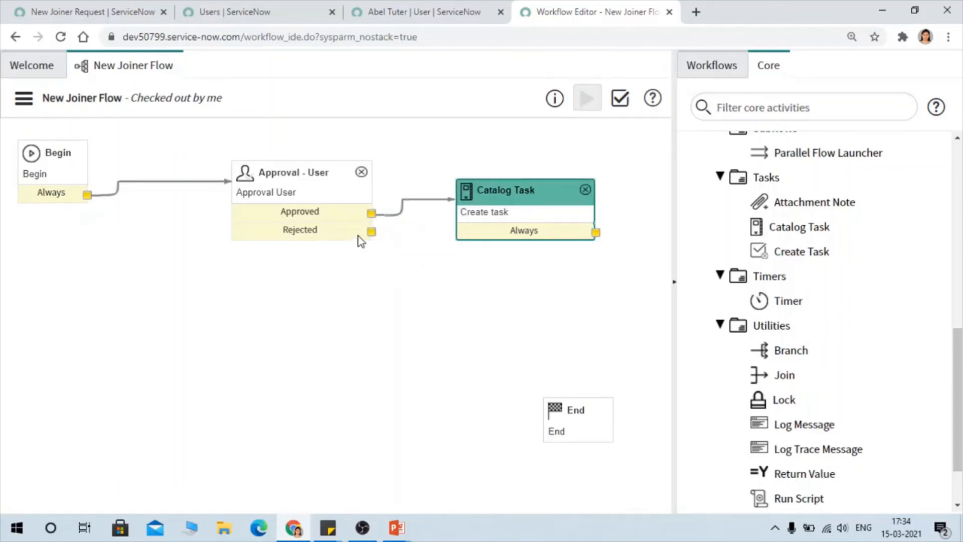
{"action": "left_click_drag", "start_coordinate": [373, 234], "coordinate": [527, 461]}
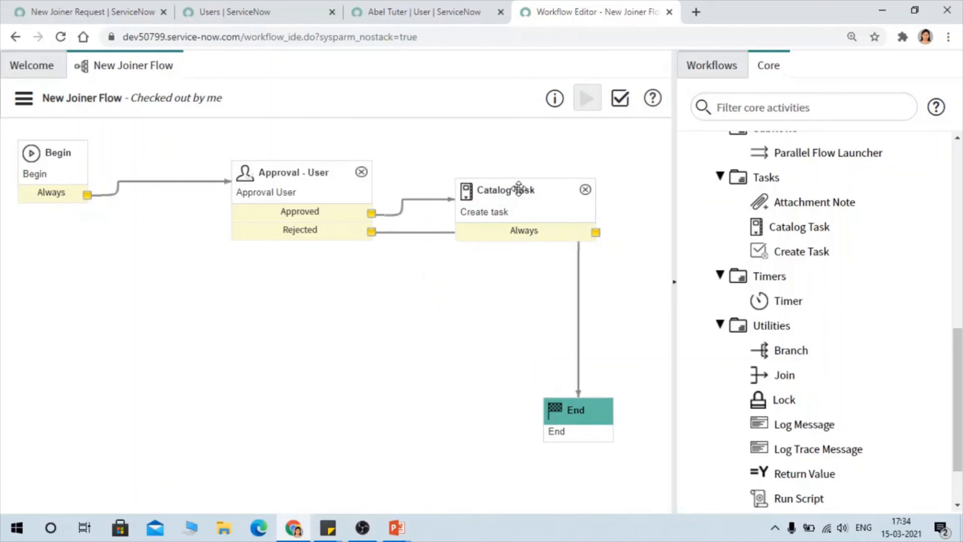
{"action": "left_click_drag", "start_coordinate": [523, 189], "coordinate": [546, 163]}
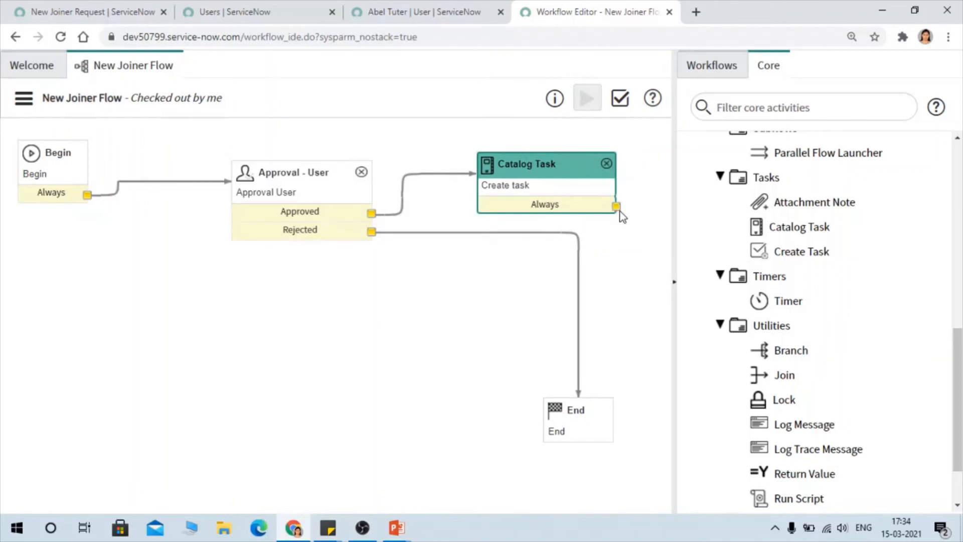
{"action": "left_click_drag", "start_coordinate": [616, 206], "coordinate": [579, 397]}
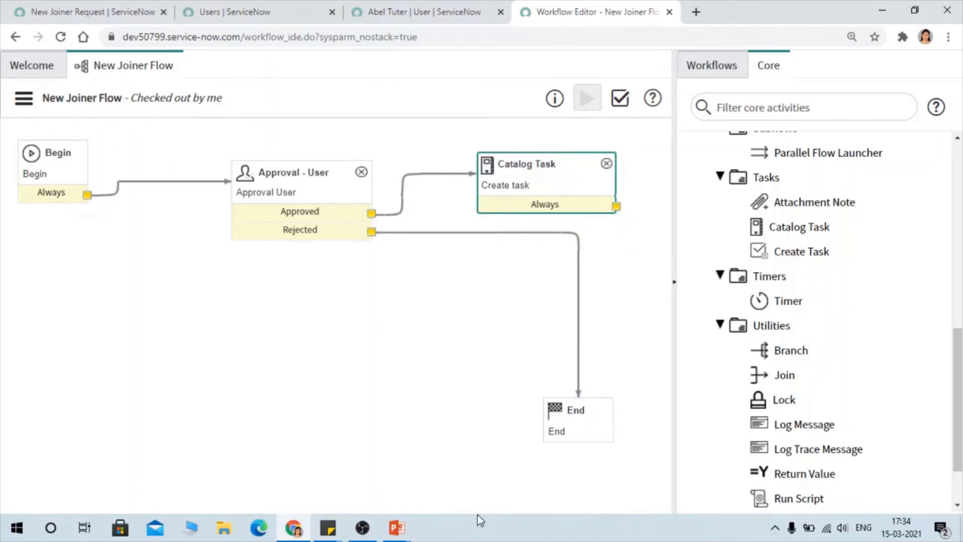
{"action": "left_click_drag", "start_coordinate": [620, 208], "coordinate": [601, 431]}
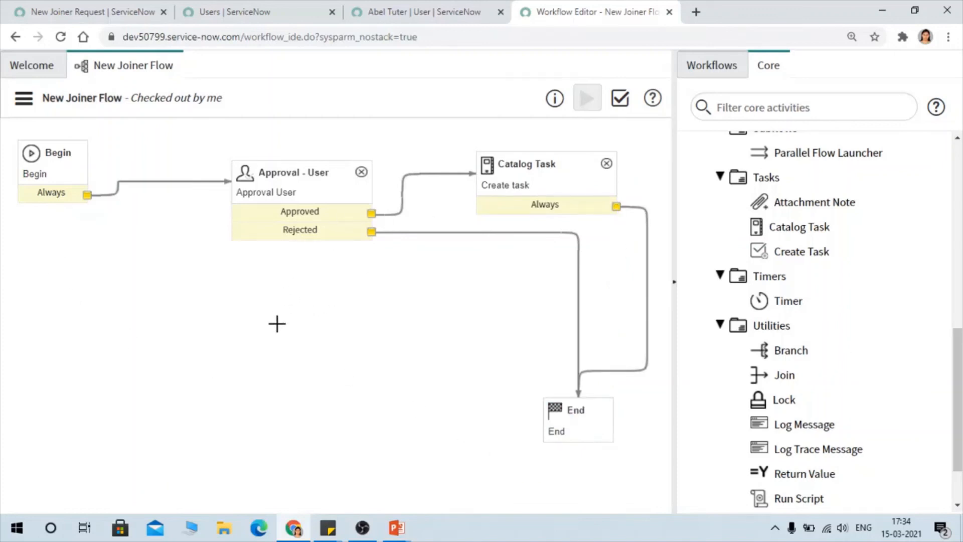
Publish the New Joiner Flow workflow.
{"action": "left_click", "coordinate": [24, 98]}
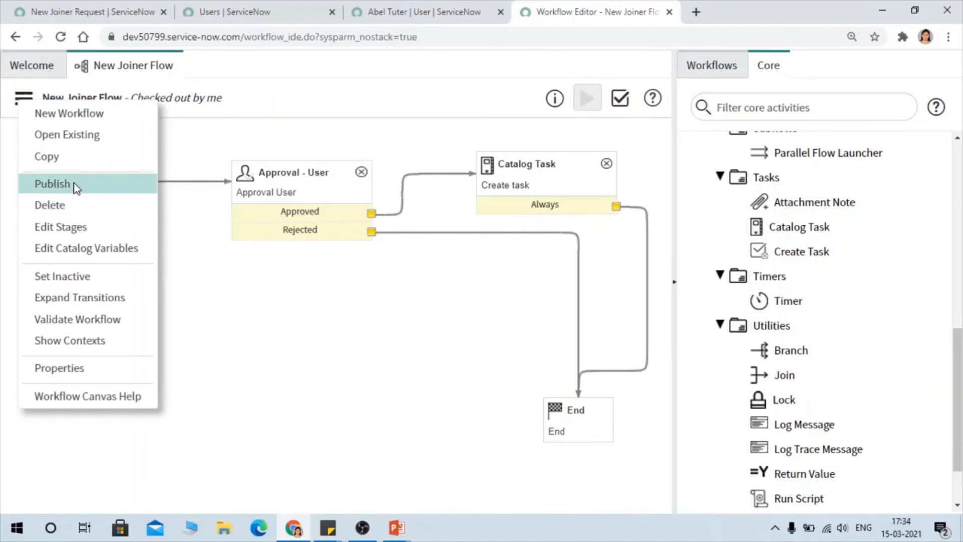
{"action": "left_click", "coordinate": [75, 184]}
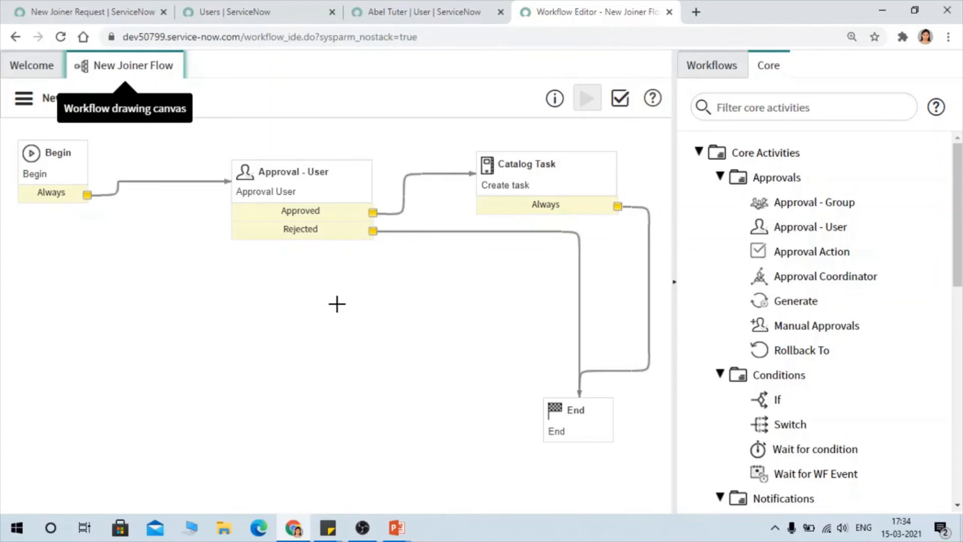
Go back from the New Joiner Request order form to its catalog item record, discarding unsaved form entries.
{"action": "left_click", "coordinate": [132, 7]}
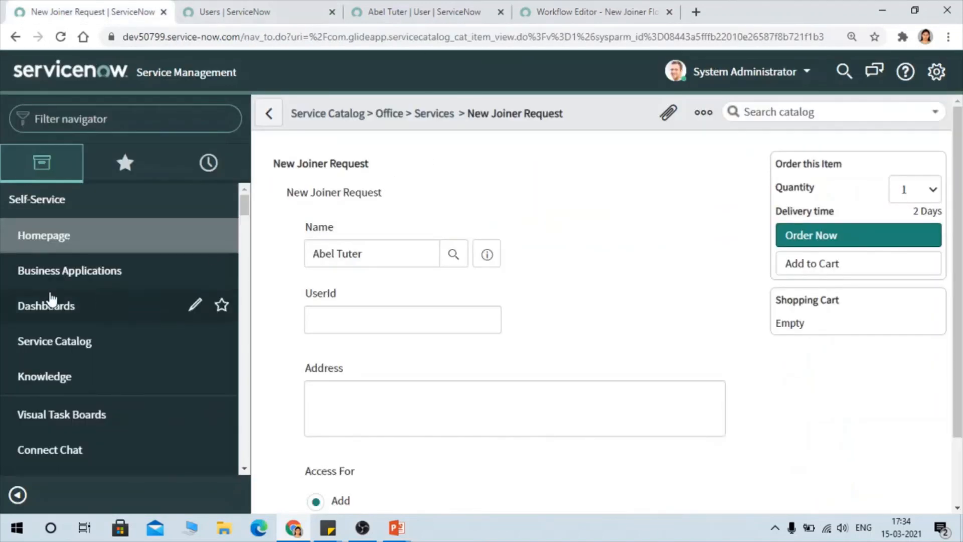
{"action": "left_click", "coordinate": [269, 113]}
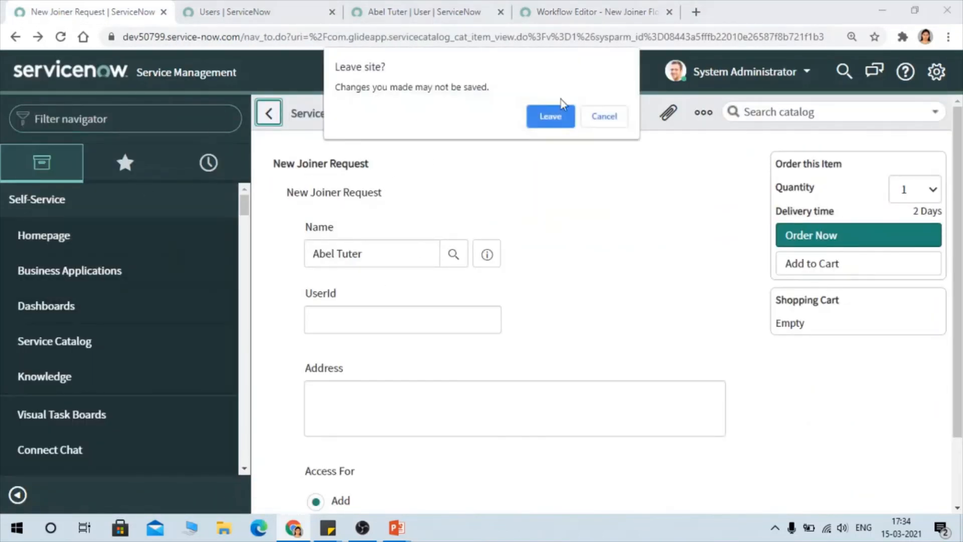
{"action": "left_click", "coordinate": [560, 115]}
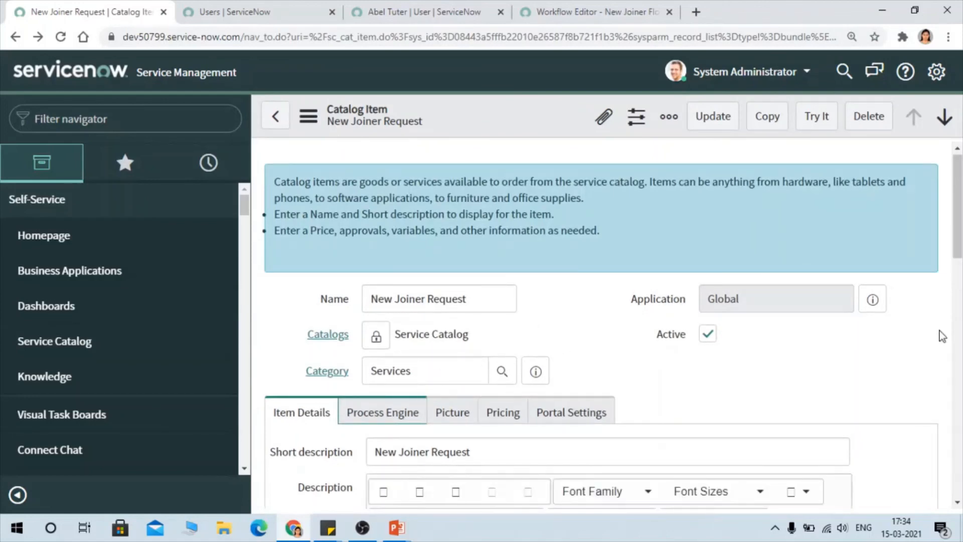
Set New Joiner Flow as the Workflow in the New Joiner Request's process engine settings and update the catalog item.
{"action": "scroll", "coordinate": [631, 396], "scroll_direction": "down", "scroll_amount": 3}
{"action": "left_click", "coordinate": [404, 275]}
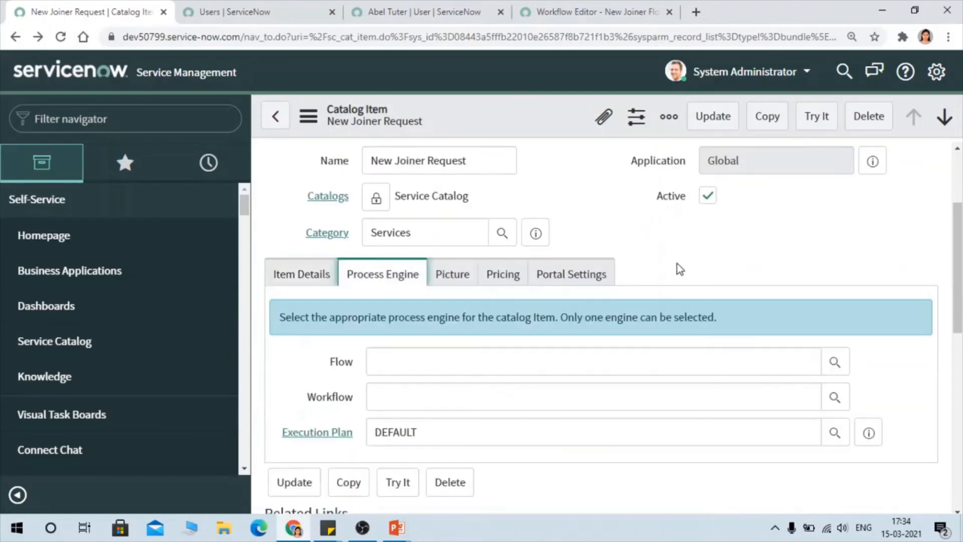
{"action": "scroll", "coordinate": [654, 295], "scroll_direction": "down", "scroll_amount": 2}
{"action": "left_click", "coordinate": [835, 327]}
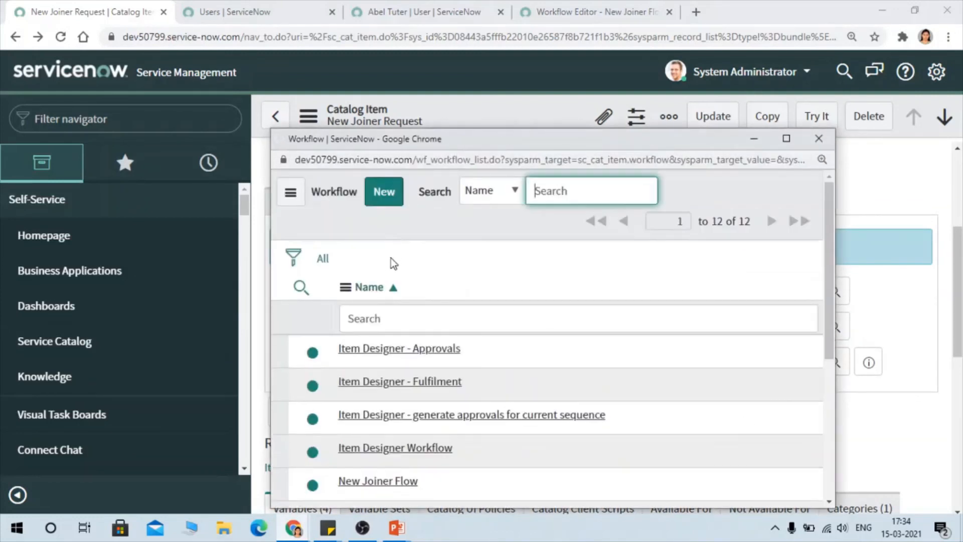
{"action": "left_click", "coordinate": [372, 307]}
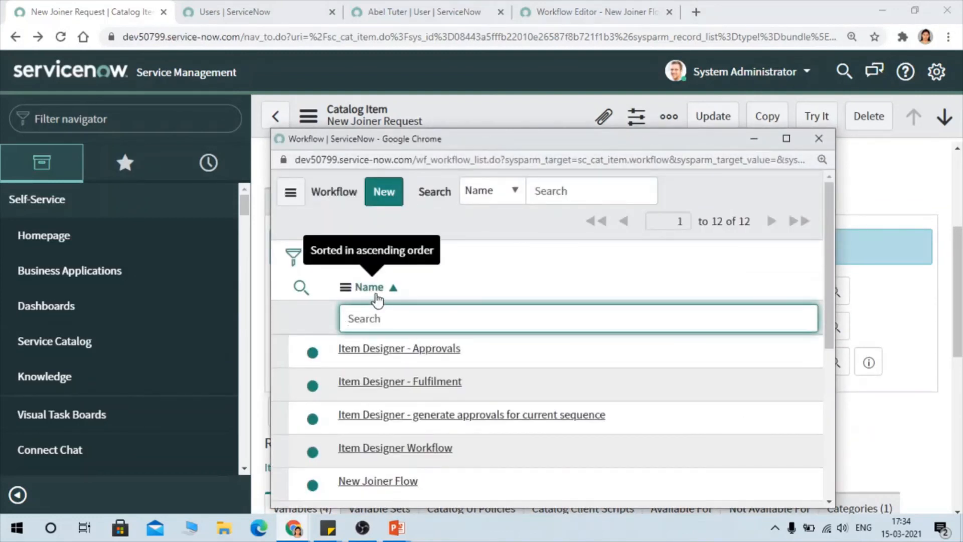
{"action": "type", "text": "*"}
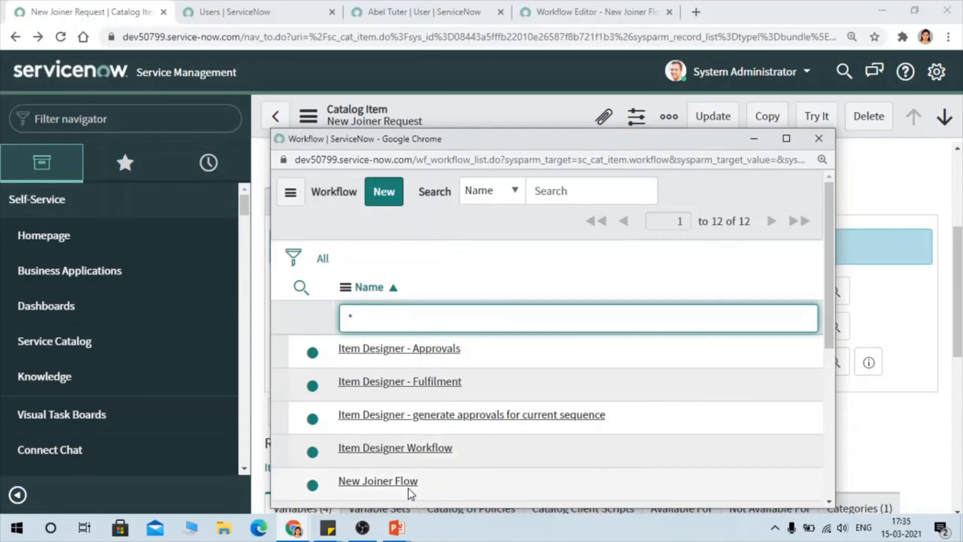
{"action": "left_click", "coordinate": [378, 480]}
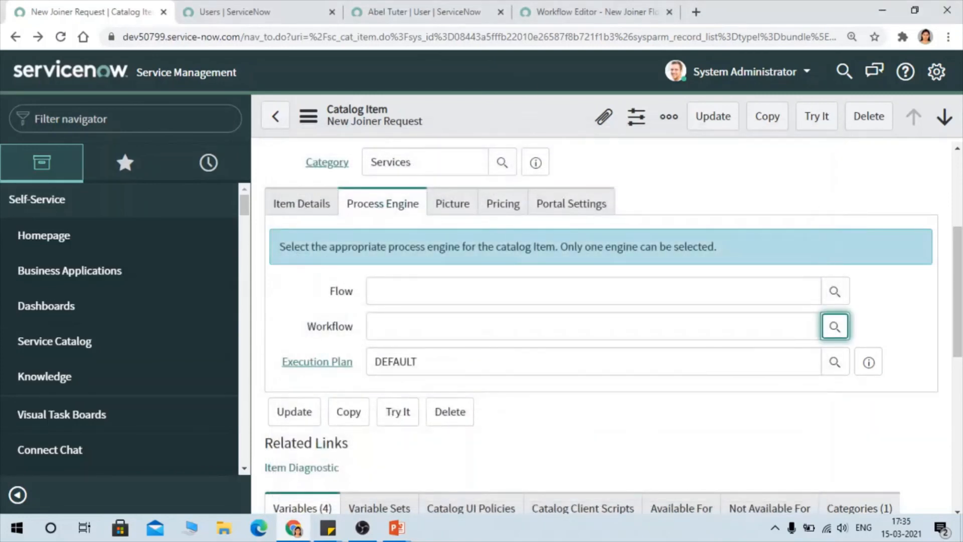
{"action": "left_click", "coordinate": [721, 120]}
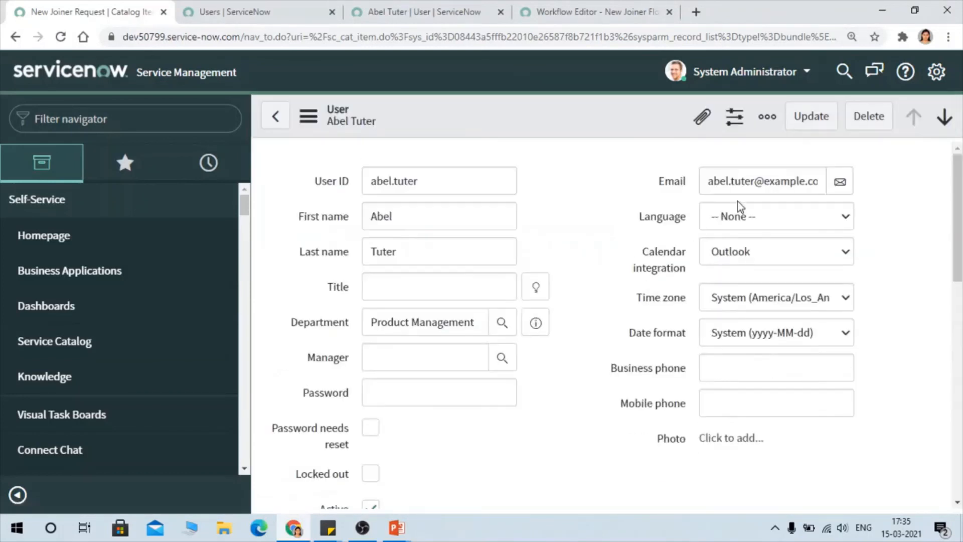
Go back from the open user record to the Users list and decline the browser's offer to save the password.
{"action": "left_click", "coordinate": [275, 117]}
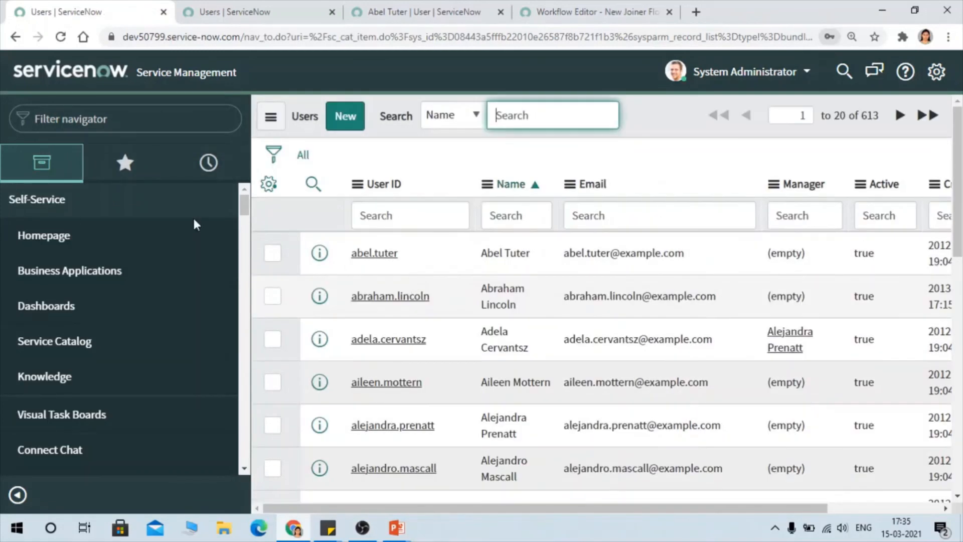
{"action": "left_click", "coordinate": [628, 179]}
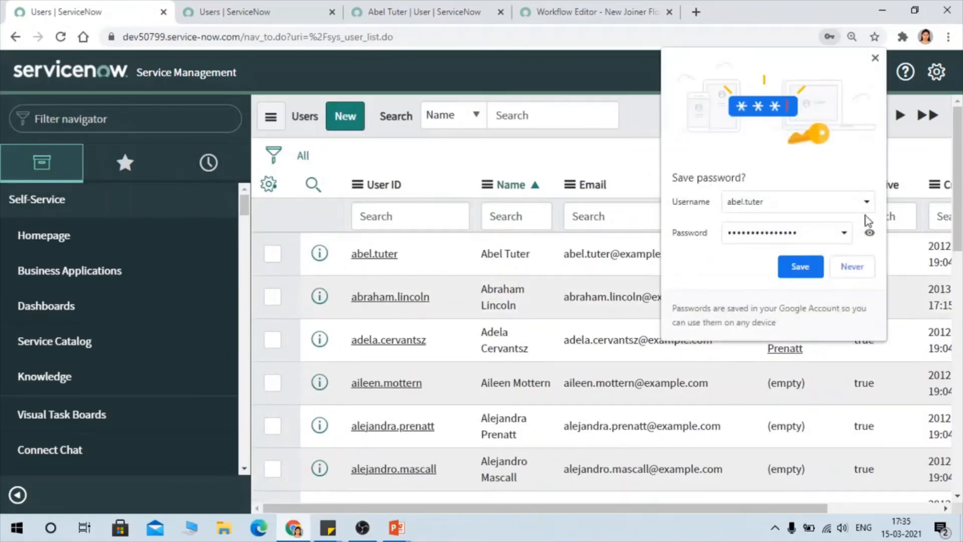
{"action": "left_click", "coordinate": [843, 268]}
Find Maintain Items in the navigator with "in ite" and open the New Joiner Request catalog item.
{"action": "left_click", "coordinate": [111, 119]}
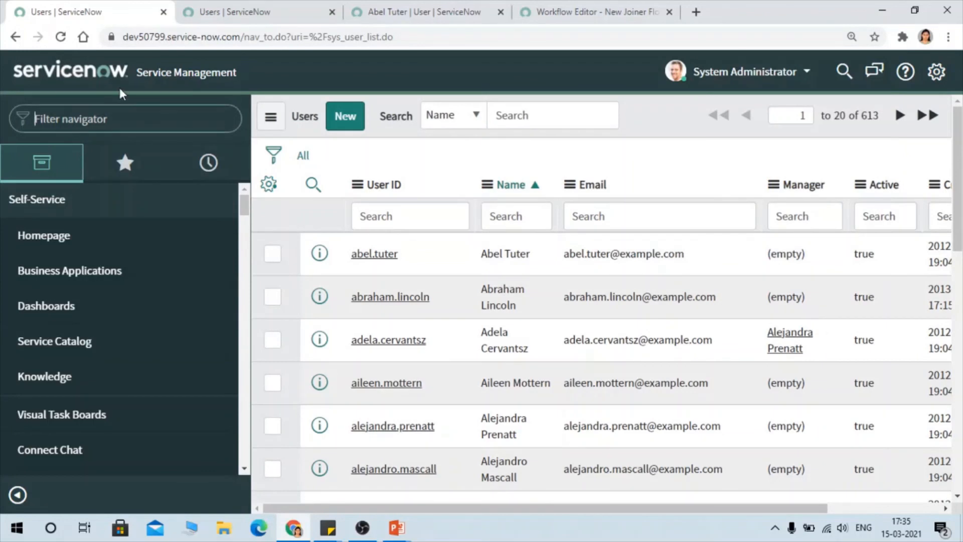
{"action": "type", "text": "in ite"}
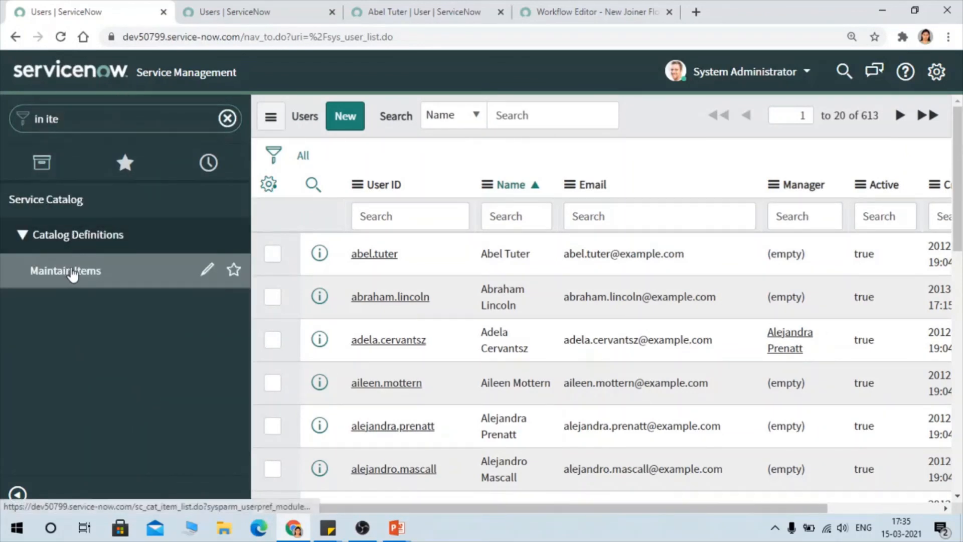
{"action": "left_click", "coordinate": [91, 271]}
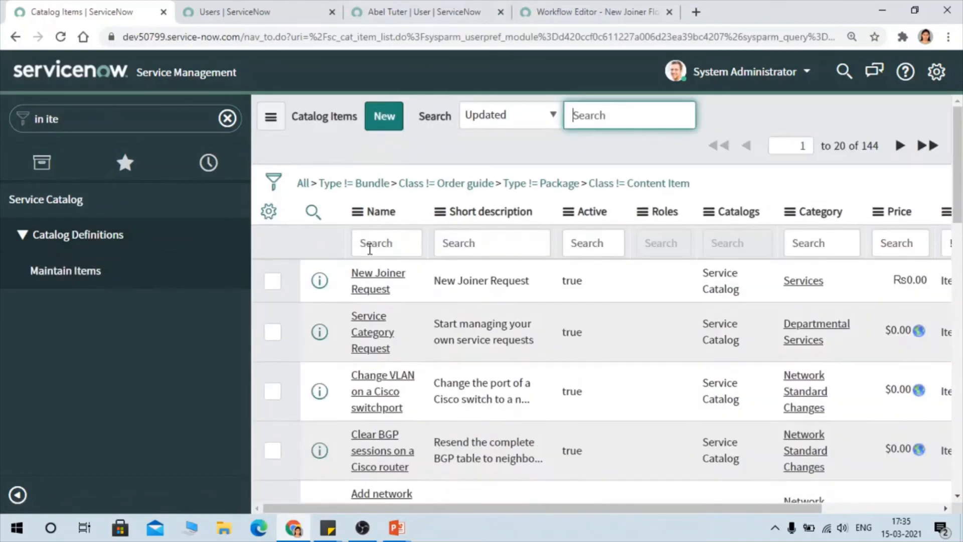
{"action": "left_click", "coordinate": [374, 274]}
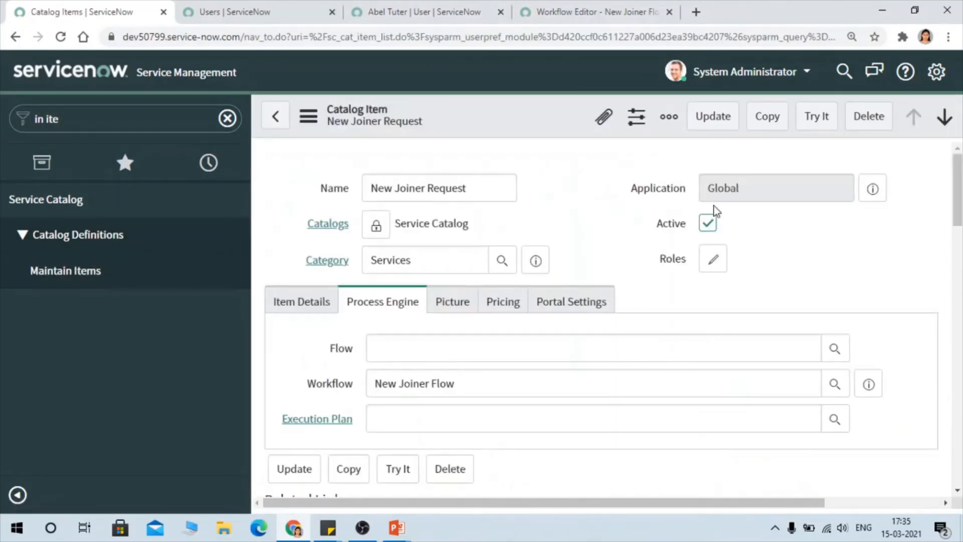
Try out the New Joiner Request item and pick a user for the Name field of its order form.
{"action": "left_click", "coordinate": [817, 117]}
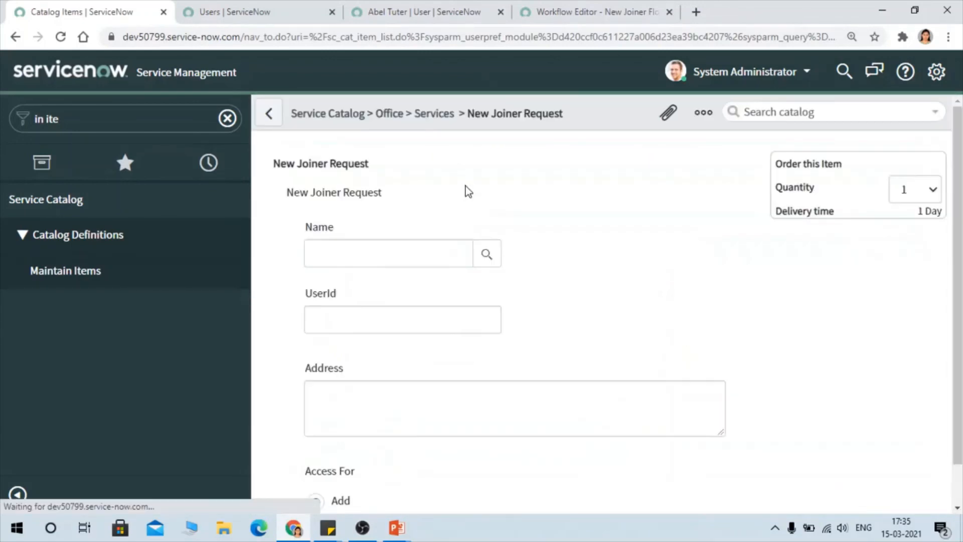
{"action": "left_click", "coordinate": [487, 254]}
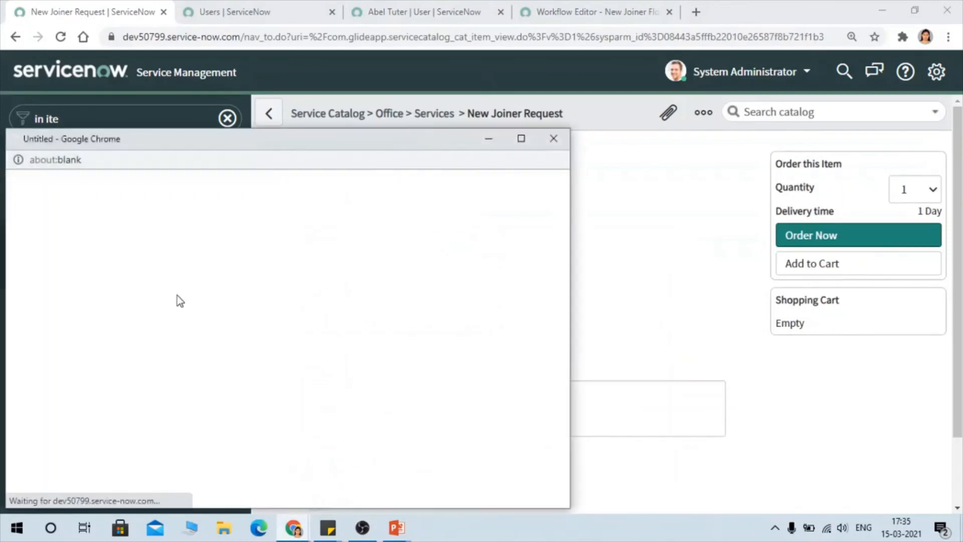
{"action": "left_click", "coordinate": [111, 427]}
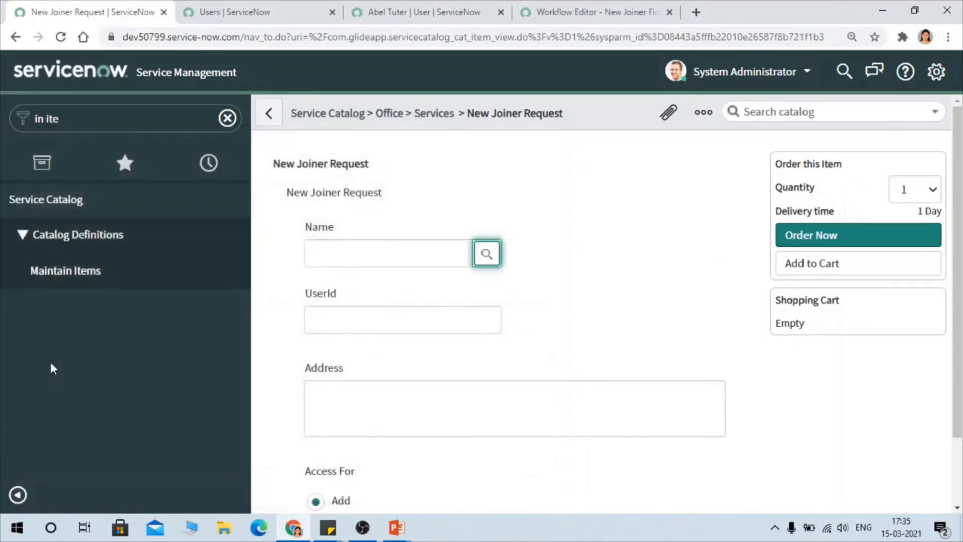
Leave UserId and Address blank, keep Access For set to Add, and order the New Joiner Request.
{"action": "left_click", "coordinate": [372, 322]}
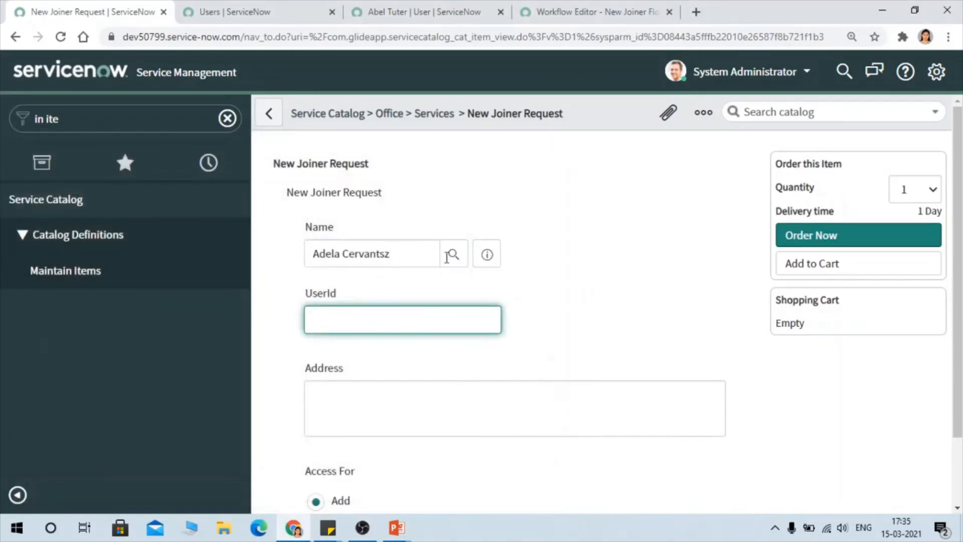
{"action": "scroll", "coordinate": [571, 229], "scroll_direction": "down", "scroll_amount": 2}
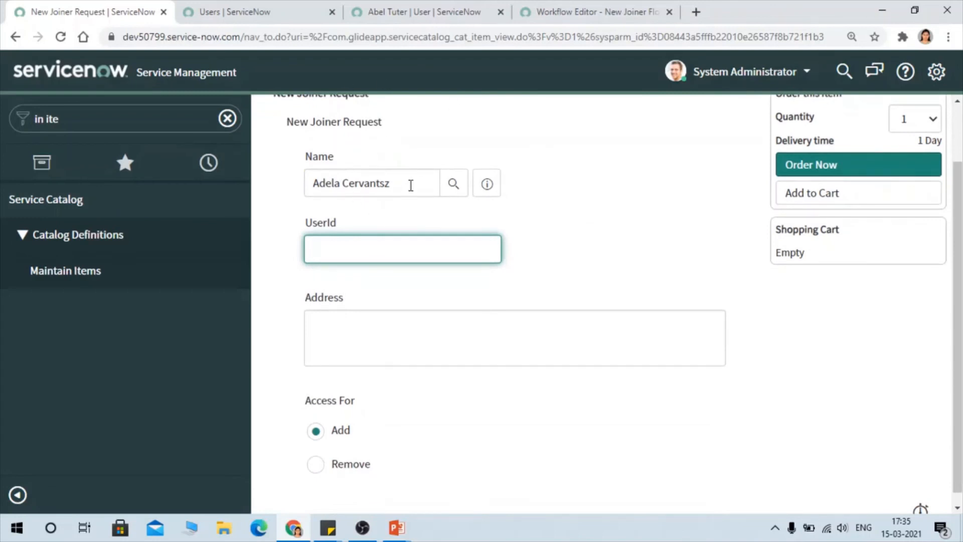
{"action": "left_click_drag", "start_coordinate": [411, 186], "coordinate": [308, 189]}
{"action": "left_click", "coordinate": [346, 244]}
{"action": "left_click", "coordinate": [385, 353]}
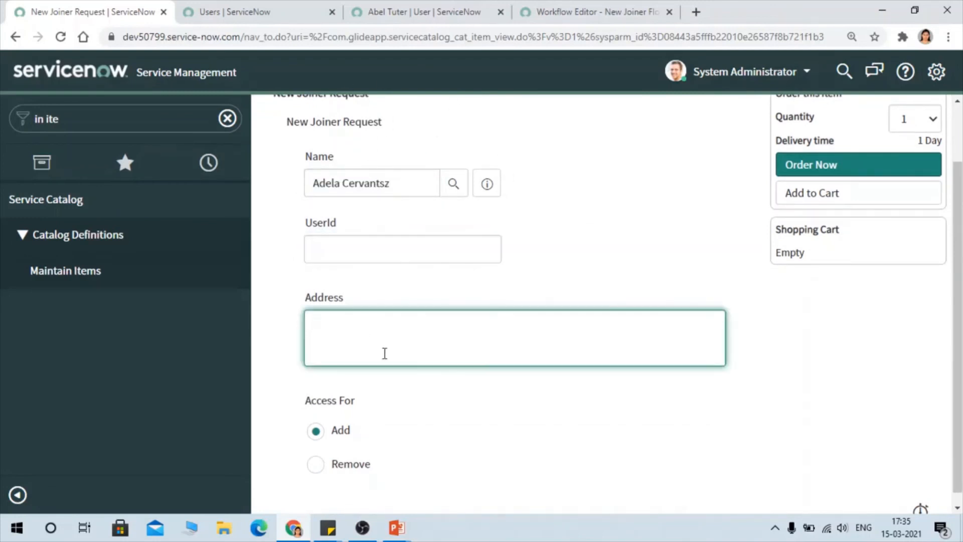
{"action": "scroll", "coordinate": [407, 332], "scroll_direction": "down", "scroll_amount": 1}
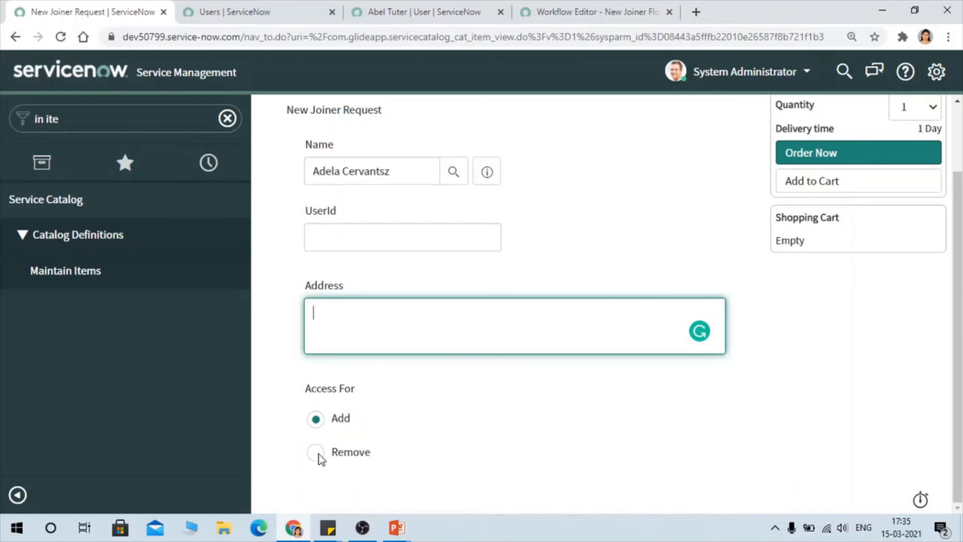
{"action": "scroll", "coordinate": [834, 356], "scroll_direction": "up", "scroll_amount": 2}
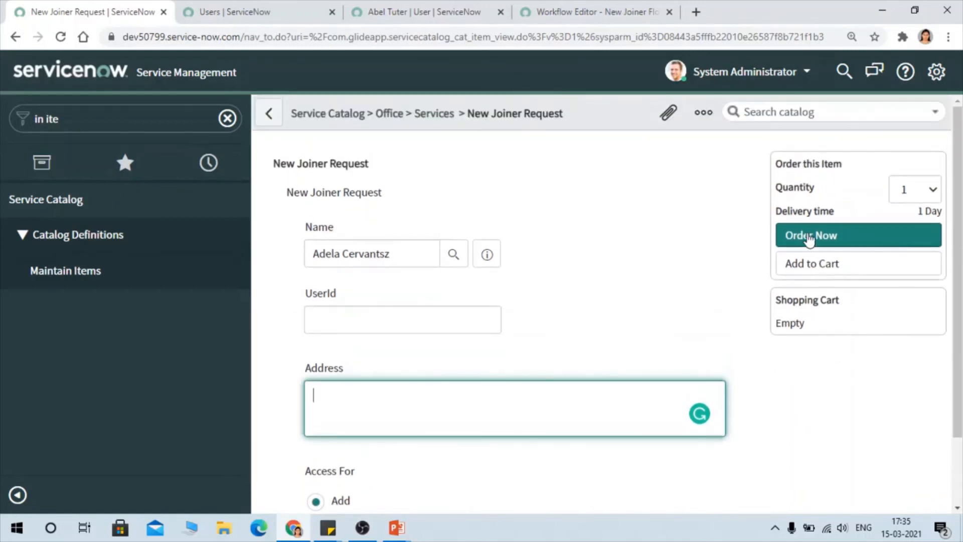
{"action": "left_click", "coordinate": [833, 236]}
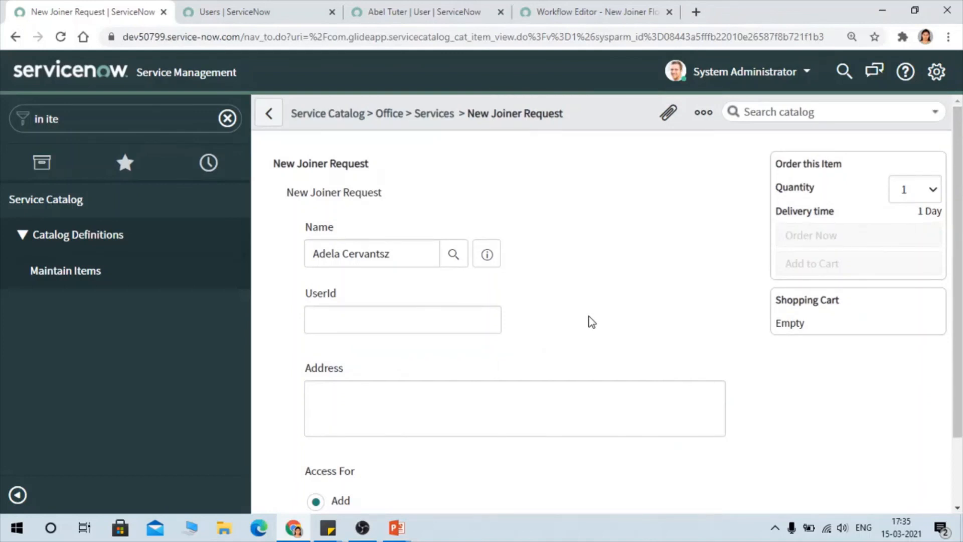
Close the three other browser tabs and open the ordered New Joiner Request's requested item record.
{"action": "left_click", "coordinate": [332, 12]}
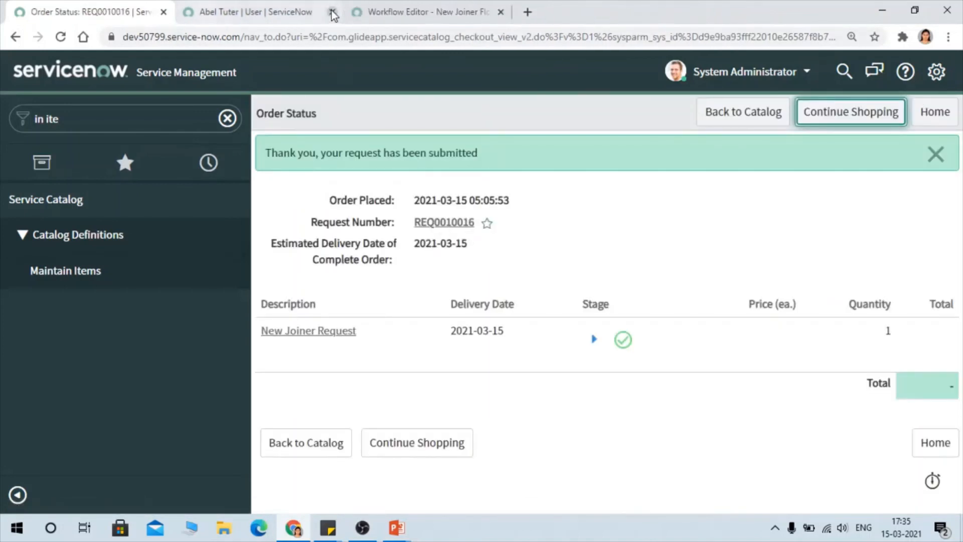
{"action": "left_click", "coordinate": [332, 12]}
{"action": "left_click", "coordinate": [332, 12]}
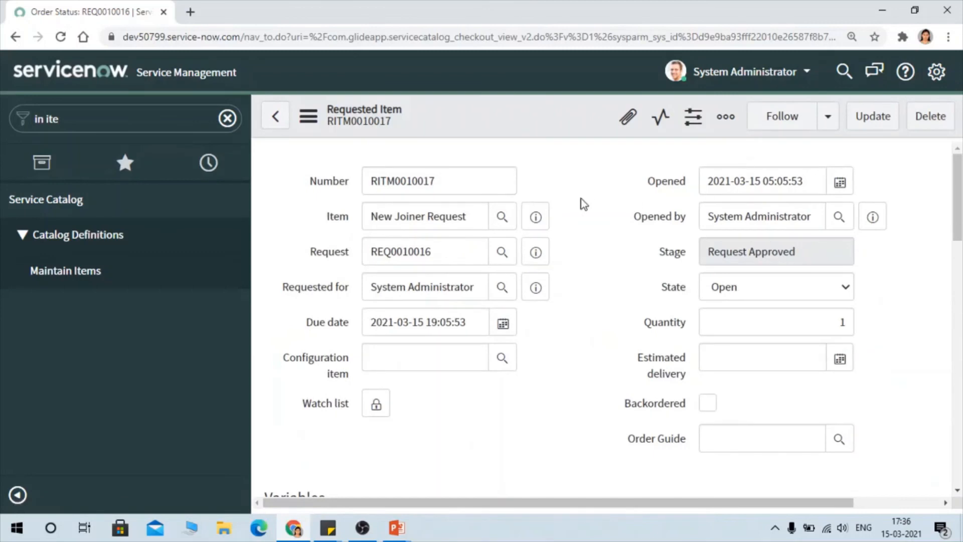
Examine the requested item's details, submitted variables and its list of approvers.
{"action": "scroll", "coordinate": [591, 200], "scroll_direction": "down", "scroll_amount": 3}
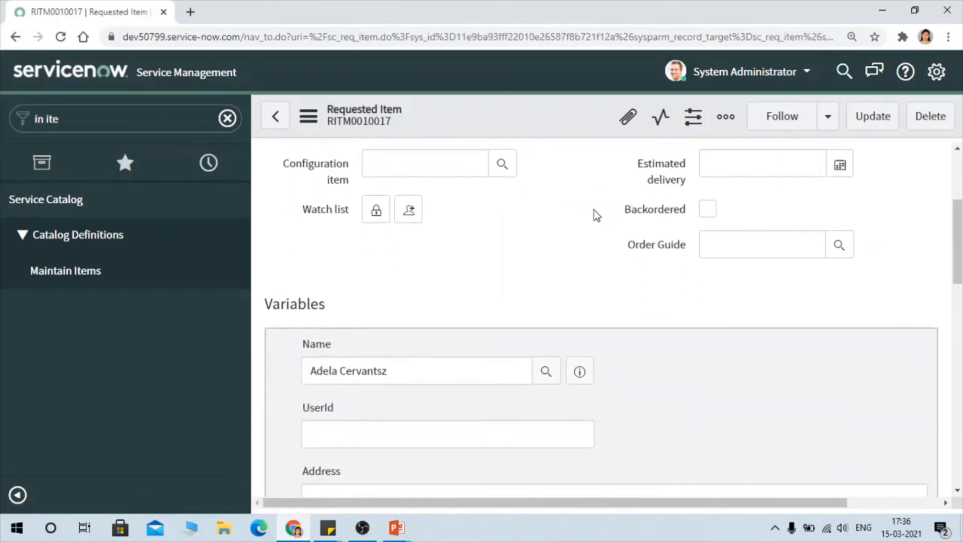
{"action": "scroll", "coordinate": [595, 210], "scroll_direction": "down", "scroll_amount": 12}
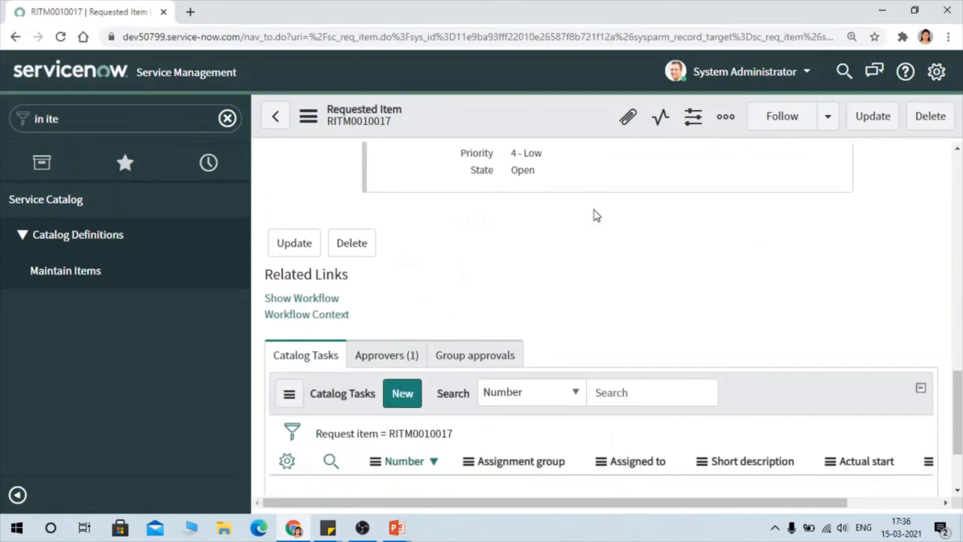
{"action": "scroll", "coordinate": [594, 210], "scroll_direction": "down", "scroll_amount": 2}
{"action": "left_click", "coordinate": [387, 228]}
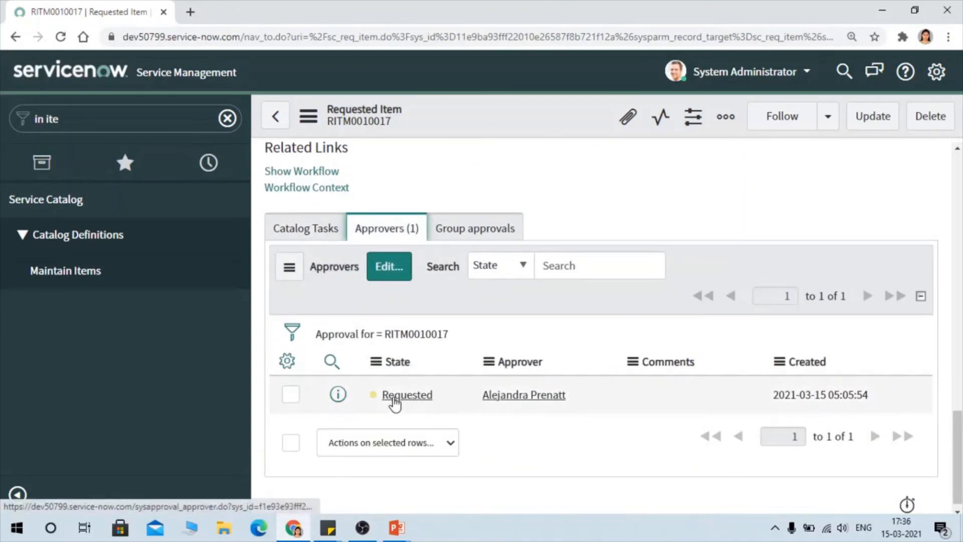
{"action": "scroll", "coordinate": [572, 344], "scroll_direction": "up", "scroll_amount": 15}
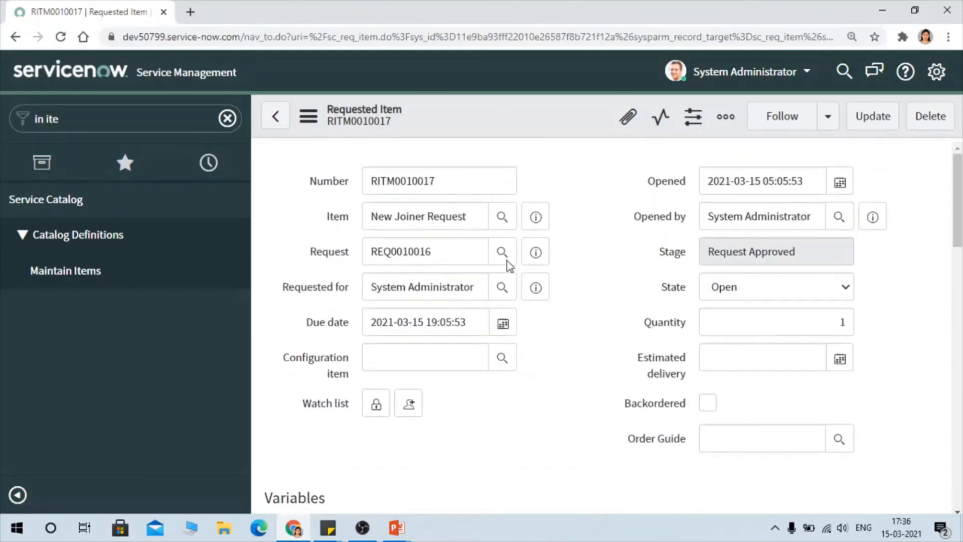
{"action": "scroll", "coordinate": [541, 372], "scroll_direction": "down", "scroll_amount": 10}
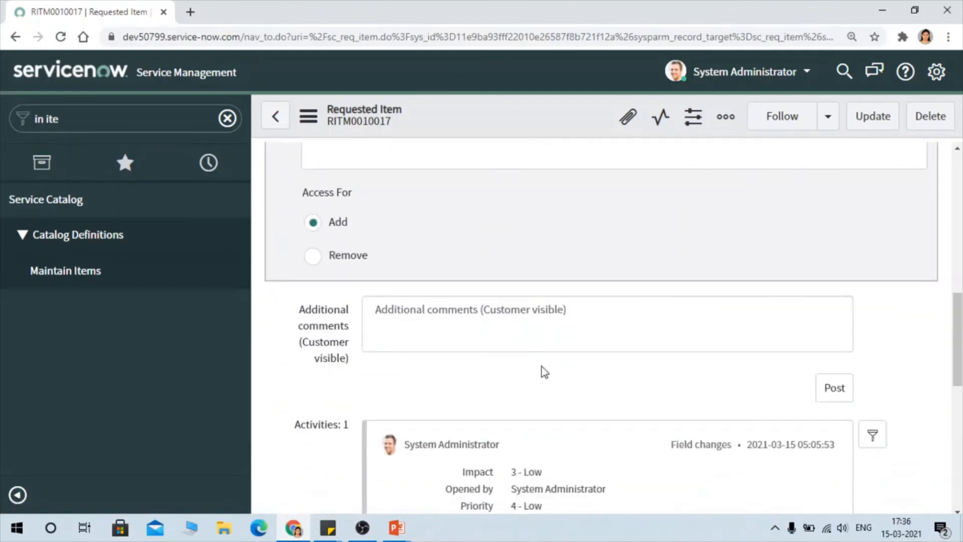
{"action": "scroll", "coordinate": [542, 371], "scroll_direction": "up", "scroll_amount": 4}
{"action": "scroll", "coordinate": [446, 282], "scroll_direction": "down", "scroll_amount": 1}
{"action": "scroll", "coordinate": [446, 282], "scroll_direction": "up", "scroll_amount": 1}
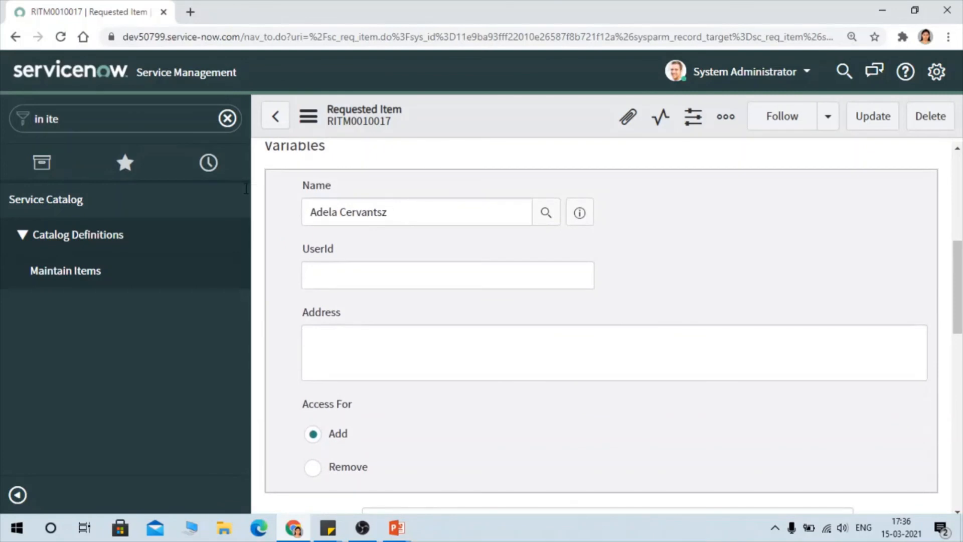
{"action": "scroll", "coordinate": [563, 327], "scroll_direction": "down", "scroll_amount": 8}
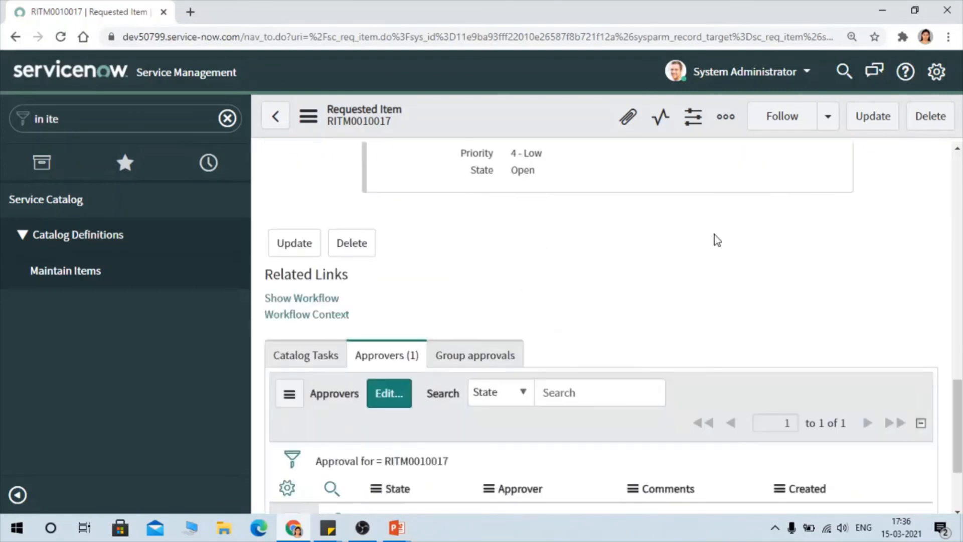
{"action": "scroll", "coordinate": [553, 429], "scroll_direction": "down", "scroll_amount": 3}
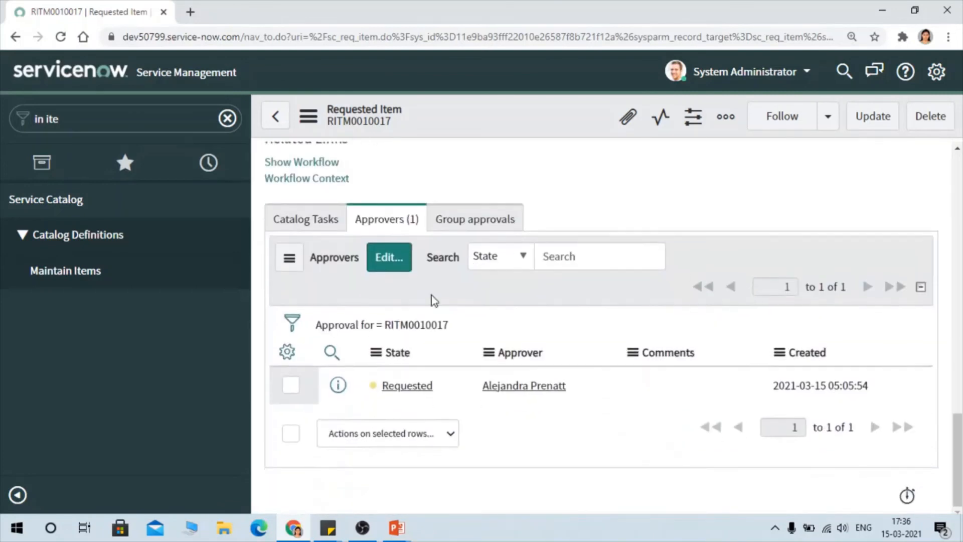
Approve the requested approval entry in the requested item's approvers list.
{"action": "right_click", "coordinate": [336, 385]}
{"action": "key", "text": "Escape"}
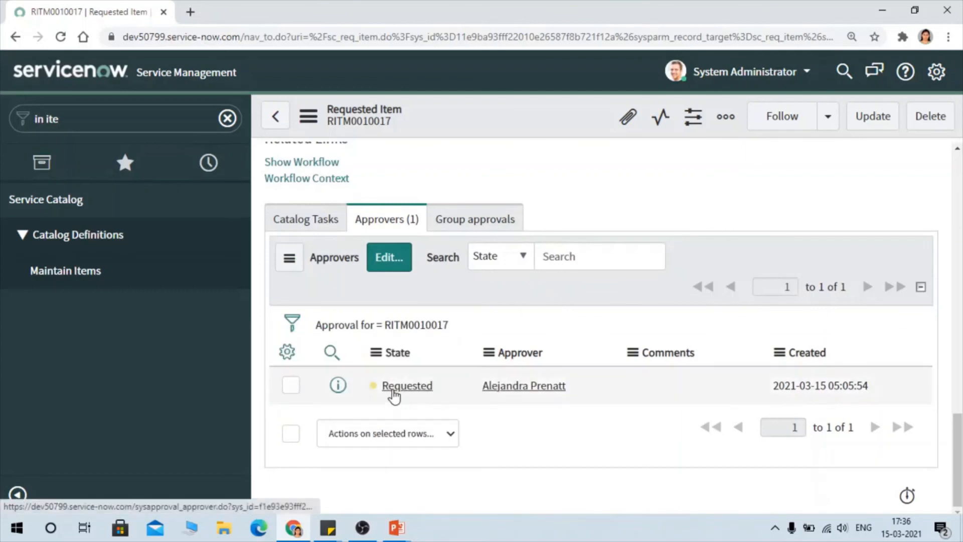
{"action": "right_click", "coordinate": [395, 389]}
{"action": "left_click", "coordinate": [435, 362]}
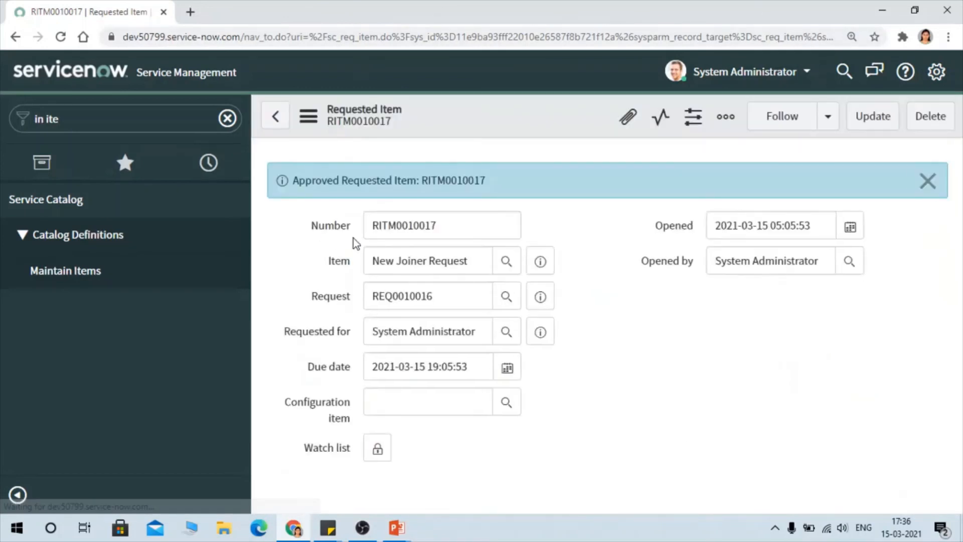
Examine the catalog tasks listed for the approved requested item.
{"action": "scroll", "coordinate": [522, 311], "scroll_direction": "down", "scroll_amount": 20}
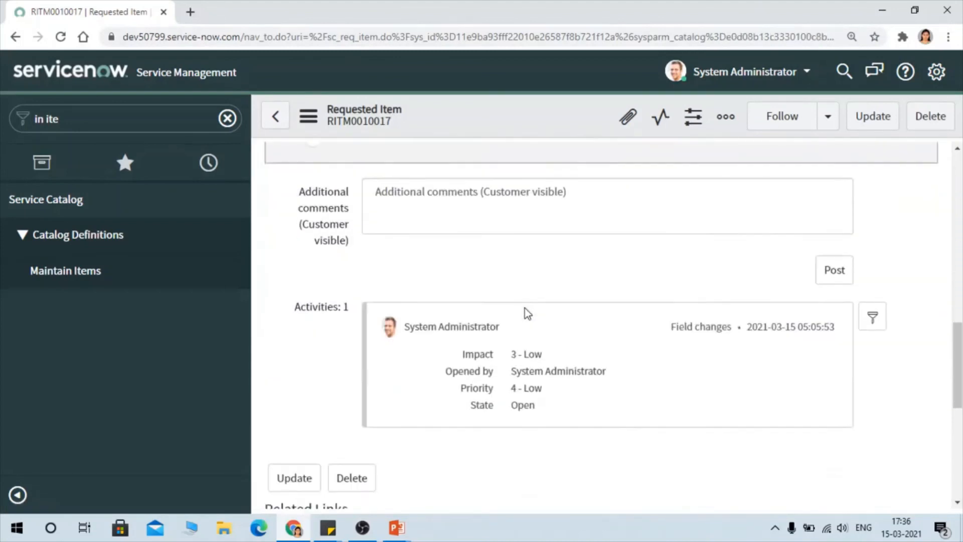
{"action": "scroll", "coordinate": [528, 312], "scroll_direction": "down", "scroll_amount": 1}
{"action": "left_click", "coordinate": [333, 260]}
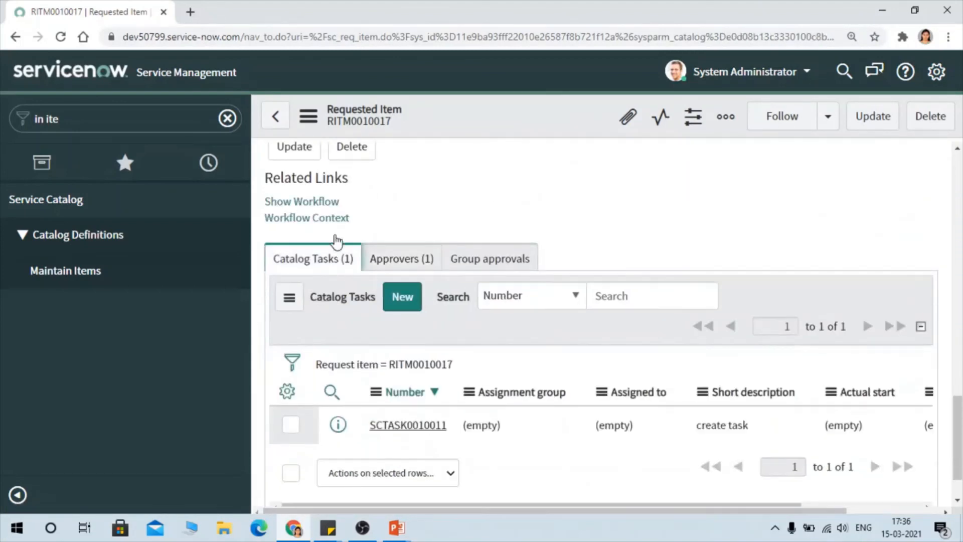
Open the requested item's "create task" catalog task in a new browser tab and check the approval state in the approvers list.
{"action": "scroll", "coordinate": [489, 358], "scroll_direction": "down", "scroll_amount": 1}
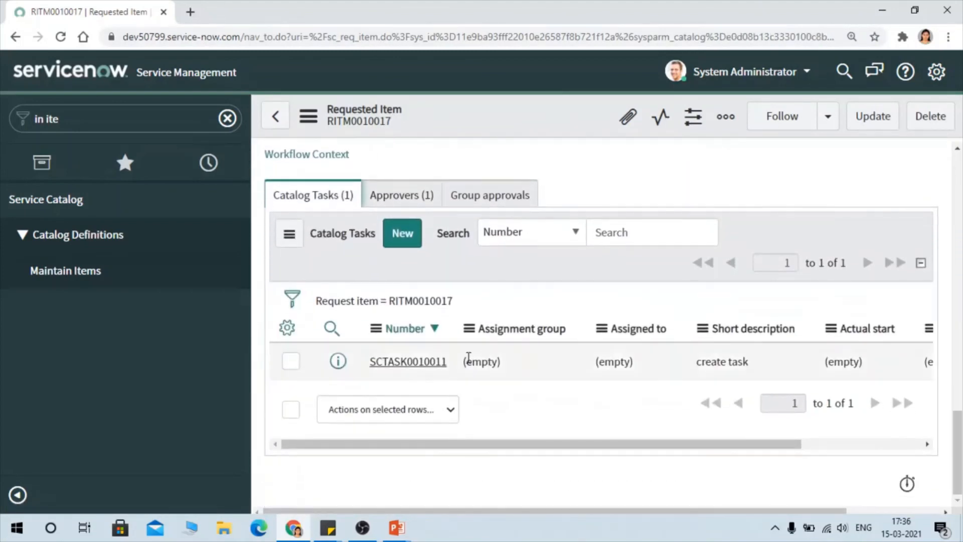
{"action": "right_click", "coordinate": [335, 368]}
{"action": "left_click", "coordinate": [361, 376]}
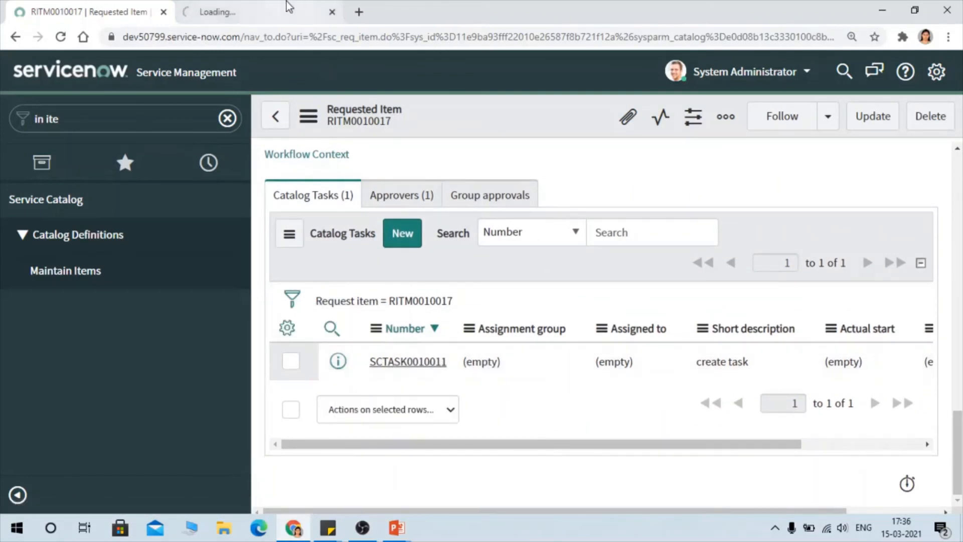
{"action": "left_click", "coordinate": [430, 198]}
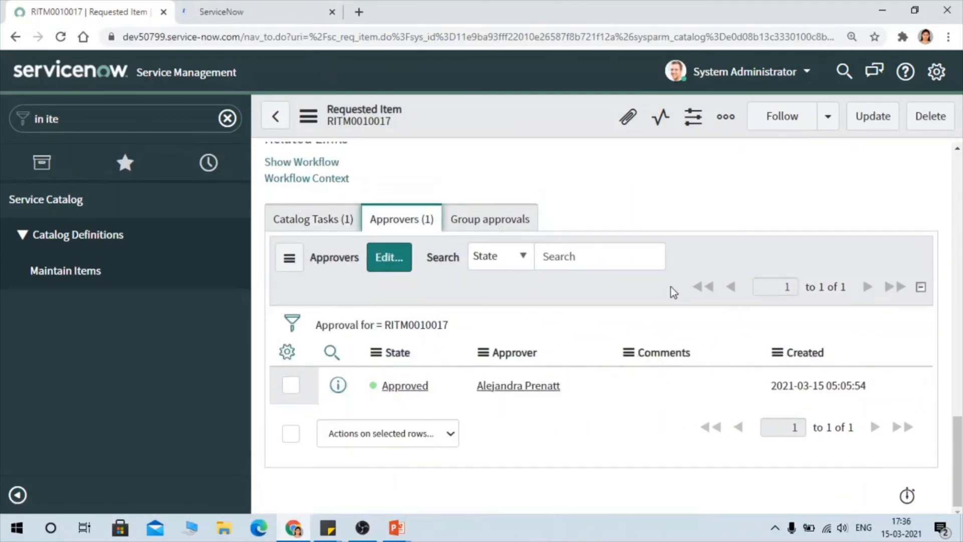
{"action": "scroll", "coordinate": [672, 301], "scroll_direction": "up", "scroll_amount": 5}
{"action": "scroll", "coordinate": [679, 329], "scroll_direction": "down", "scroll_amount": 5}
Examine the catalog task record's fields, from its state and request item to its short description and activities.
{"action": "left_click", "coordinate": [298, 7]}
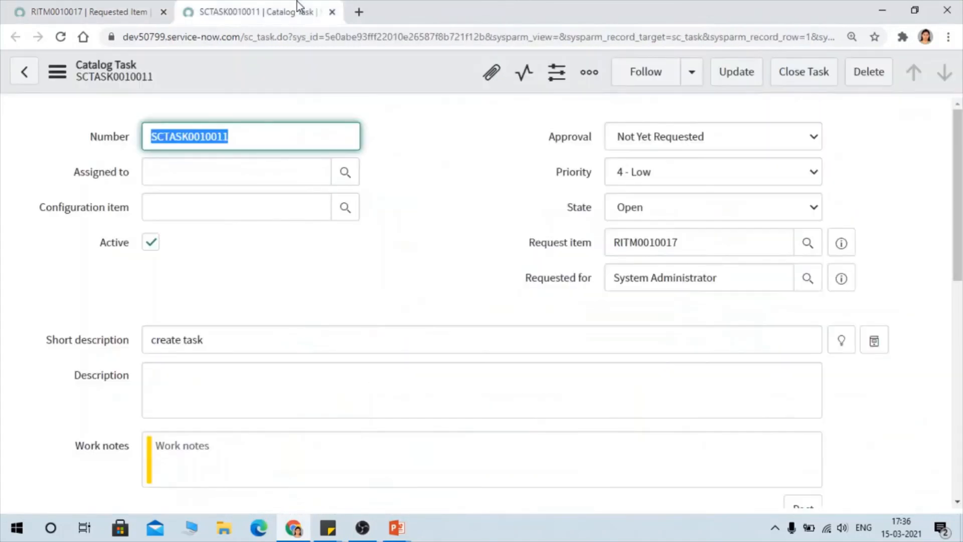
{"action": "scroll", "coordinate": [329, 289], "scroll_direction": "down", "scroll_amount": 4}
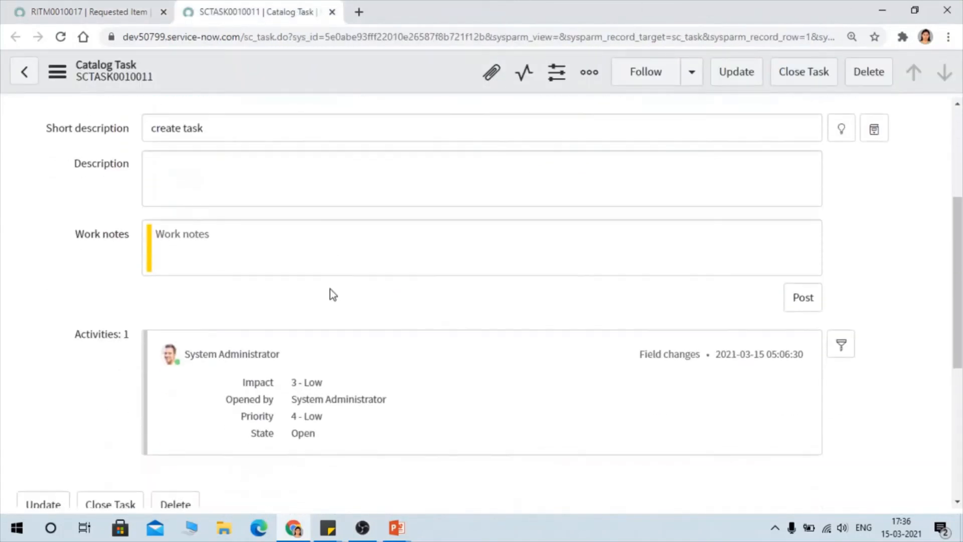
{"action": "scroll", "coordinate": [329, 297], "scroll_direction": "up", "scroll_amount": 1}
{"action": "scroll", "coordinate": [330, 303], "scroll_direction": "down", "scroll_amount": 5}
{"action": "scroll", "coordinate": [284, 350], "scroll_direction": "up", "scroll_amount": 7}
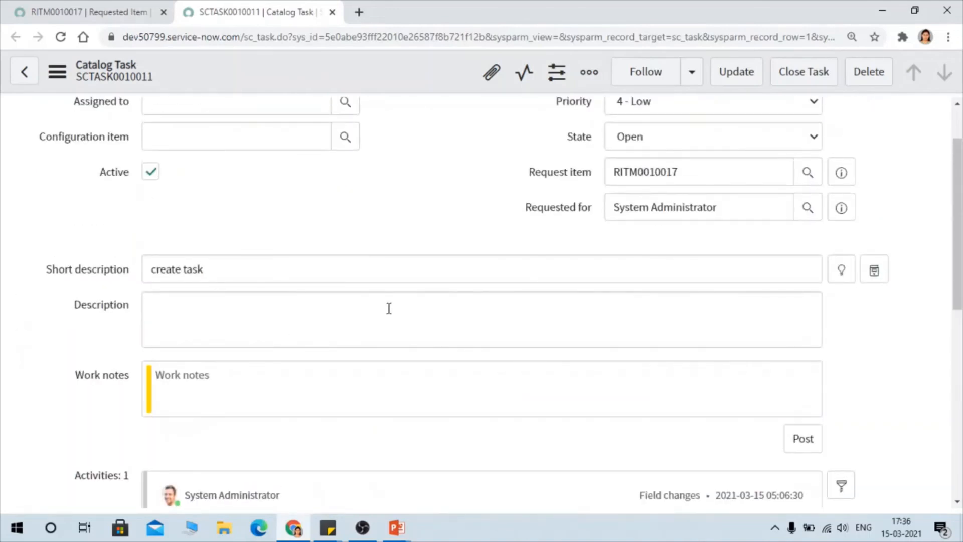
{"action": "scroll", "coordinate": [401, 301], "scroll_direction": "up", "scroll_amount": 2}
Return to the requested item record and review its stage, state and submitted variables.
{"action": "left_click", "coordinate": [111, 12]}
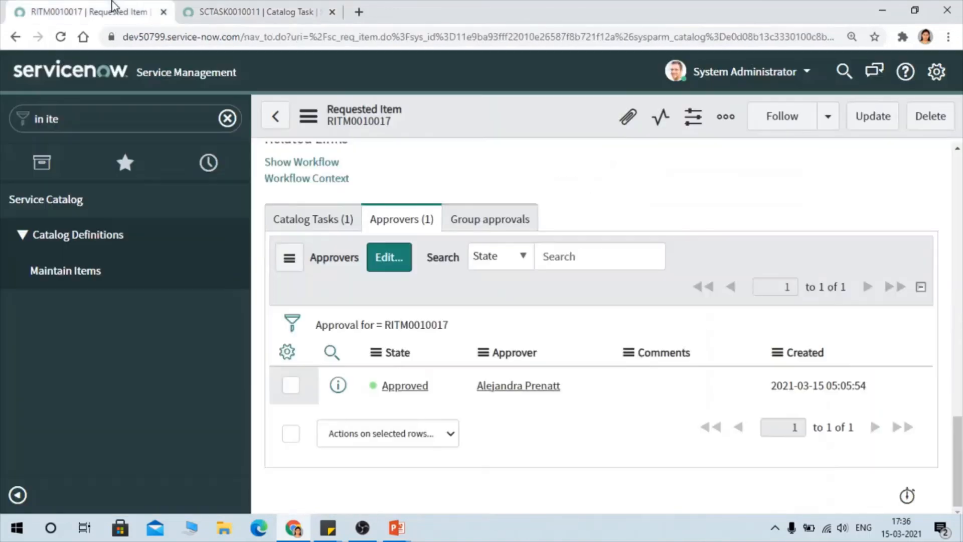
{"action": "scroll", "coordinate": [602, 358], "scroll_direction": "up", "scroll_amount": 5}
{"action": "scroll", "coordinate": [601, 356], "scroll_direction": "up", "scroll_amount": 8}
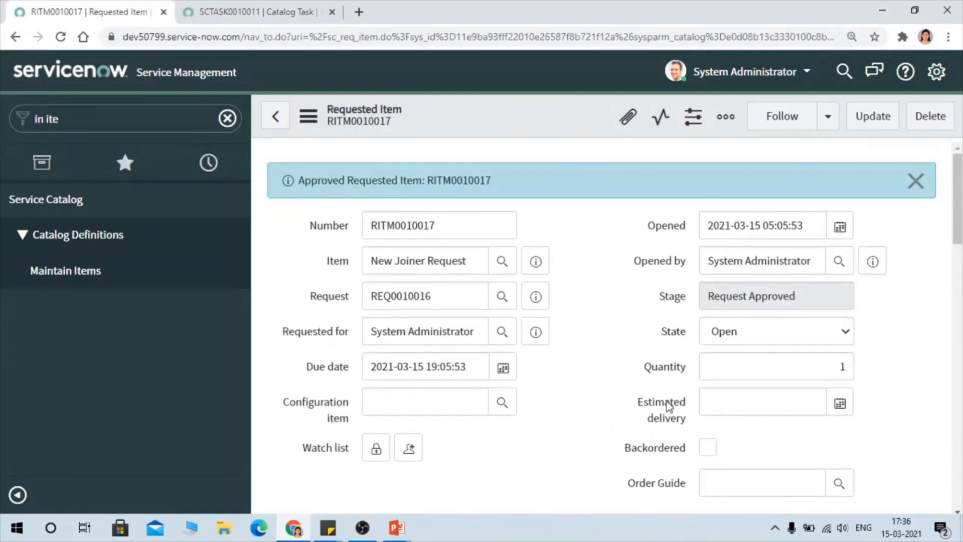
{"action": "scroll", "coordinate": [590, 310], "scroll_direction": "down", "scroll_amount": 4}
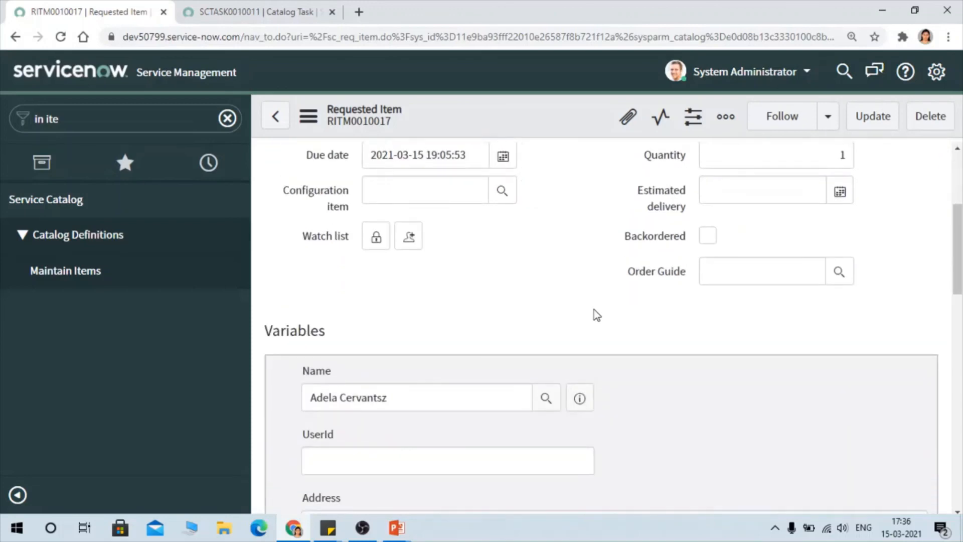
{"action": "scroll", "coordinate": [594, 309], "scroll_direction": "down", "scroll_amount": 10}
{"action": "scroll", "coordinate": [595, 329], "scroll_direction": "down", "scroll_amount": 4}
{"action": "scroll", "coordinate": [620, 361], "scroll_direction": "up", "scroll_amount": 15}
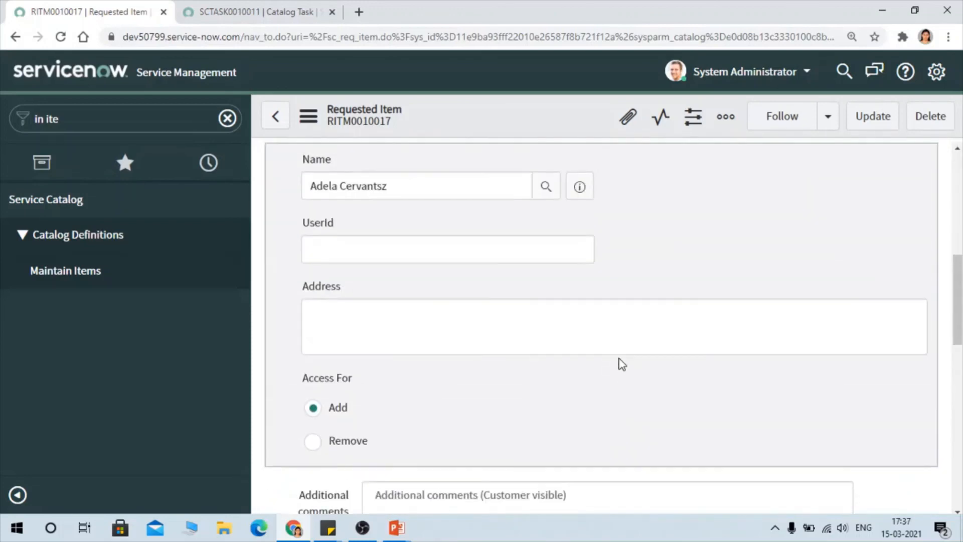